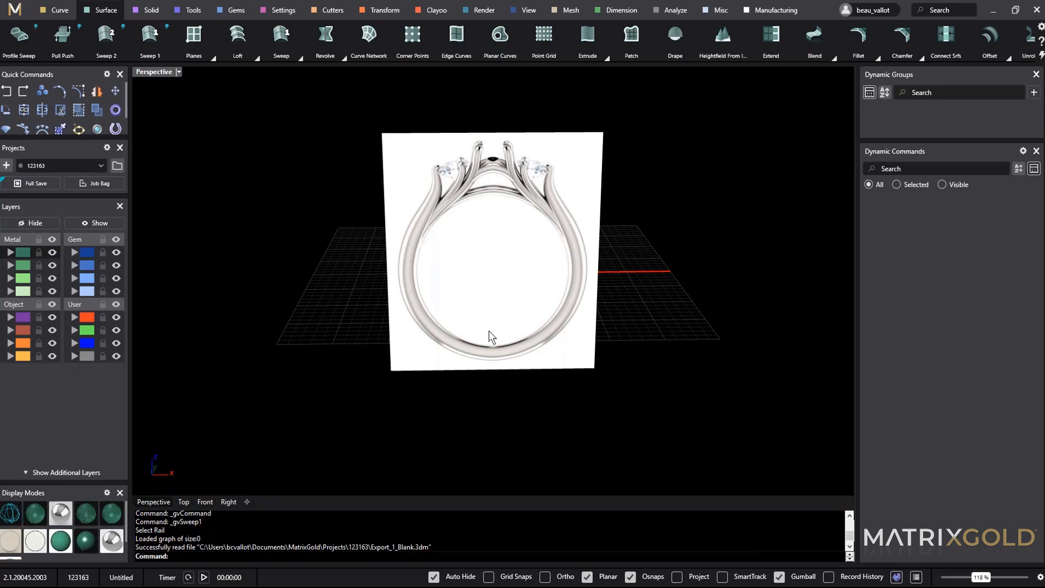
Assign the ring reference picture to the locked User 03 layer, working in the front view.
right_drag(637, 229, 641, 292)
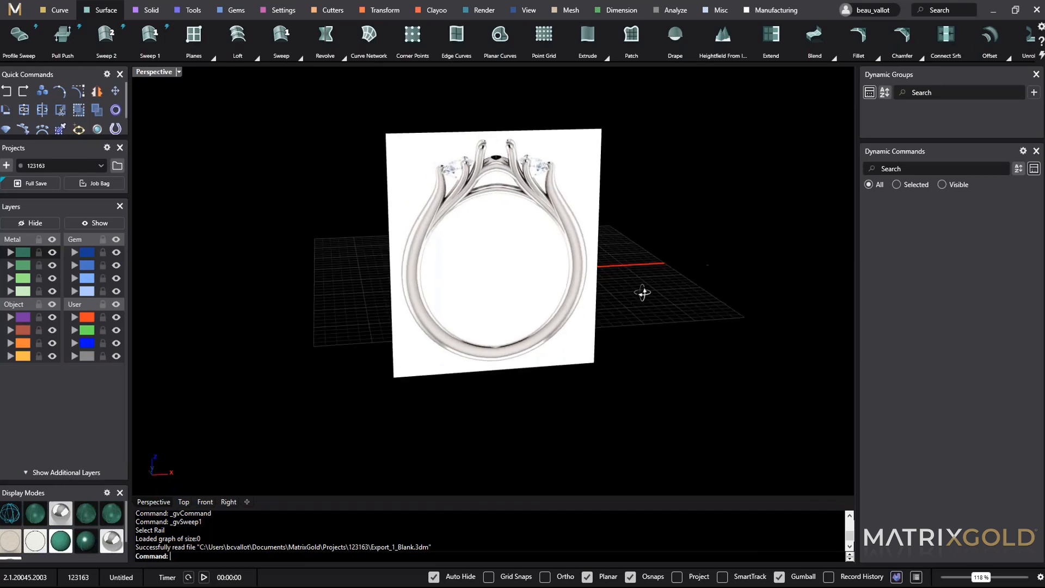
text(front)
key(Return)
click(413, 311)
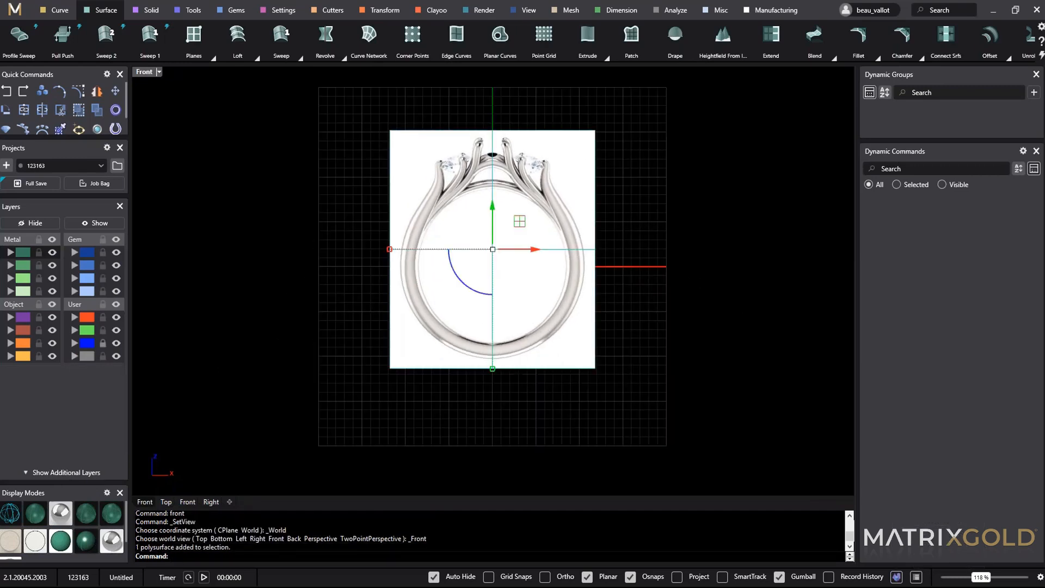
click(73, 344)
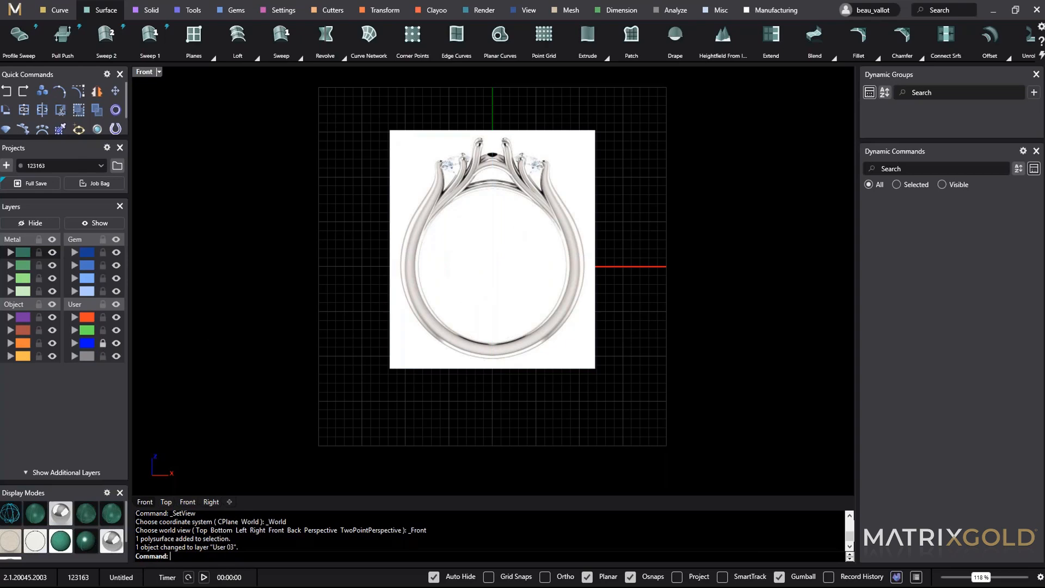
right_drag(458, 228, 425, 261)
drag(464, 298, 444, 322)
drag(543, 270, 376, 300)
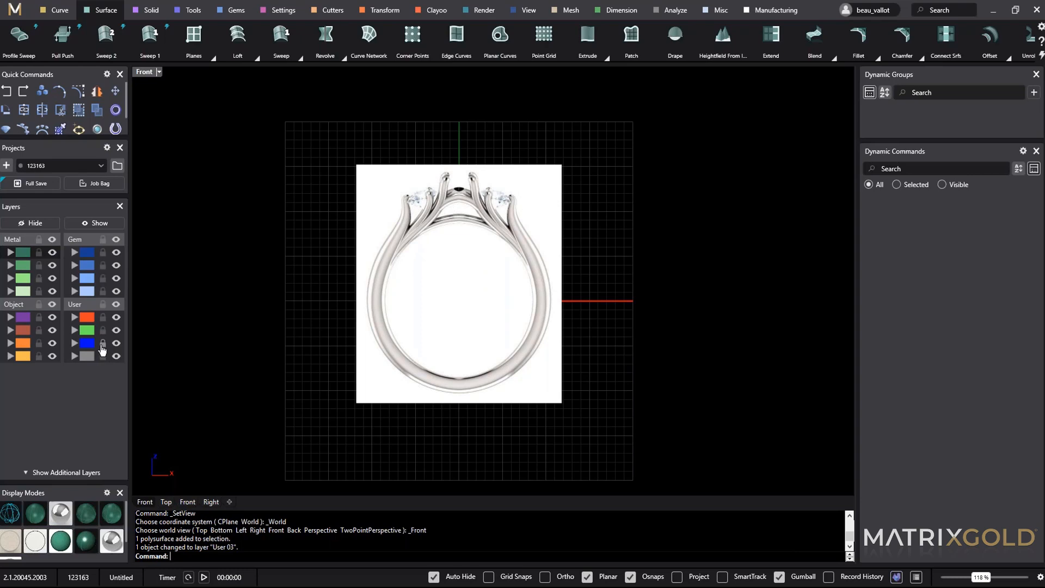
Build a Cathedral Ring Rail for US finger size 7 over the picture in perspective and set its bottom thickness to 1.5 mm.
text(perspective)
key(Return)
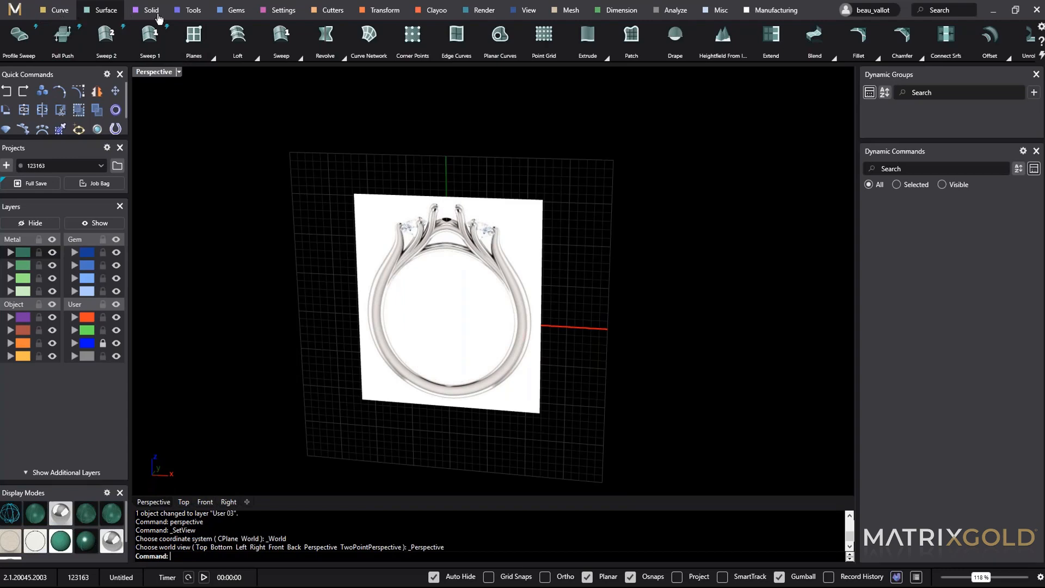
click(194, 12)
shift+right_drag(366, 257, 415, 159)
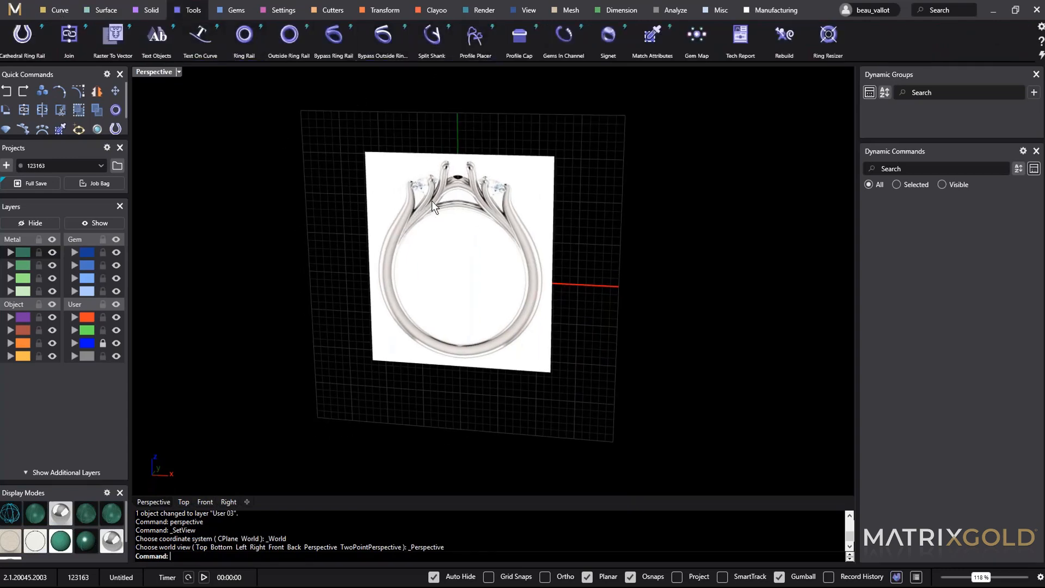
click(39, 51)
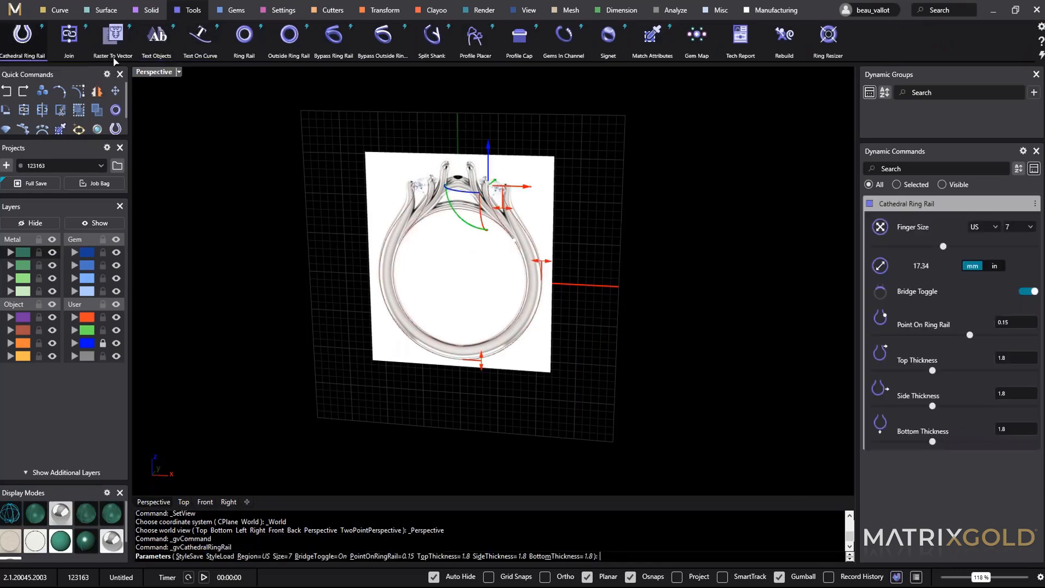
scroll(516, 212, up, 5)
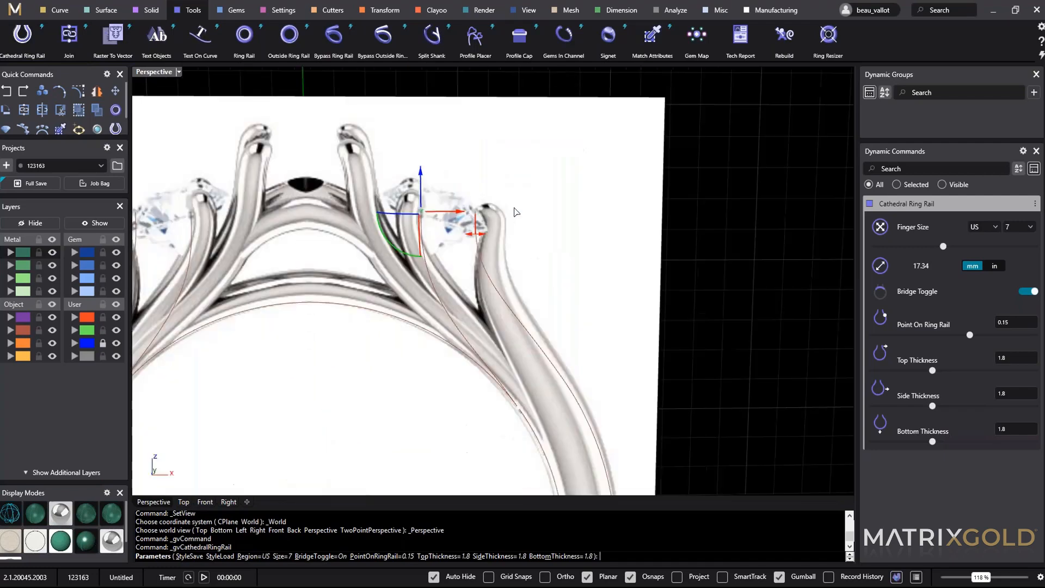
scroll(516, 211, down, 5)
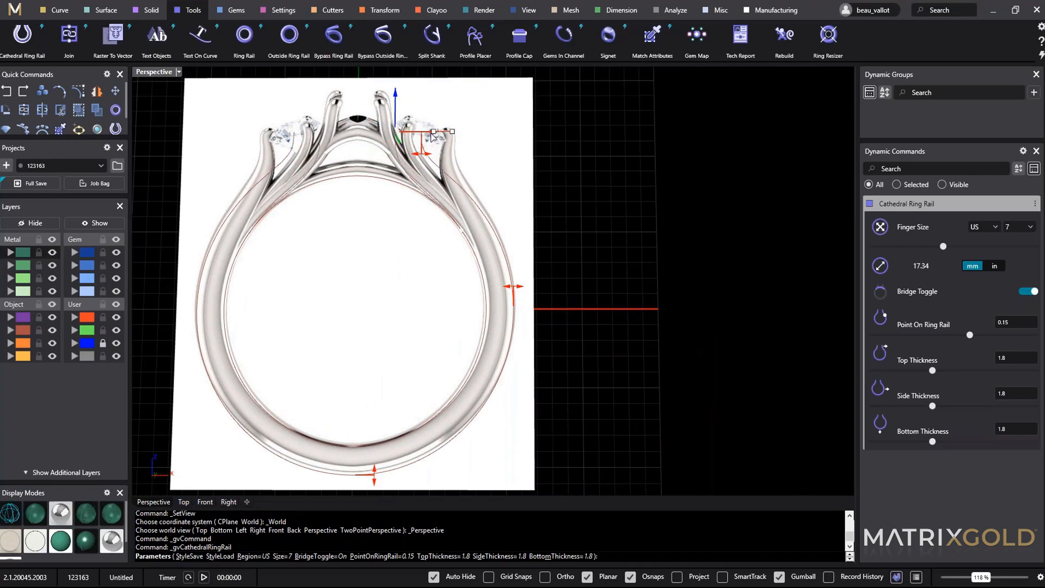
scroll(399, 190, down, 3)
scroll(410, 296, up, 4)
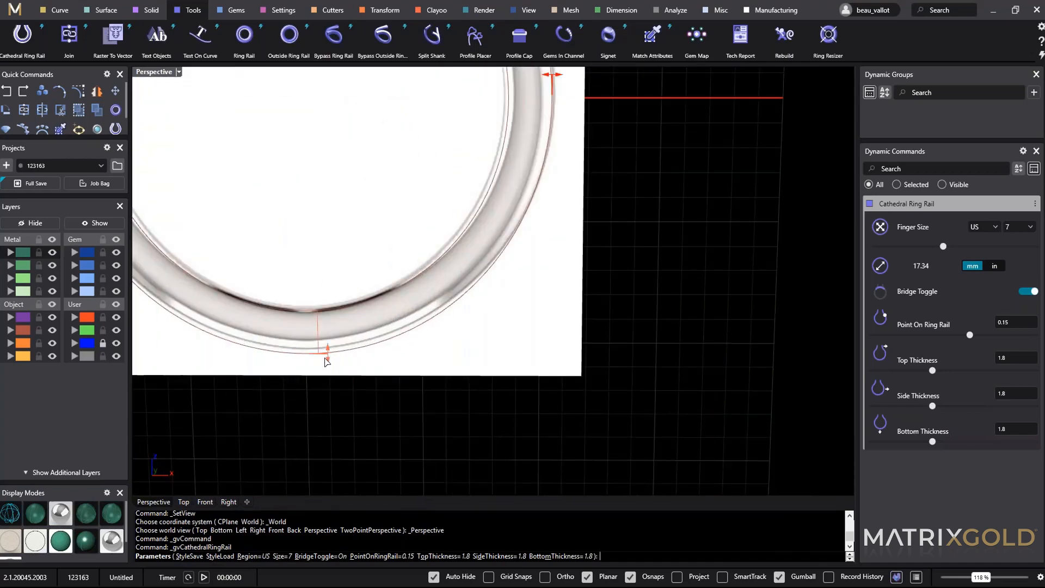
drag(325, 358, 322, 350)
scroll(415, 217, down, 3)
Set the ring rail's side thickness to 2 mm.
scroll(477, 254, up, 5)
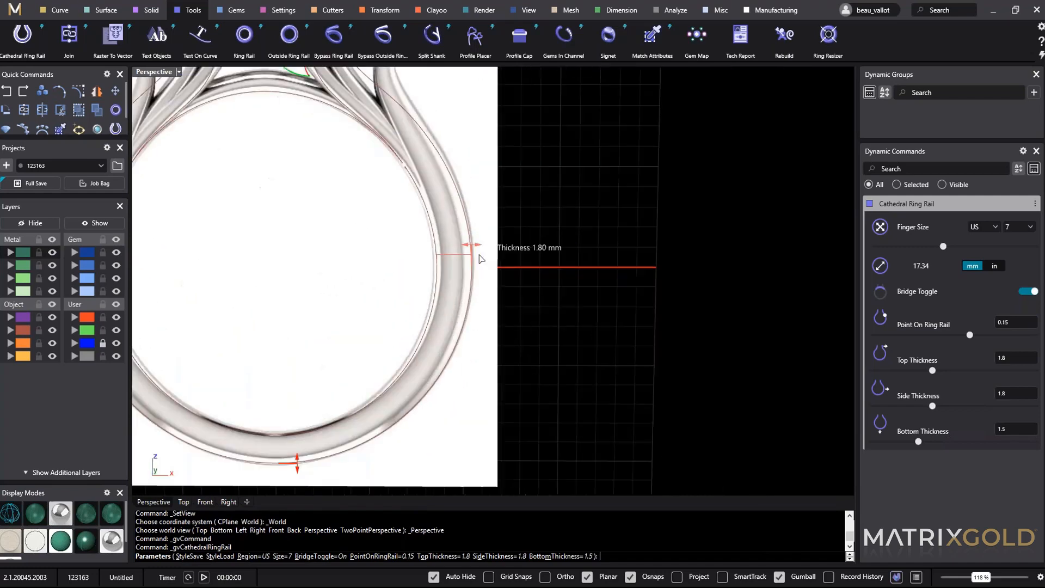
drag(479, 255, 475, 258)
scroll(474, 258, down, 5)
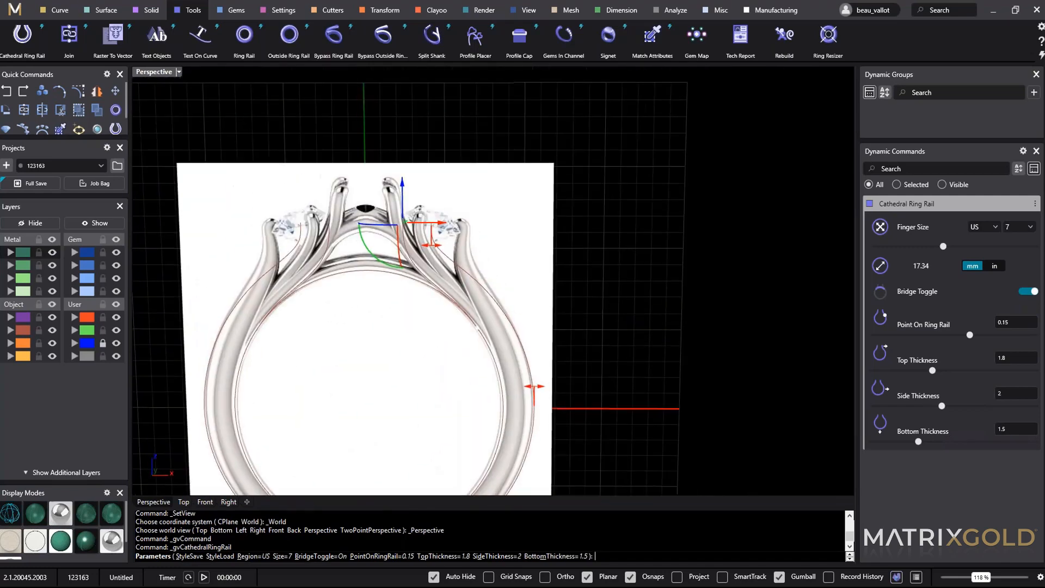
In the front view, move the rail's upper end onto the pictured prong, with top thickness 1.1 mm and side thickness 1.6 mm.
right_drag(382, 228, 471, 346)
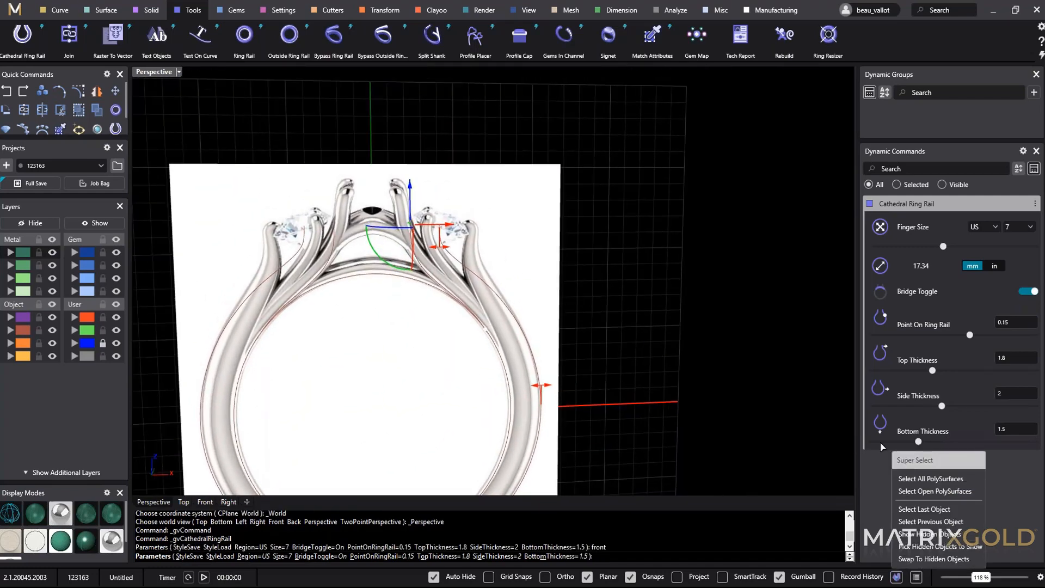
shift+right_drag(343, 289, 411, 226)
double_click(155, 74)
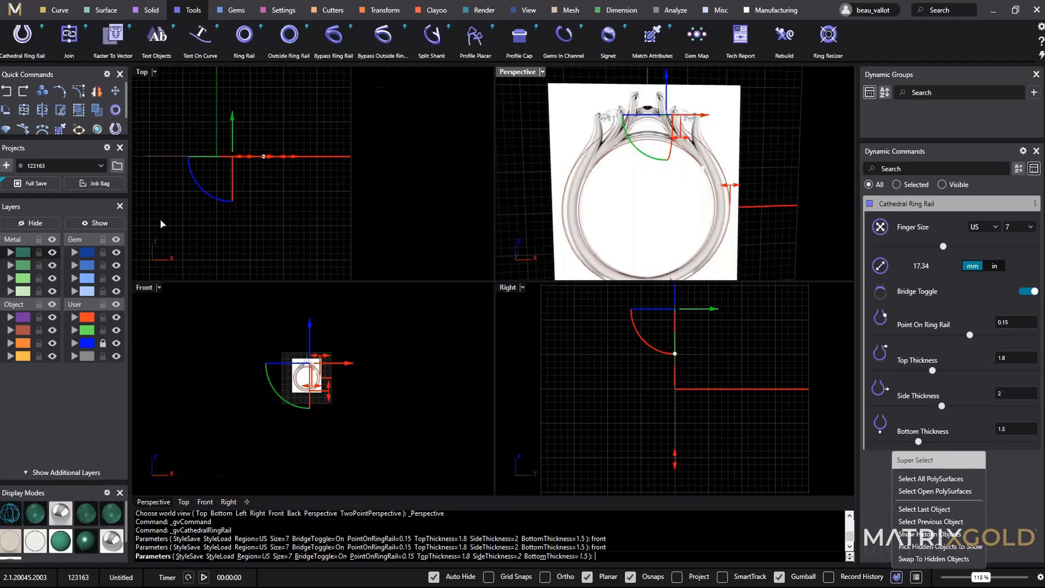
double_click(144, 287)
scroll(460, 247, up, 5)
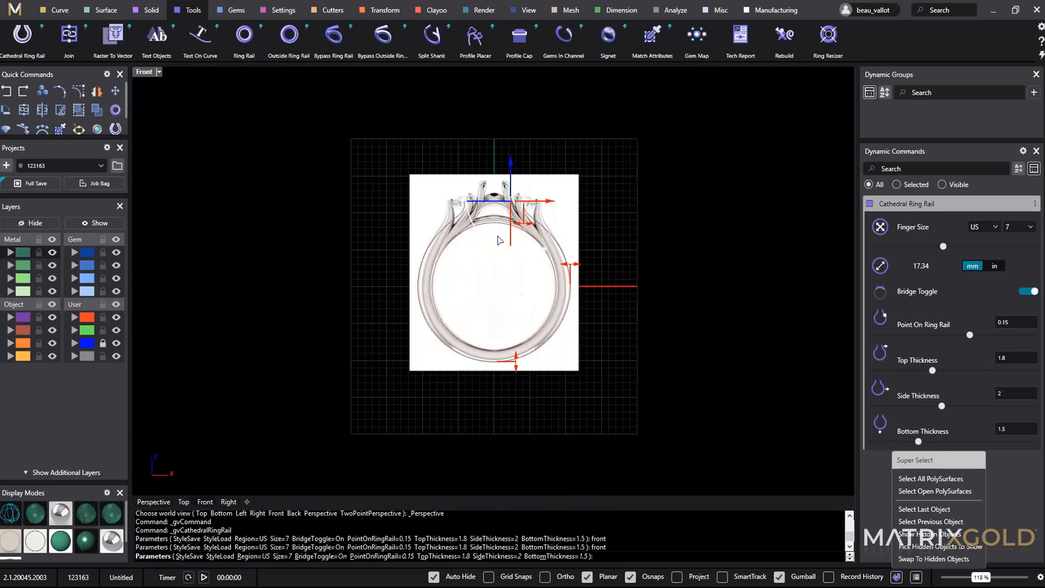
scroll(512, 153, up, 4)
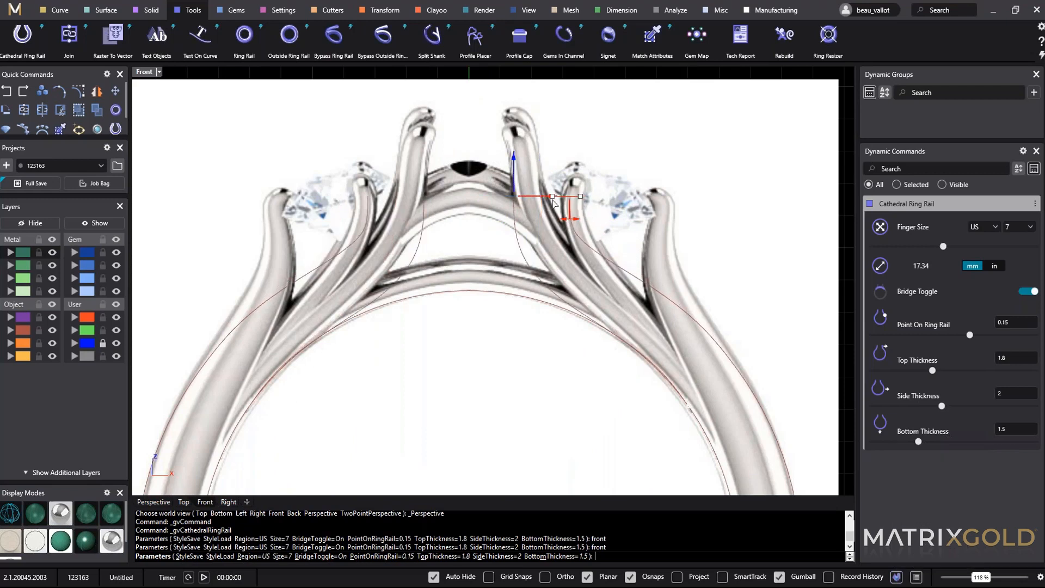
drag(505, 162, 543, 159)
scroll(581, 284, down, 2)
right_drag(581, 284, 399, 236)
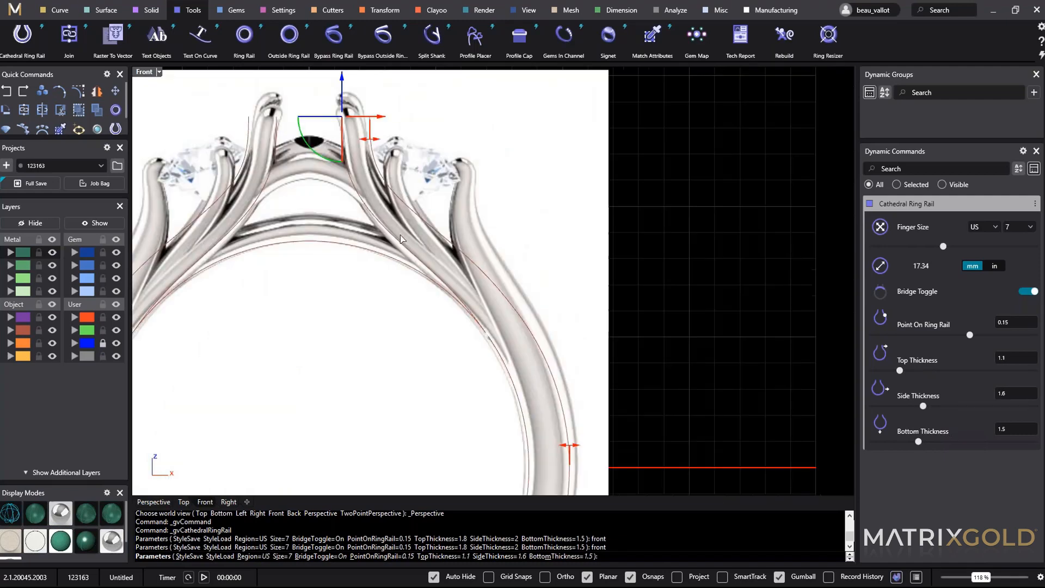
right_drag(488, 343, 509, 324)
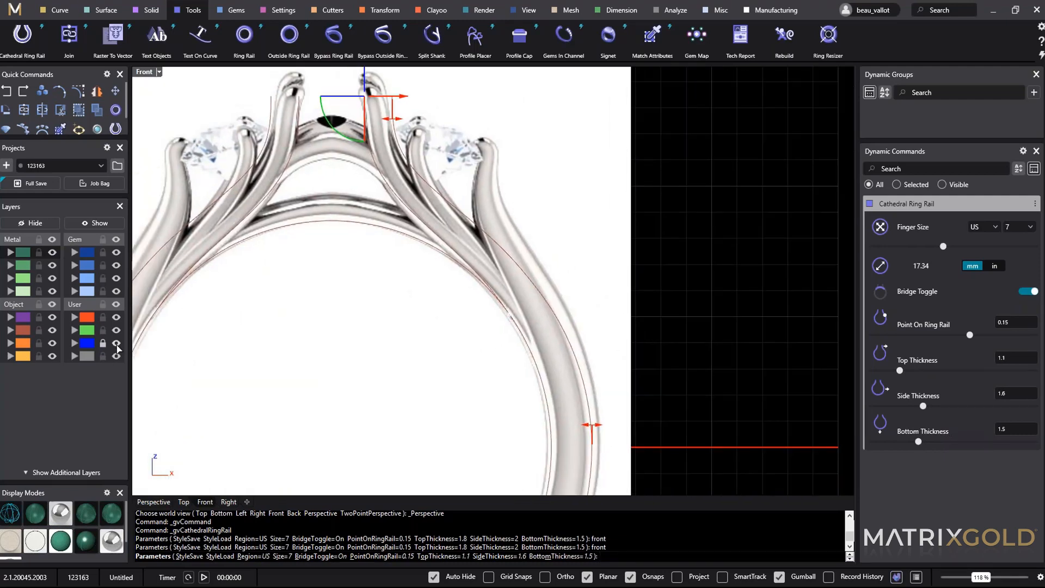
With the User 03 layer hidden, set the rail's top thickness to 1 mm and its point on ring rail to 0.133.
click(116, 343)
right_drag(465, 412, 465, 362)
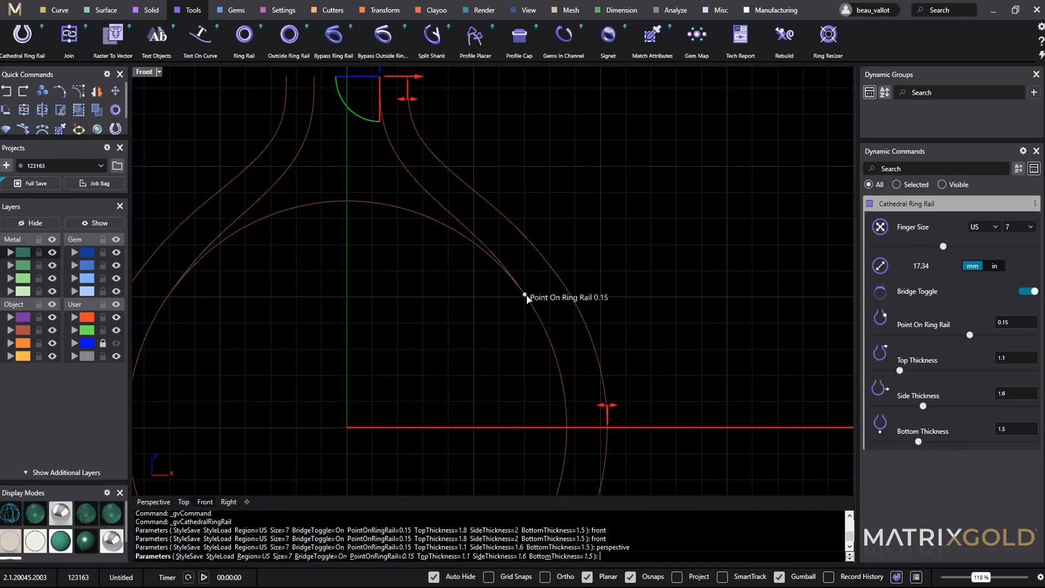
mouse_move(525, 296)
mouse_down()
mouse_move(550, 338)
mouse_move(543, 298)
mouse_move(520, 283)
mouse_move(523, 292)
mouse_up()
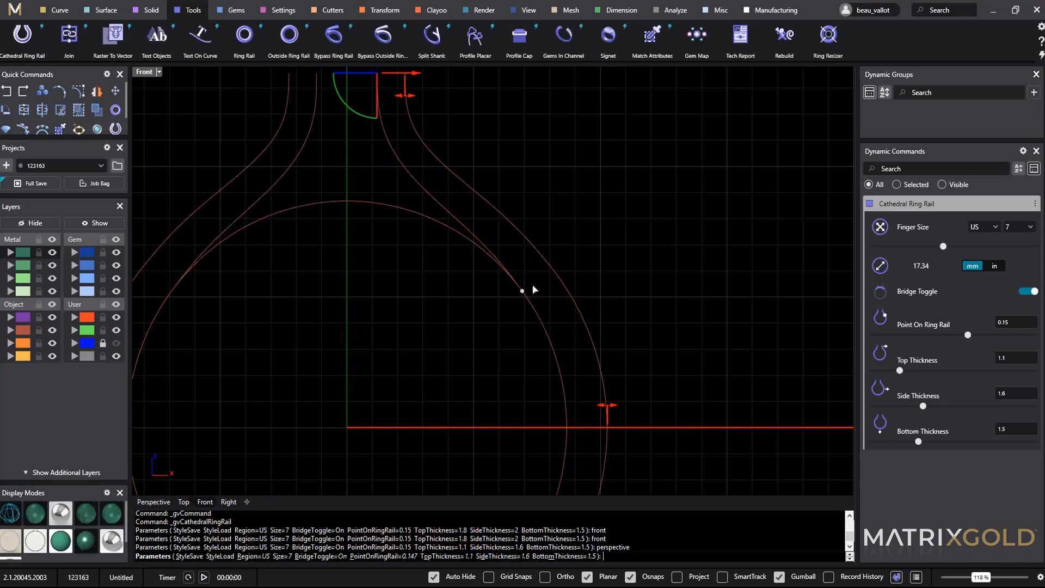
right_drag(433, 256, 468, 353)
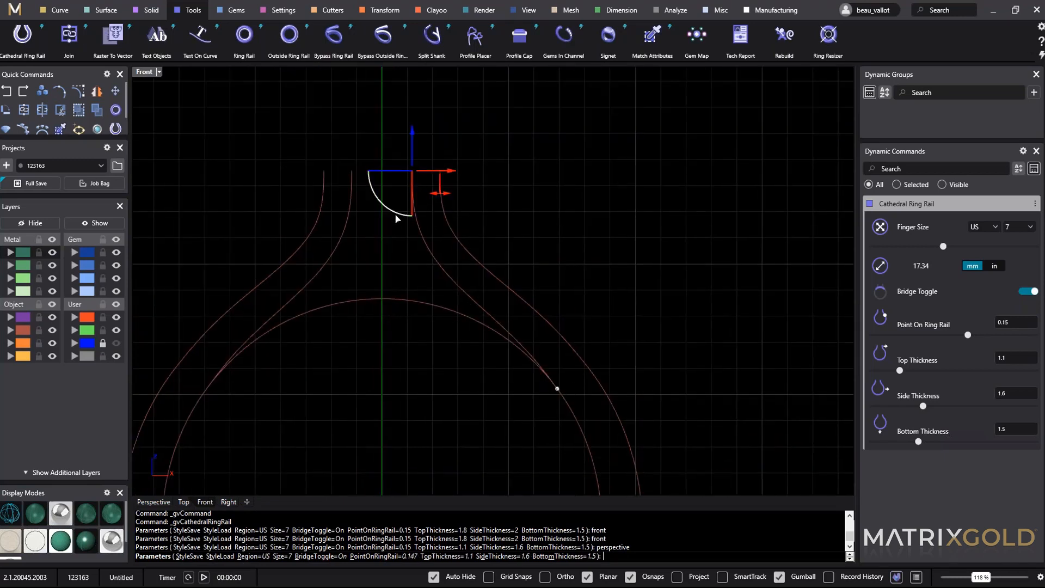
drag(394, 214, 438, 200)
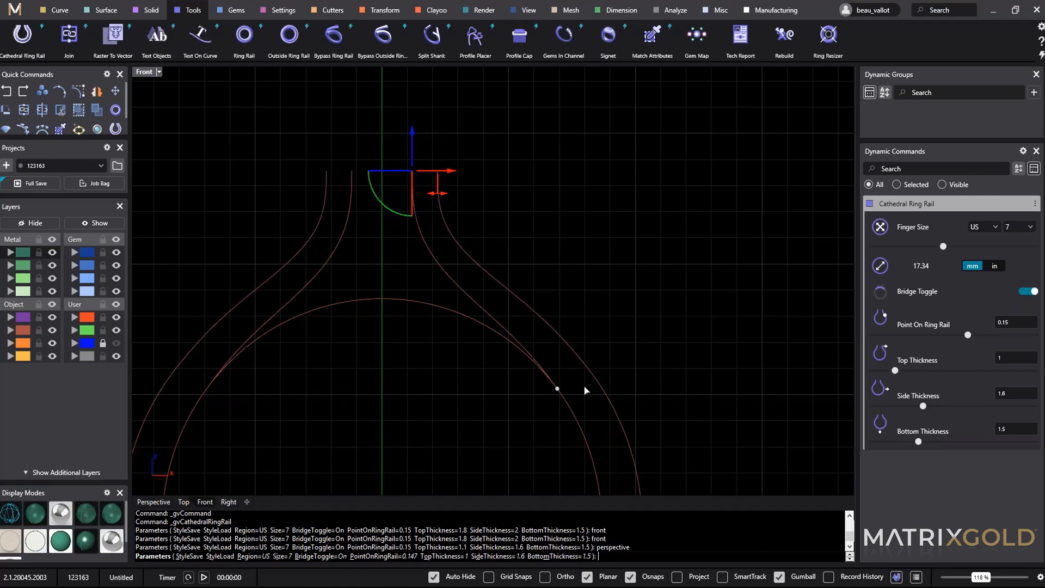
drag(559, 393, 546, 375)
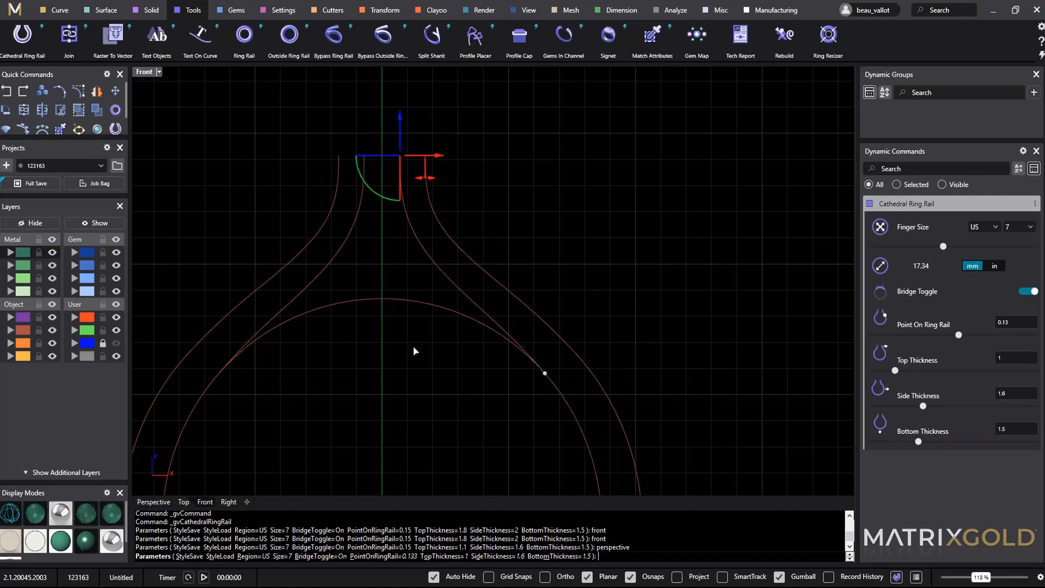
Show the User 03 layer, realign the rail's upper end with the pictured prong and set the point on ring rail to 0.124.
click(116, 344)
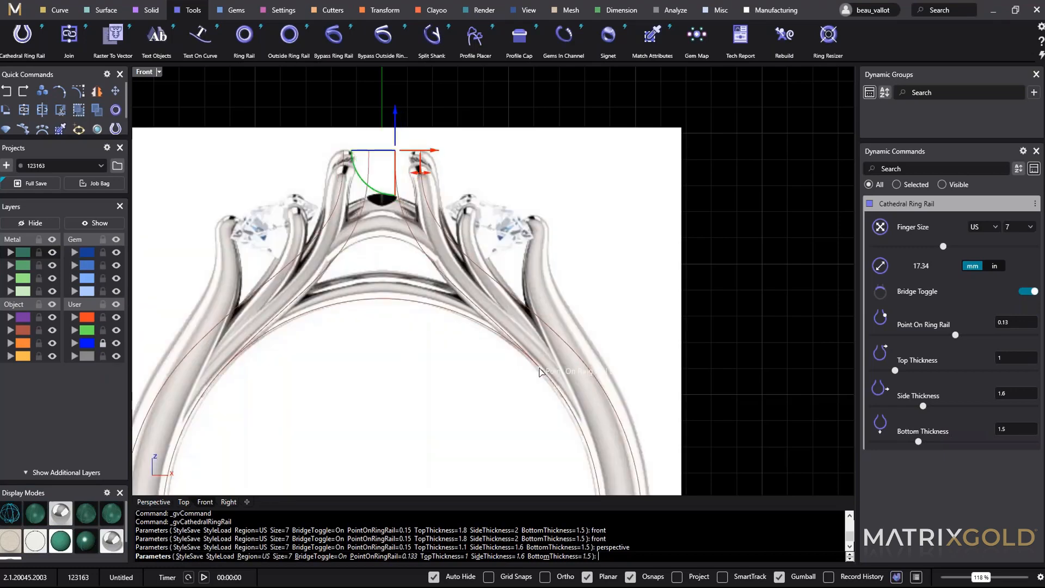
drag(423, 147, 435, 143)
drag(408, 110, 409, 128)
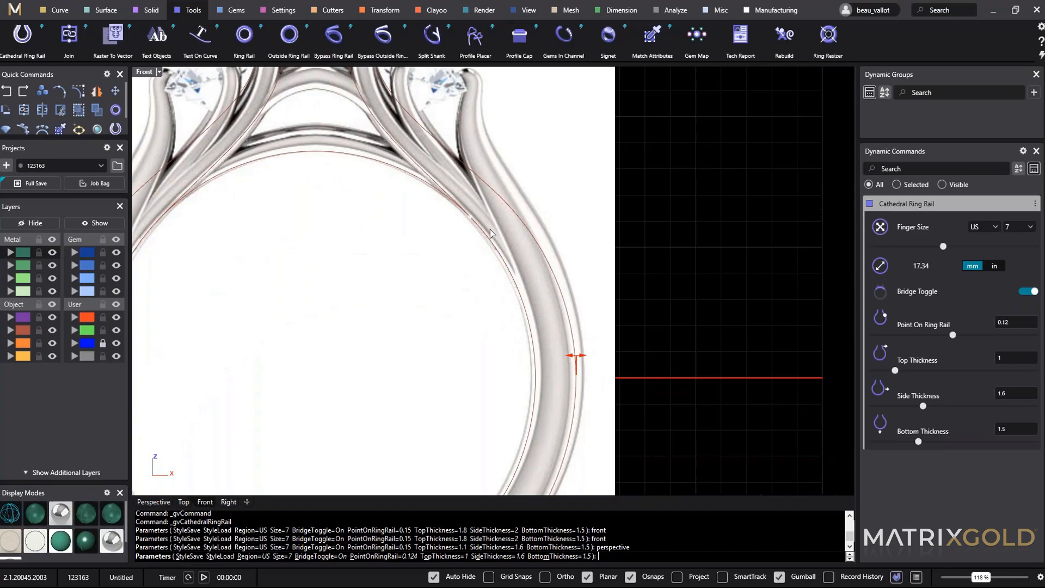
scroll(490, 233, down, 5)
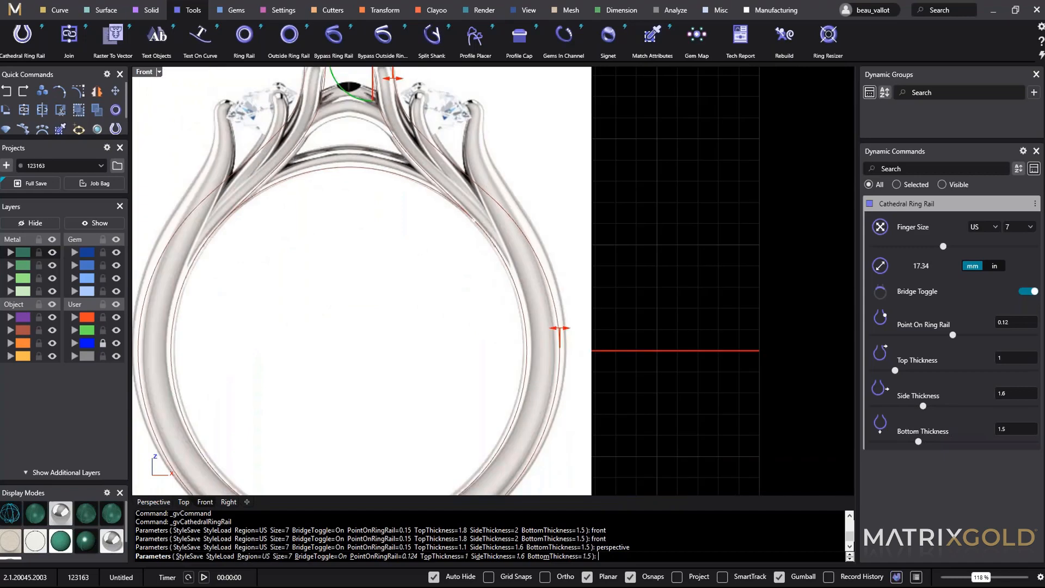
Match the rail's side to the picture's outer band edge with a side thickness of 1.8 mm.
scroll(514, 266, up, 3)
mouse_move(549, 193)
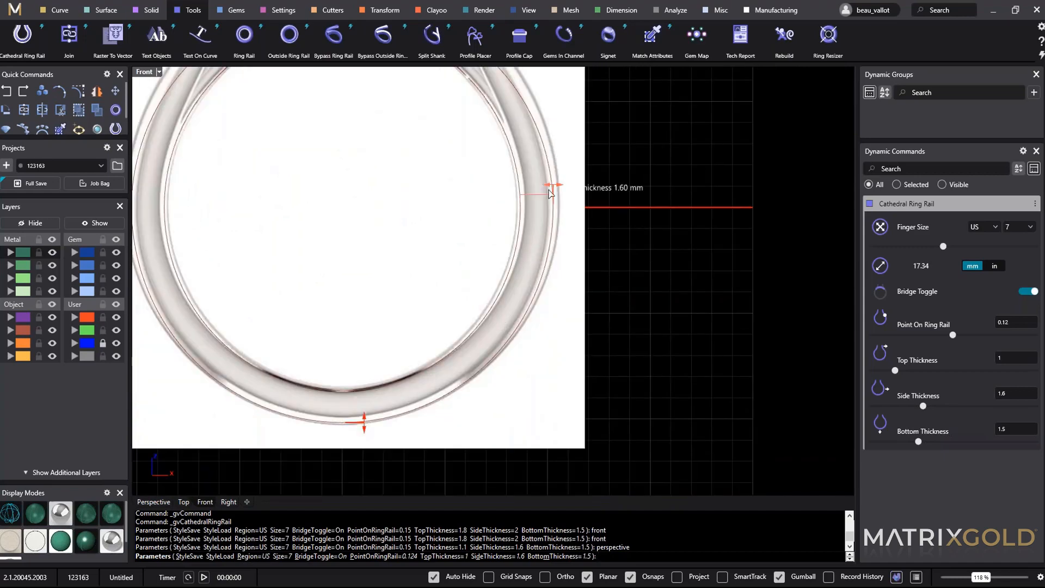
drag(553, 196, 559, 192)
right_drag(555, 193, 533, 331)
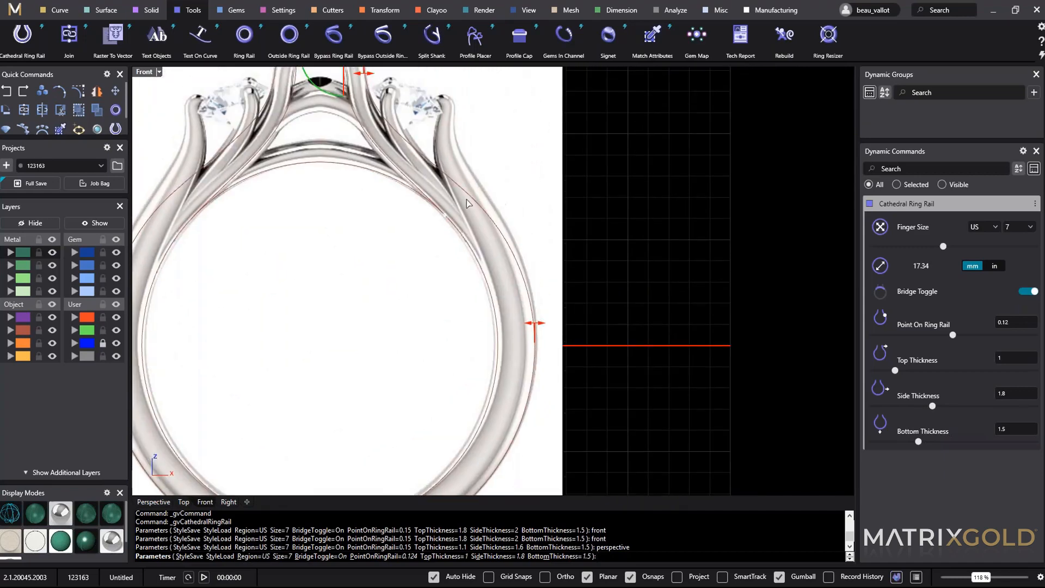
scroll(414, 256, down, 3)
scroll(450, 275, up, 3)
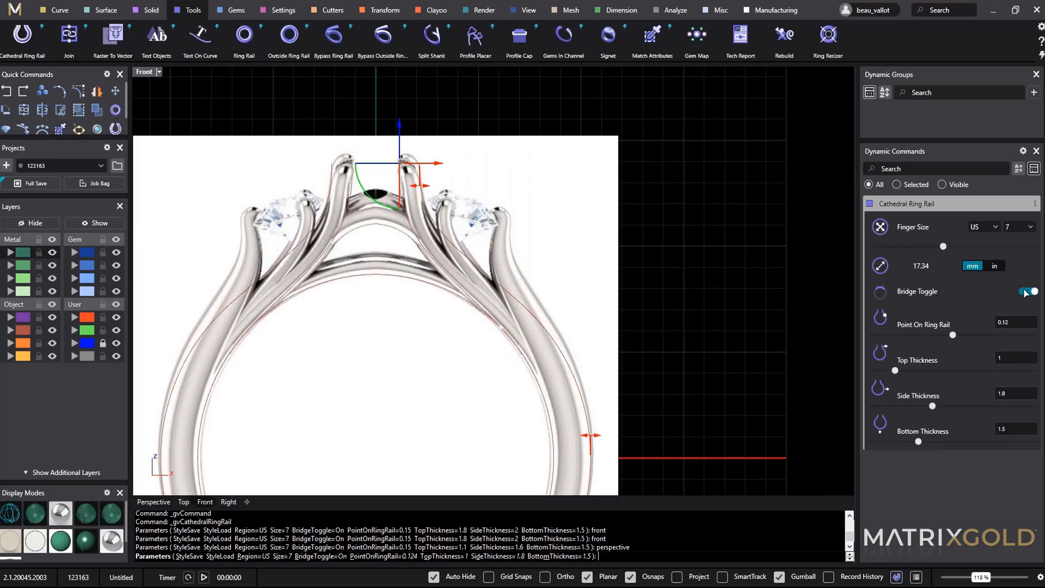
Turn the rail's bridge off and back on, and accept the Cathedral Ring Rail with the bridge included.
click(1026, 293)
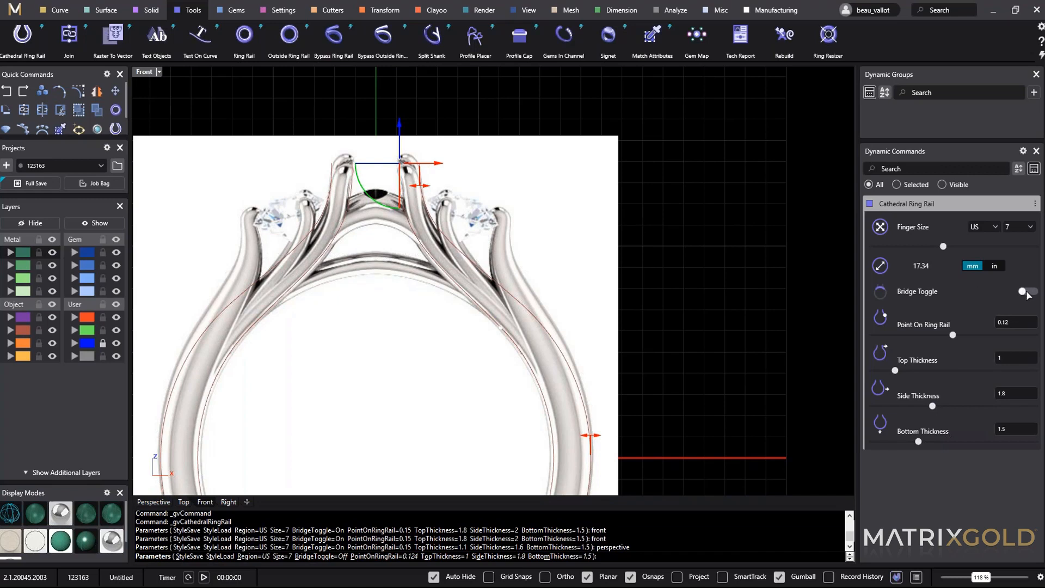
click(1026, 292)
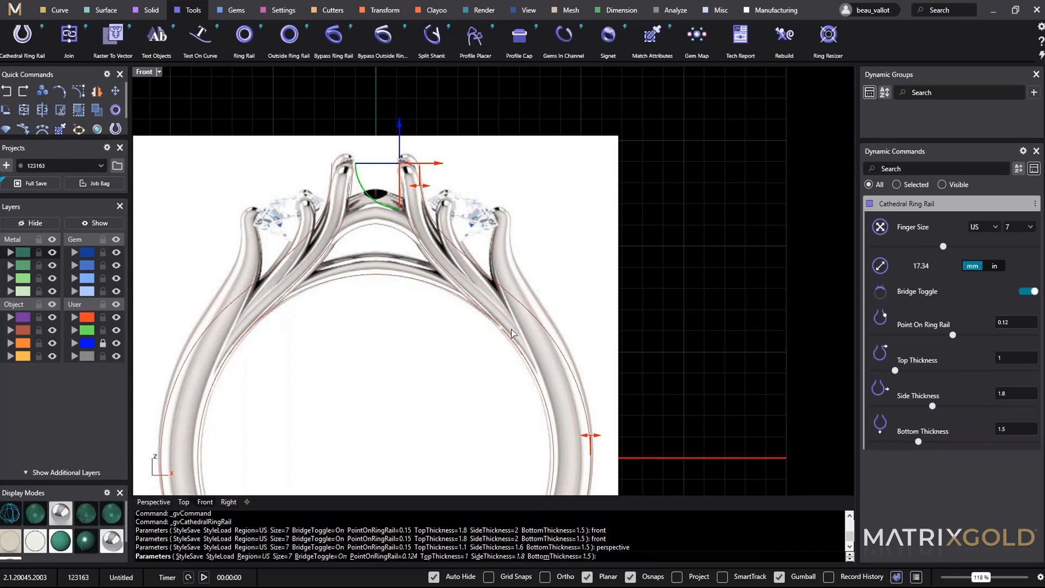
key(Return)
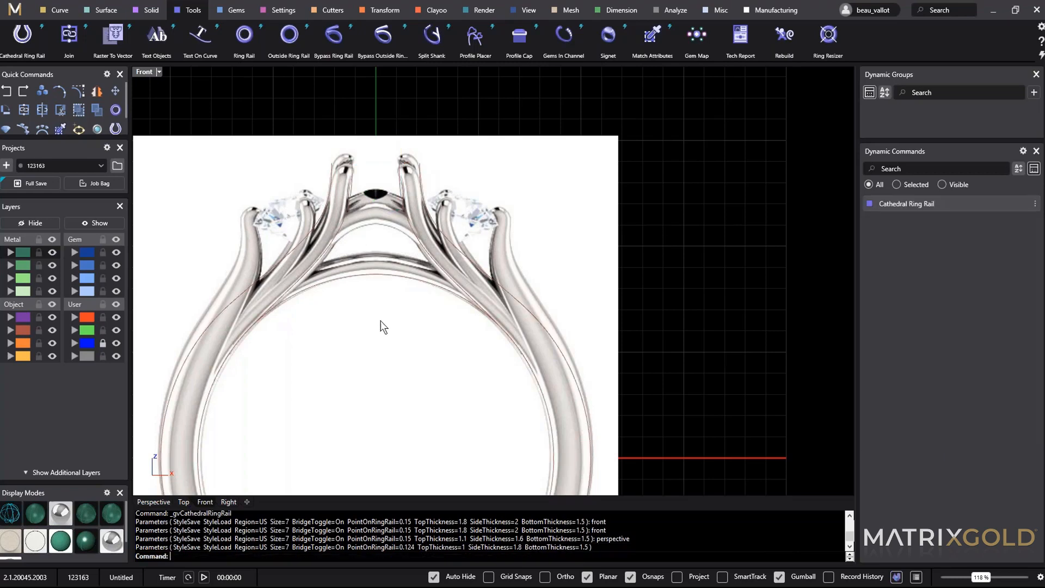
In the Perspective view, place a gem on the rail's bridge curve with Gem on Ring Rail and centre it at location 0.5.
text(perspective)
key(Return)
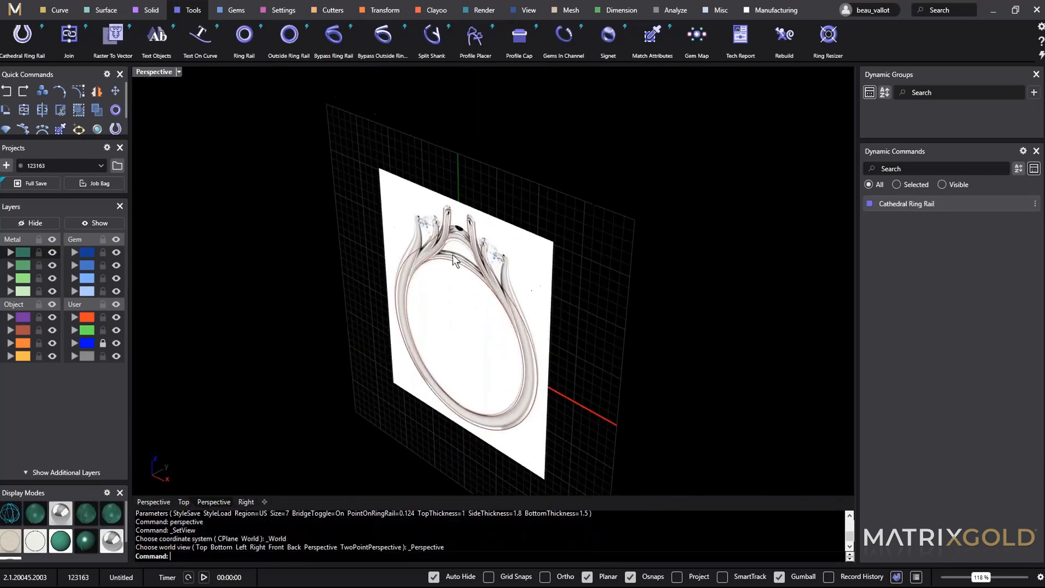
scroll(457, 299, up, 5)
click(440, 343)
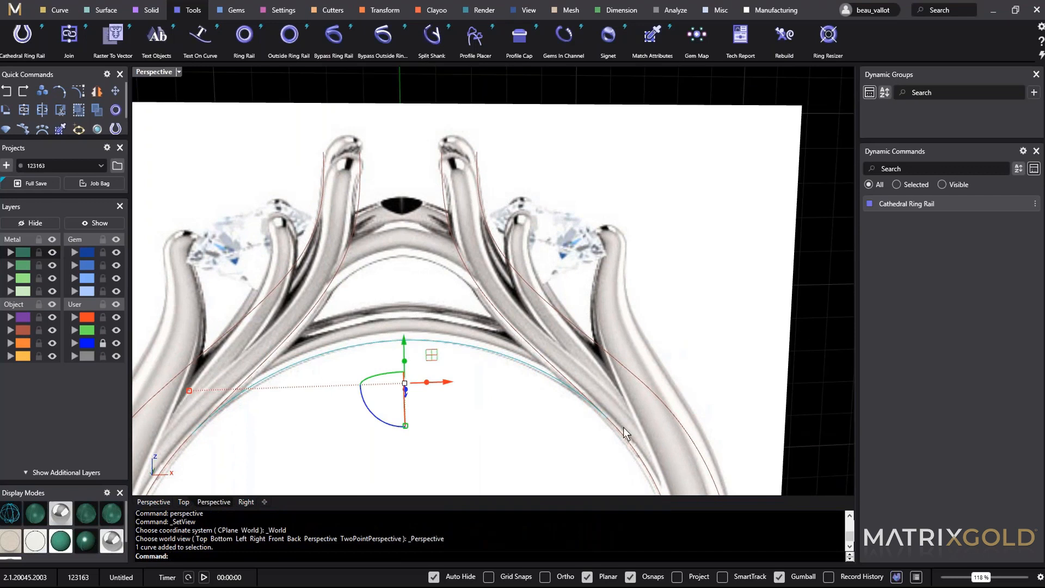
click(245, 12)
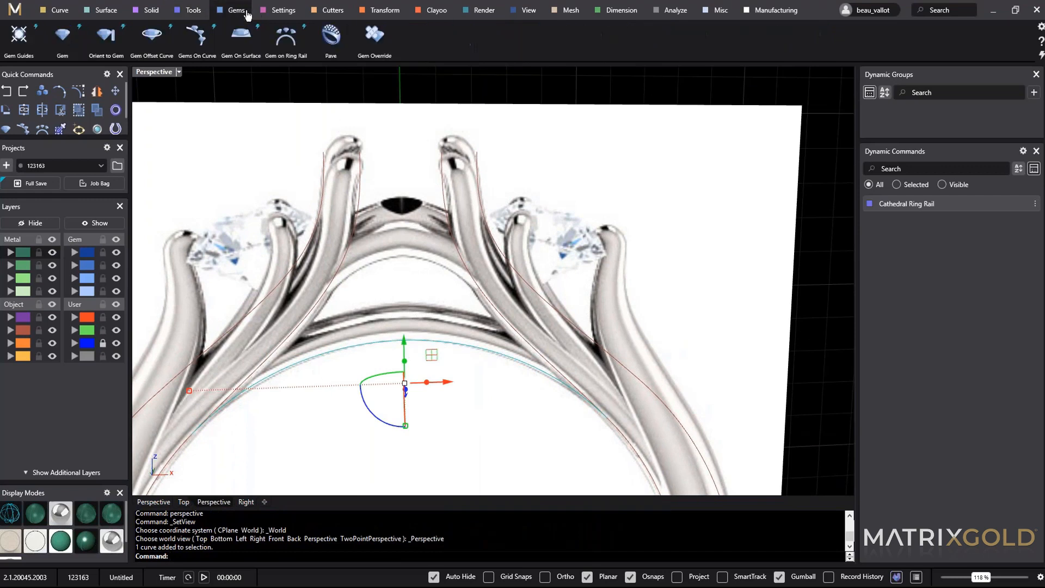
click(287, 54)
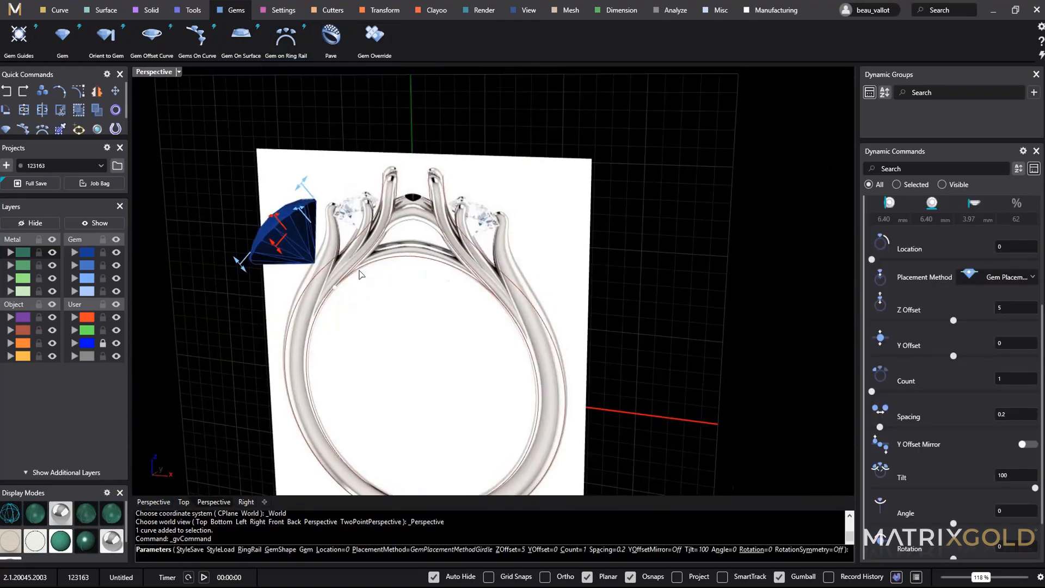
drag(335, 292, 508, 326)
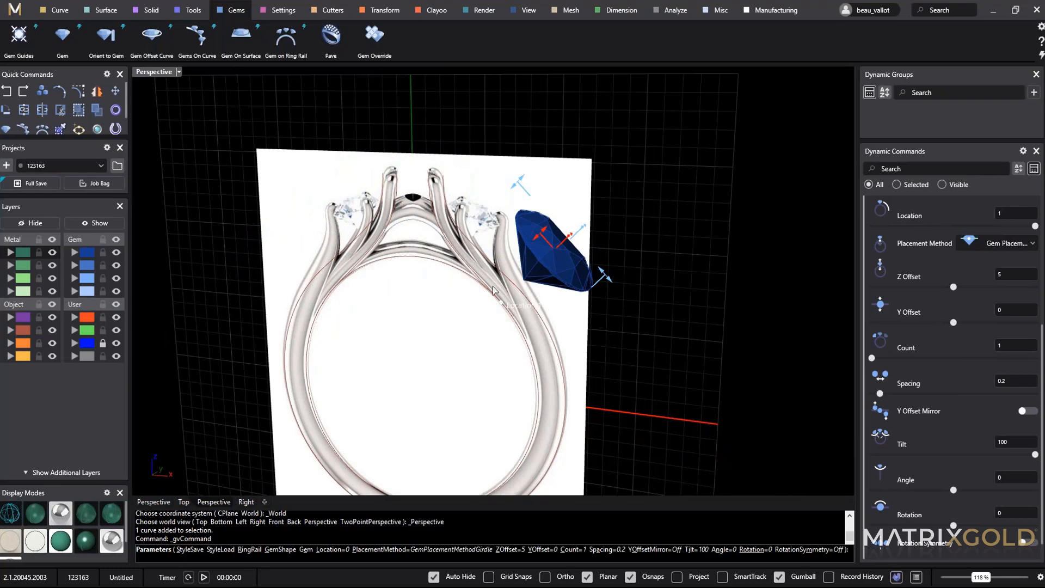
drag(493, 287, 413, 259)
Resize the gem to a 5.8 mm width to suit the rail's upper ends, hiding the User 03 layer while sizing and showing it again.
shift+right_drag(432, 285, 436, 334)
right_drag(436, 334, 430, 283)
scroll(451, 232, up, 7)
drag(462, 231, 439, 232)
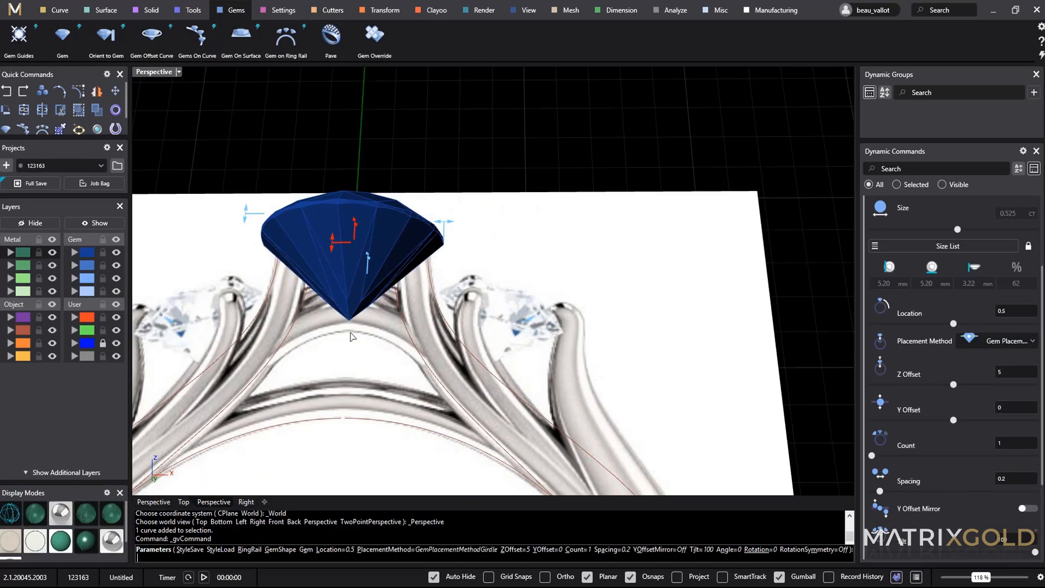
click(116, 344)
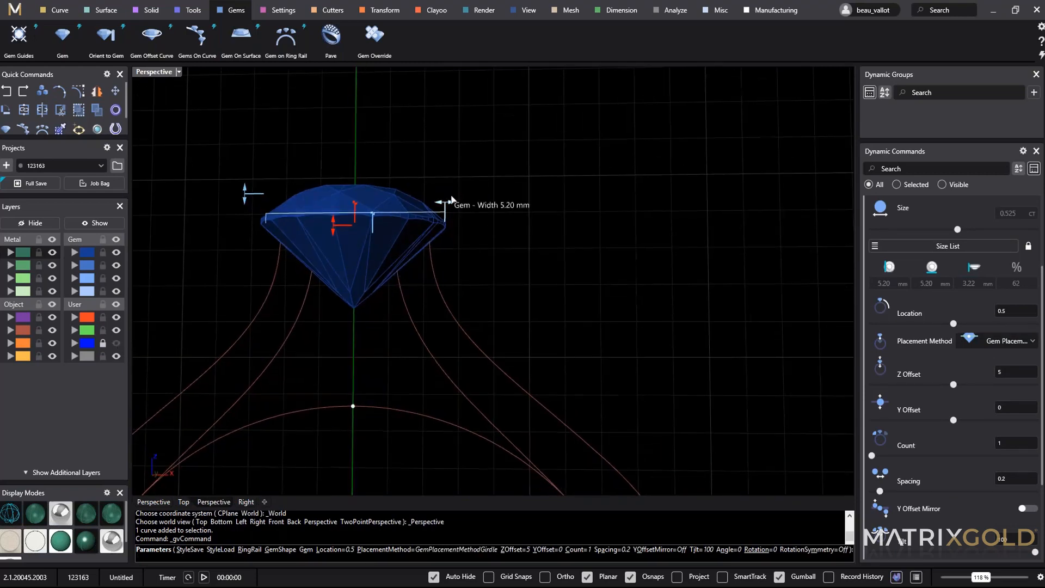
drag(446, 205, 458, 205)
scroll(136, 332, down, 1)
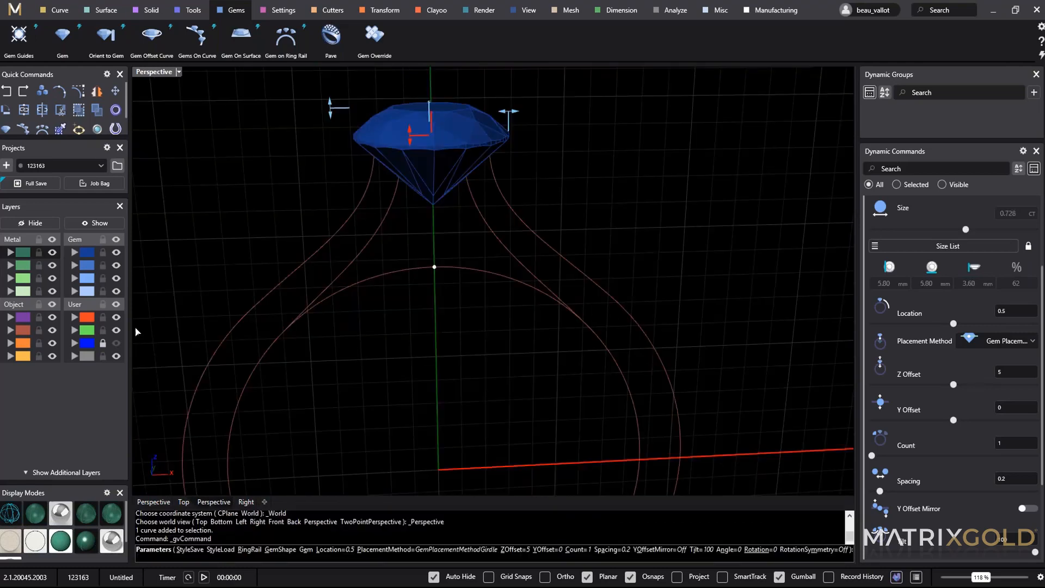
click(116, 342)
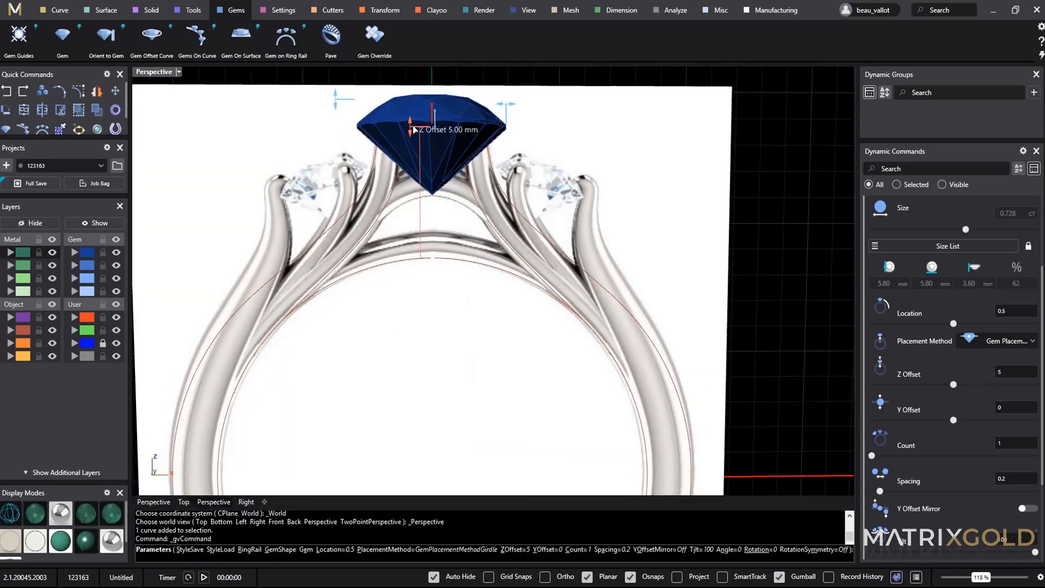
Lower the gem to a Z offset of 4.5 mm and accept it, and briefly hide its layer to check the pictured prongs.
drag(411, 136, 412, 143)
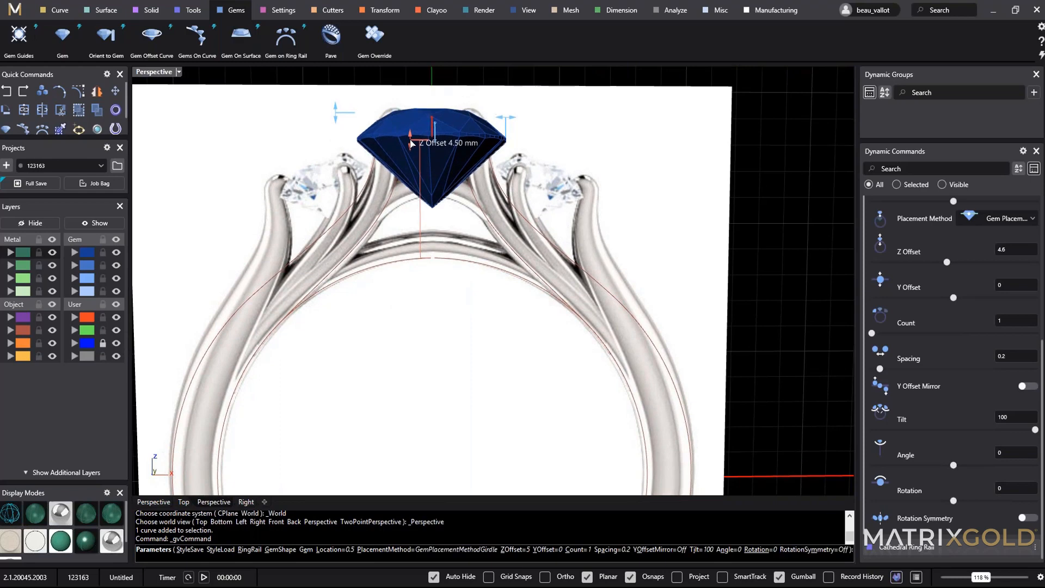
right_drag(536, 215, 462, 184)
right_click(543, 212)
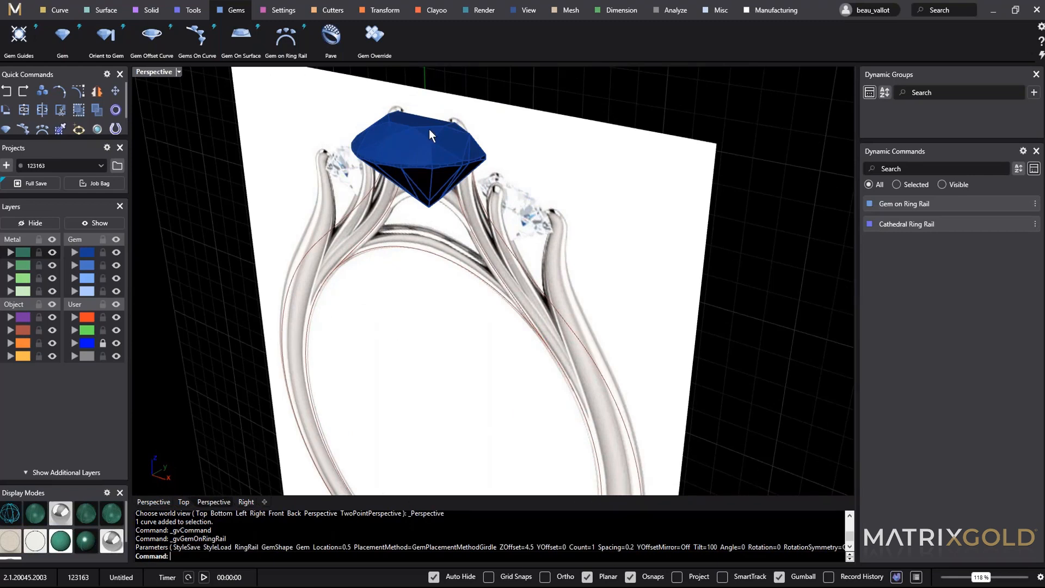
click(116, 252)
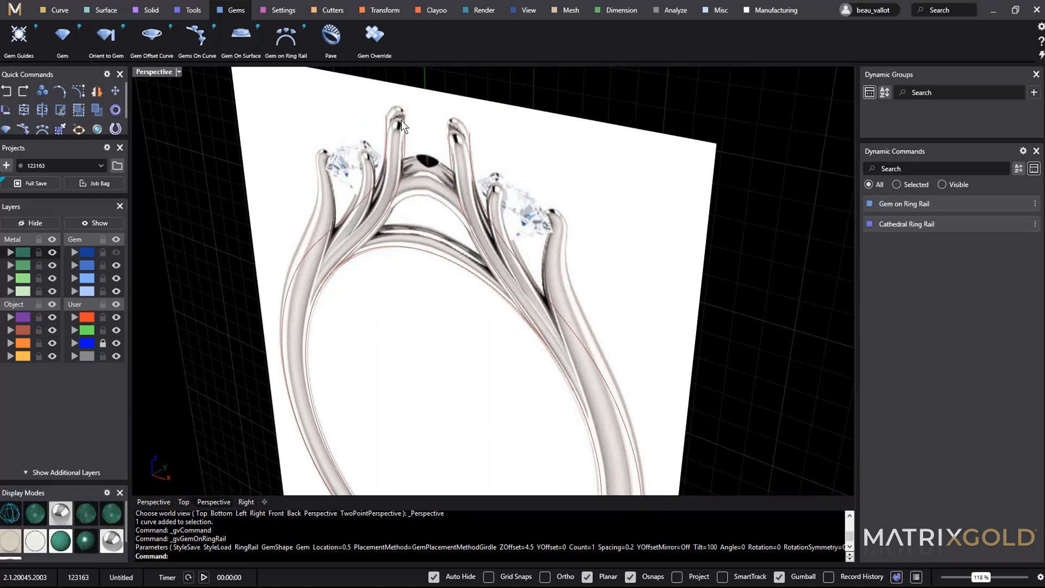
click(116, 253)
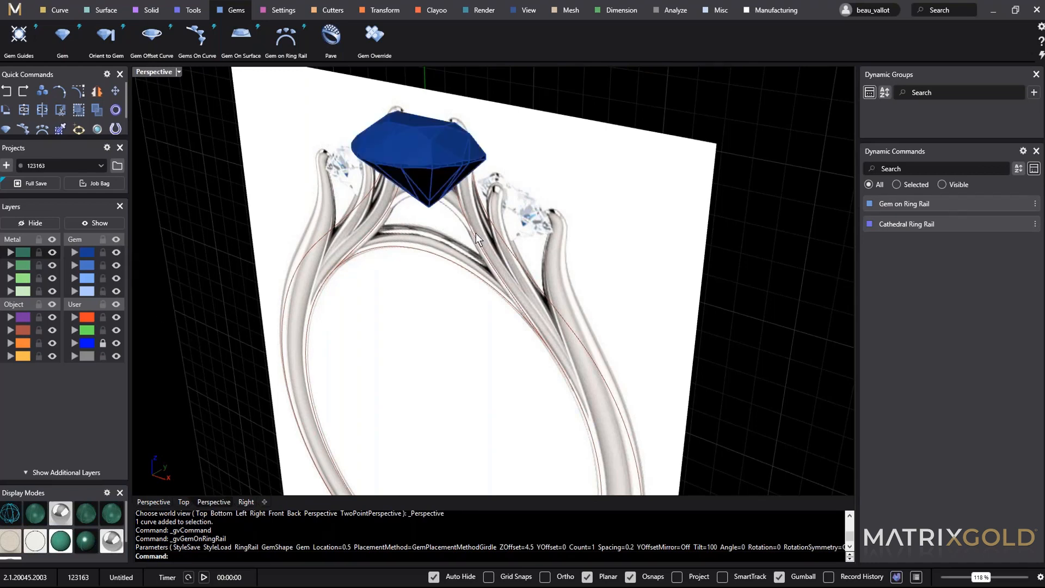
Edit the Cathedral Ring Rail, shift its upper ends off the centre plane and out toward the gem's girdle, and accept the change.
click(475, 235)
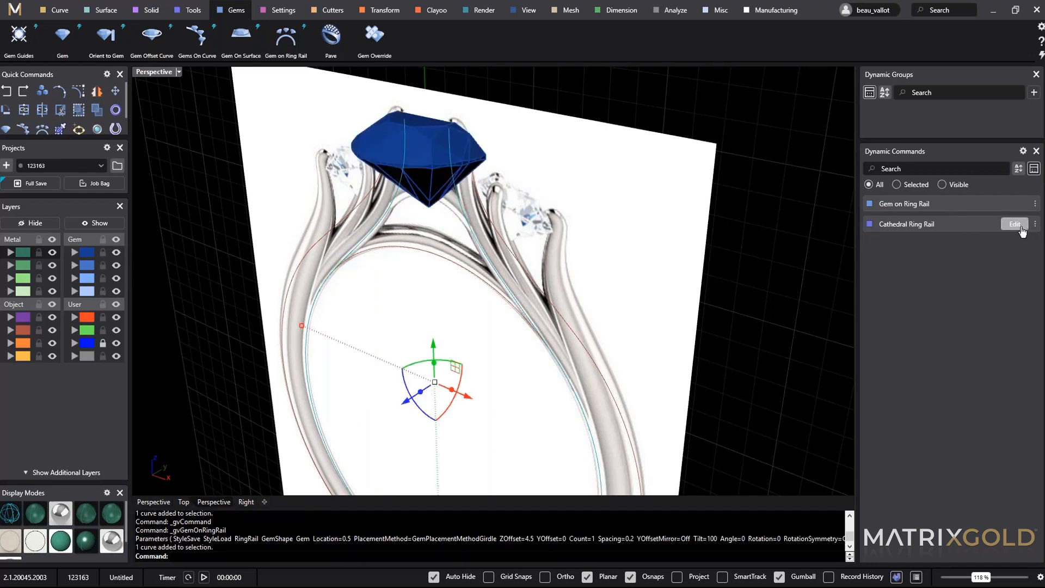
click(1014, 224)
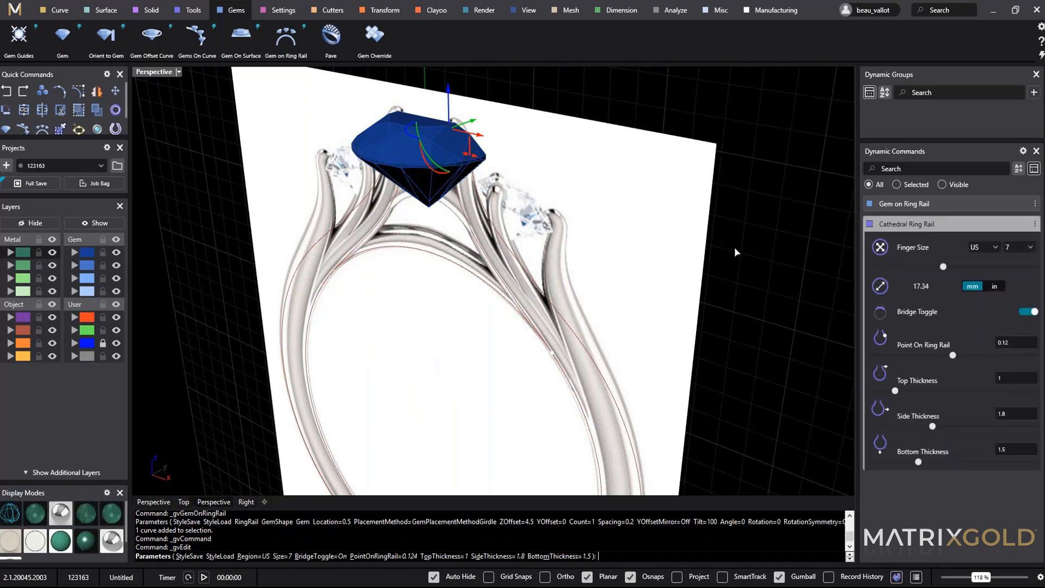
right_drag(490, 237, 500, 132)
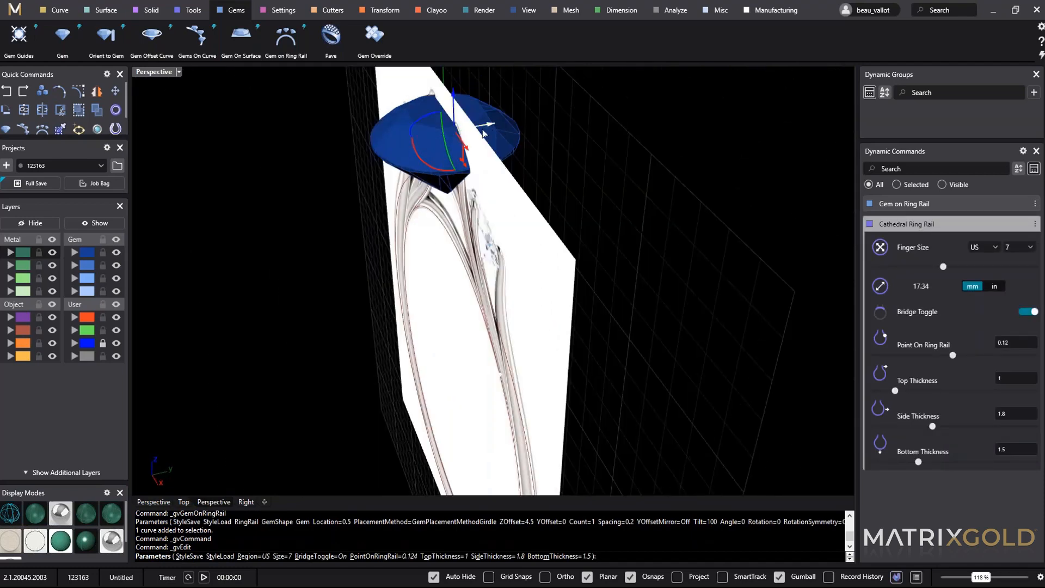
drag(491, 130, 406, 191)
mouse_move(379, 187)
right_down()
mouse_move(384, 203)
mouse_move(460, 124)
mouse_move(478, 133)
mouse_move(395, 155)
mouse_move(494, 312)
mouse_move(490, 278)
mouse_move(541, 179)
right_up()
scroll(543, 184, up, 8)
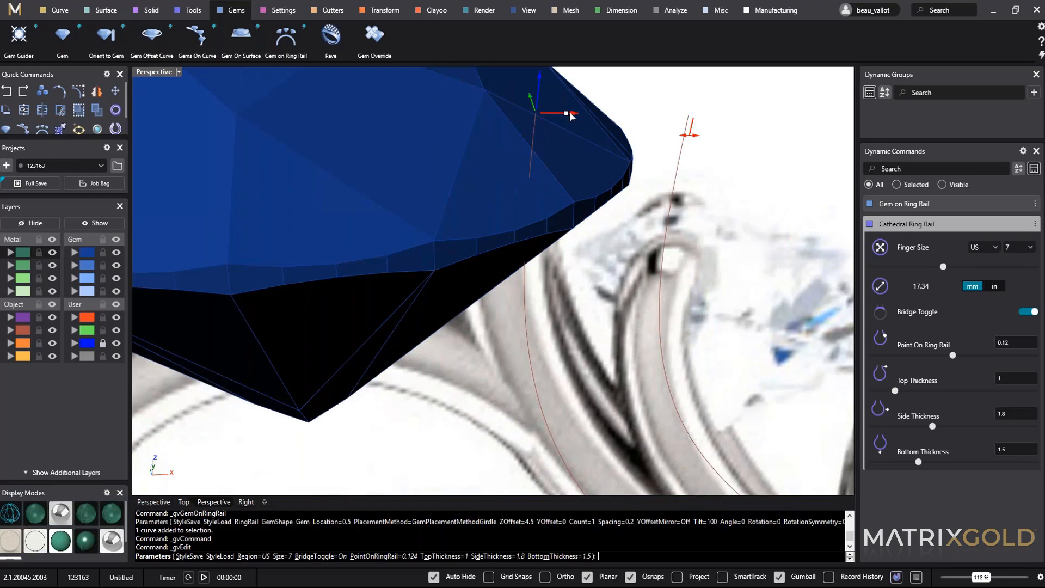
key(F2)
right_drag(568, 115, 419, 198)
key(F2)
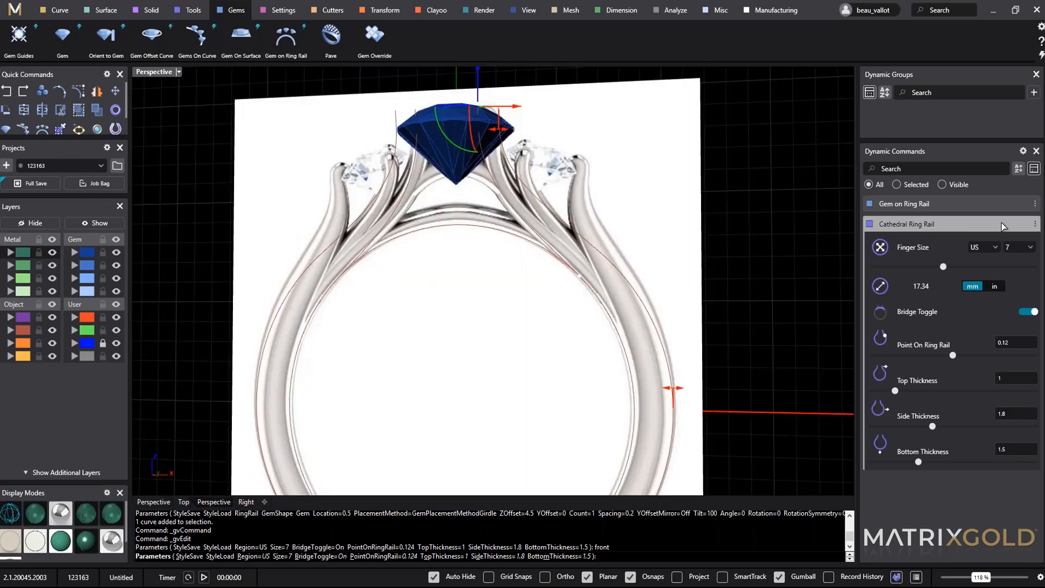
right_click(637, 202)
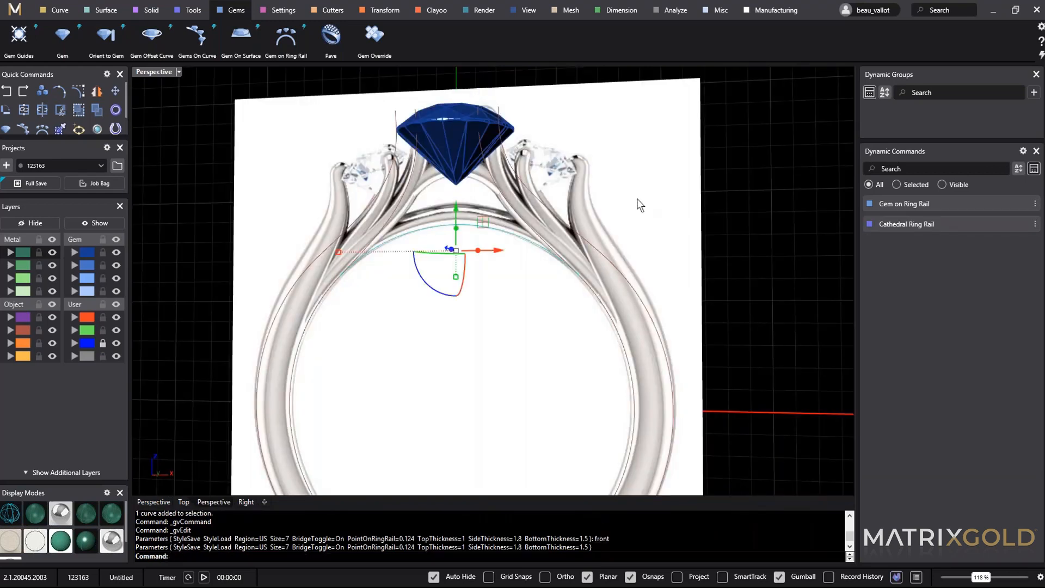
Hide the User 03 layer and examine the gem, the bridge and the rail's upper ends from the front and side.
right_drag(637, 203, 447, 256)
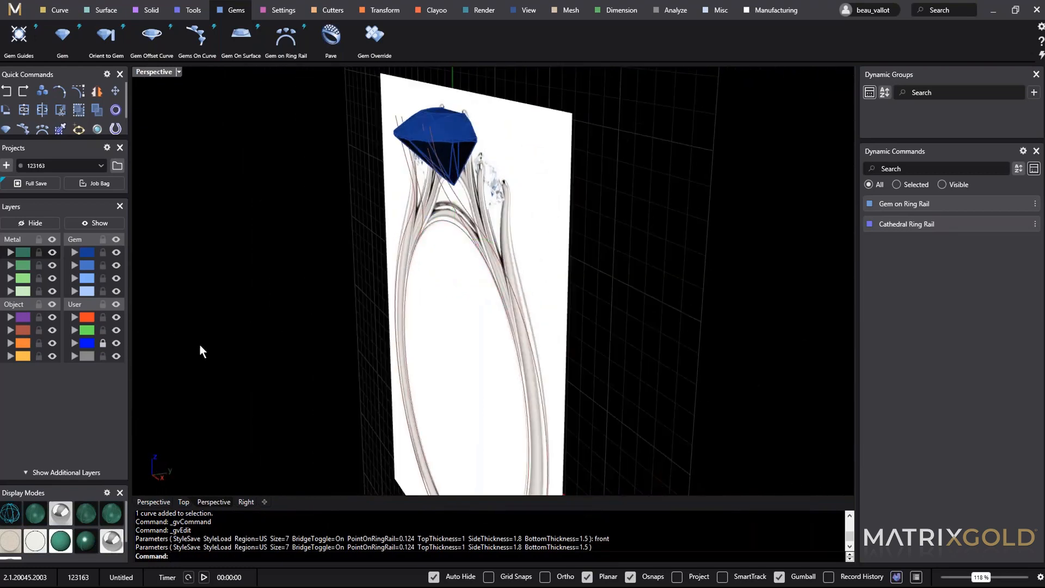
click(116, 343)
key(F2)
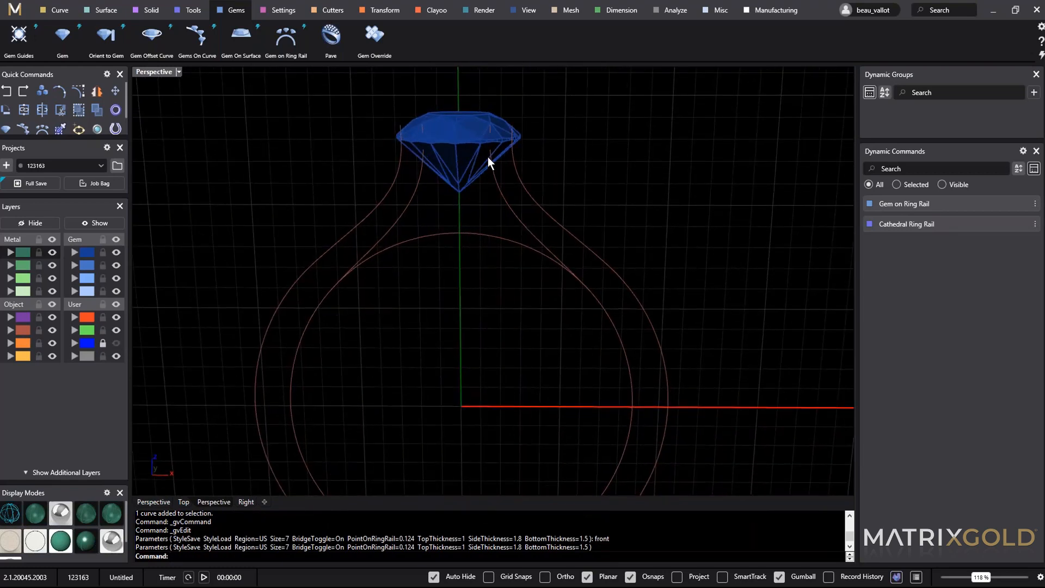
click(482, 161)
click(462, 319)
click(460, 234)
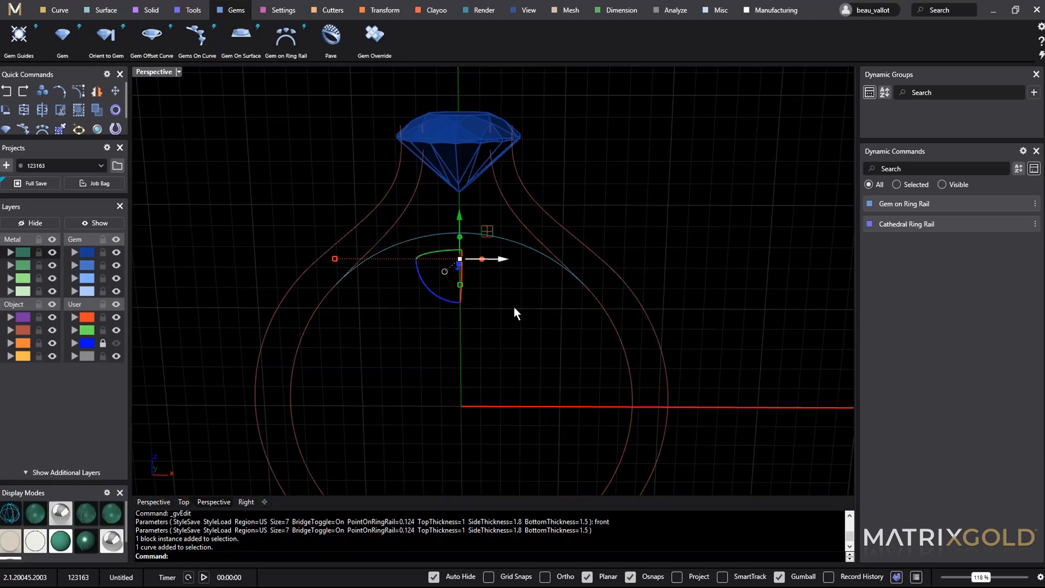
click(621, 364)
right_drag(679, 283, 494, 266)
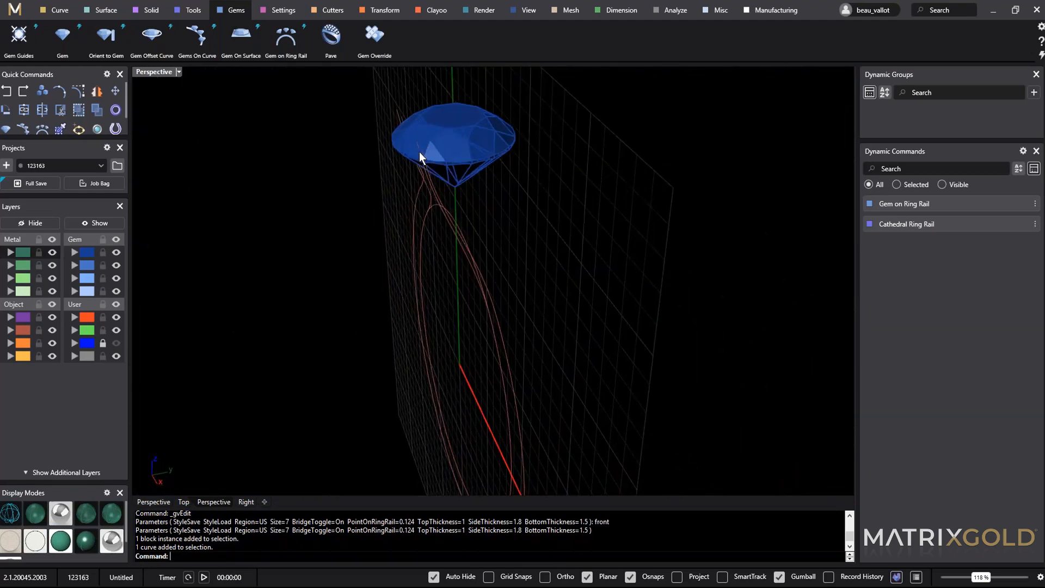
right_drag(419, 151, 767, 370)
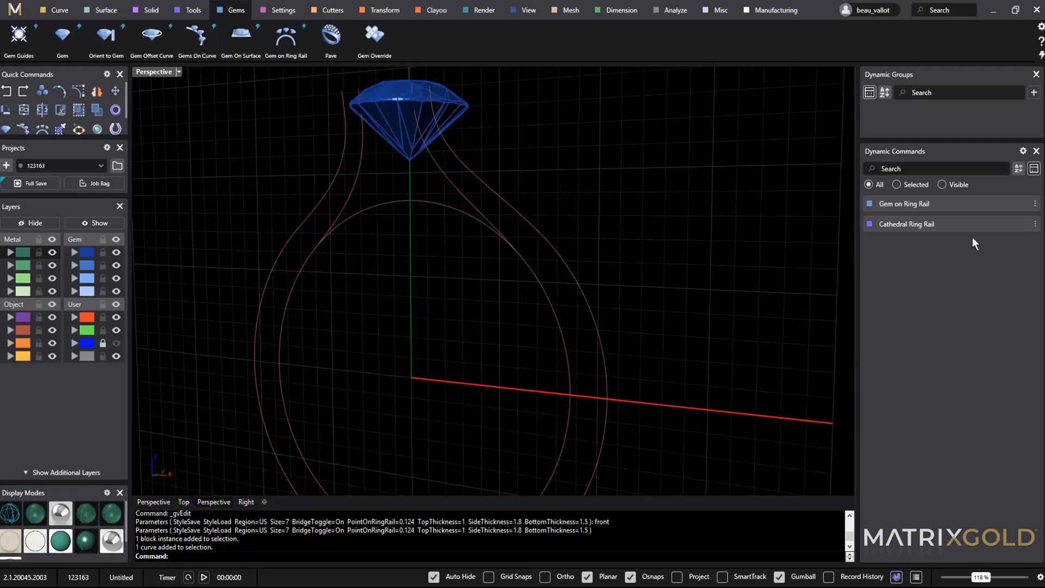
Edit the Cathedral Ring Rail, change the finger size to US 3 and accept the resized rail.
mouse_move(1011, 226)
mouse_move(903, 206)
mouse_move(892, 225)
click(432, 202)
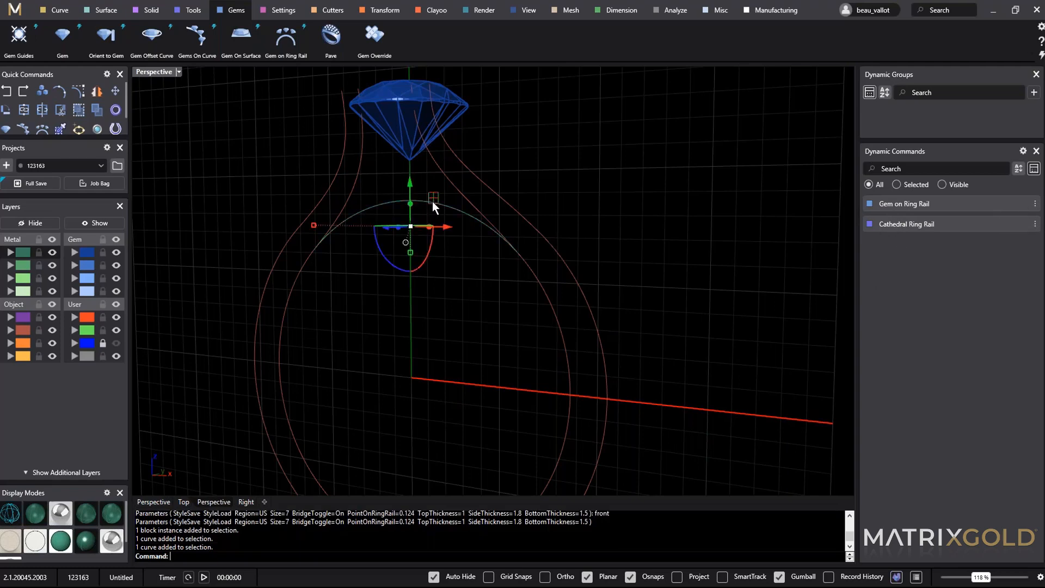
right_drag(483, 329, 451, 247)
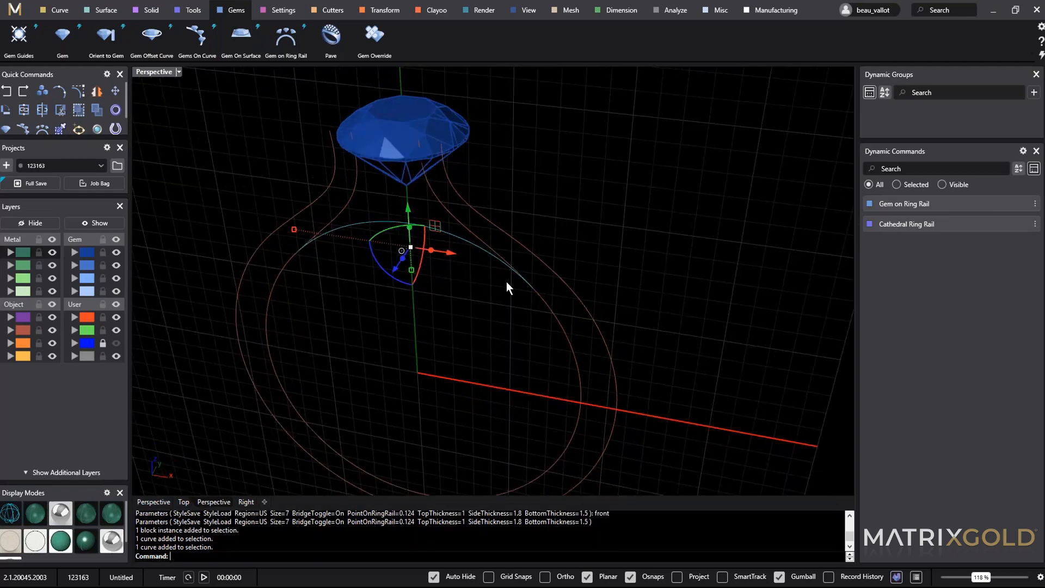
click(1013, 224)
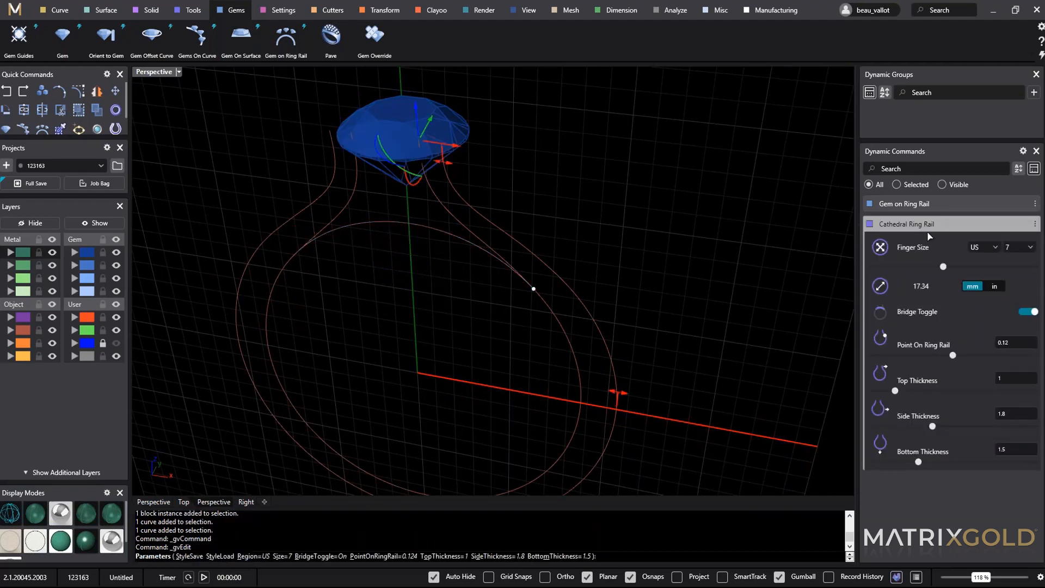
click(1033, 248)
scroll(1023, 373, up, 10)
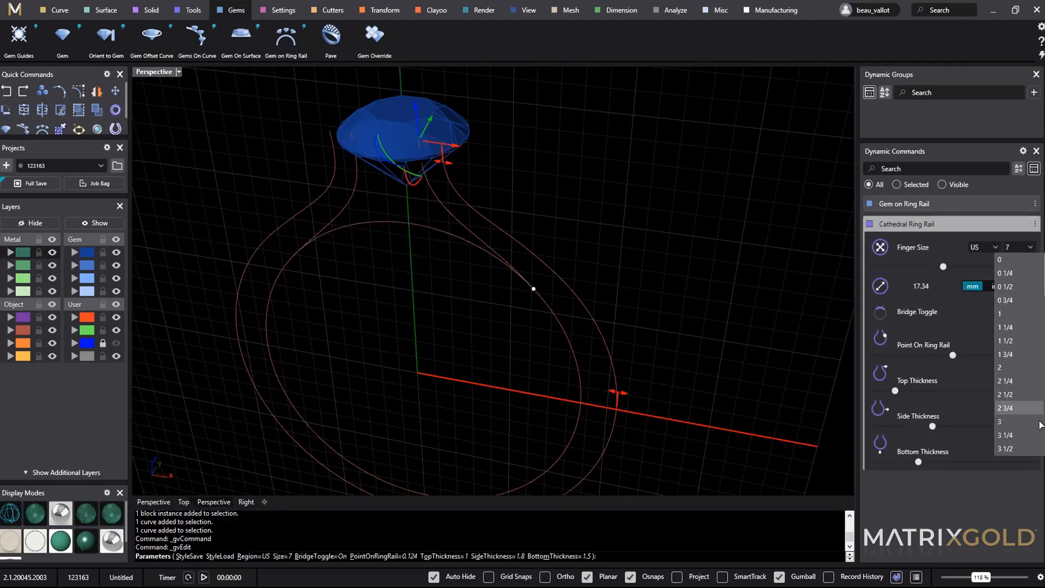
click(1001, 422)
right_drag(688, 346, 719, 273)
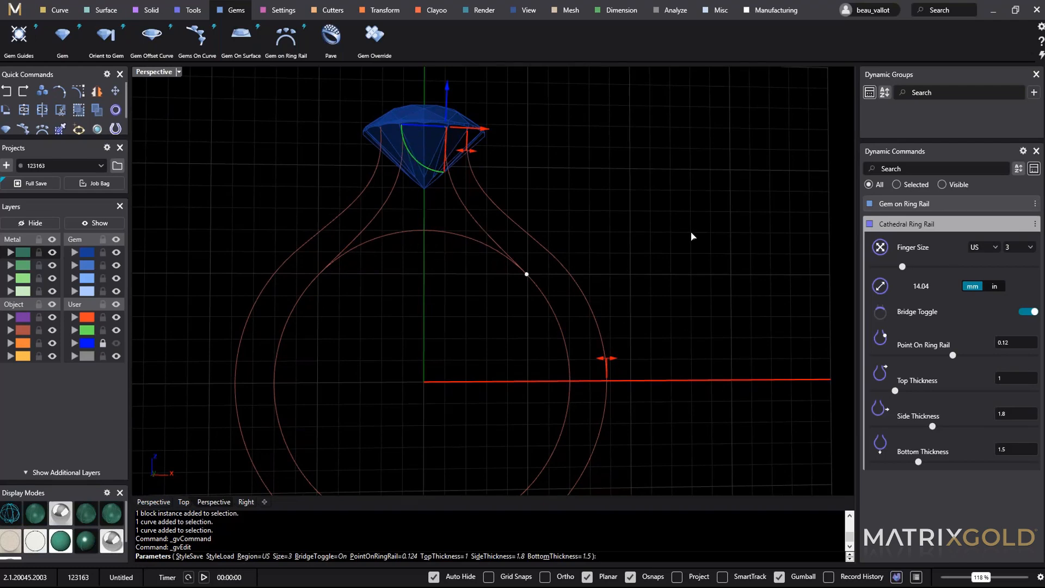
right_drag(692, 237, 409, 207)
right_click(608, 236)
right_click(608, 236)
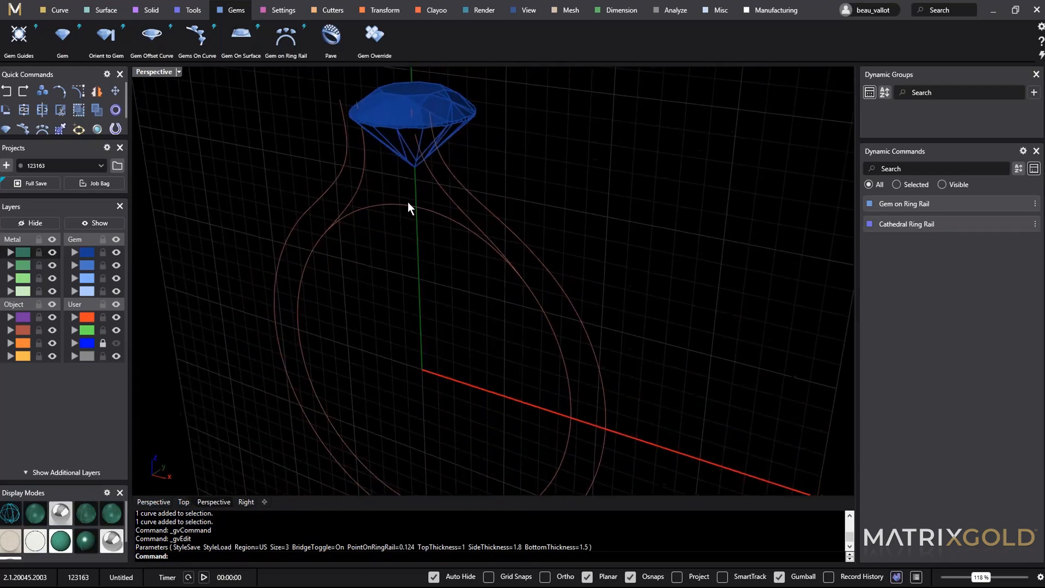
Examine how the gem sits between the resized rail's upper ends, checking the gem and the outer rail curve.
right_drag(328, 148, 354, 90)
right_drag(416, 144, 403, 127)
click(393, 118)
key(Escape)
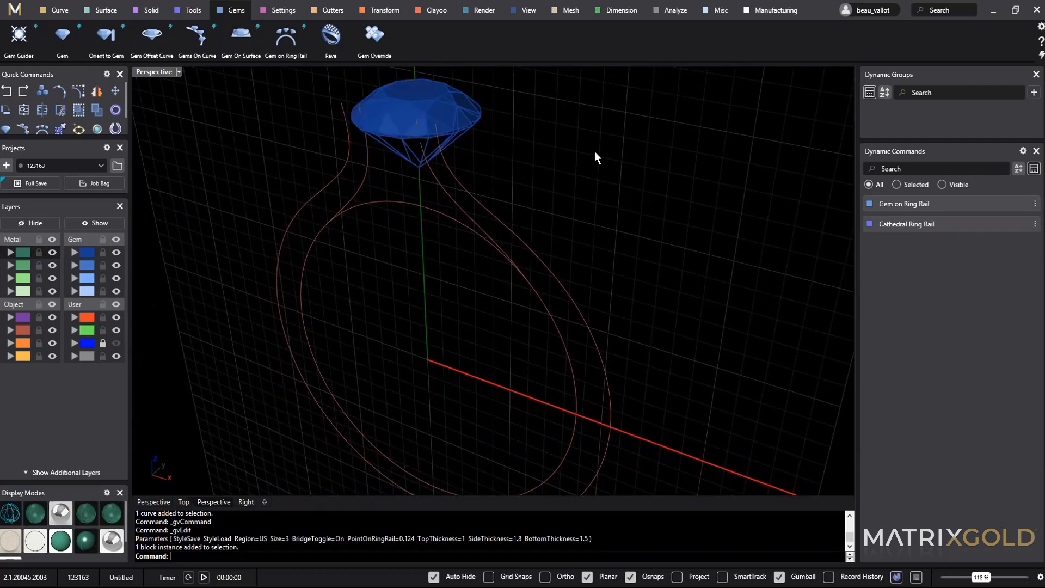
right_drag(594, 152, 524, 145)
mouse_move(456, 181)
right_down()
mouse_move(501, 221)
mouse_move(472, 187)
right_up()
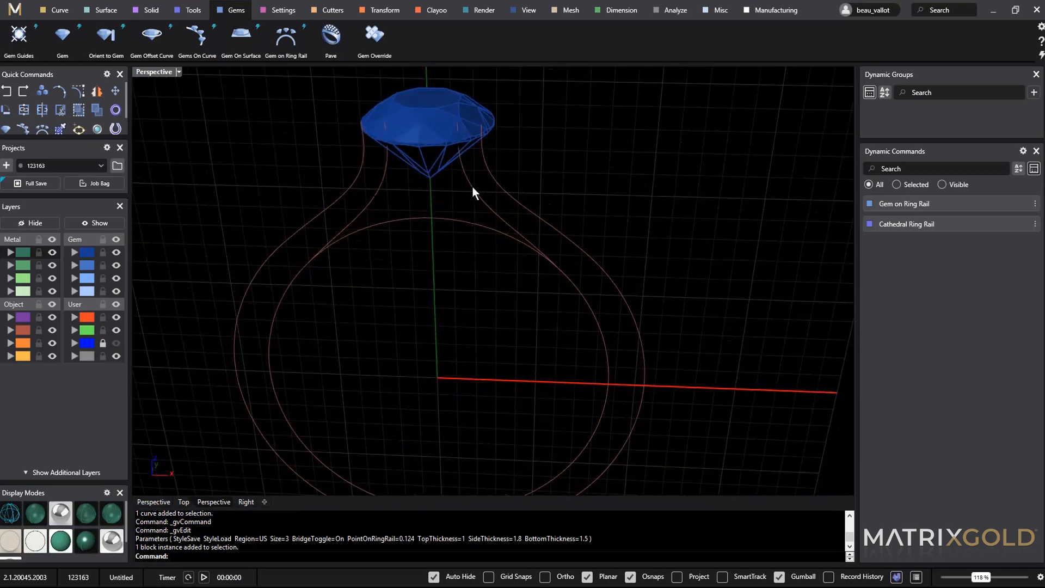
click(472, 186)
click(491, 176)
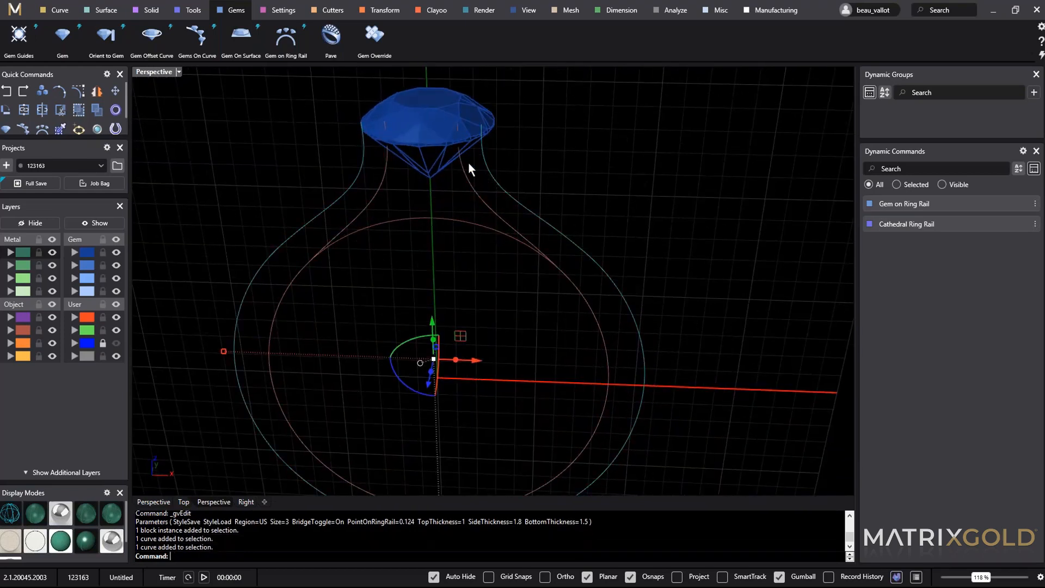
click(389, 115)
key(Escape)
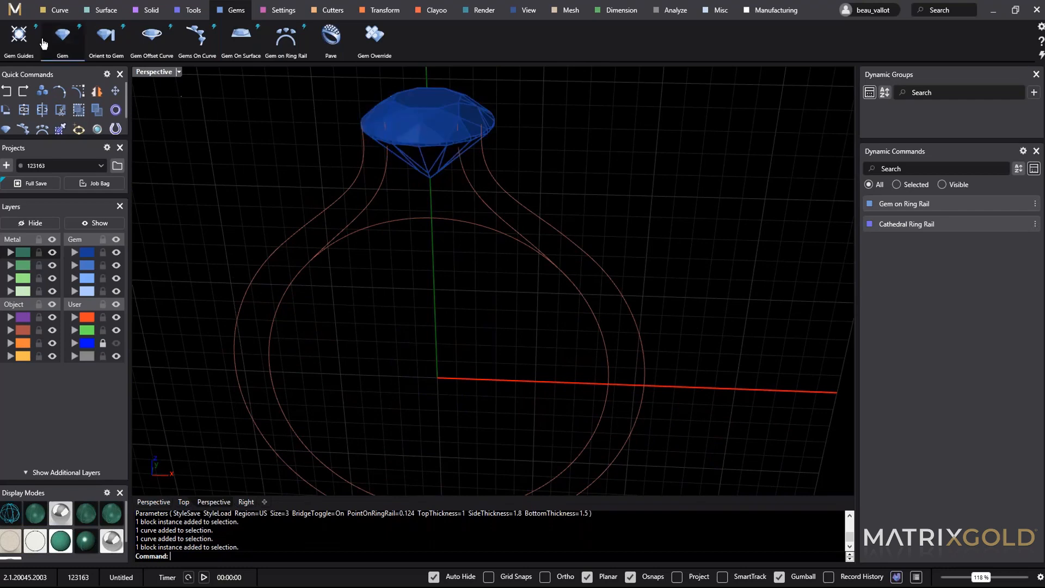
Create gem guides around the centre gem.
click(19, 38)
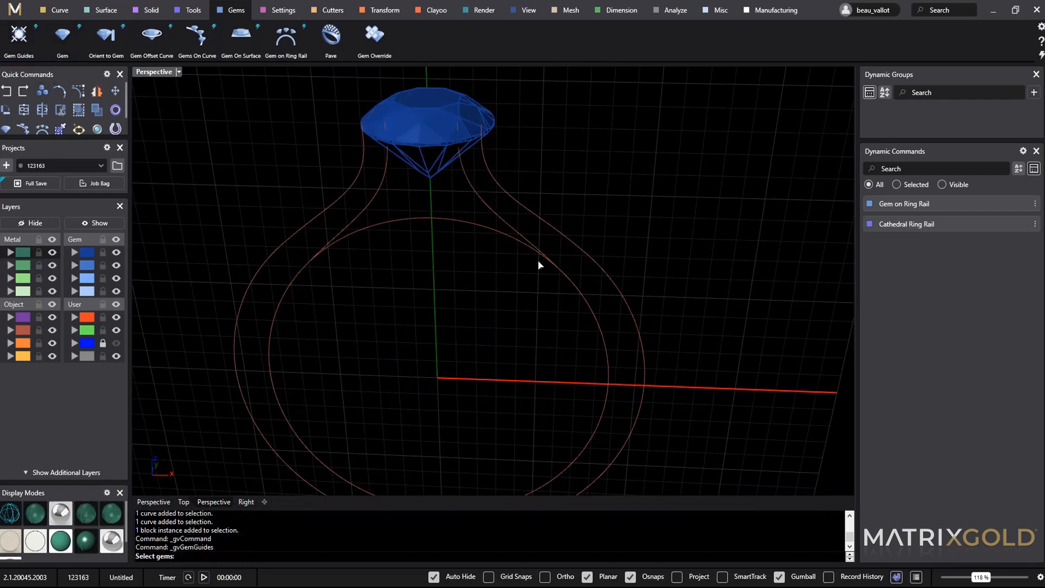
right_drag(538, 260, 481, 308)
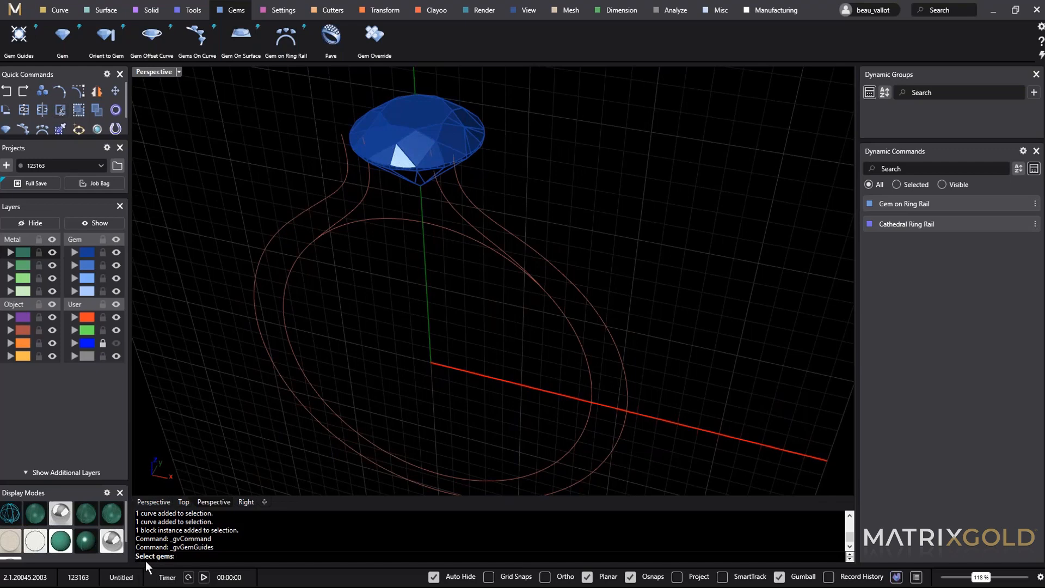
click(401, 167)
click(401, 167)
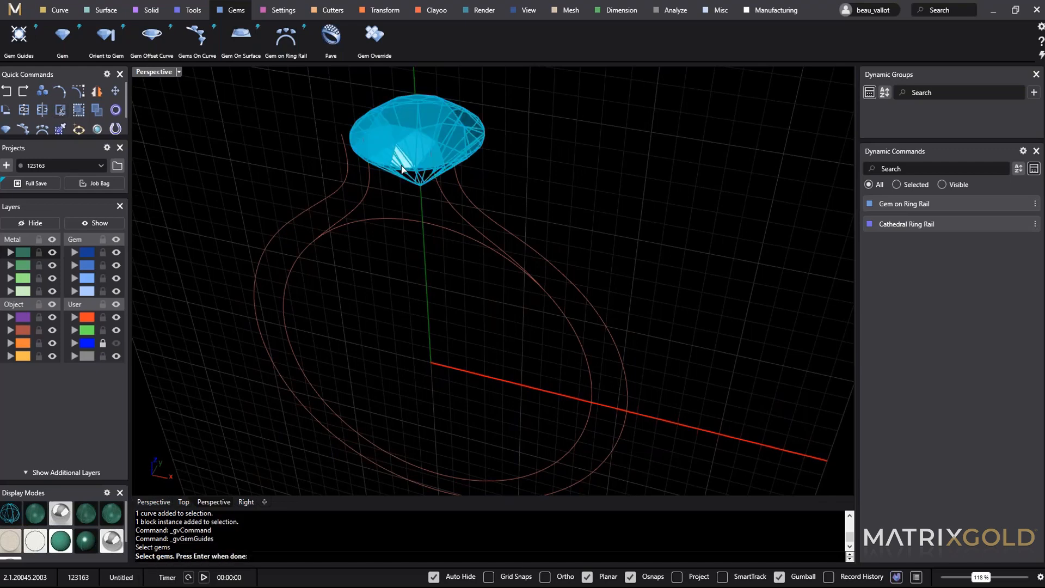
key(Return)
shift+right_drag(332, 210, 466, 200)
scroll(465, 200, up, 3)
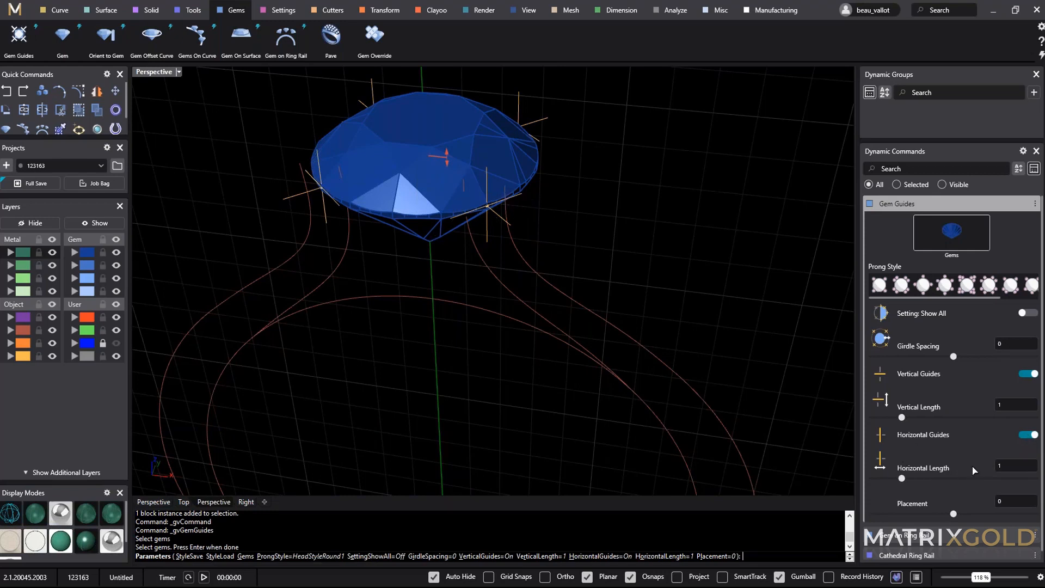
Turn off the horizontal guides, raise the vertical guides to placement 0.8, set girdle spacing to -0.1 and accept.
click(1030, 434)
right_drag(546, 214, 369, 215)
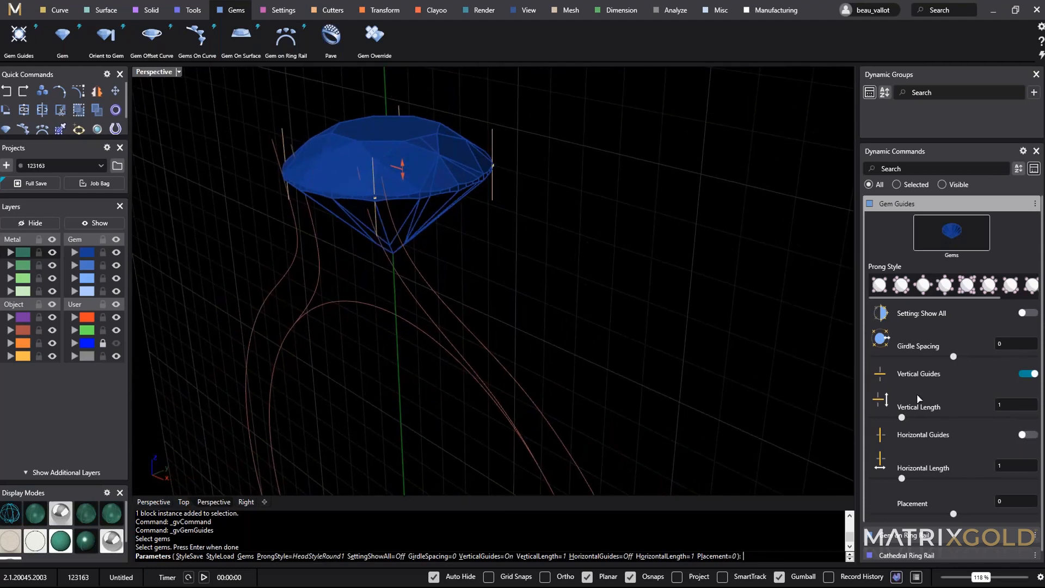
drag(402, 166, 401, 135)
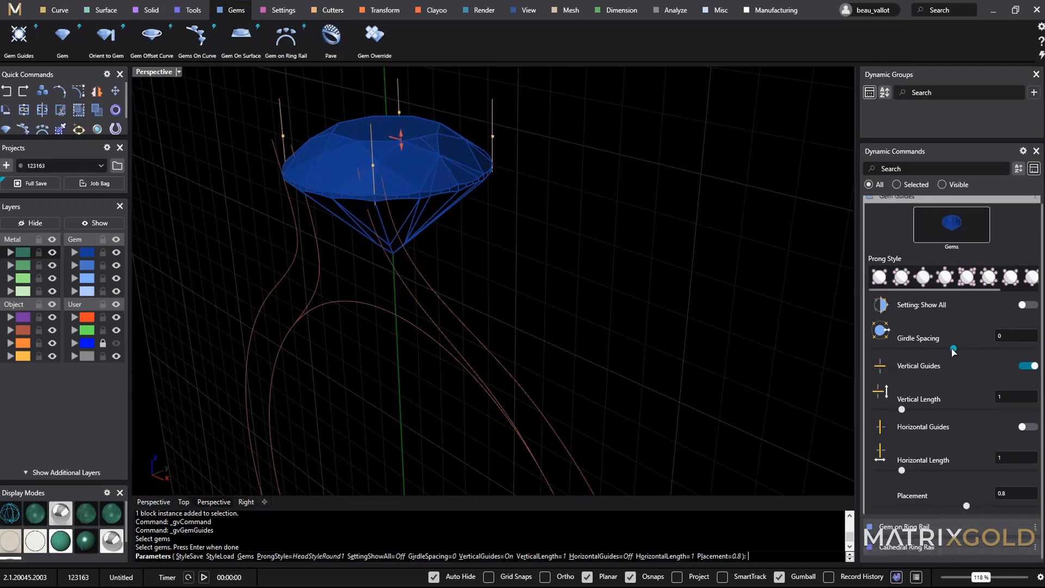
drag(955, 352, 952, 353)
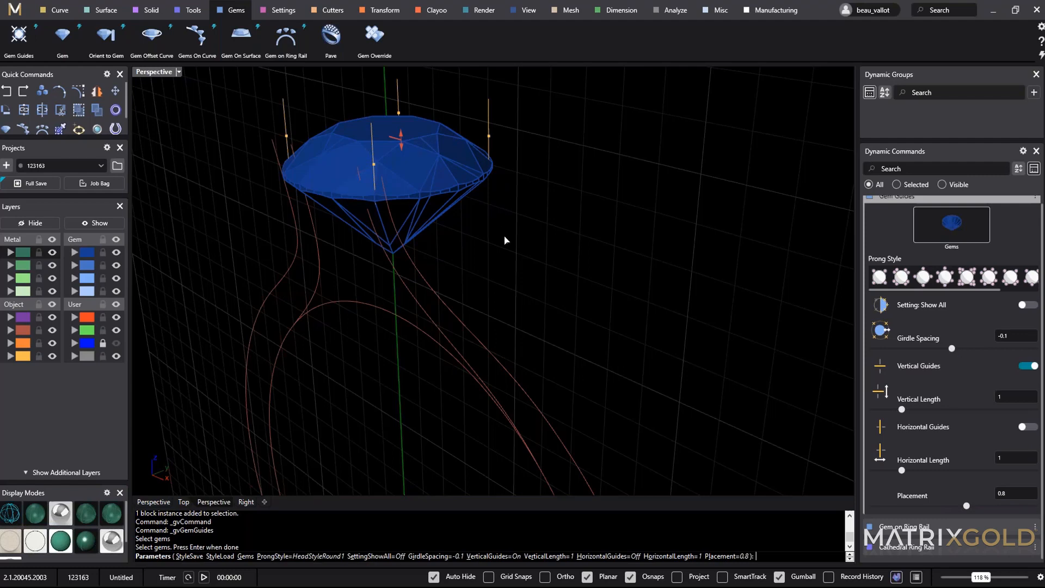
scroll(519, 239, up, 5)
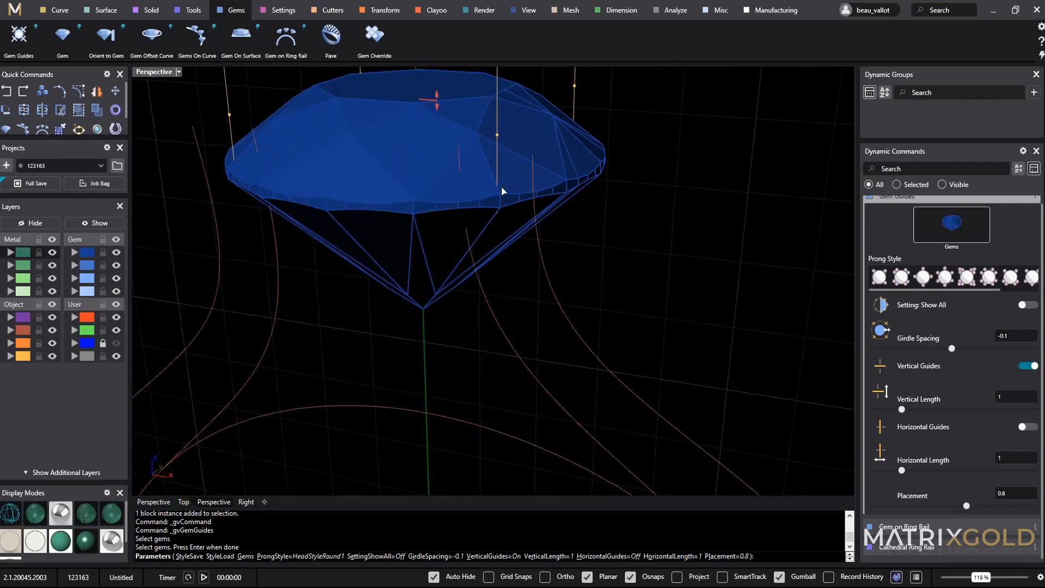
scroll(584, 261, down, 4)
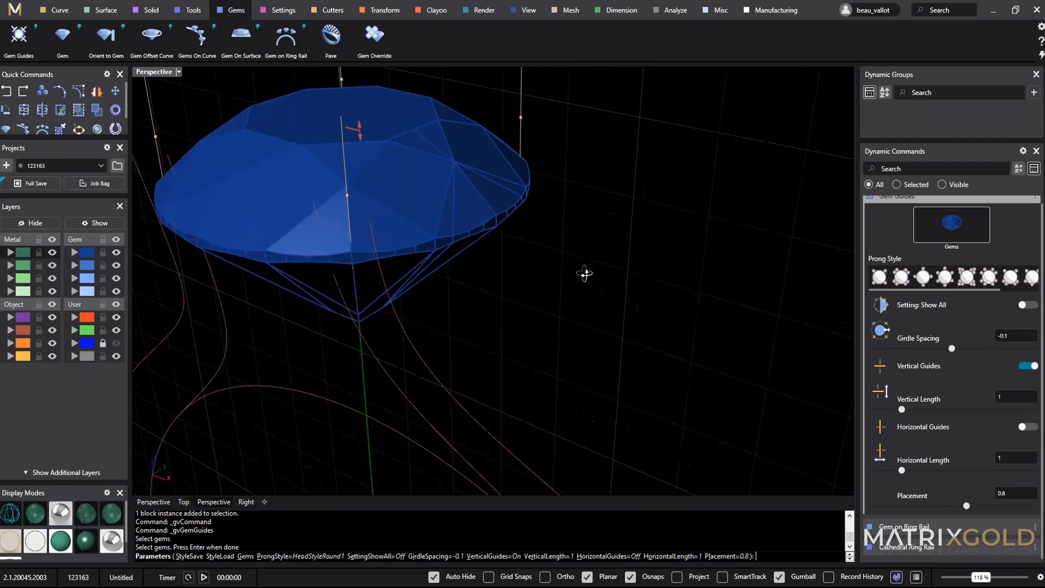
key(Return)
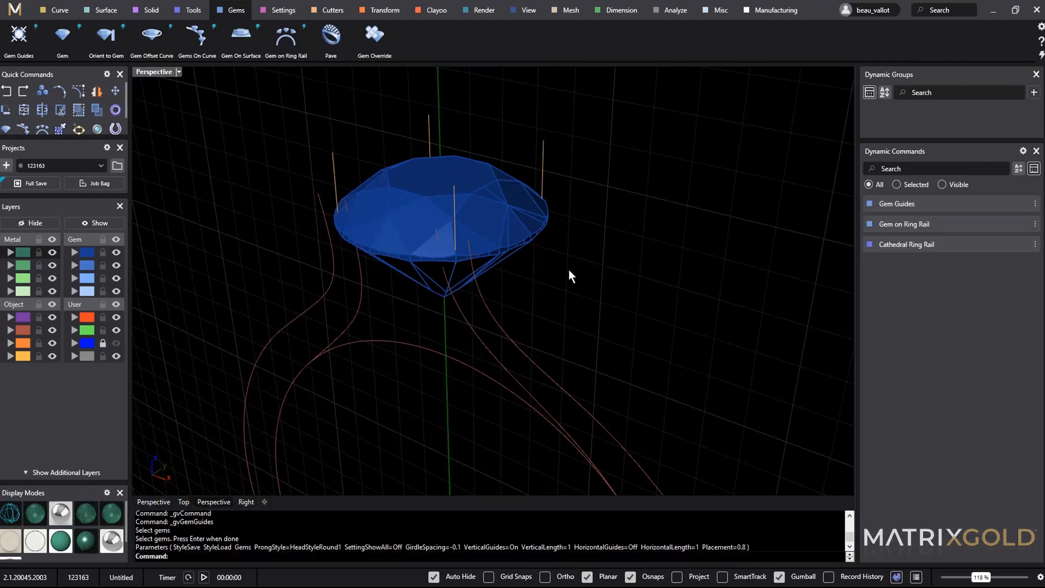
Run Join on the vertical gem guide at the gem's front right and accept it.
right_drag(548, 298, 503, 295)
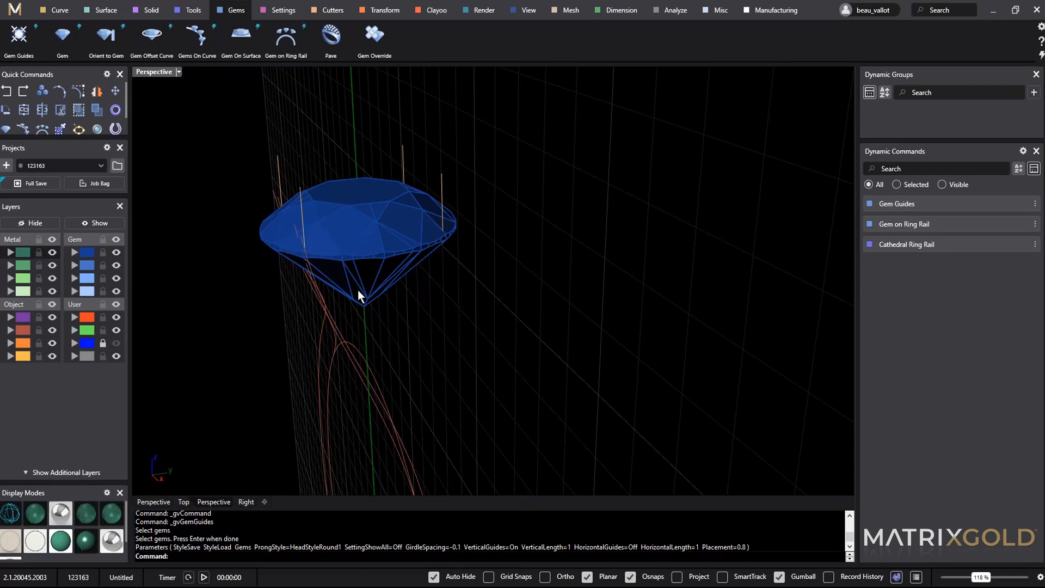
right_drag(357, 290, 481, 273)
right_drag(321, 182, 425, 164)
drag(338, 69, 390, 127)
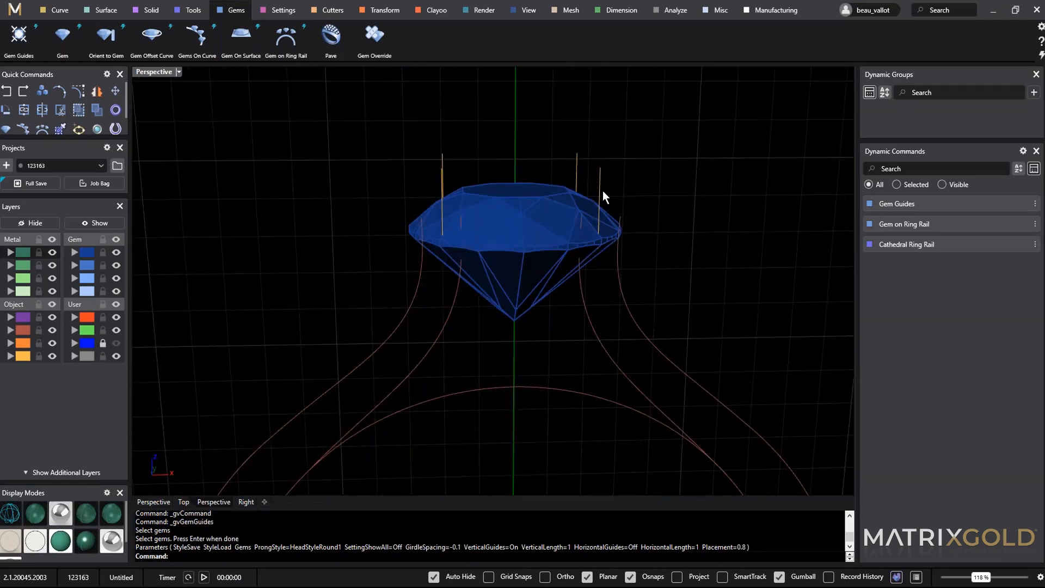
click(601, 191)
click(602, 220)
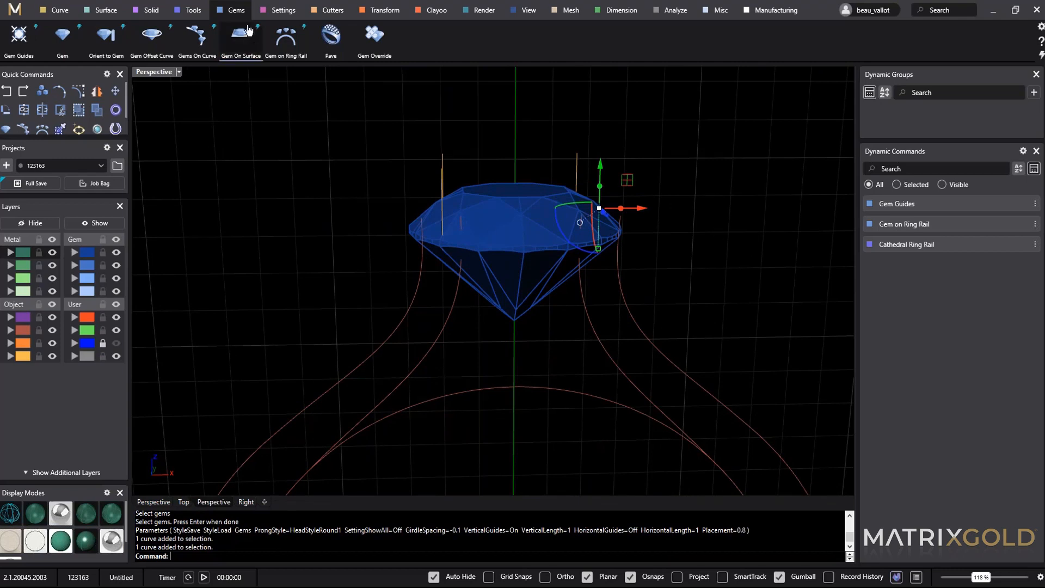
click(185, 13)
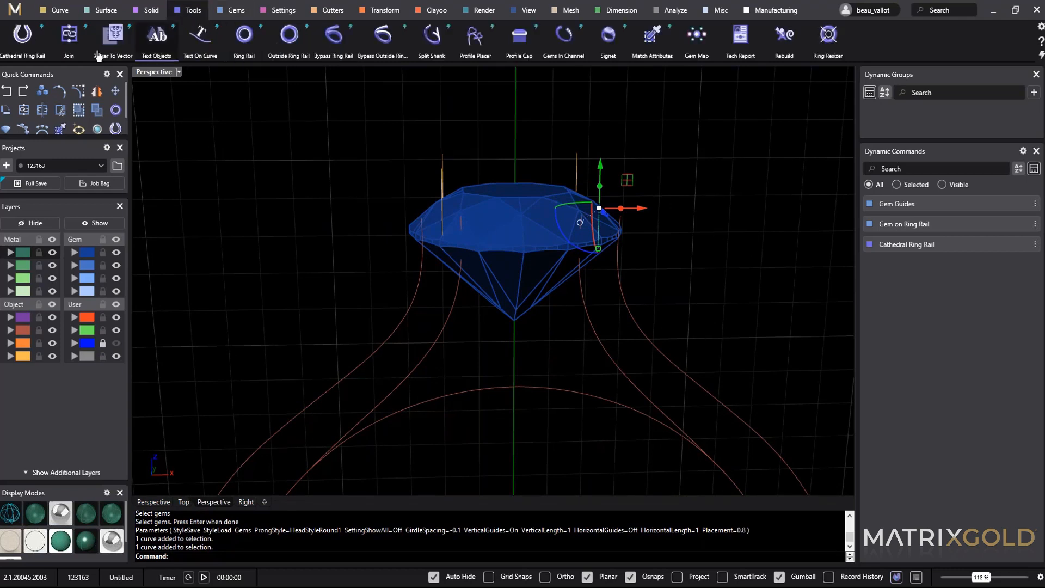
click(69, 36)
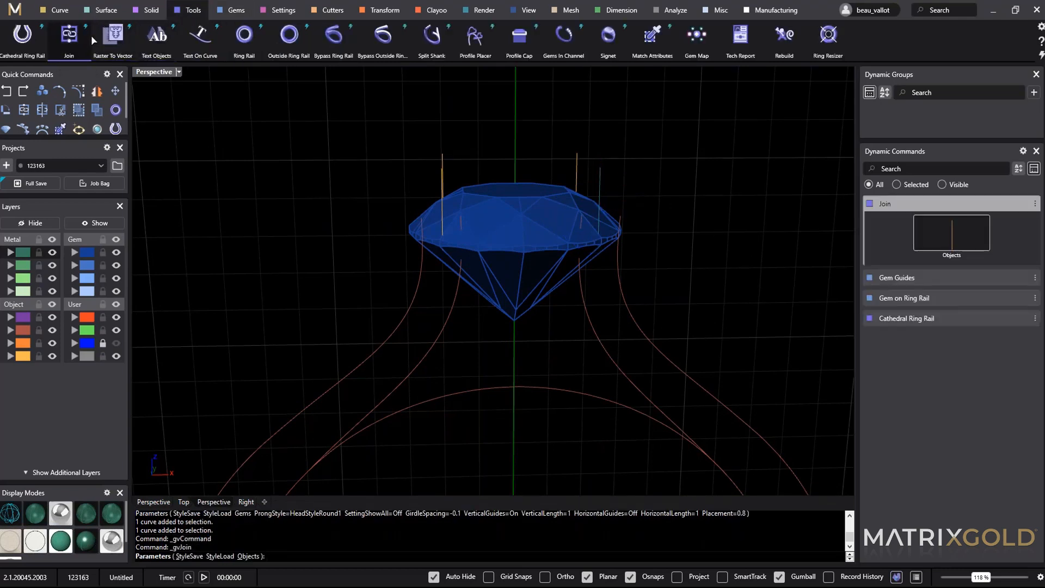
right_click(309, 151)
right_drag(309, 151, 451, 174)
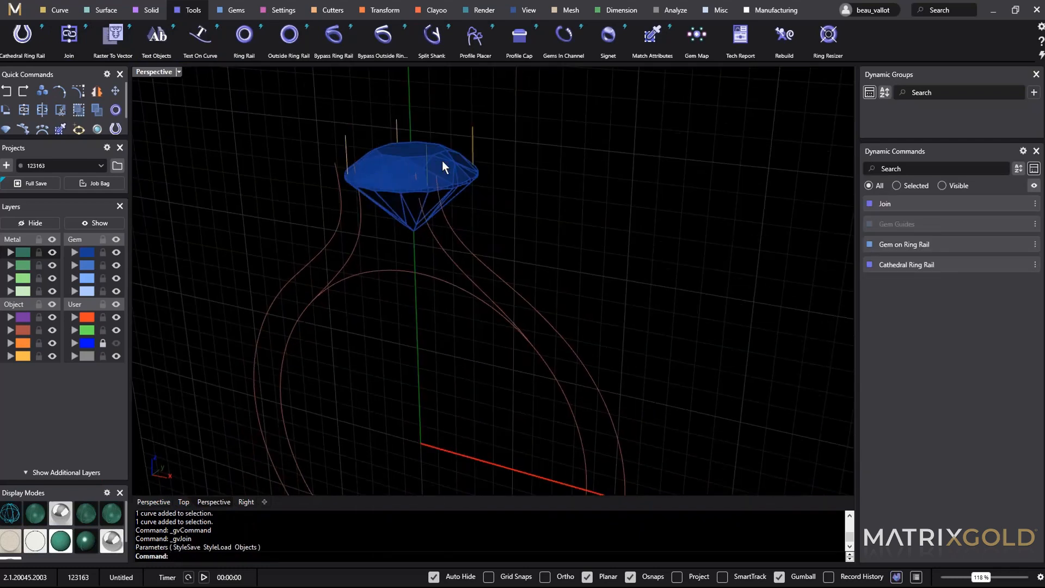
Hide the vertical guide curves around the centre gem and clear the selection.
click(22, 357)
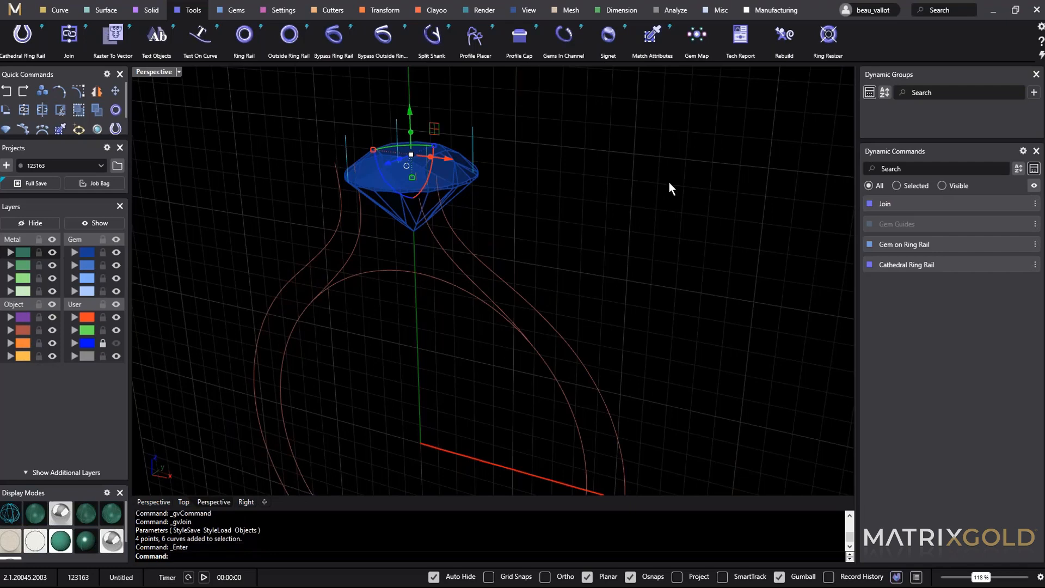
right_drag(669, 187, 325, 157)
click(493, 140)
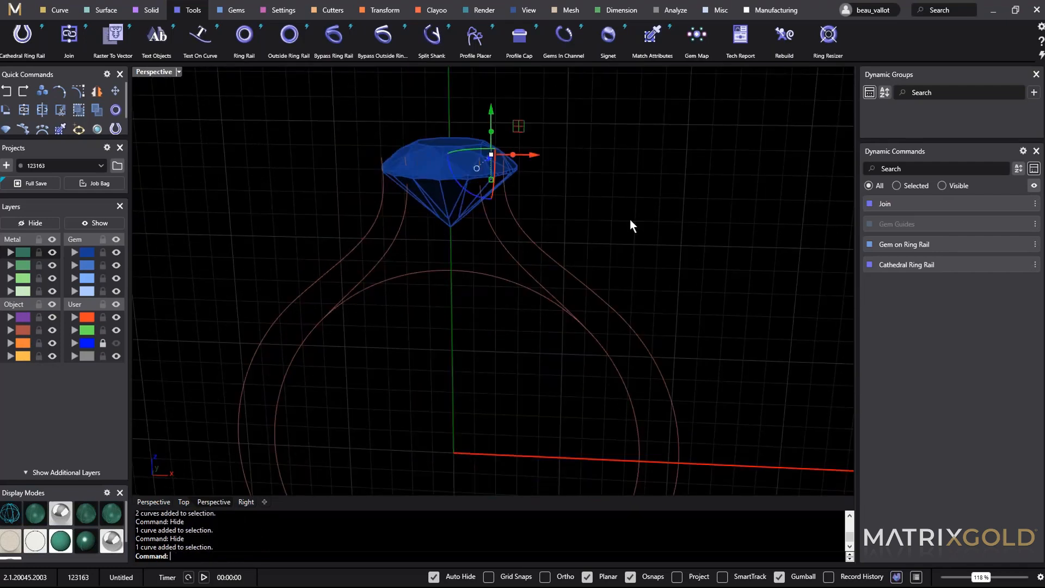
right_drag(630, 226, 434, 166)
scroll(390, 185, up, 5)
scroll(377, 146, down, 4)
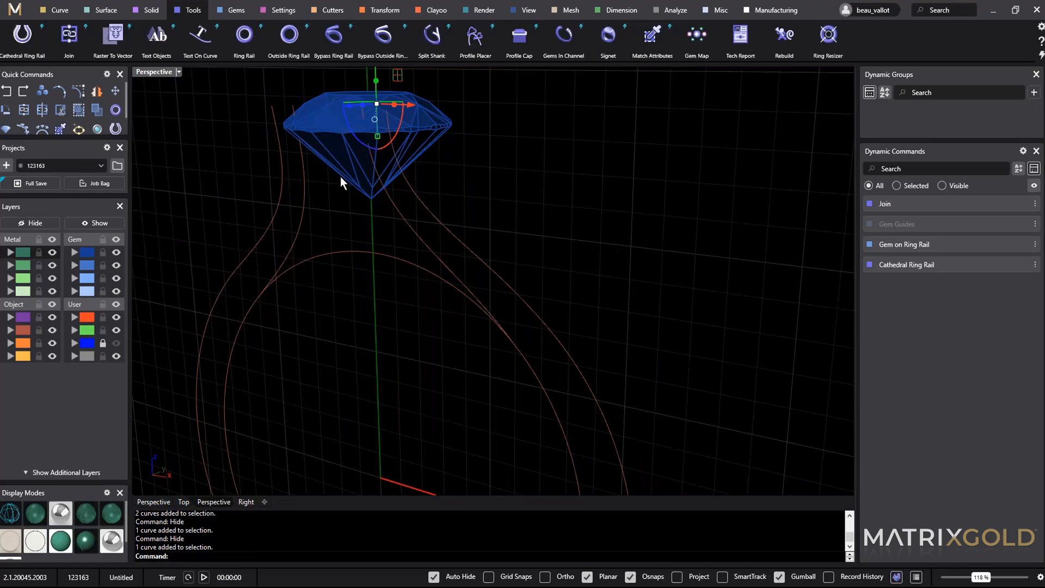
right_drag(526, 173, 440, 138)
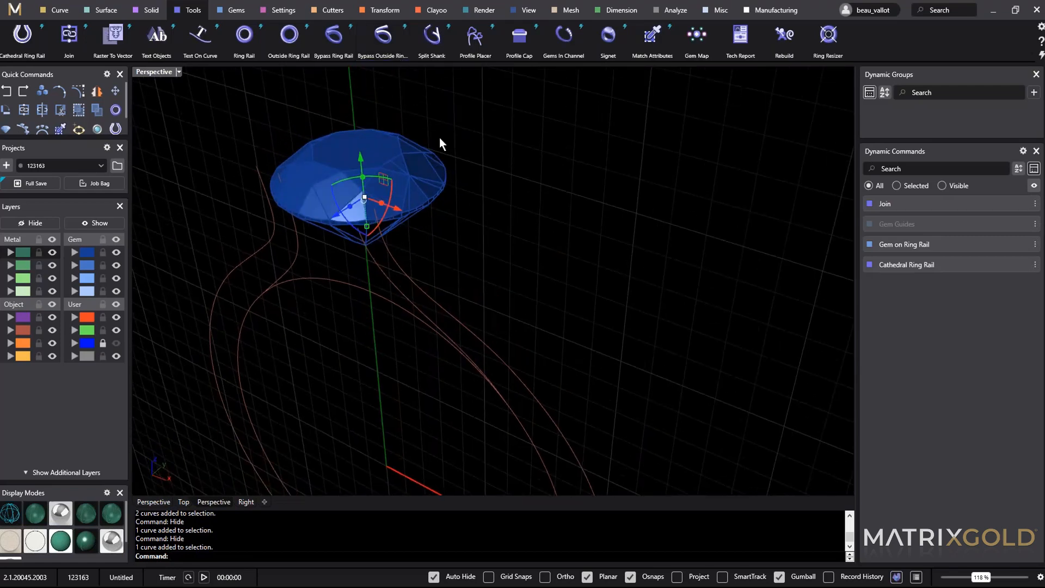
click(589, 342)
Use Profile Placer on the inner rail curve and move the profile to position 0.5 at the base of the shank.
shift+right_drag(596, 447, 555, 328)
scroll(548, 321, down, 6)
mouse_move(571, 417)
right_down()
mouse_move(570, 393)
mouse_move(565, 406)
right_up()
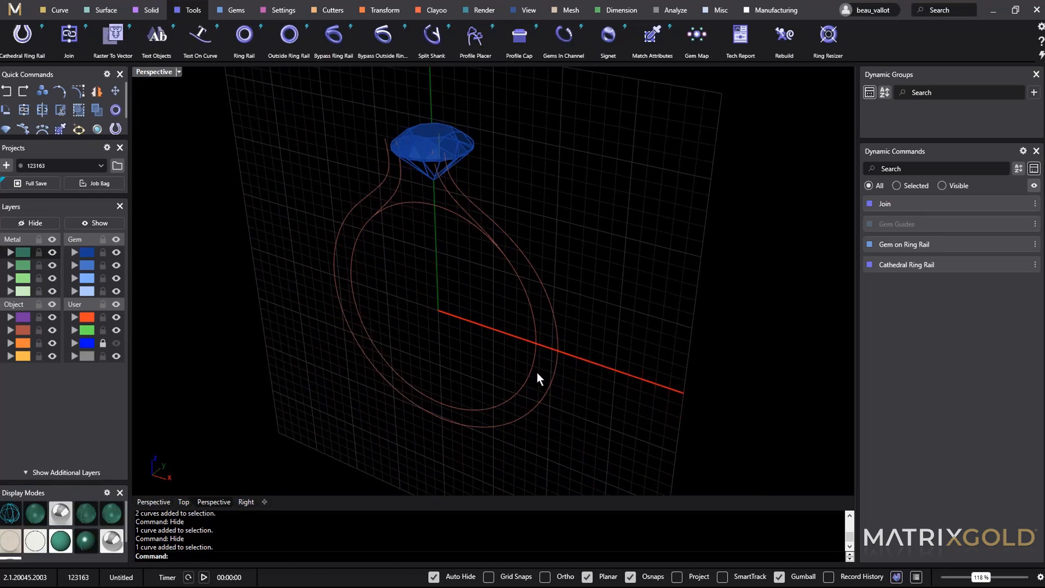
right_drag(529, 349, 444, 377)
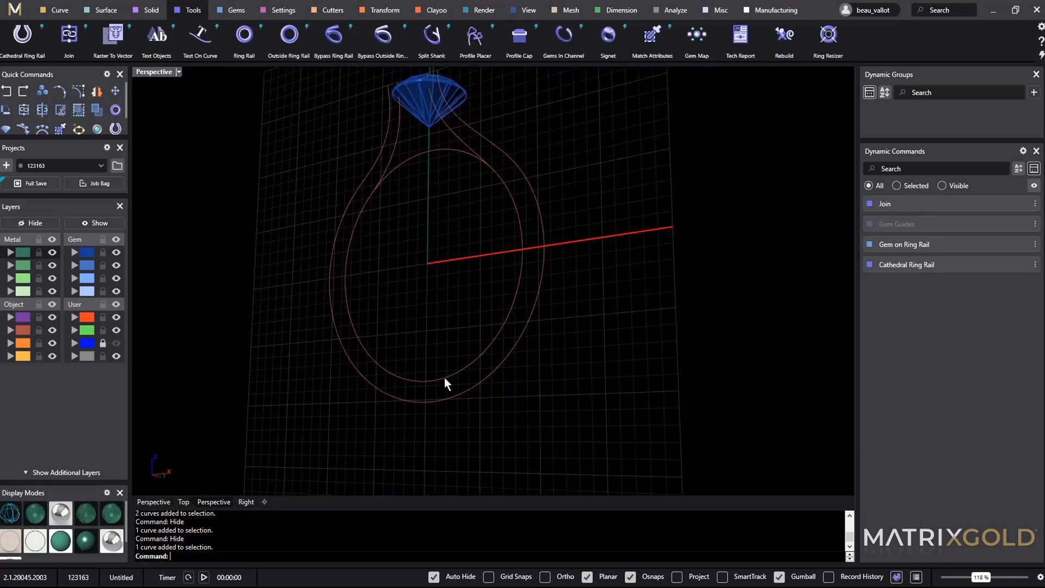
click(439, 380)
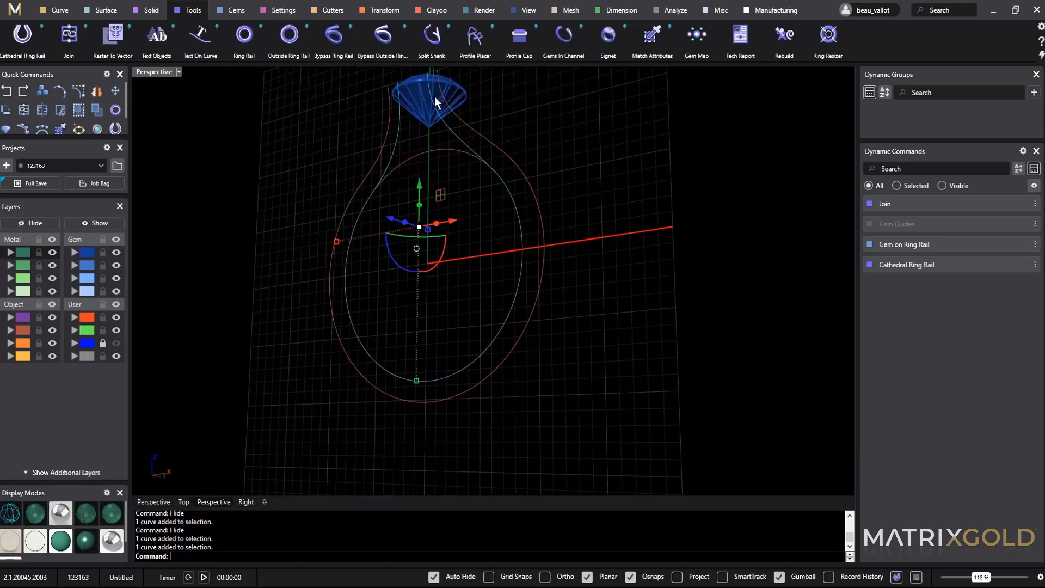
click(473, 43)
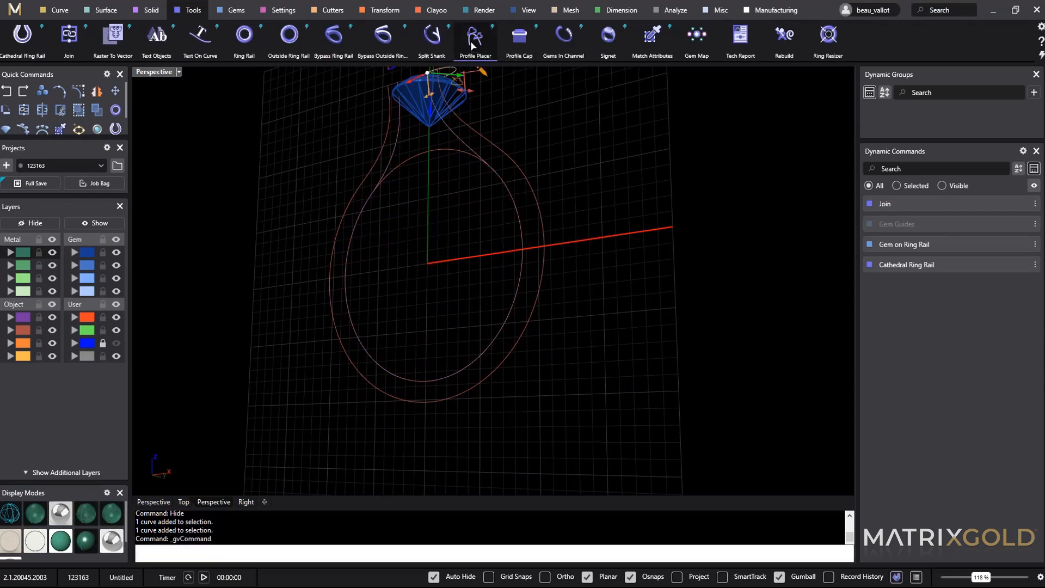
drag(428, 76, 420, 388)
right_drag(579, 366, 652, 364)
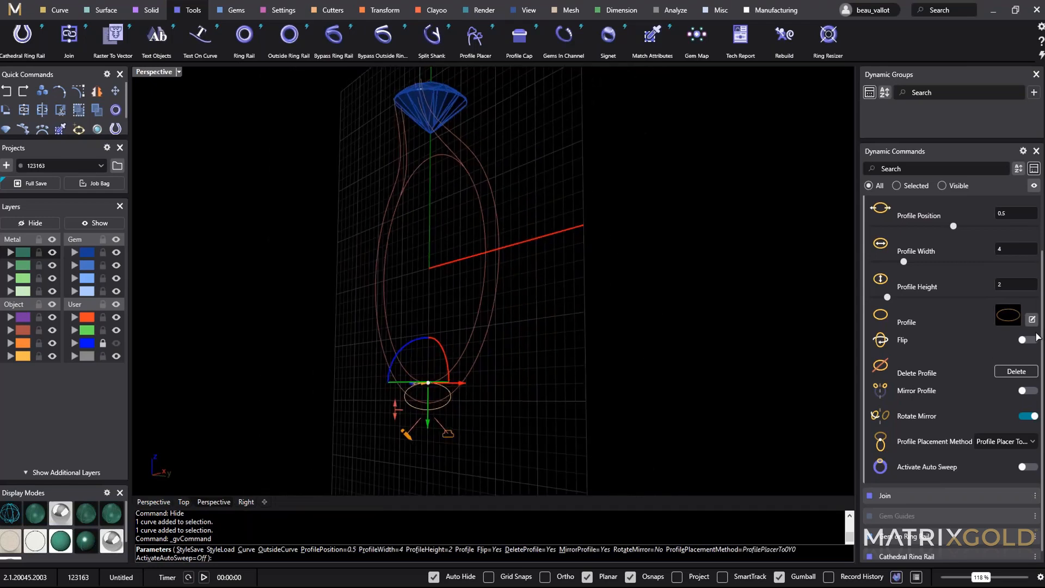
Assign the outer rail as the profile's outside curve and set the profile width to 2.5.
scroll(1005, 252, up, 2)
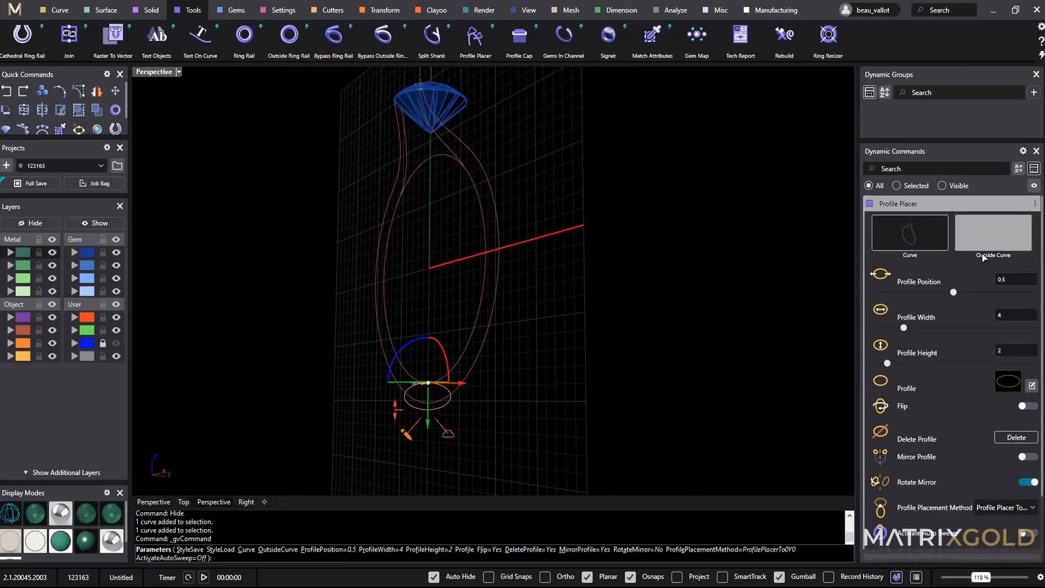
scroll(509, 413, up, 5)
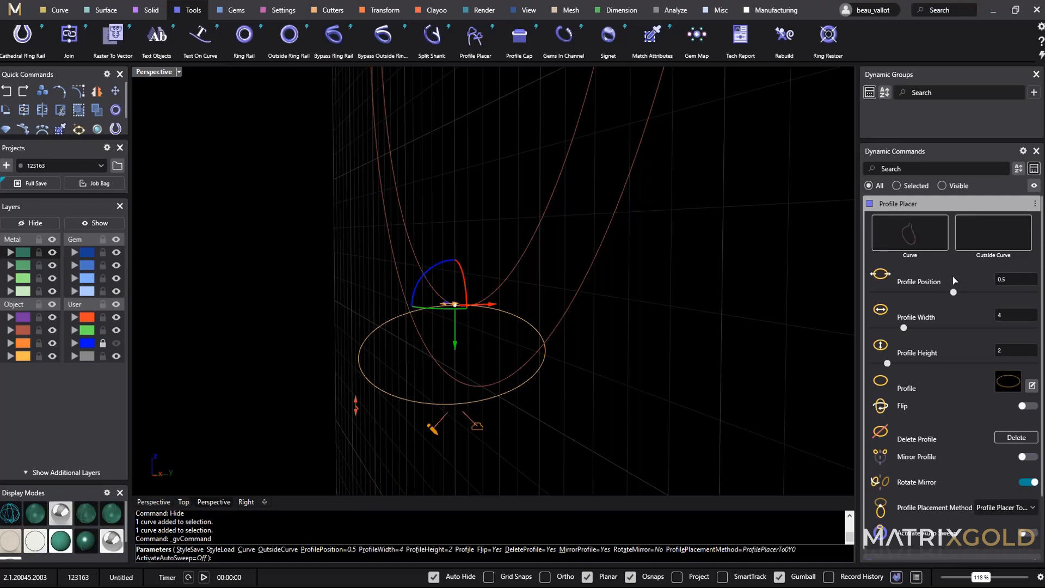
click(996, 246)
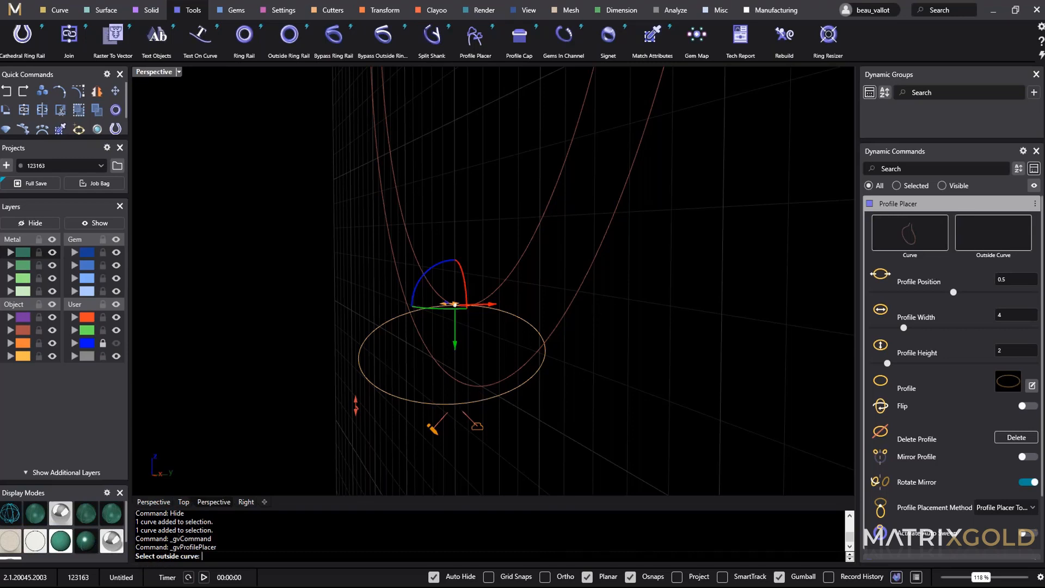
click(465, 388)
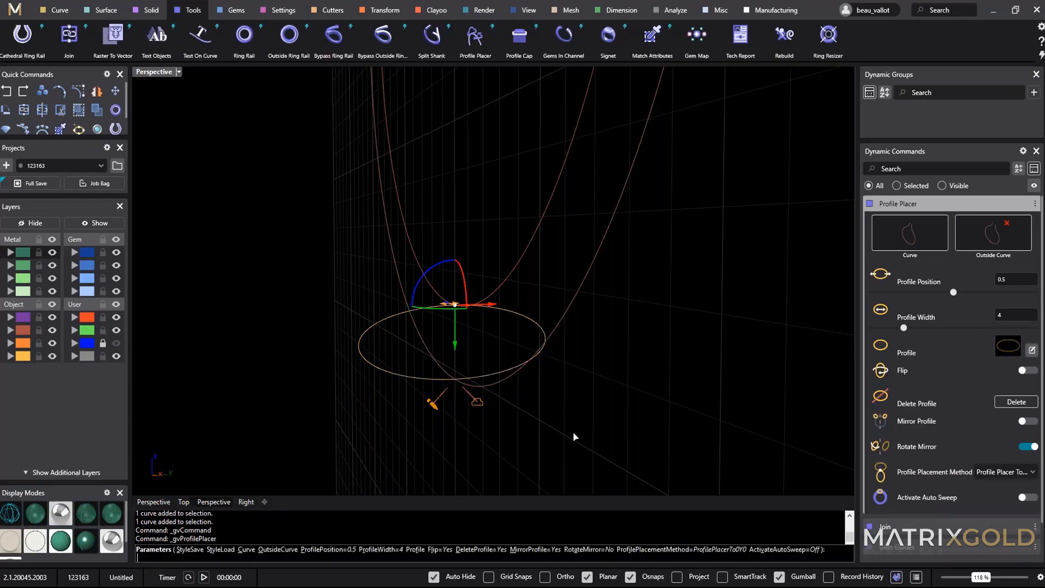
right_drag(573, 436, 424, 344)
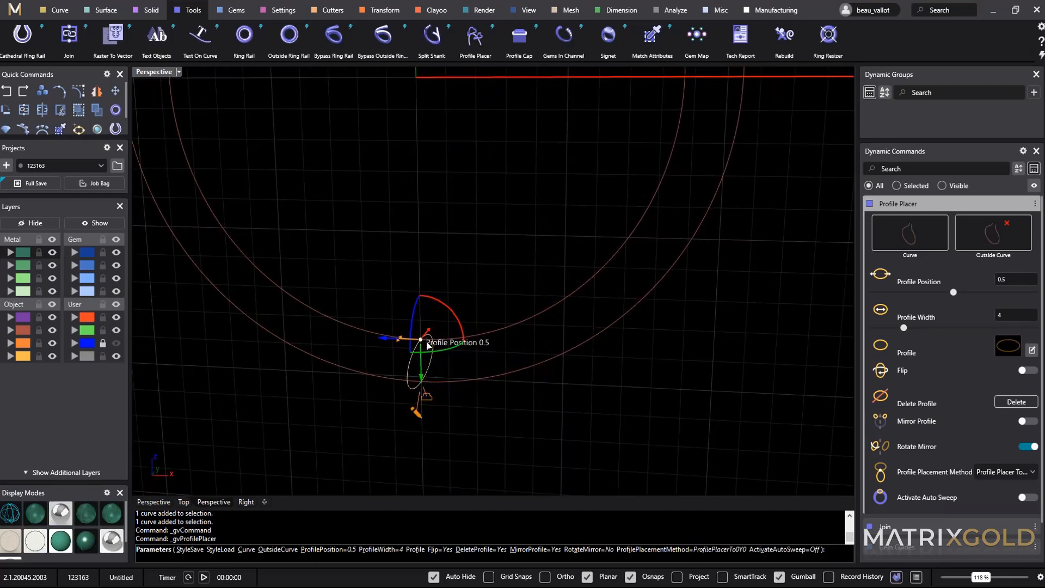
mouse_move(428, 344)
mouse_down()
mouse_move(554, 298)
mouse_move(646, 214)
mouse_move(649, 228)
mouse_move(529, 341)
mouse_move(415, 359)
mouse_move(691, 207)
mouse_move(566, 321)
mouse_move(420, 348)
mouse_up()
right_drag(464, 362, 392, 361)
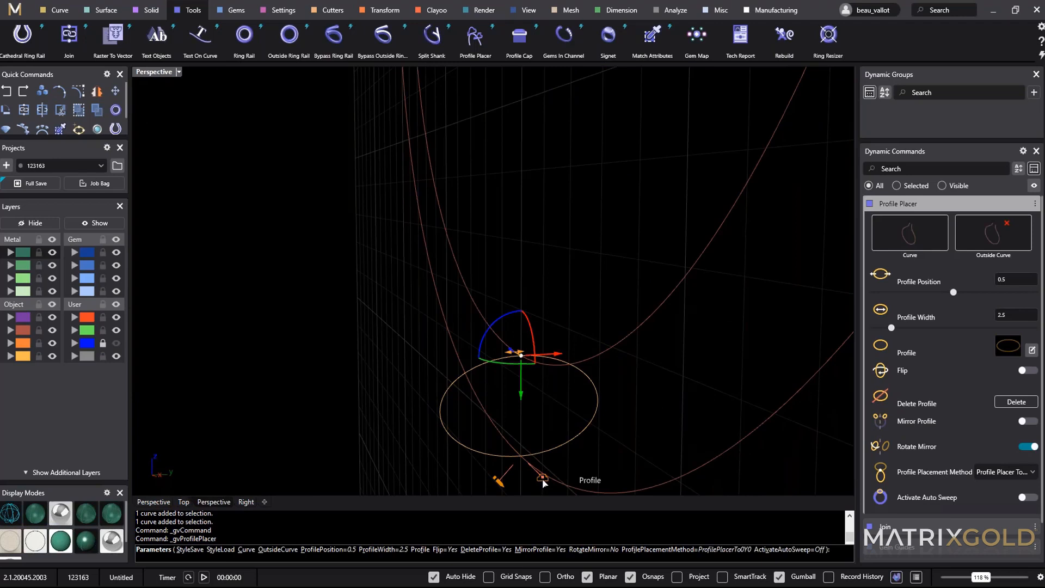
Replace the oval profile with Shank library profile 02.
click(1008, 347)
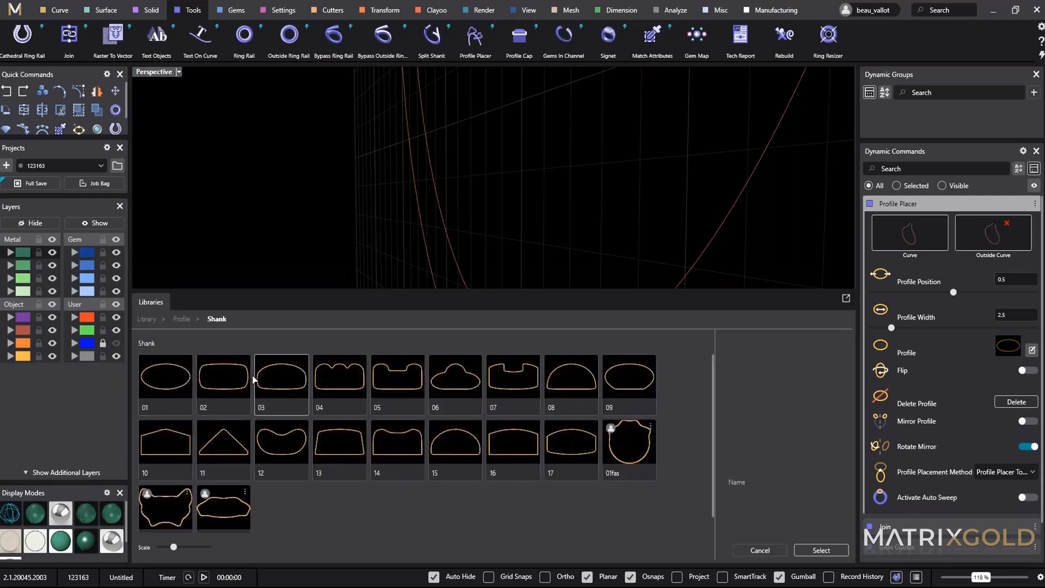
click(223, 379)
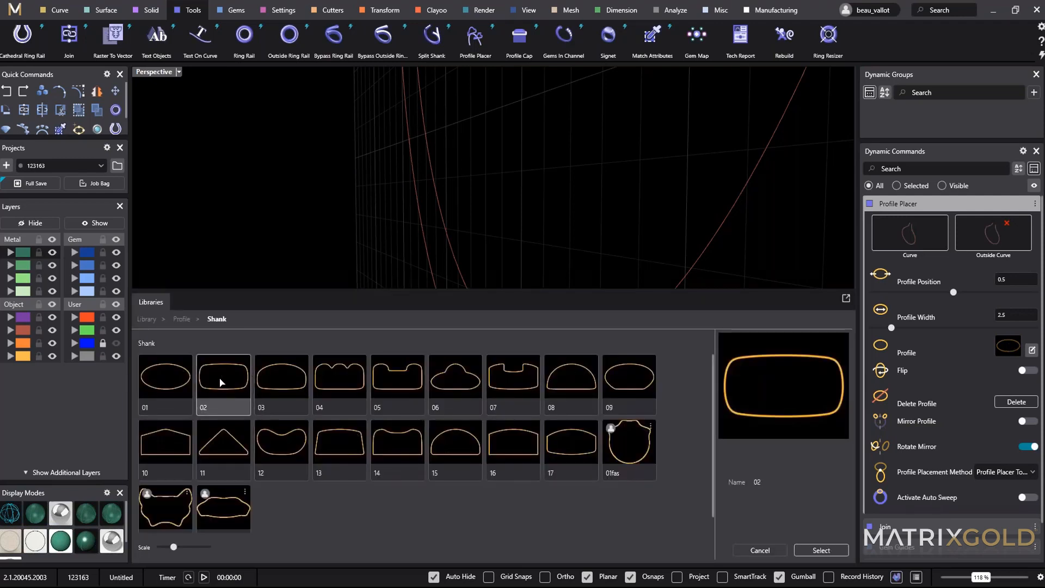
click(821, 549)
right_drag(643, 332, 572, 378)
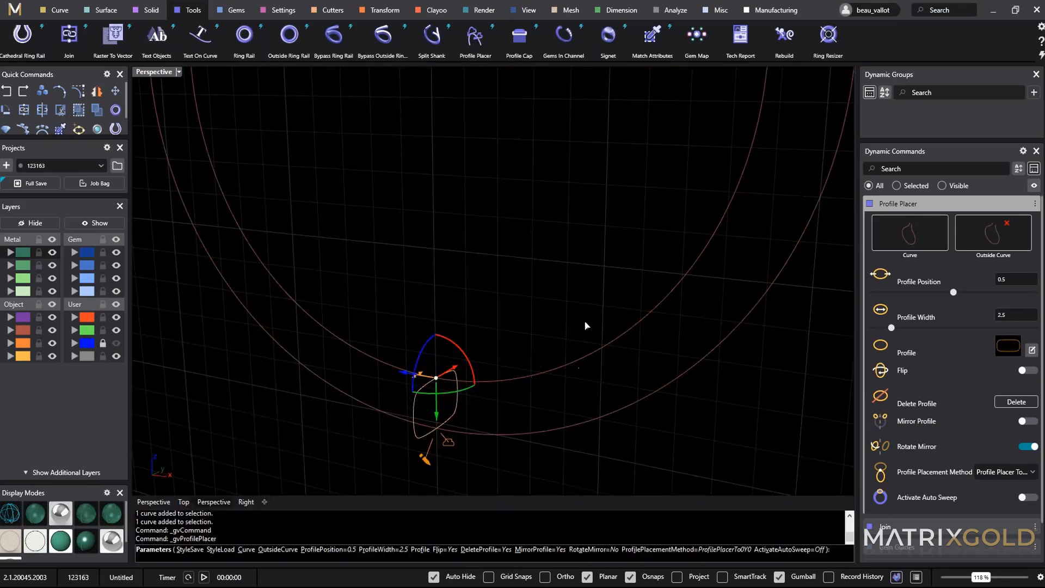
right_drag(585, 325, 582, 338)
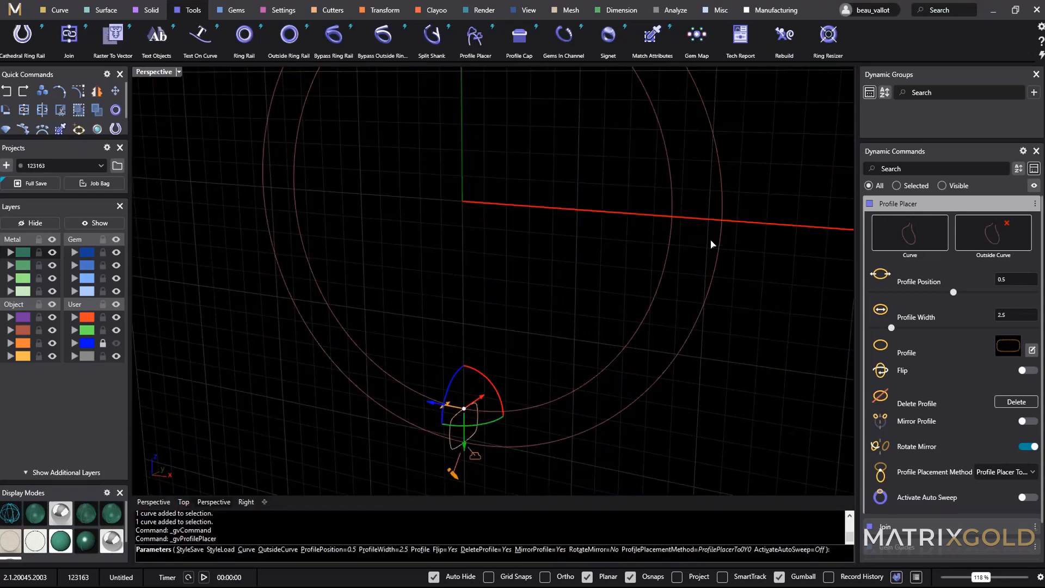
Add another profile on the inner rail at position 0.15, on the shank's shoulder just below the cathedral split.
right_drag(711, 242, 543, 155)
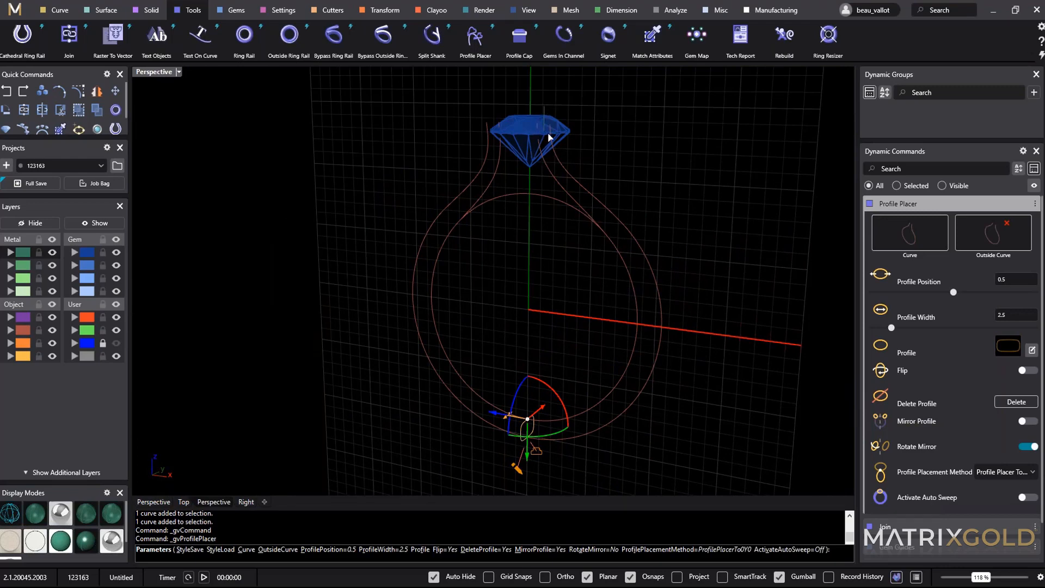
right_drag(620, 168, 584, 272)
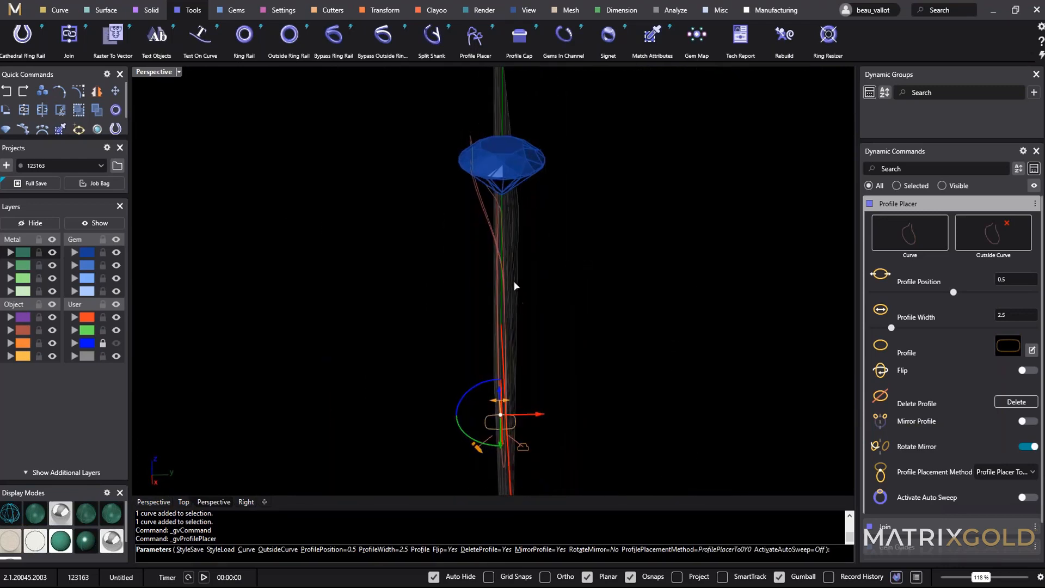
right_drag(506, 280, 590, 305)
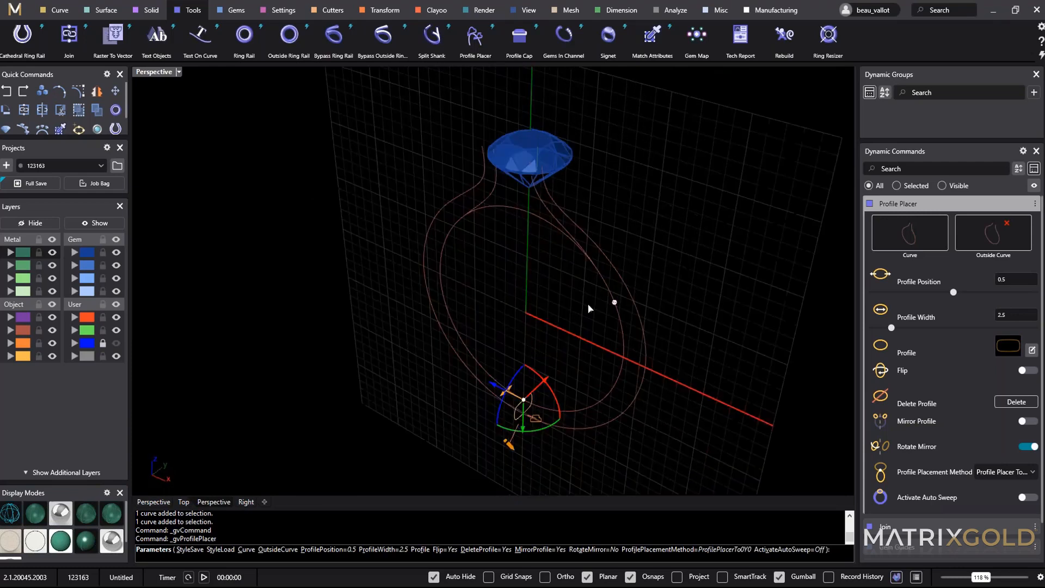
click(595, 265)
right_drag(648, 410, 634, 349)
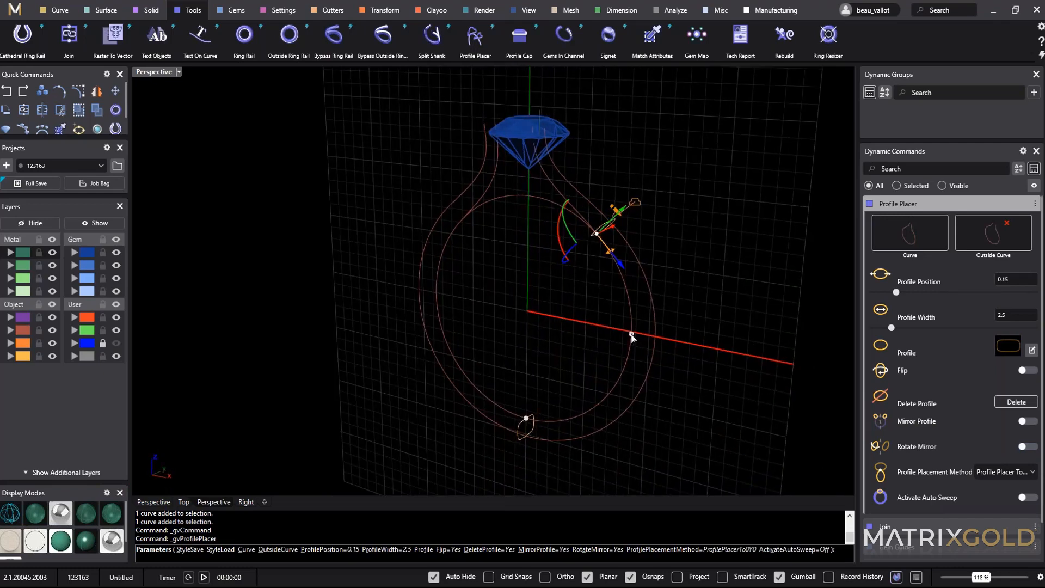
Add a profile at position 0.28 on the side of the shank, using Shank library profile 01 with a width of 2.
click(631, 337)
right_drag(631, 337, 601, 368)
scroll(594, 381, up, 5)
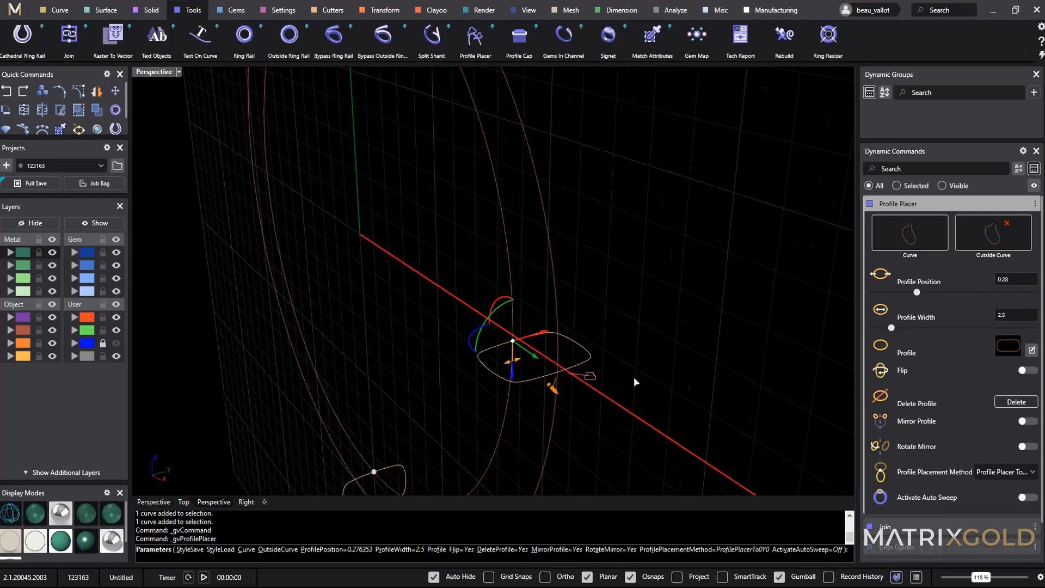
click(594, 380)
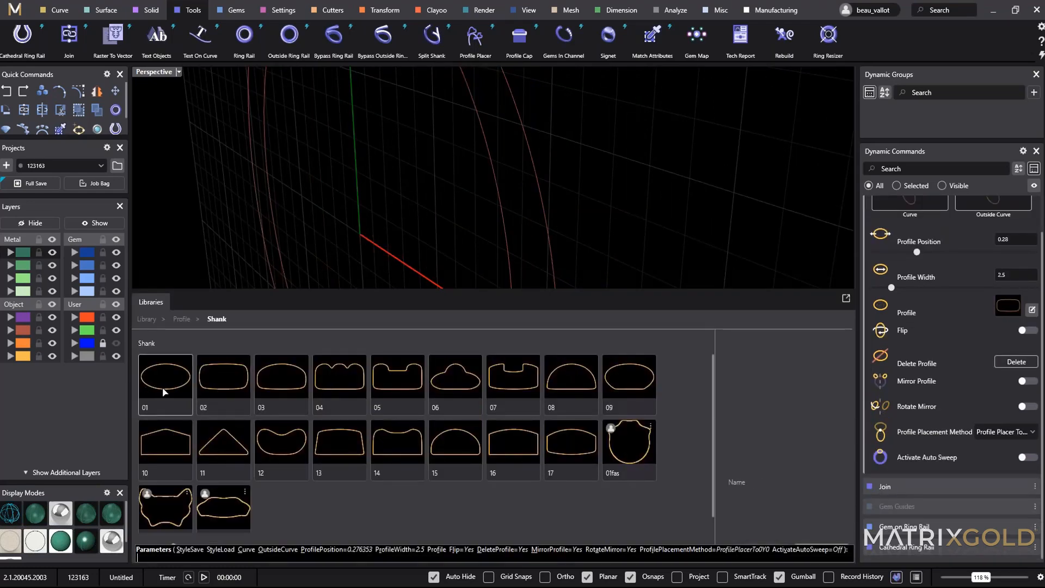
click(821, 550)
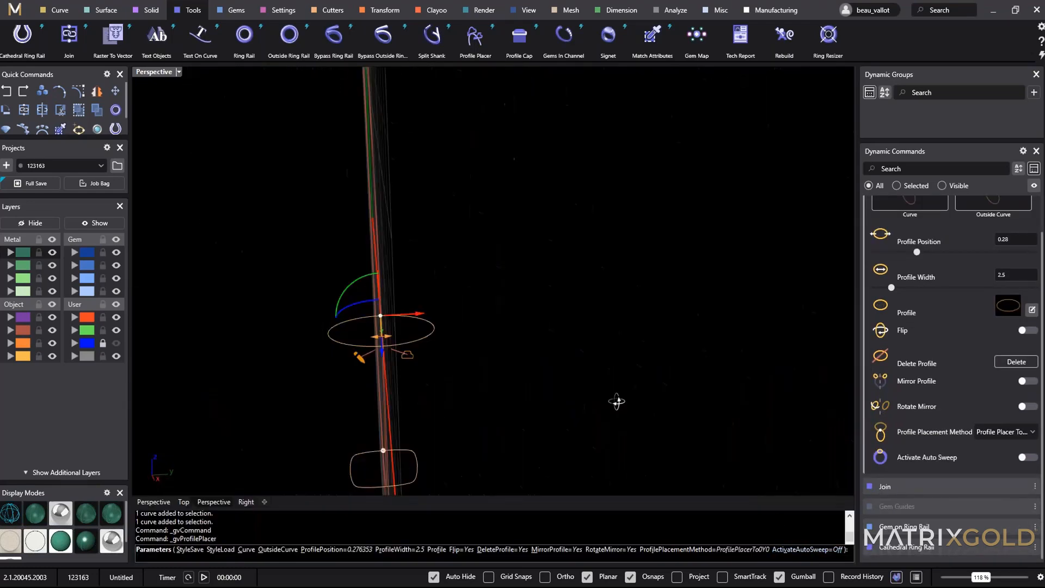
scroll(386, 354, up, 2)
drag(382, 348, 368, 349)
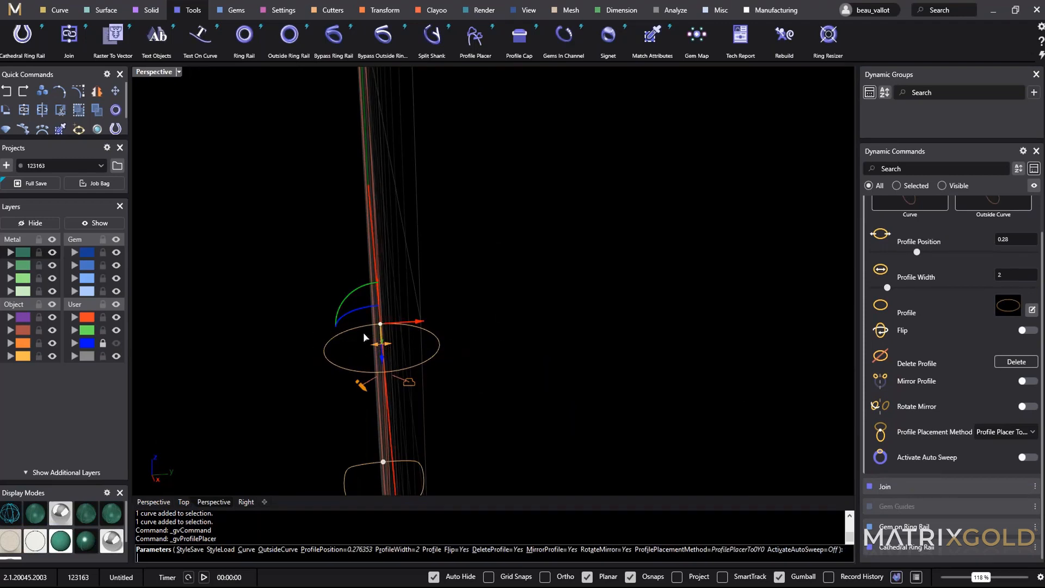
scroll(381, 353, down, 3)
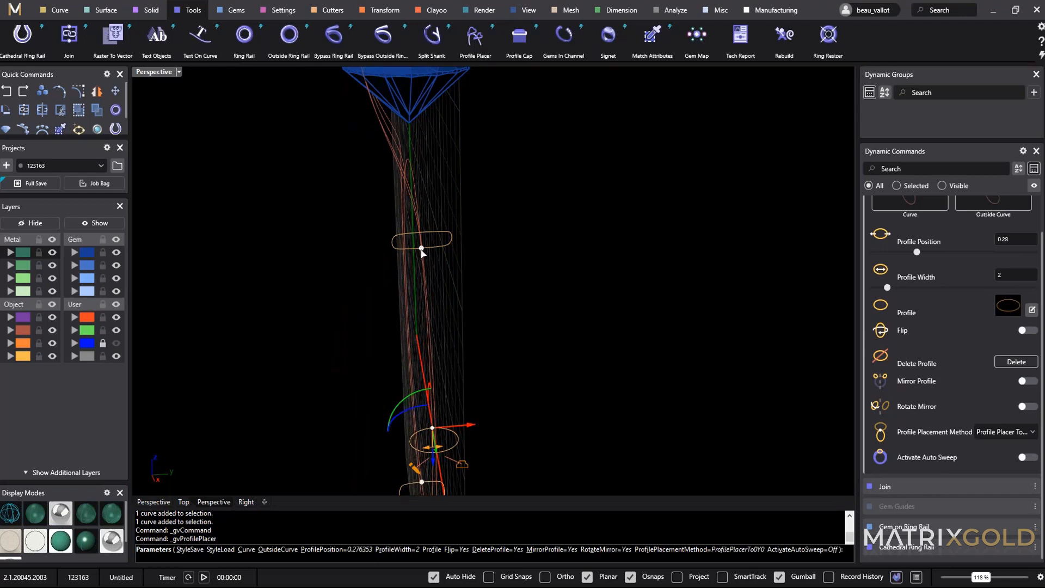
Replace the shoulder profile at position 0.15 with Shank library profile 01 and set its width to 1.6.
click(421, 248)
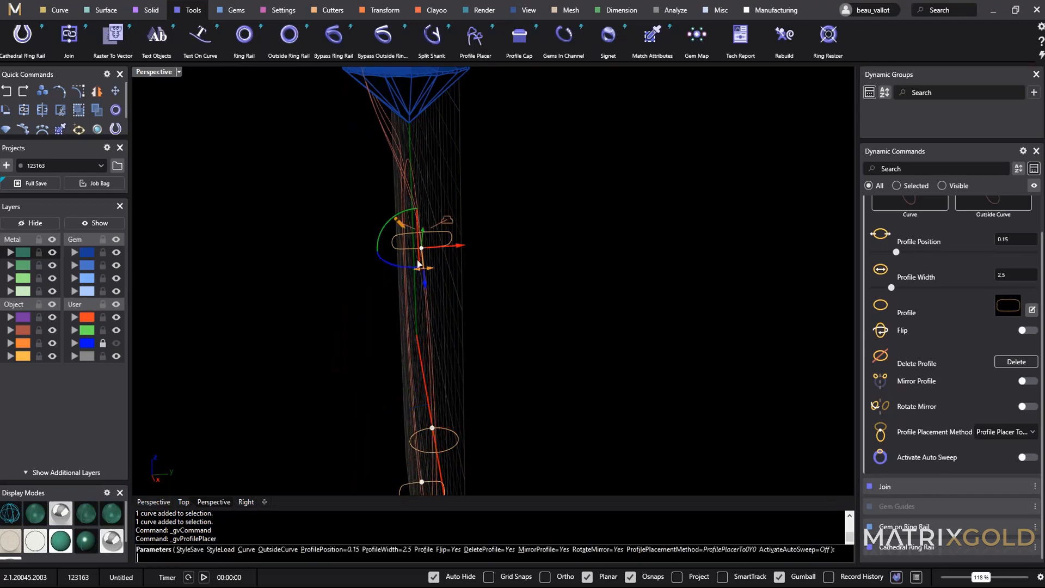
scroll(427, 272, up, 2)
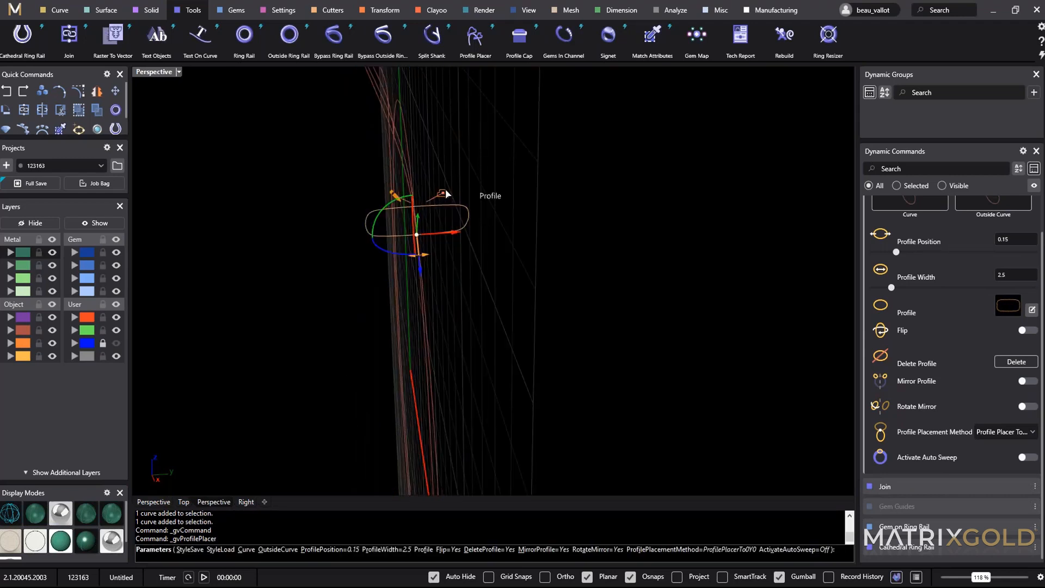
click(443, 194)
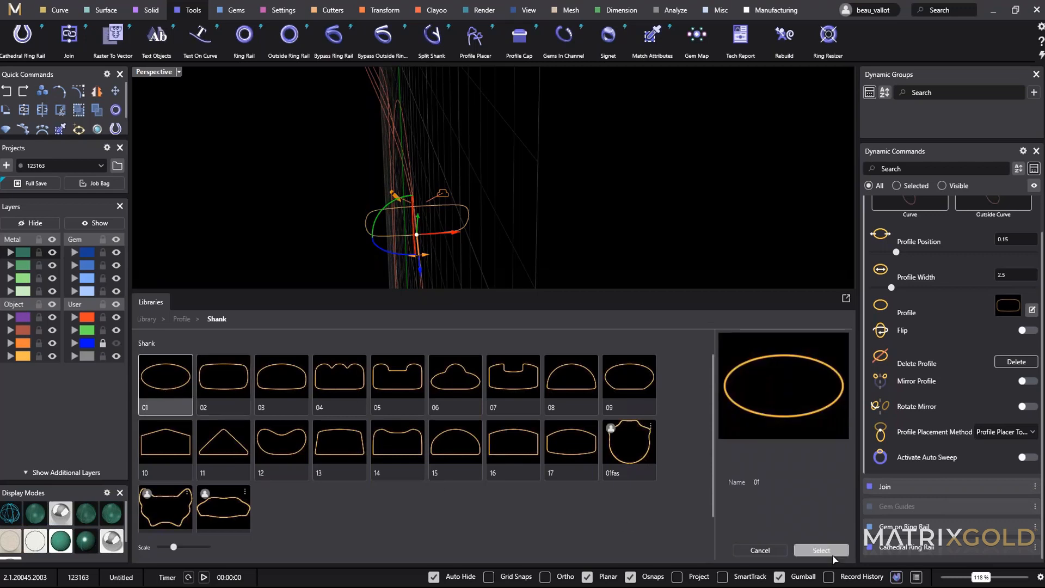
click(822, 550)
drag(430, 260, 401, 262)
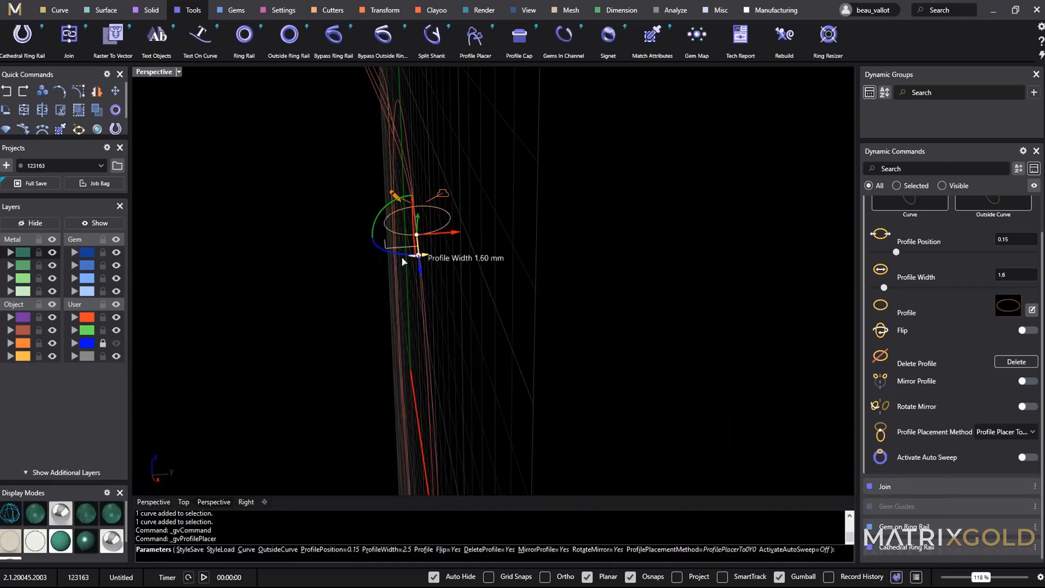
Try mirroring the shoulder profile to the opposite side of the ring.
scroll(434, 342, down, 5)
right_drag(434, 343, 701, 342)
right_drag(714, 423, 604, 363)
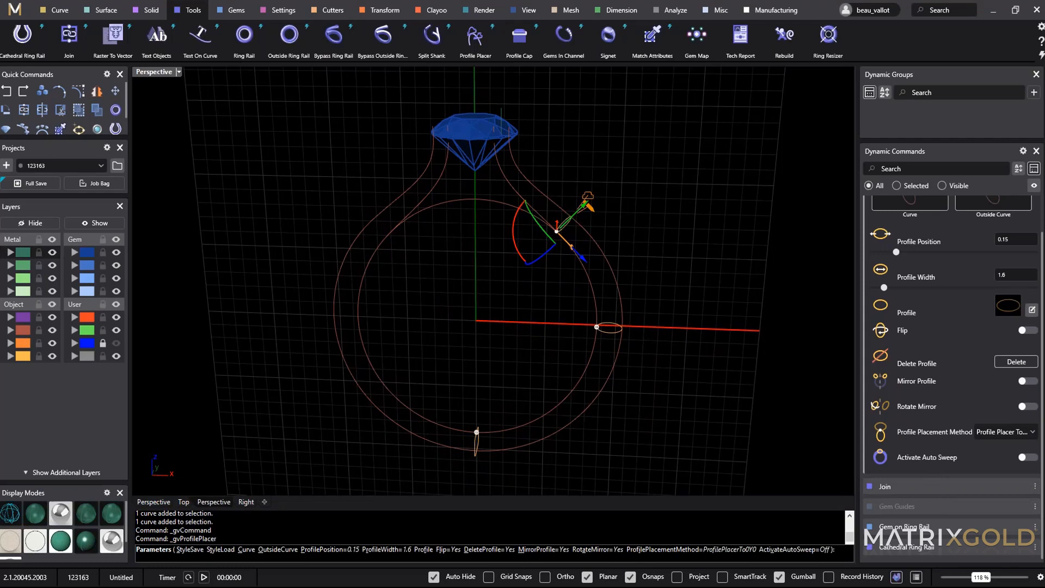
scroll(908, 215, up, 2)
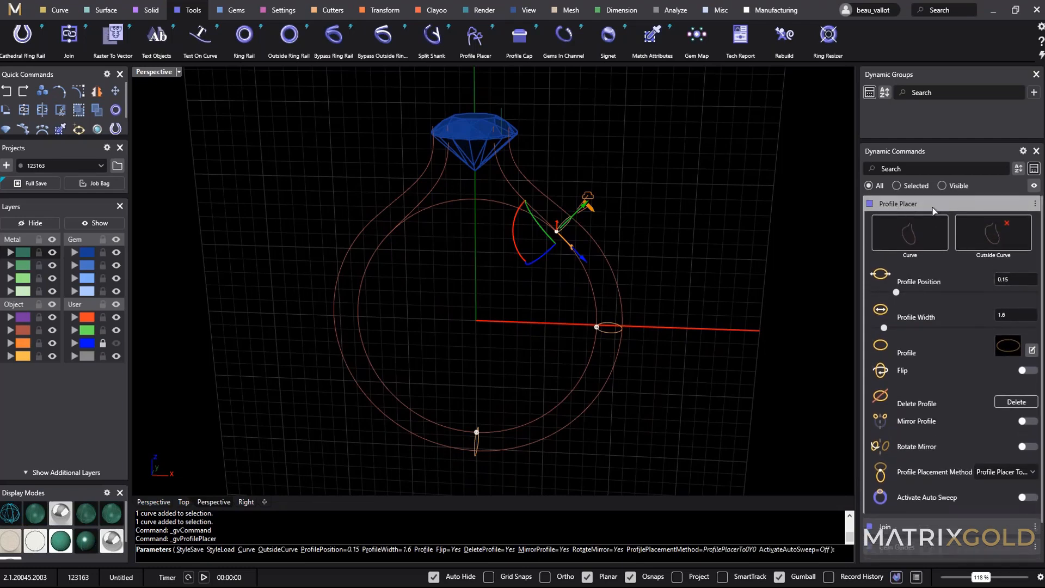
right_drag(654, 286, 644, 268)
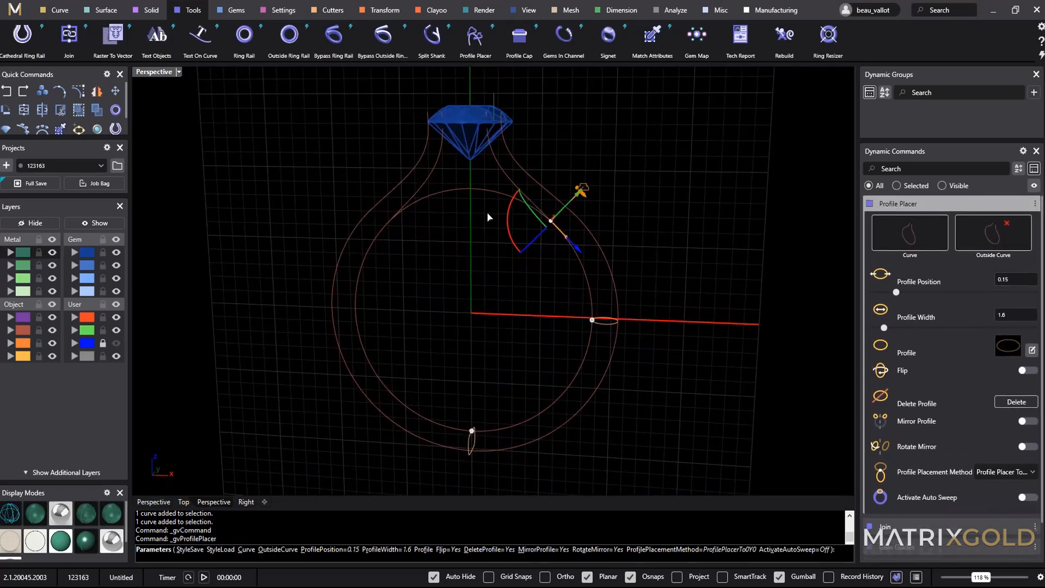
click(1023, 422)
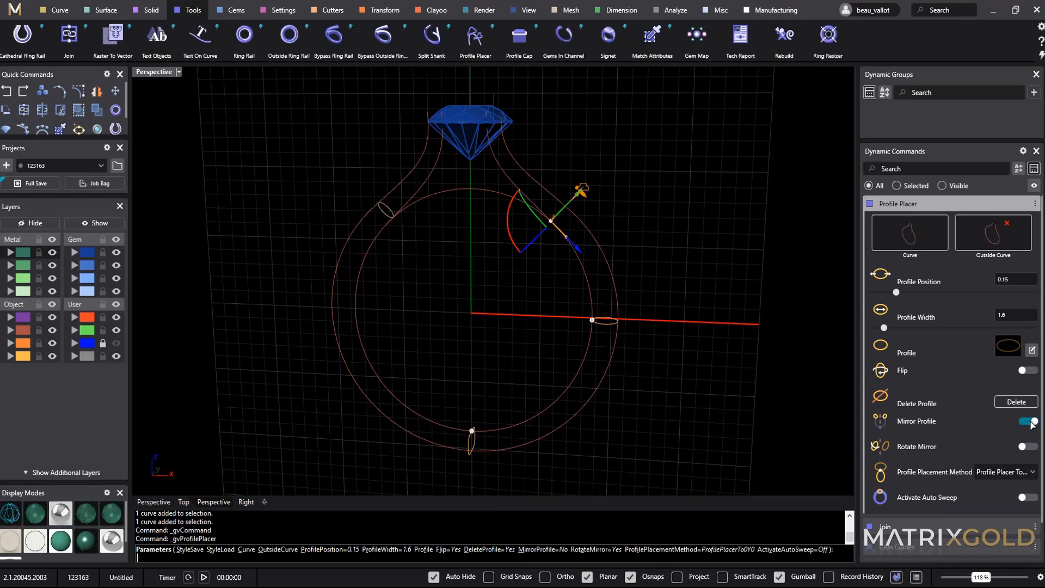
right_drag(685, 289, 523, 248)
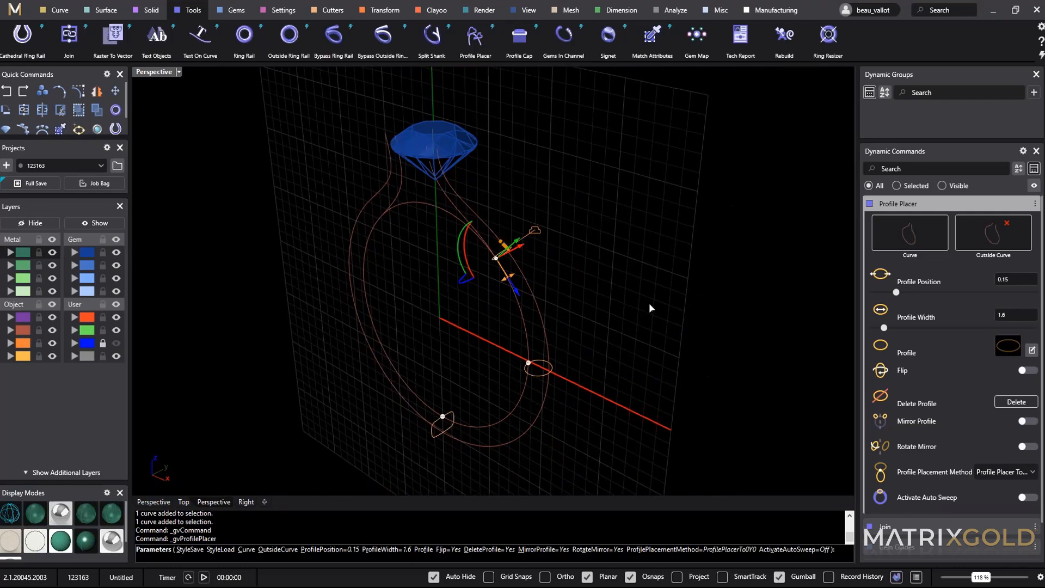
right_drag(659, 269, 620, 239)
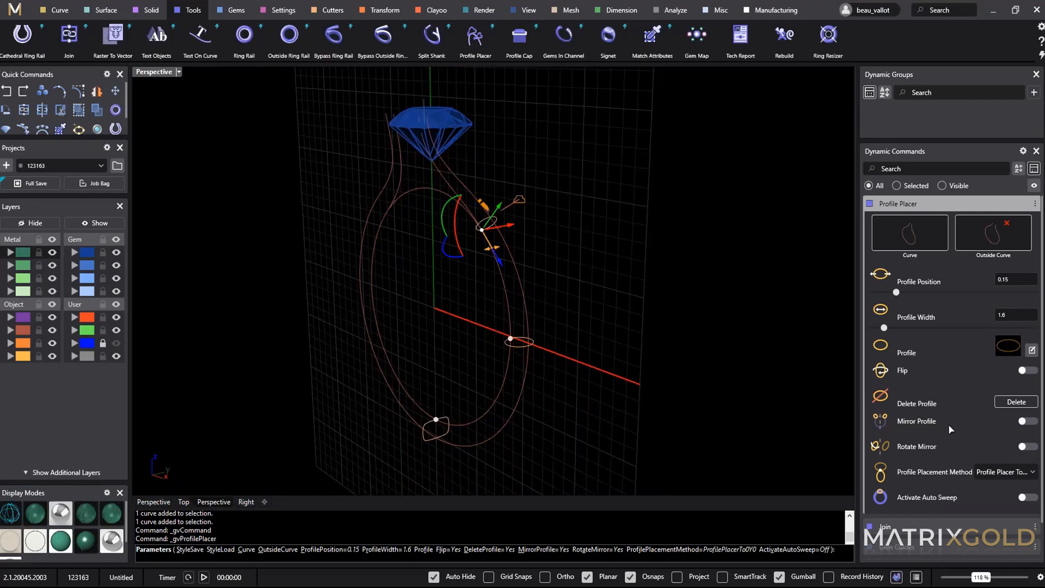
right_drag(644, 362, 762, 392)
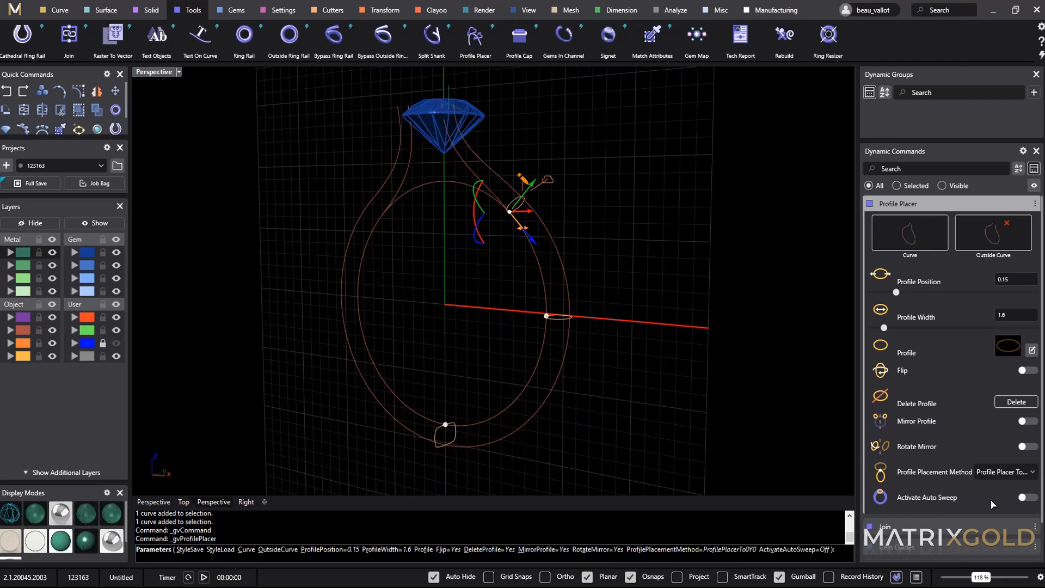
Activate Auto Sweep through the three shank profiles, inspect the swept half shank and finish Profile Placer.
click(1023, 498)
right_drag(723, 266, 596, 275)
scroll(549, 337, up, 5)
scroll(597, 275, down, 4)
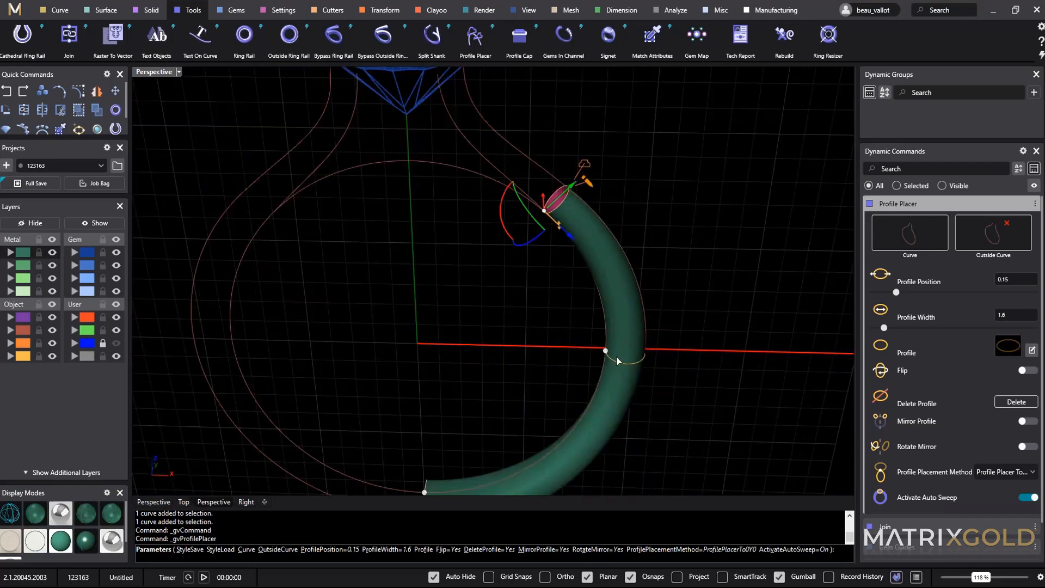
shift+right_drag(615, 356, 661, 254)
shift+right_drag(580, 135, 580, 146)
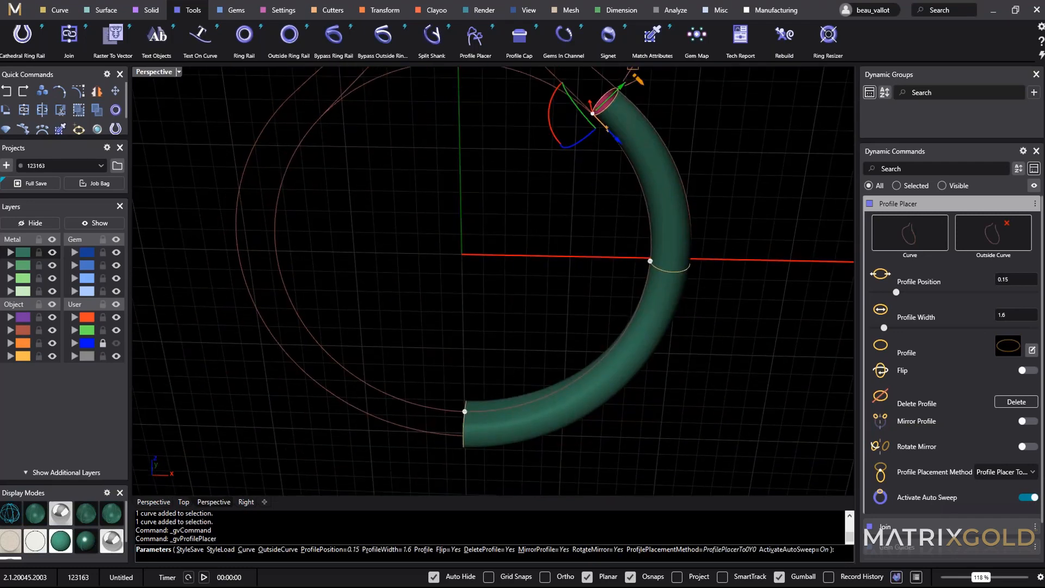
right_drag(650, 261, 598, 310)
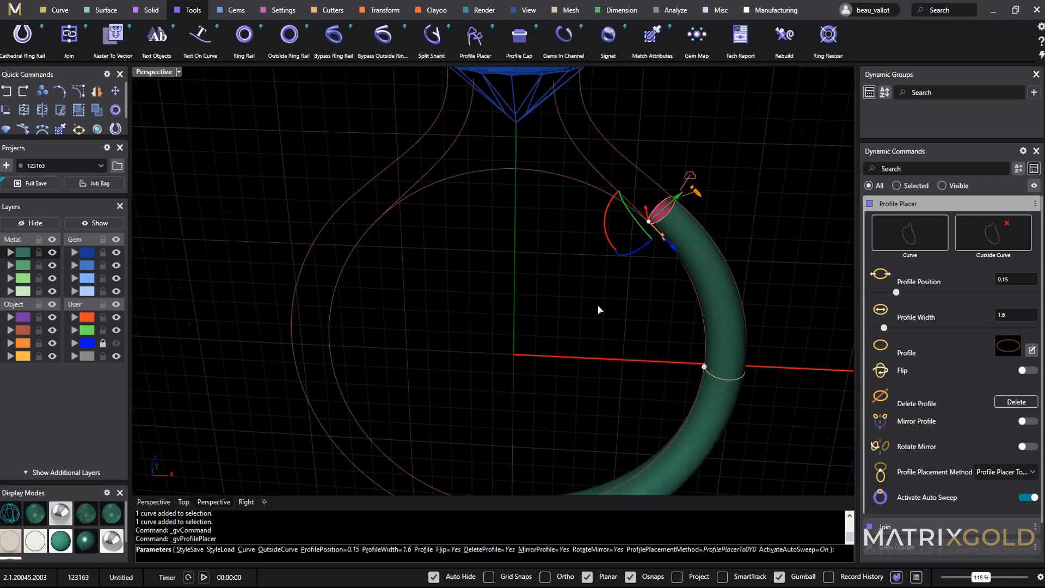
right_click(637, 334)
right_drag(630, 345, 598, 209)
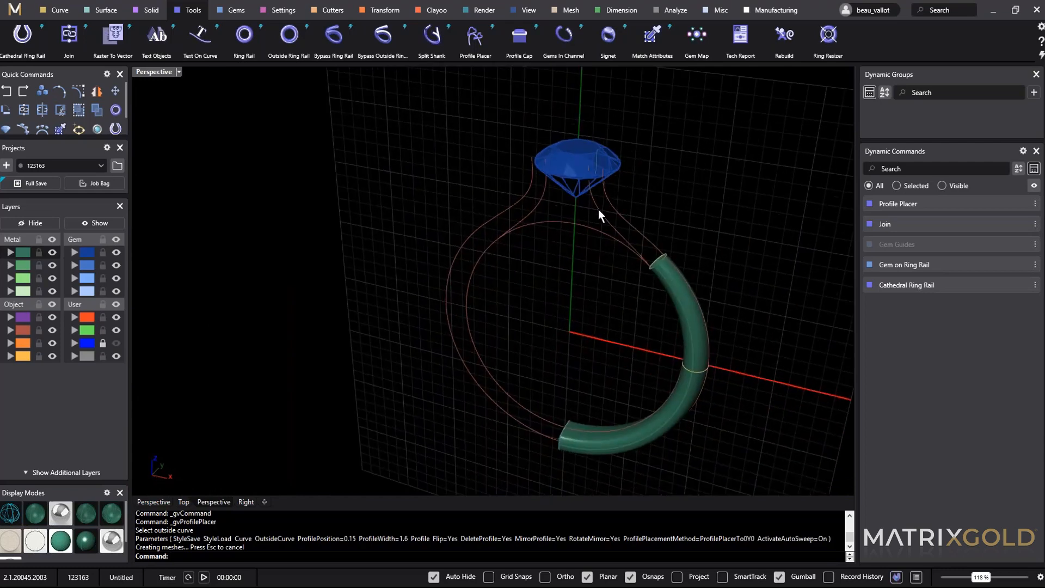
Use Profile Placer on the short vertical curve at the centre gem's edge and set the profile height to 1.
scroll(576, 139, up, 5)
click(576, 143)
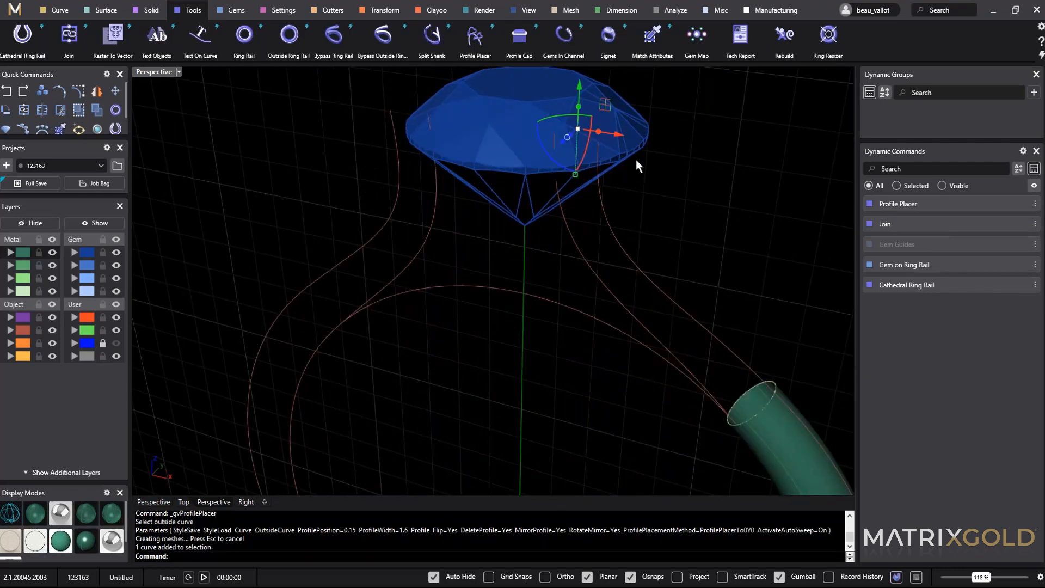
right_drag(657, 162, 544, 297)
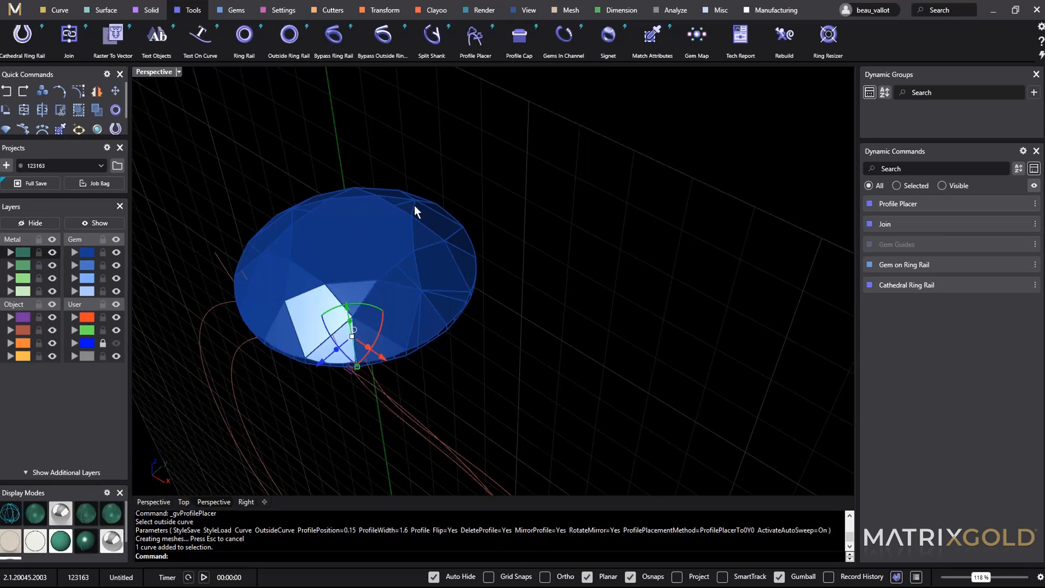
click(471, 44)
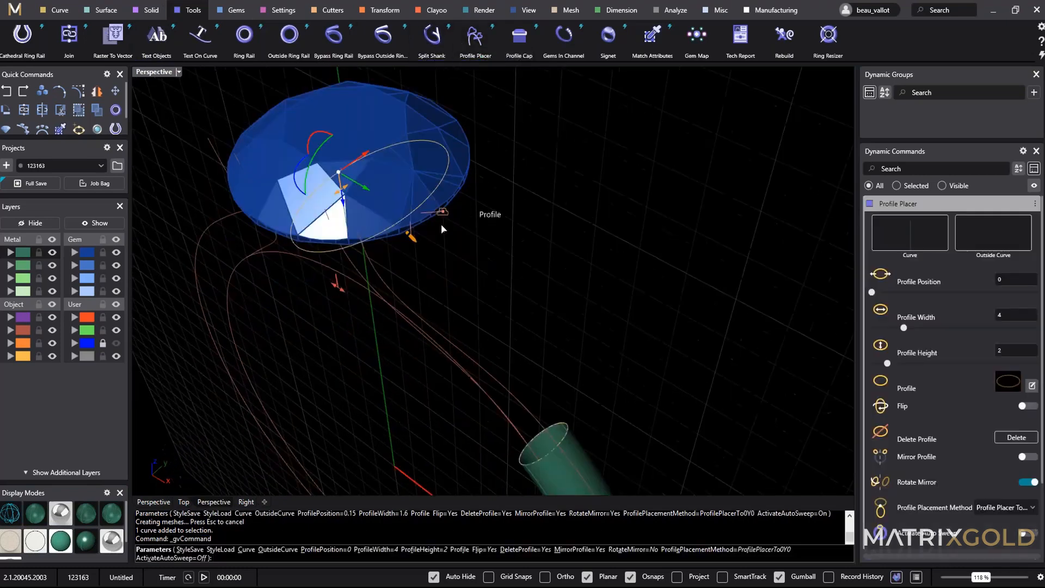
right_drag(420, 249, 324, 296)
drag(290, 277, 285, 253)
drag(234, 373, 232, 332)
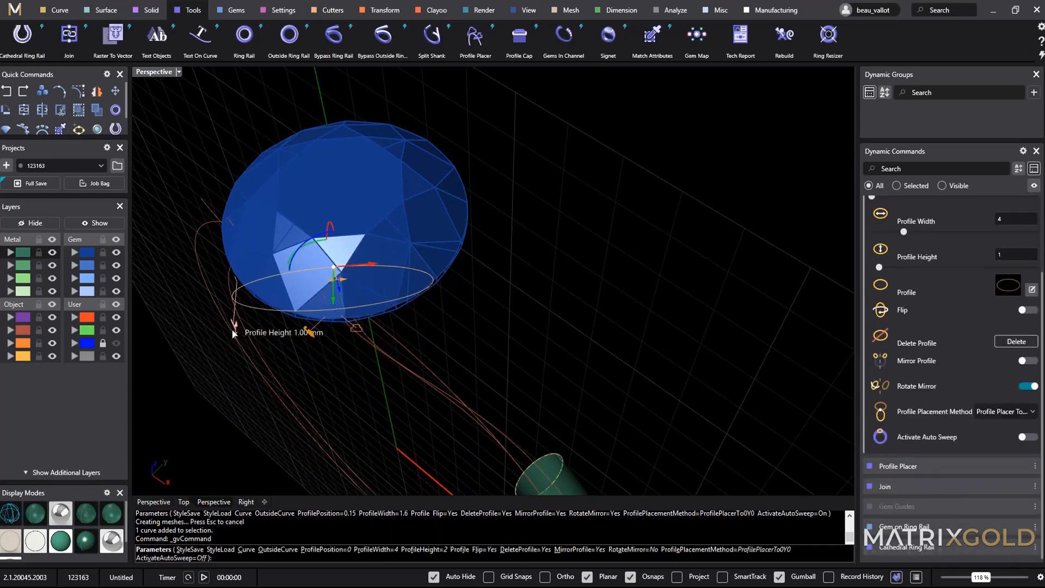
Set the gem-side profile's width to 1, move it to position 0.62 along its curve and confirm the placement.
drag(340, 281, 263, 287)
right_drag(262, 288, 551, 130)
scroll(551, 131, up, 3)
drag(535, 117, 523, 225)
right_drag(522, 226, 737, 190)
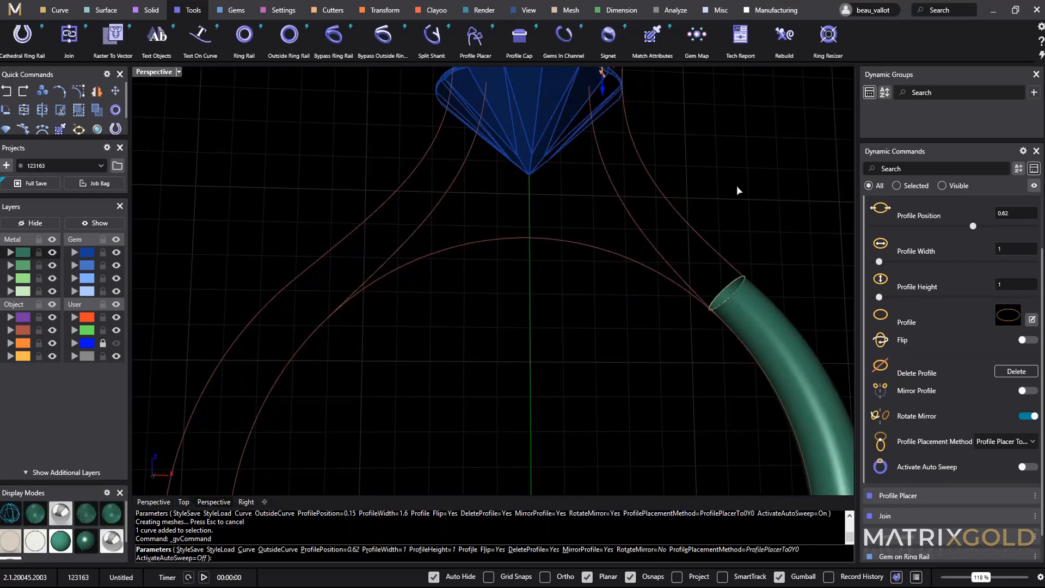
key(Return)
Sweep the shoulder profile and the gem-side profile along the two rails with Sweep 2, maintaining height and using a 0.7 start dome.
click(106, 9)
click(106, 36)
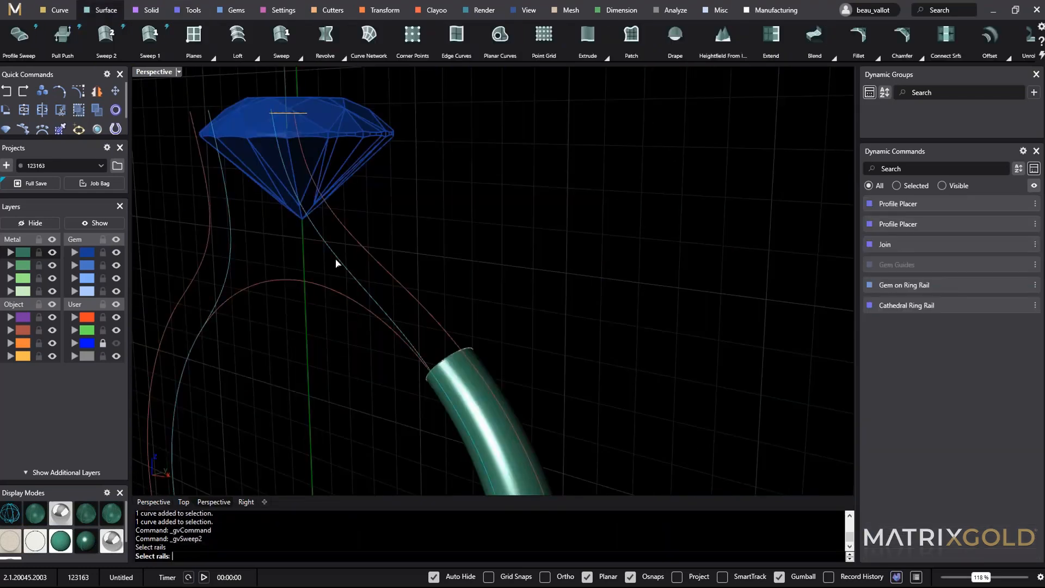
key(Return)
click(445, 362)
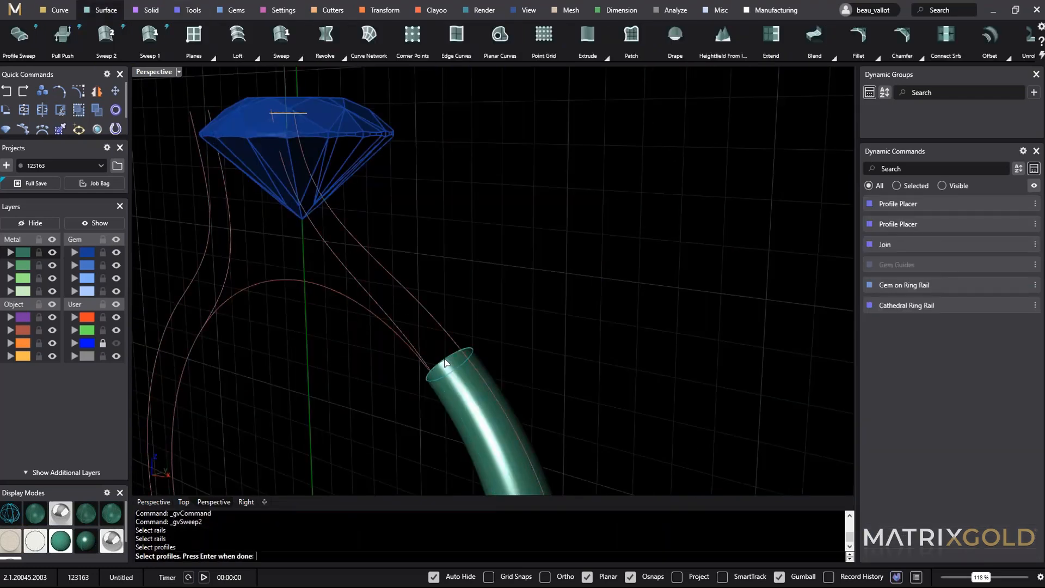
key(Return)
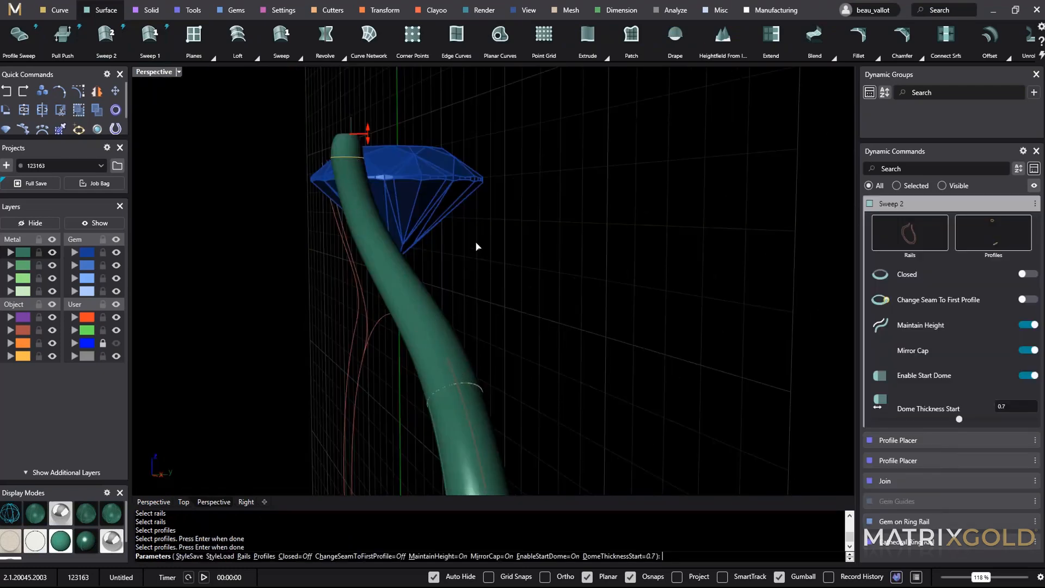
key(Return)
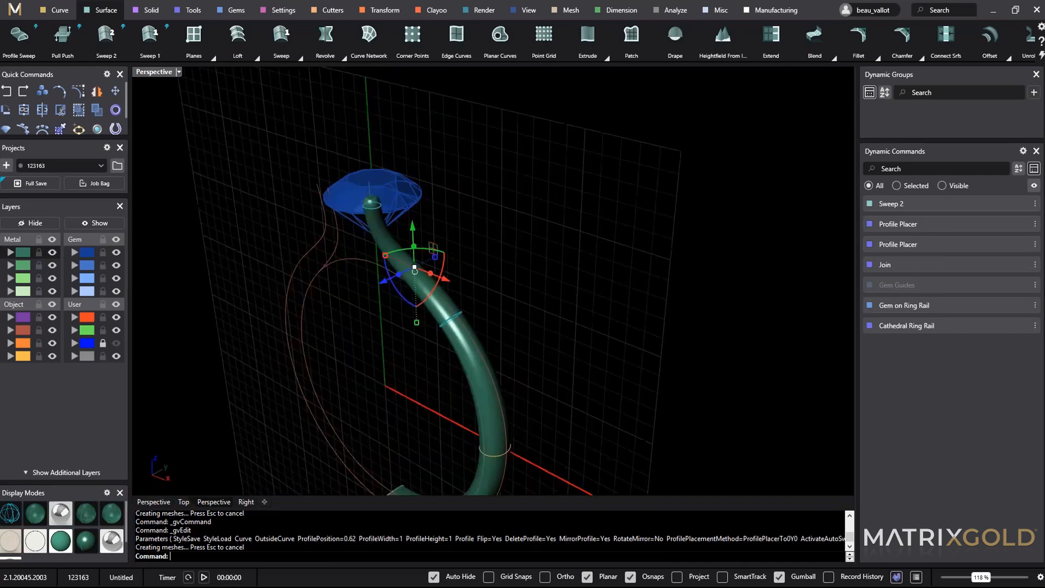
scroll(492, 244, down, 2)
right_drag(501, 239, 471, 318)
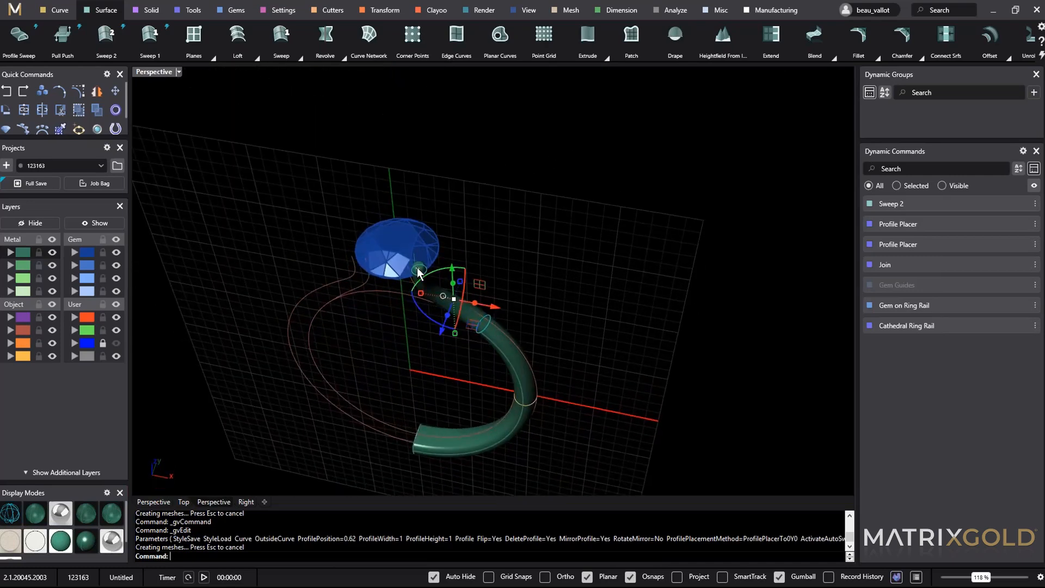
right_drag(466, 316, 483, 423)
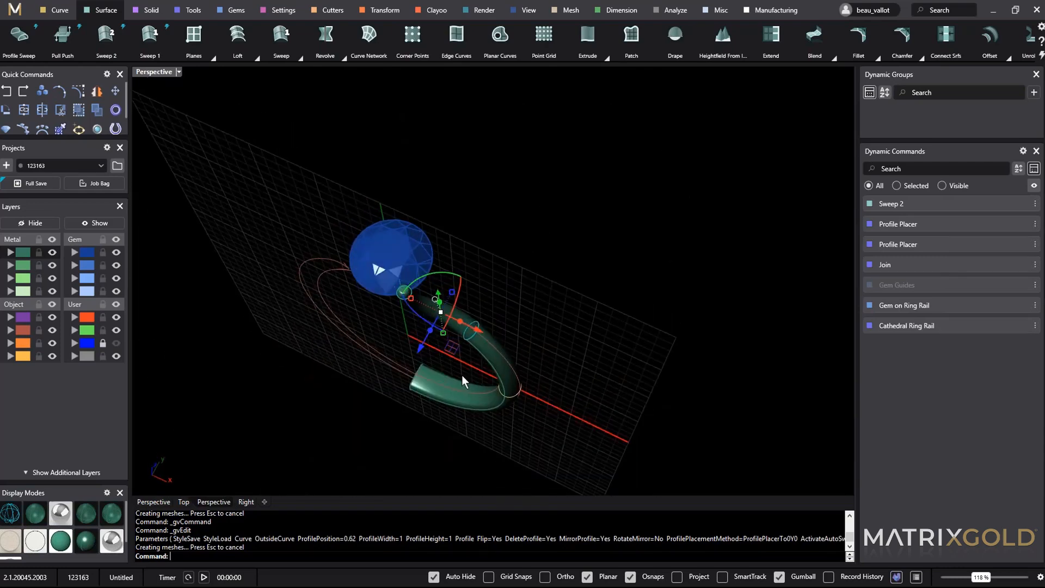
Mirror the swept shoulder arm across the ring's centre plane with the X Mirror option.
right_drag(463, 381, 424, 272)
scroll(417, 260, up, 3)
click(417, 260)
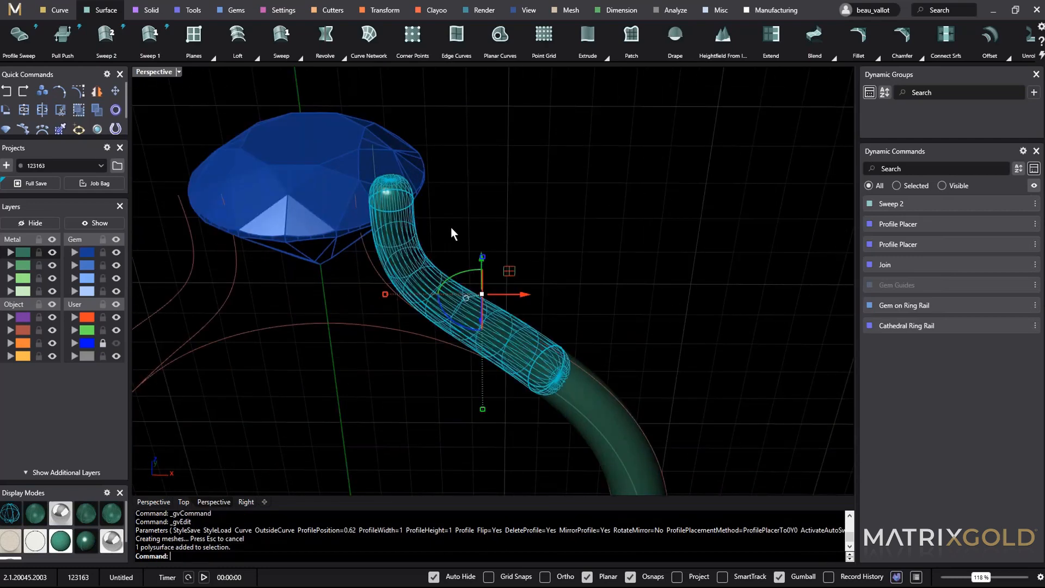
right_drag(450, 227, 538, 322)
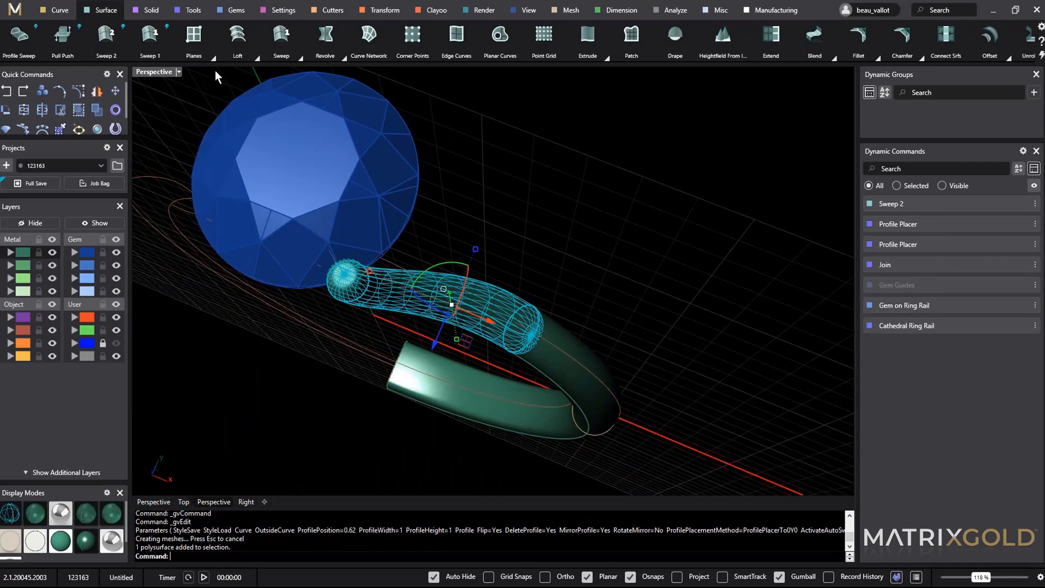
click(384, 10)
click(149, 44)
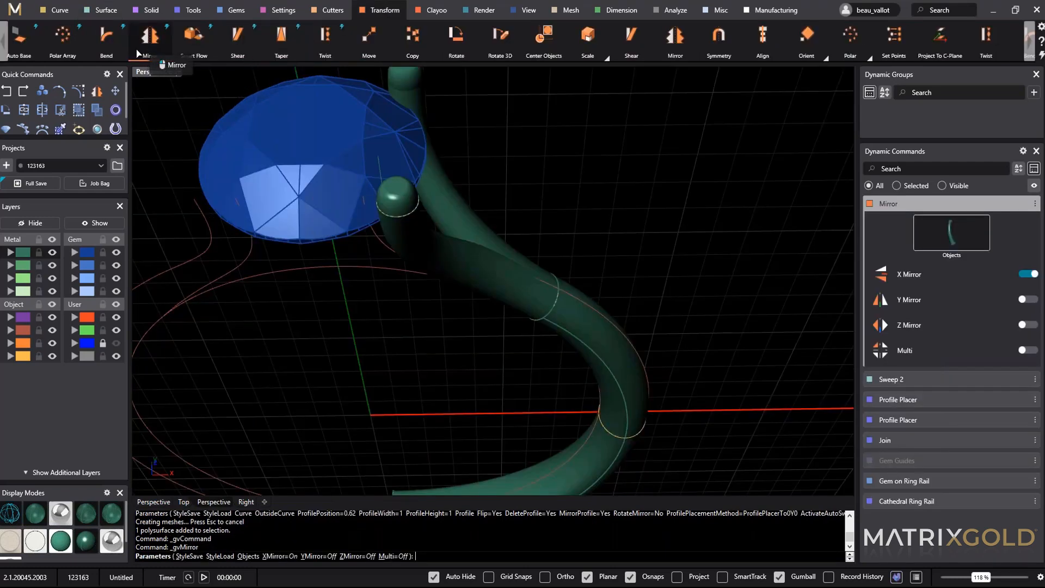
Try the Y Mirror option on the shoulder, return to X Mirror only and confirm the mirrored copy.
click(1023, 300)
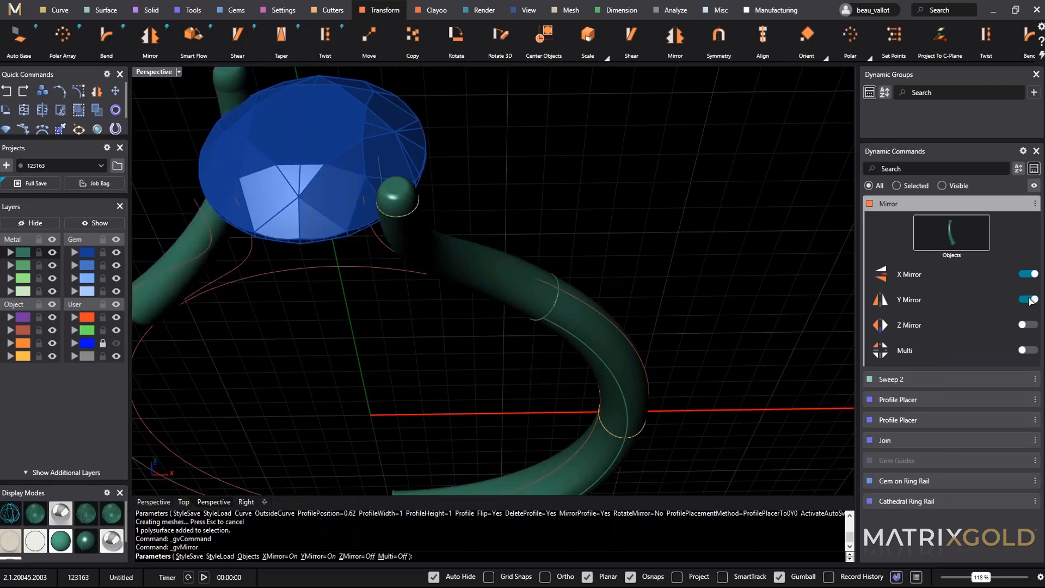
click(1029, 300)
click(1027, 275)
click(1027, 278)
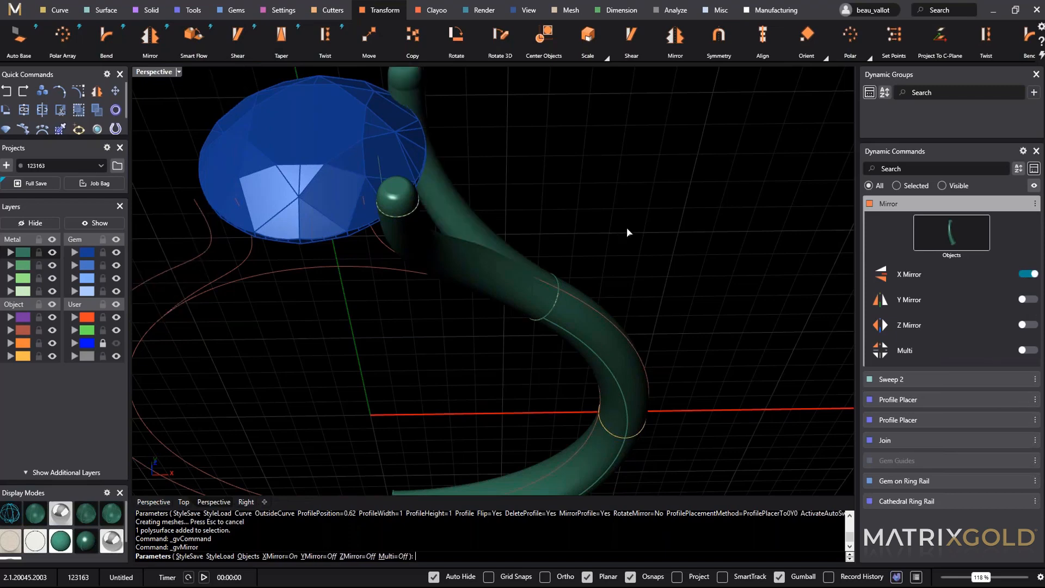
right_drag(627, 232, 396, 351)
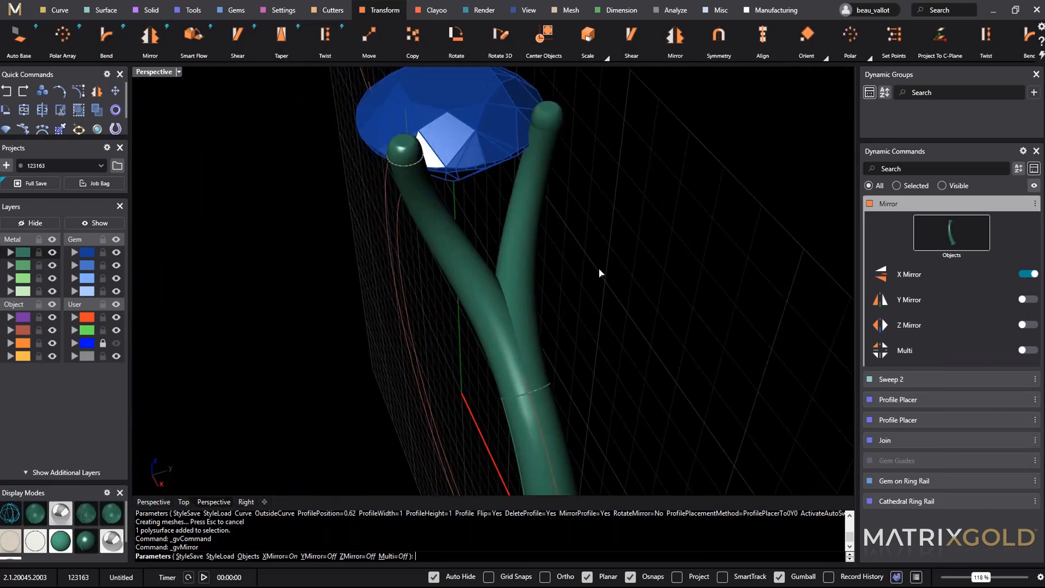
right_drag(599, 273, 531, 252)
key(Return)
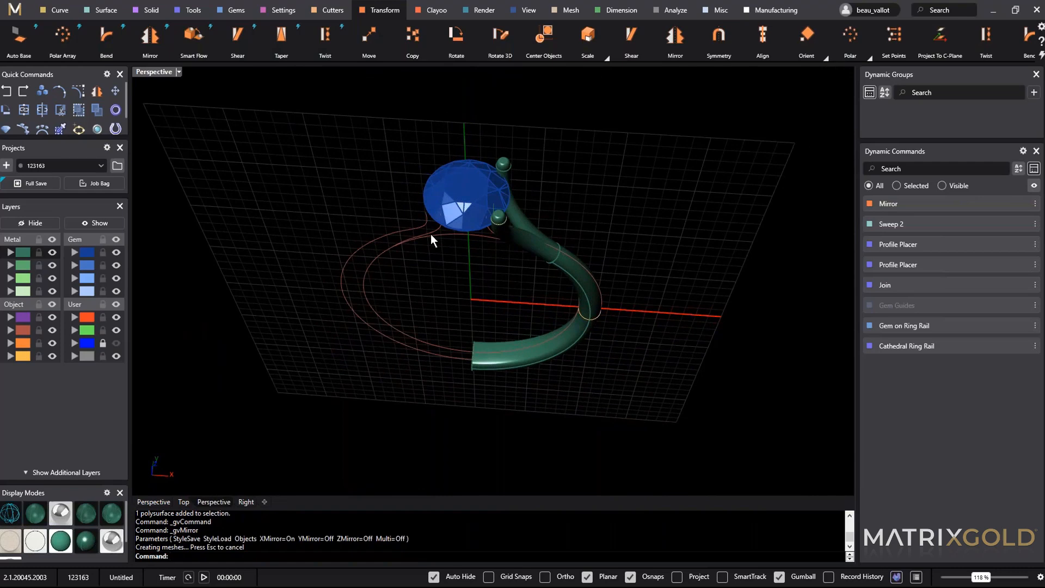
Show the reference picture and compare the mirrored shoulders with it in the front view, returning to perspective.
right_drag(372, 276, 504, 195)
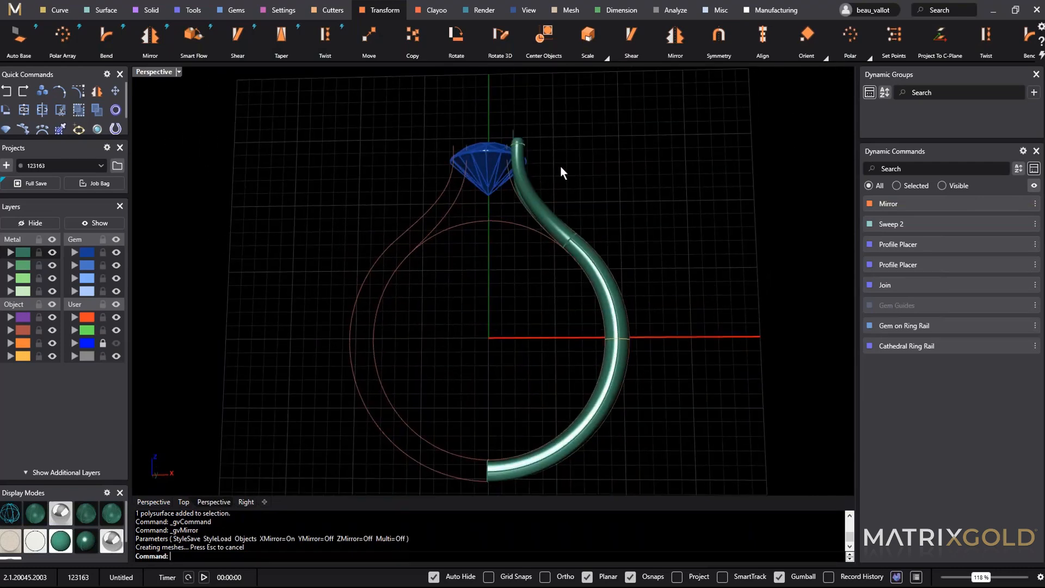
right_drag(560, 165, 549, 179)
scroll(533, 187, up, 6)
right_drag(457, 217, 455, 257)
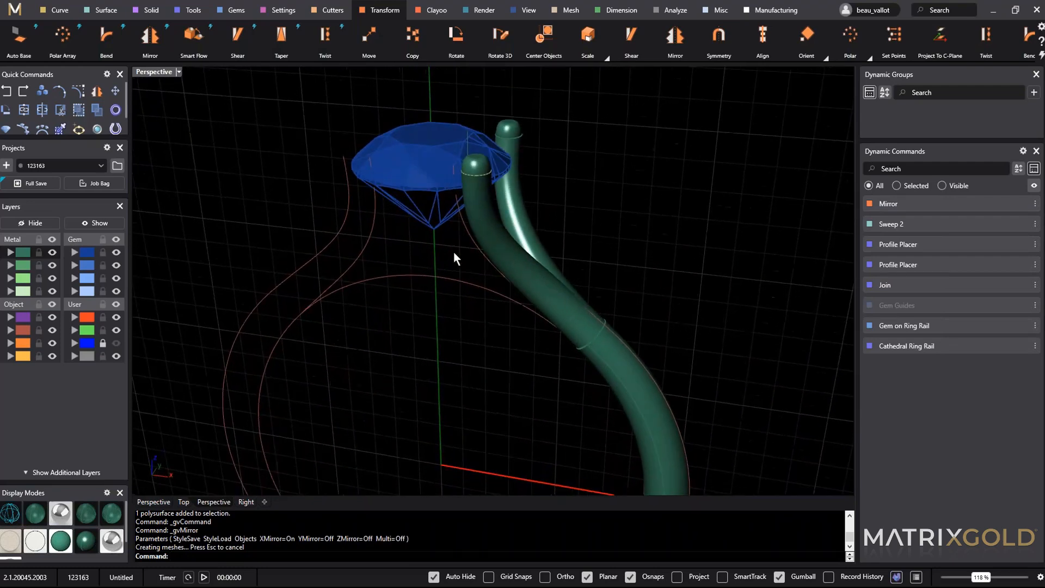
click(116, 342)
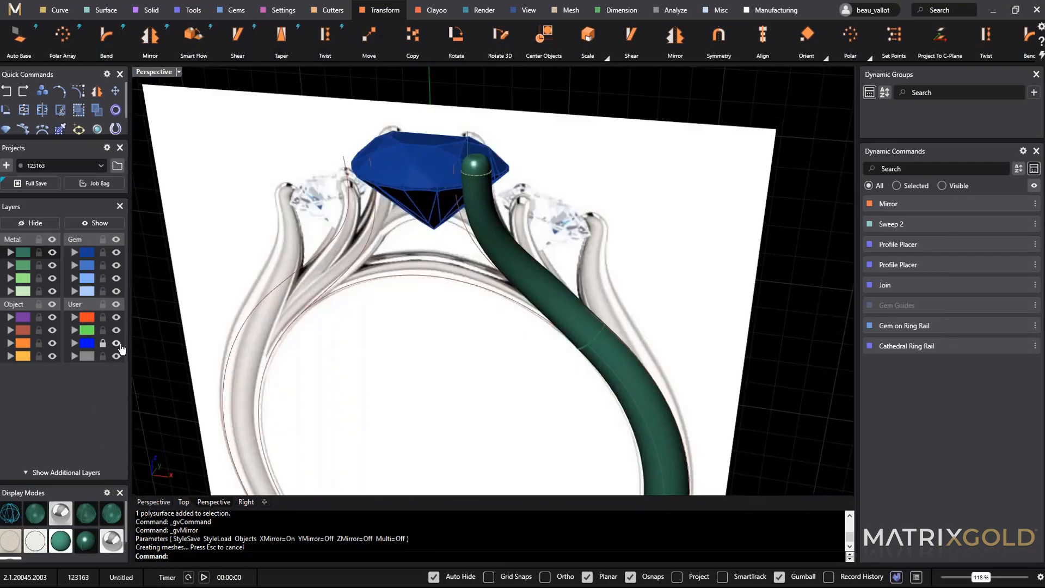
right_drag(318, 345, 380, 315)
text(front)
key(Return)
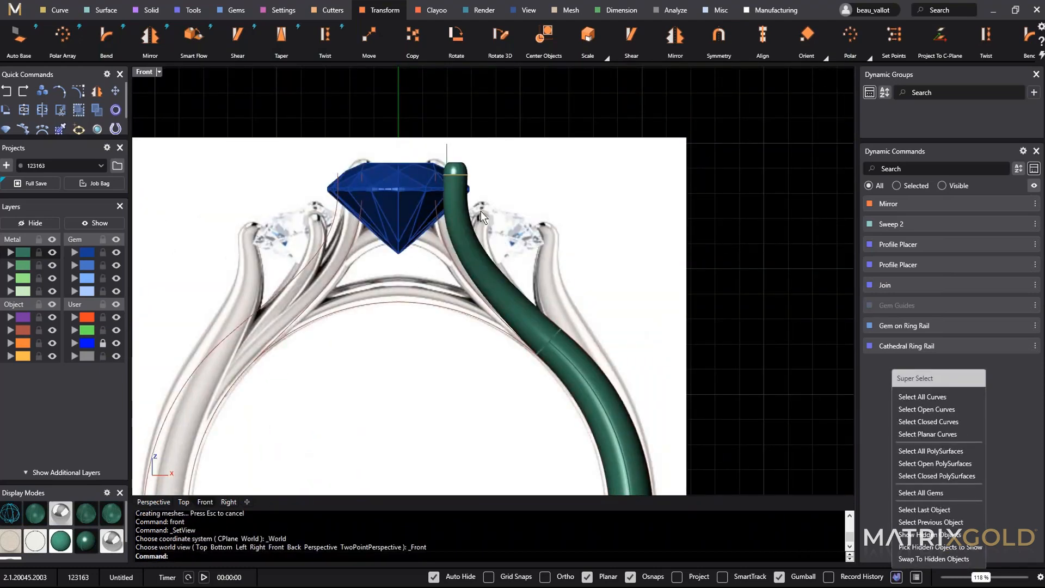
text(perspective)
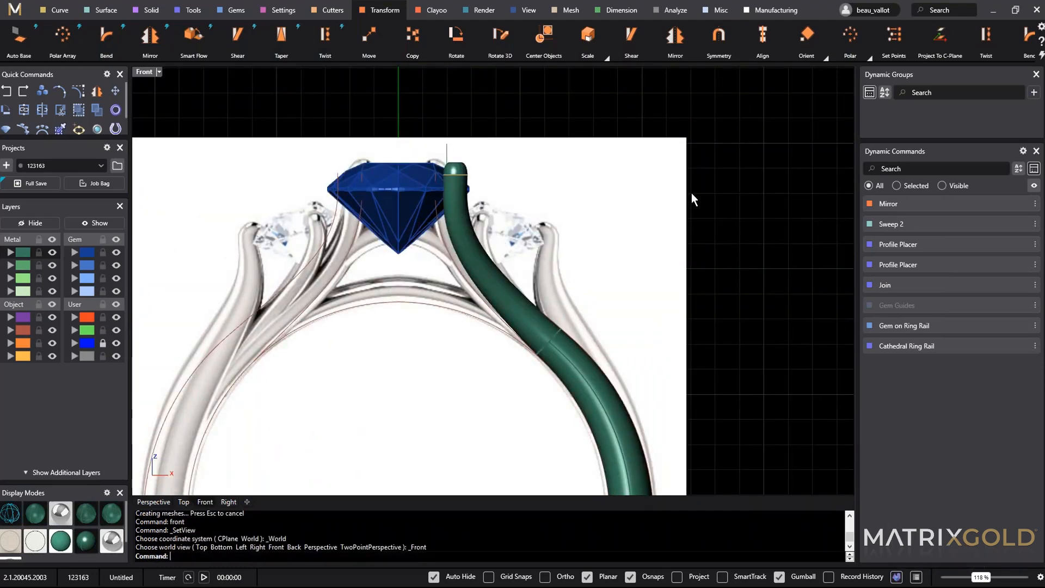
key(Return)
Place a 4 mm side gem on the inner ring rail with Gem on Ring Rail at location 0.79 and Z offset 4.
click(463, 220)
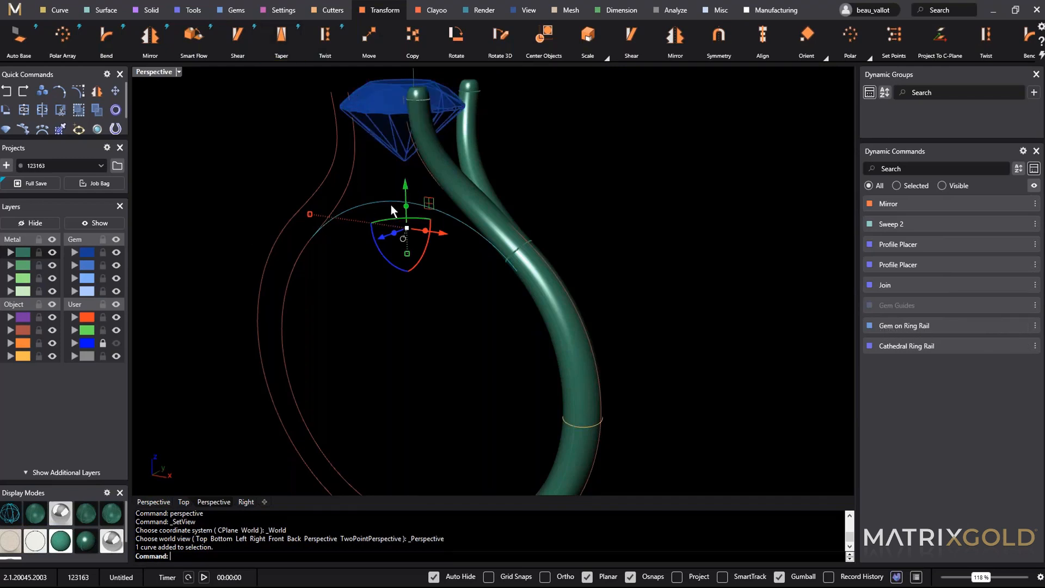
click(237, 12)
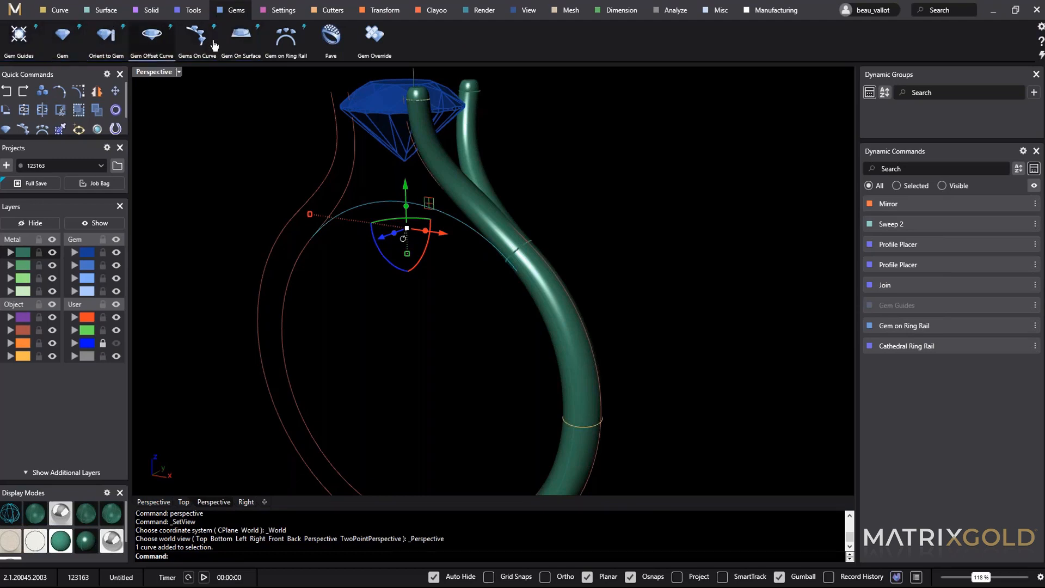
click(286, 44)
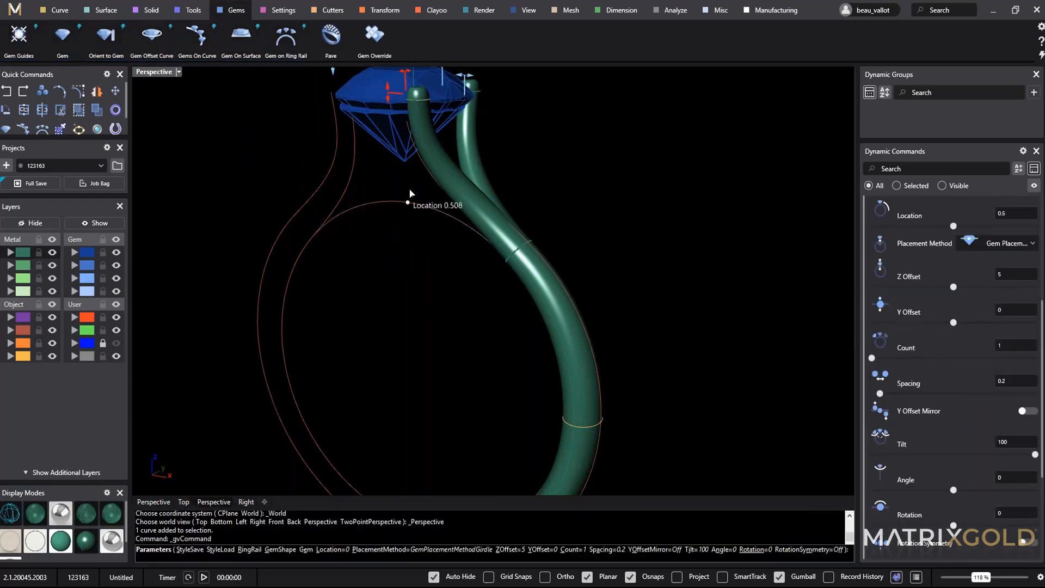
click(486, 228)
drag(544, 181, 536, 173)
right_drag(548, 215, 593, 188)
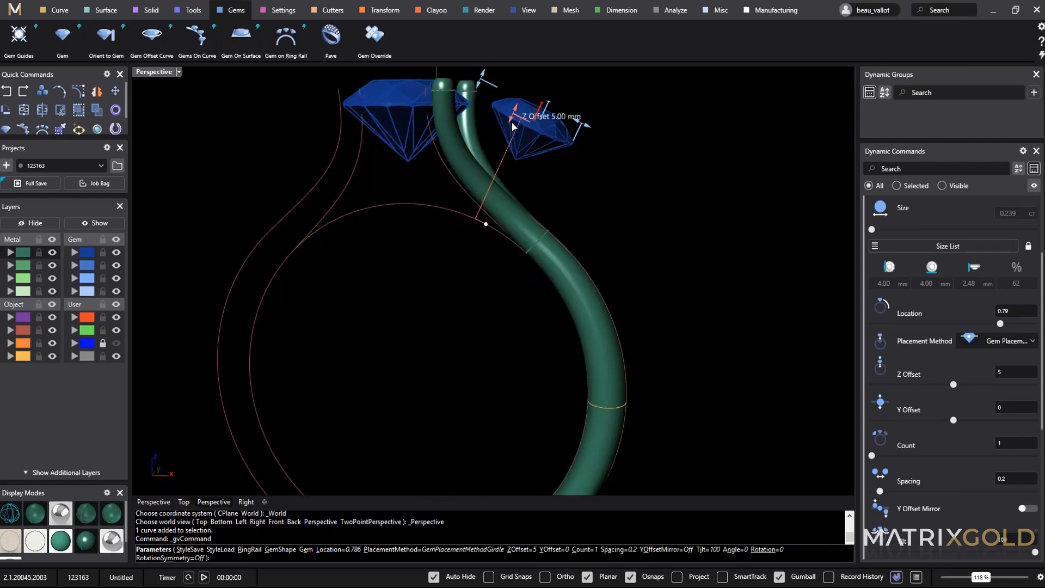
drag(515, 118, 508, 138)
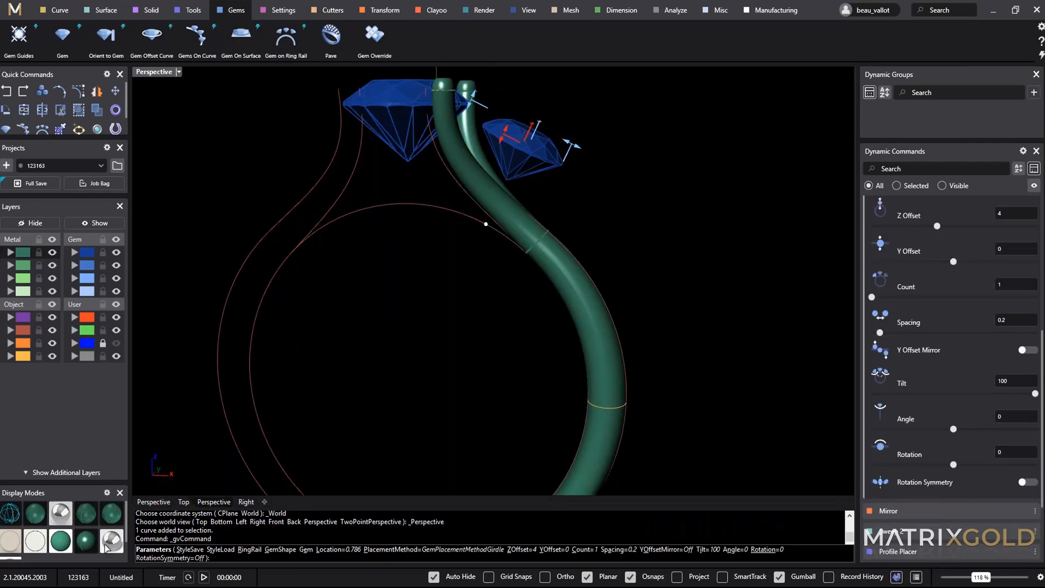
Match the side gem to the reference picture with location 0.747, Z offset 3.9 and tilt 70, and confirm the placement.
click(116, 343)
shift+right_drag(463, 326, 423, 349)
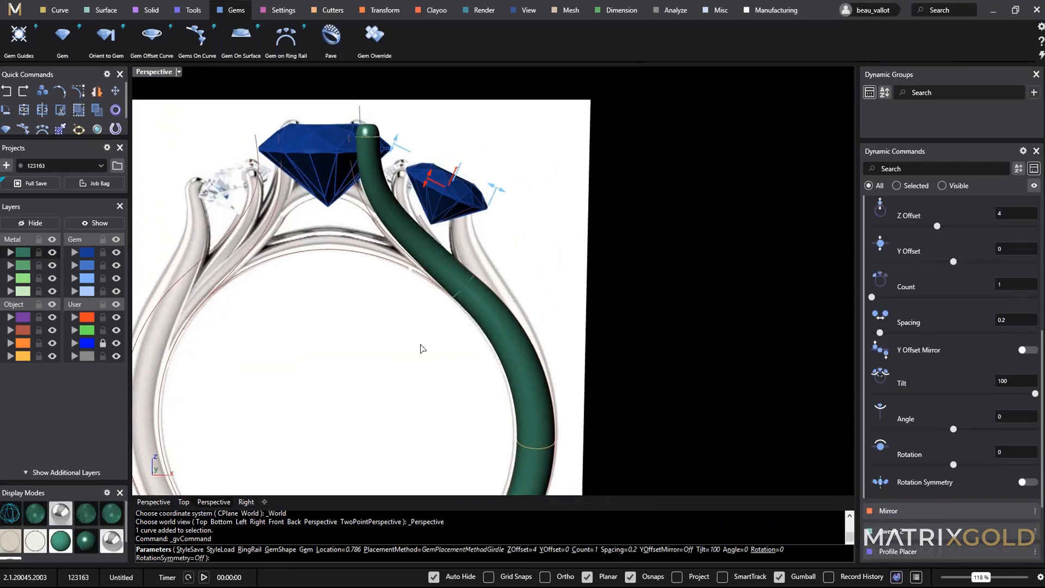
drag(412, 275, 404, 274)
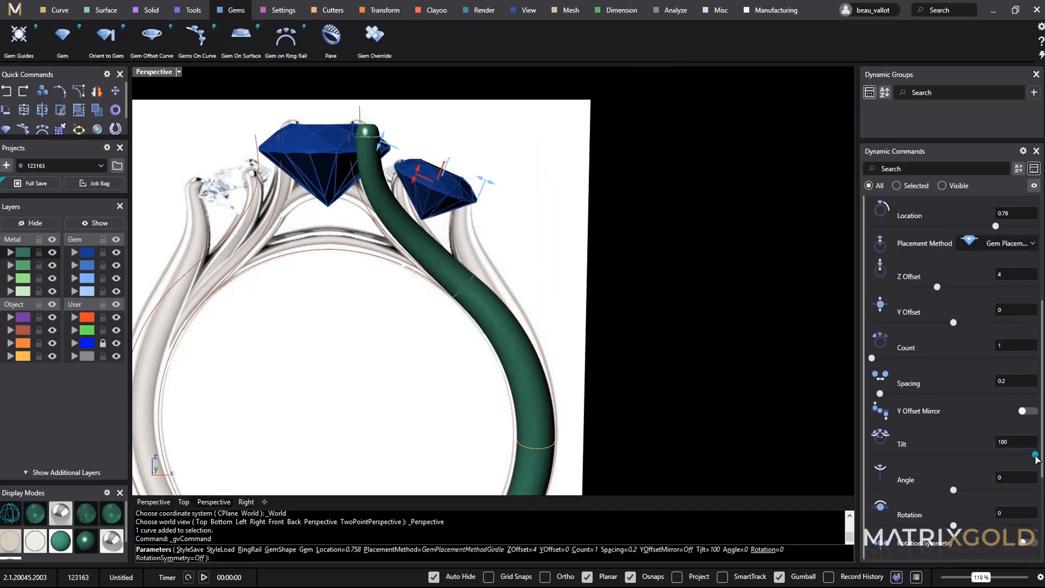
drag(1035, 455, 985, 464)
right_drag(478, 326, 661, 286)
key(Return)
Examine the side gem and shank against the reference picture in the front view and return to perspective.
text(front)
key(Return)
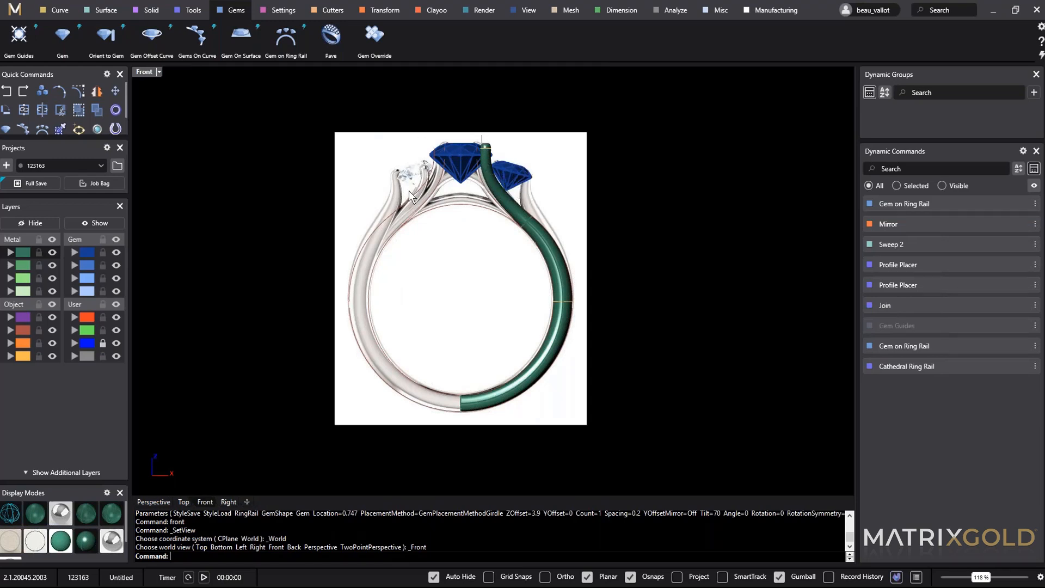
scroll(498, 200, up, 5)
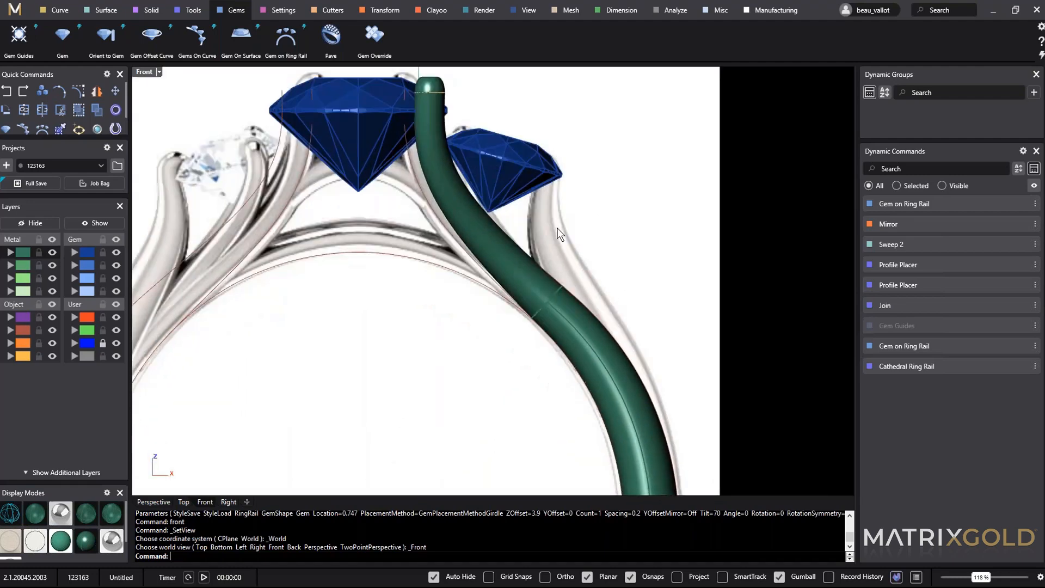
scroll(723, 234, down, 3)
scroll(657, 289, up, 1)
right_drag(658, 289, 590, 228)
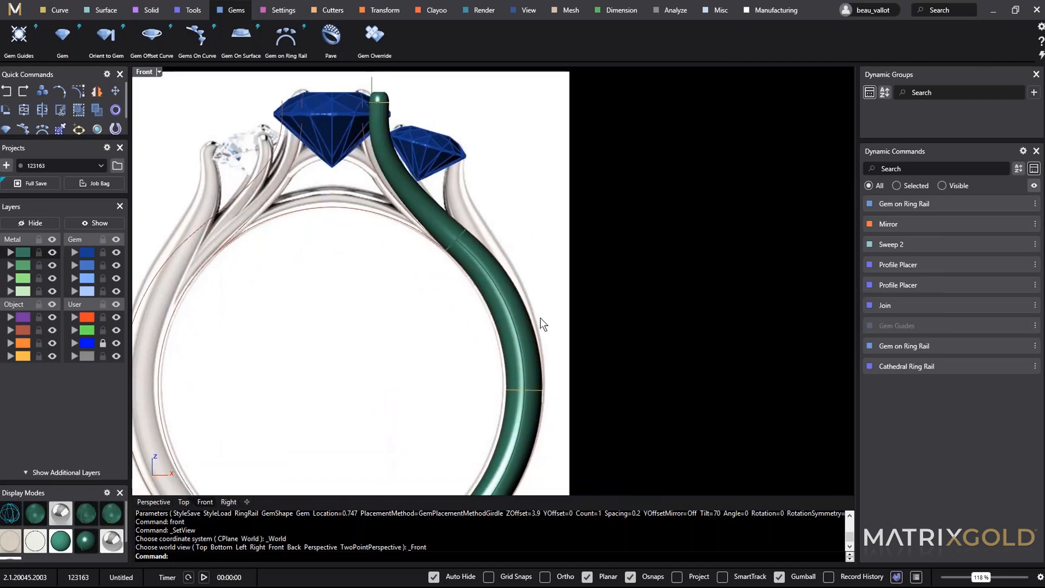
text(perspective)
key(Return)
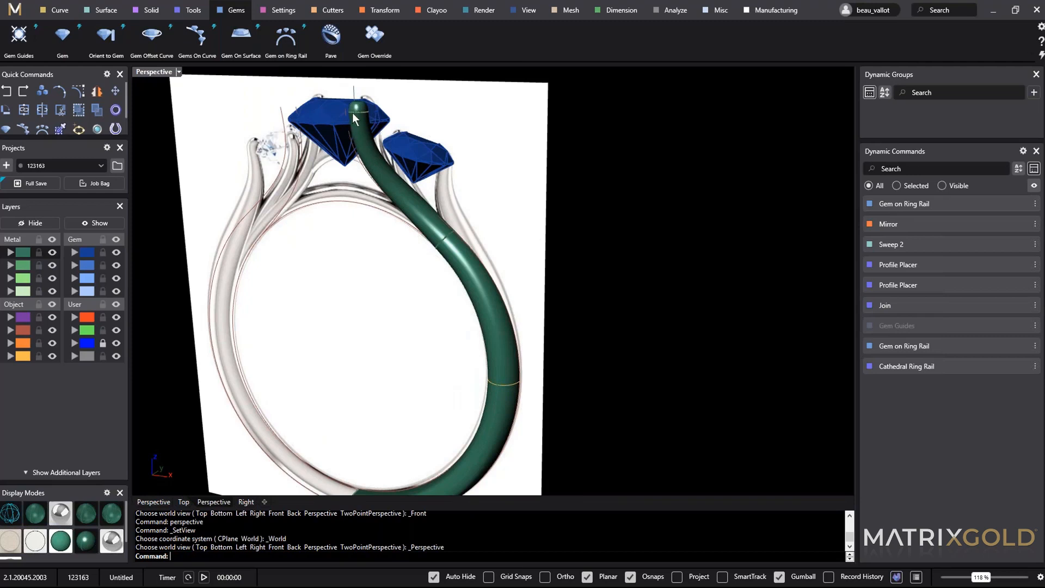
Hide the reference picture and add Gem Guides to the side gem with the horizontal guides turned off.
click(401, 142)
click(175, 400)
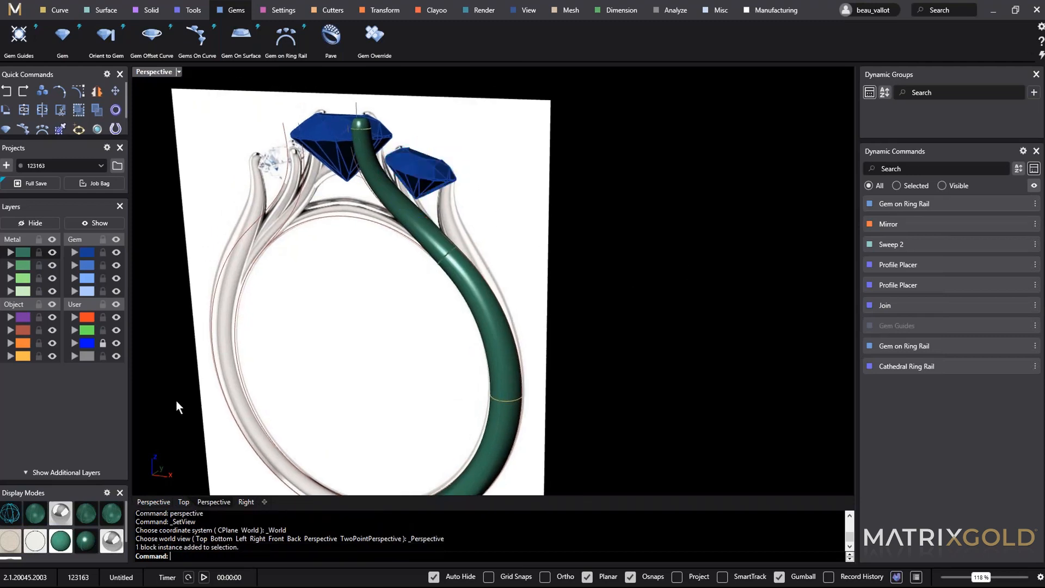
click(117, 344)
click(446, 174)
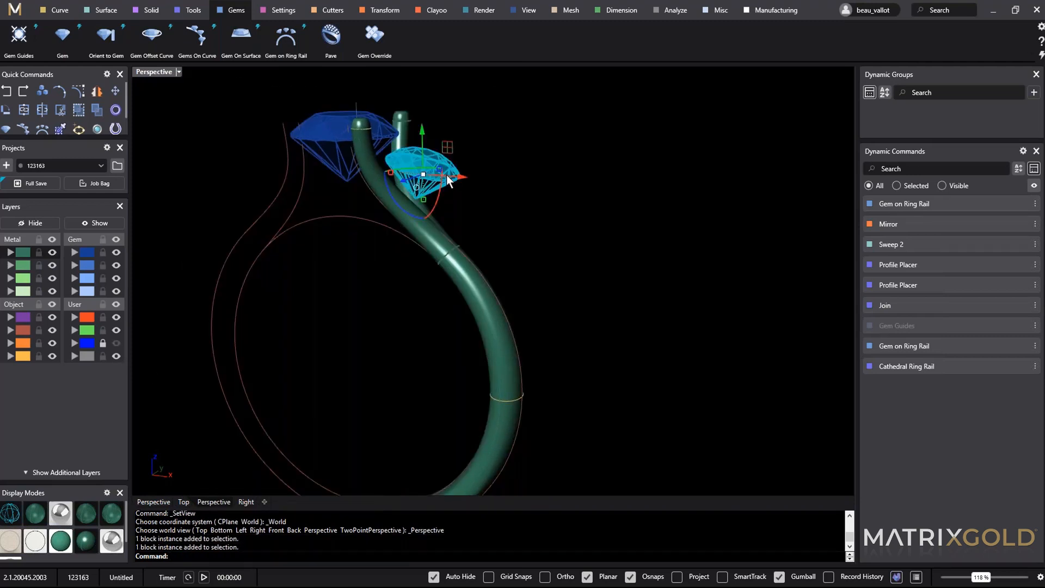
click(19, 35)
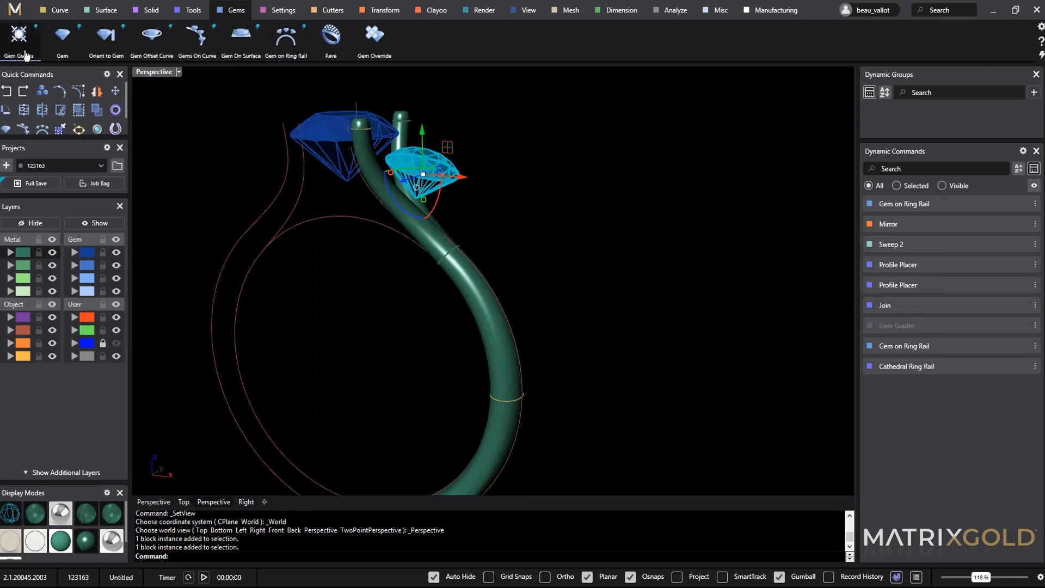
right_drag(447, 251, 490, 261)
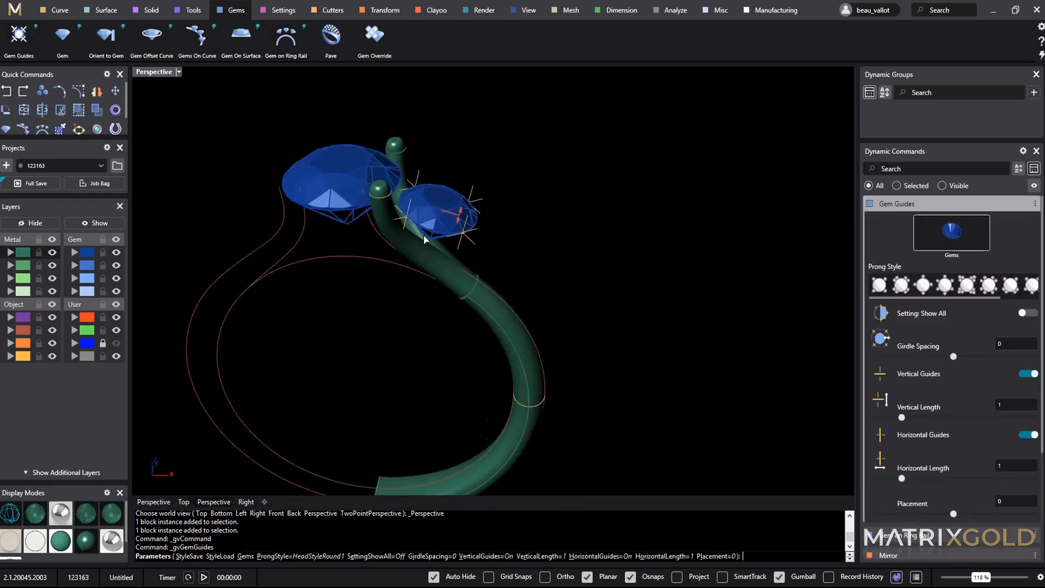
scroll(511, 234, up, 5)
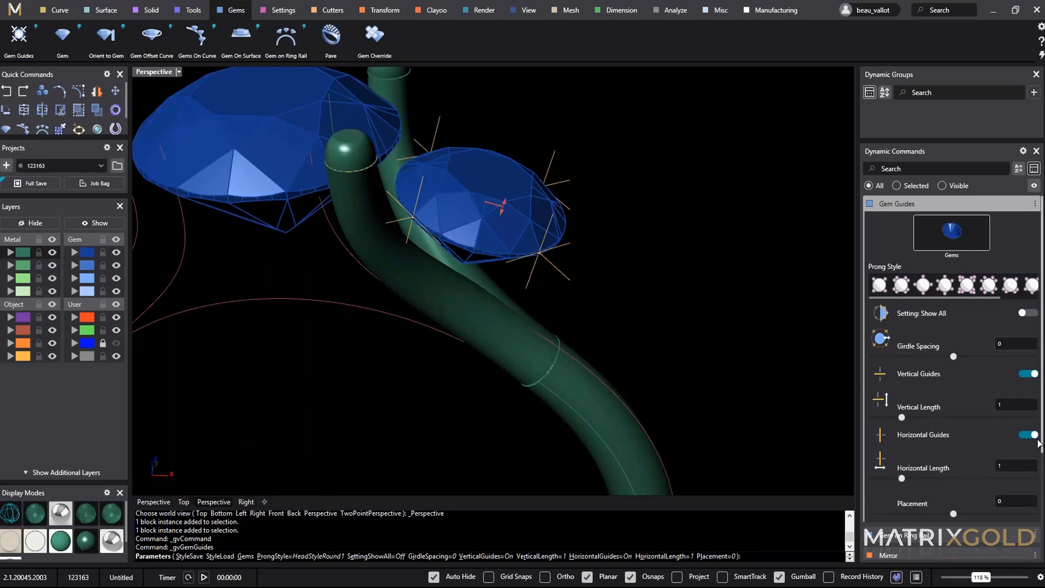
click(1029, 435)
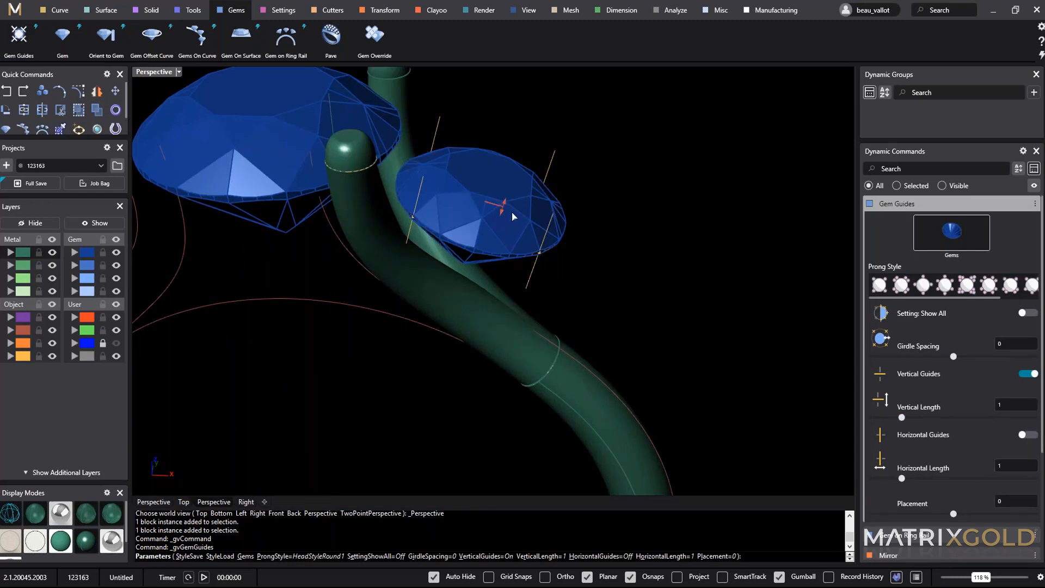
Set the side gem's guides to placement 0.6, vertical length 0.6 and girdle spacing -0.1, and confirm them.
drag(512, 217, 500, 188)
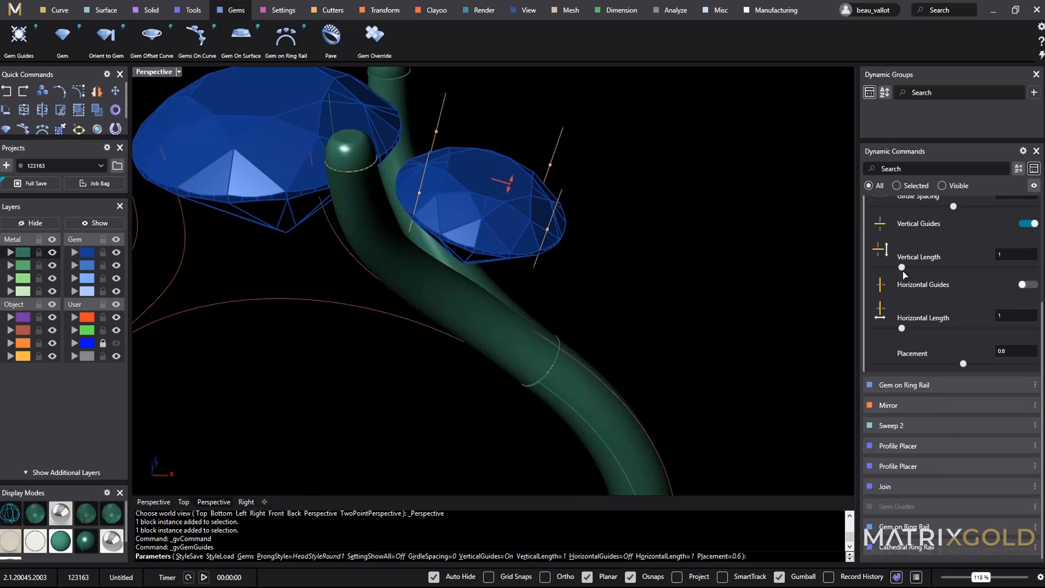
drag(899, 271, 896, 275)
right_drag(663, 229, 638, 260)
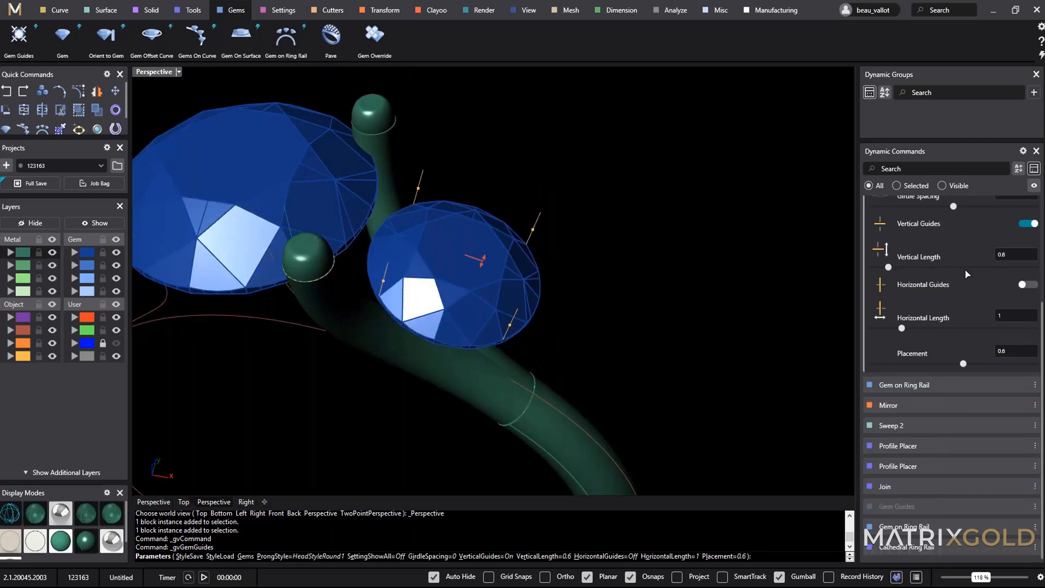
scroll(964, 272, up, 3)
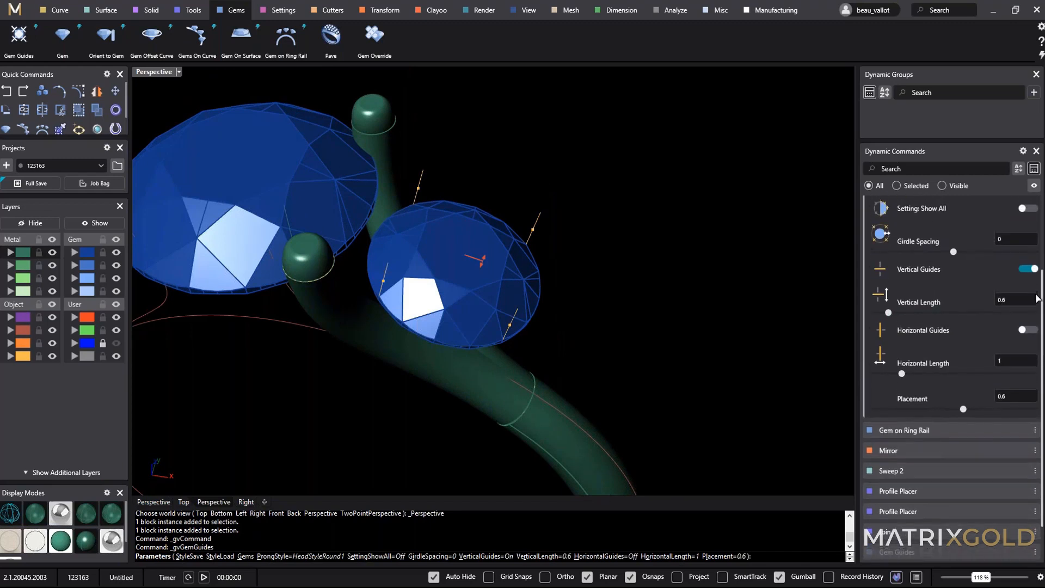
drag(956, 275, 955, 275)
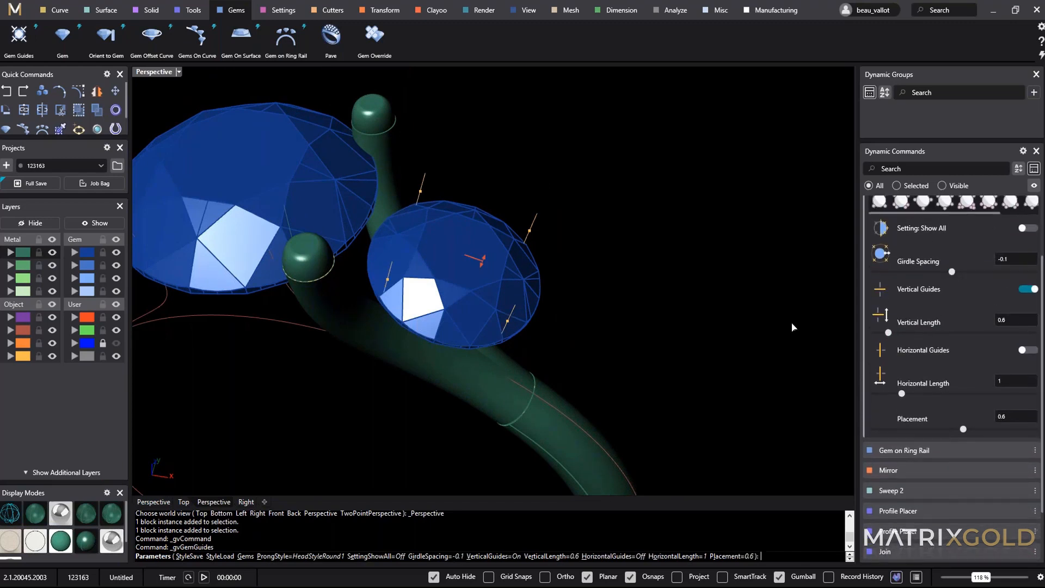
scroll(918, 284, up, 4)
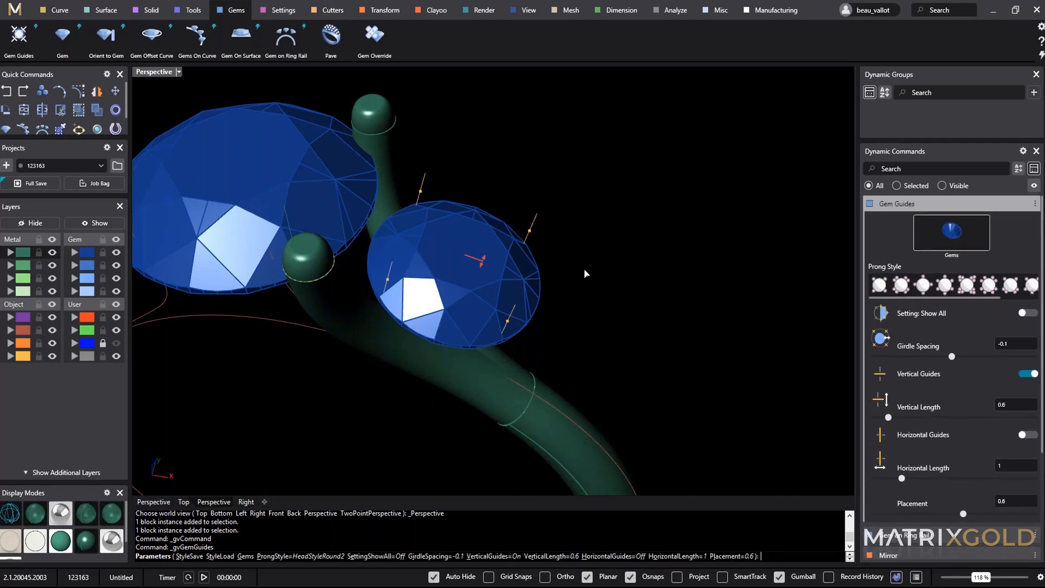
right_drag(584, 273, 626, 226)
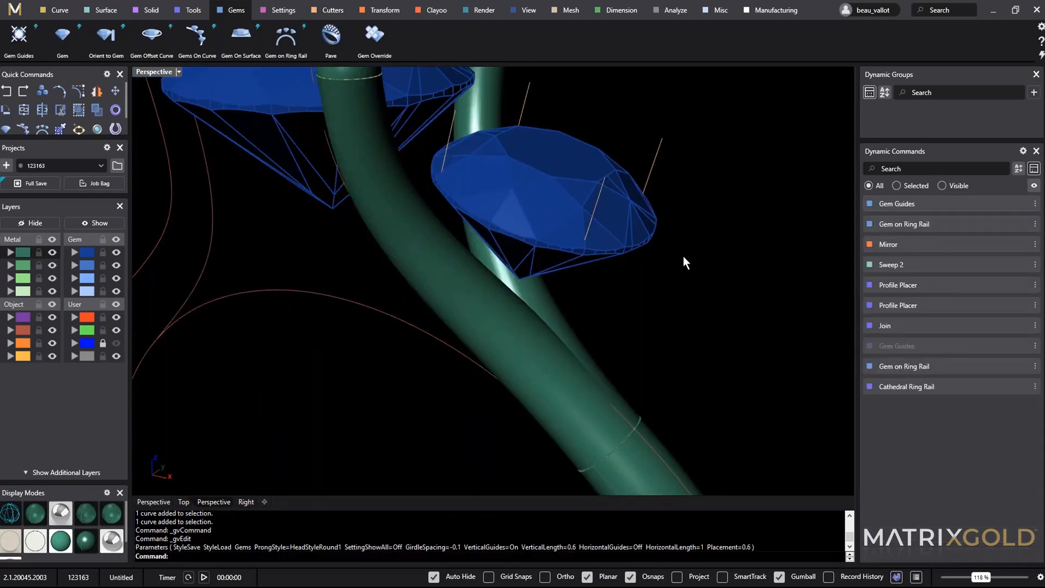
Join the side gem's inner front vertical guide line on its own to keep it as a separate curve.
right_drag(683, 257, 582, 220)
scroll(577, 212, up, 3)
click(570, 205)
drag(571, 206, 556, 249)
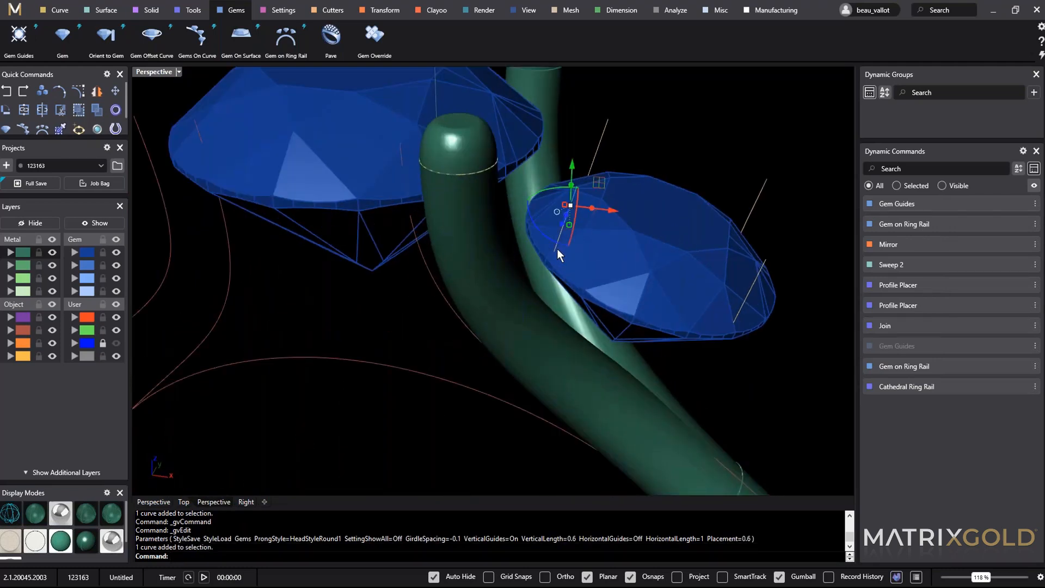
click(190, 11)
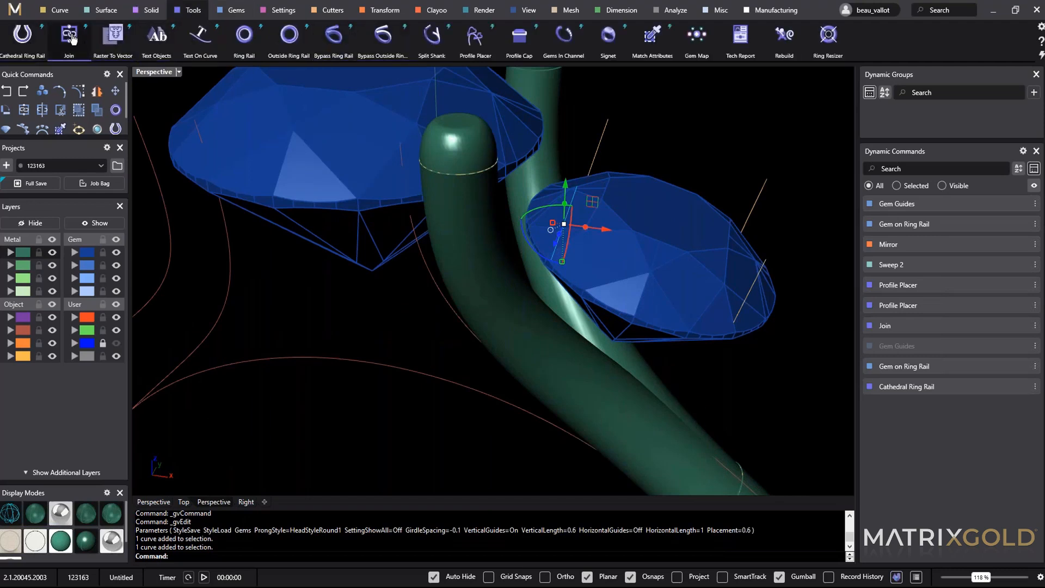
click(69, 36)
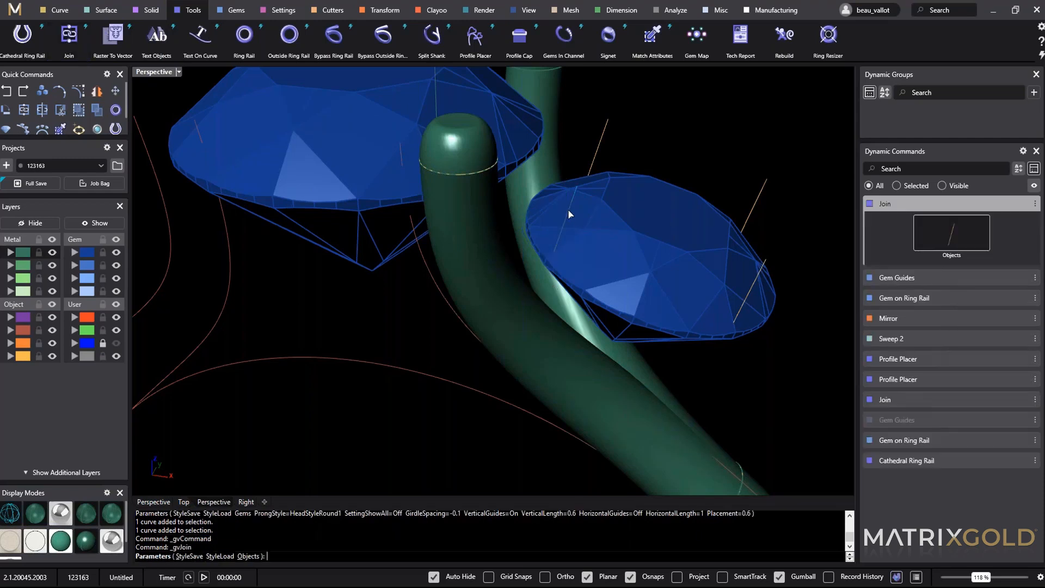
Hide the other vertical guide lines around the side gem, leaving only the separated inner guide line.
drag(588, 169, 588, 167)
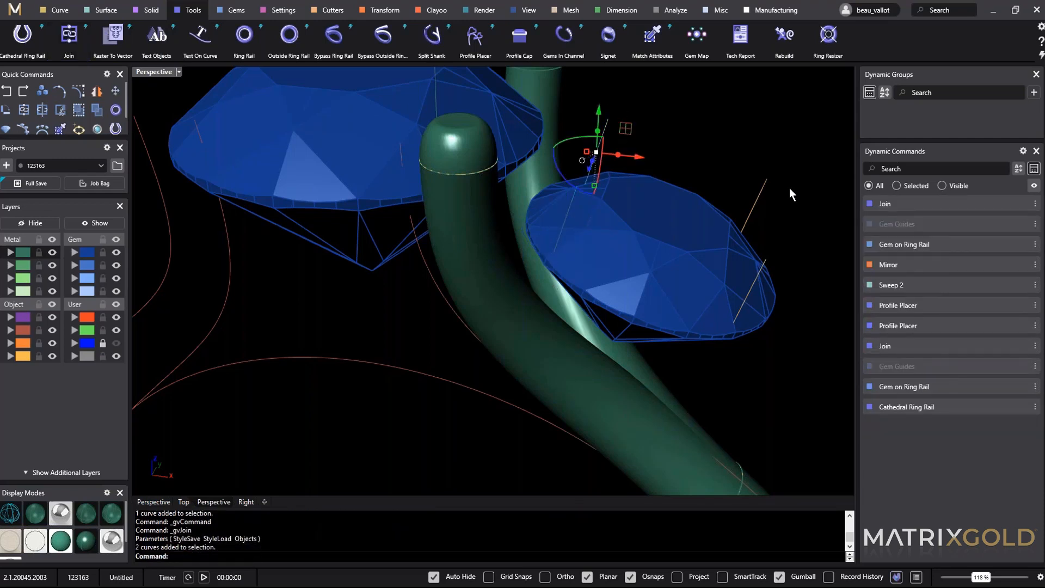
shift+drag(751, 222, 743, 229)
shift+click(748, 296)
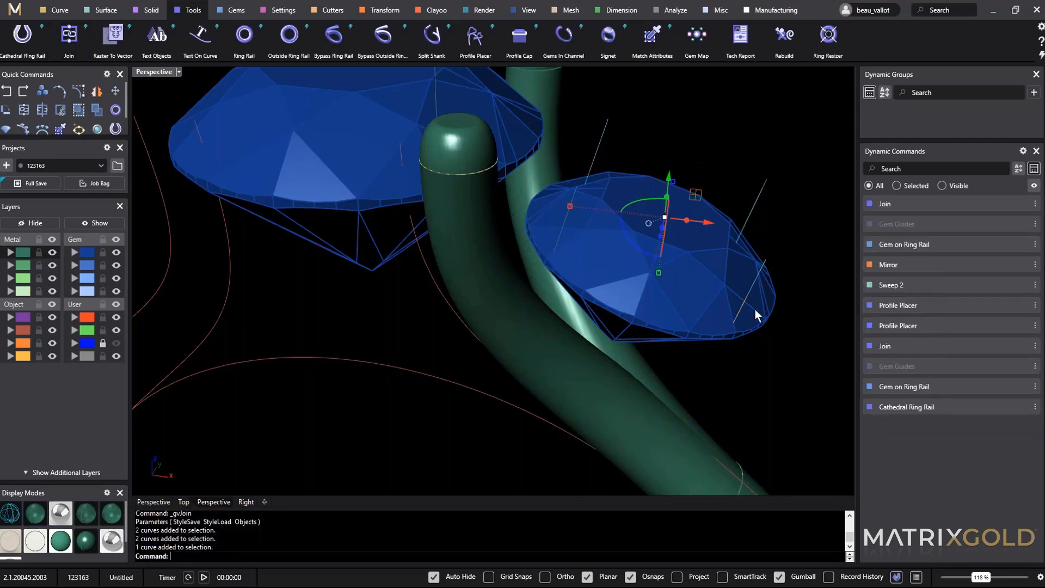
shift+click(740, 308)
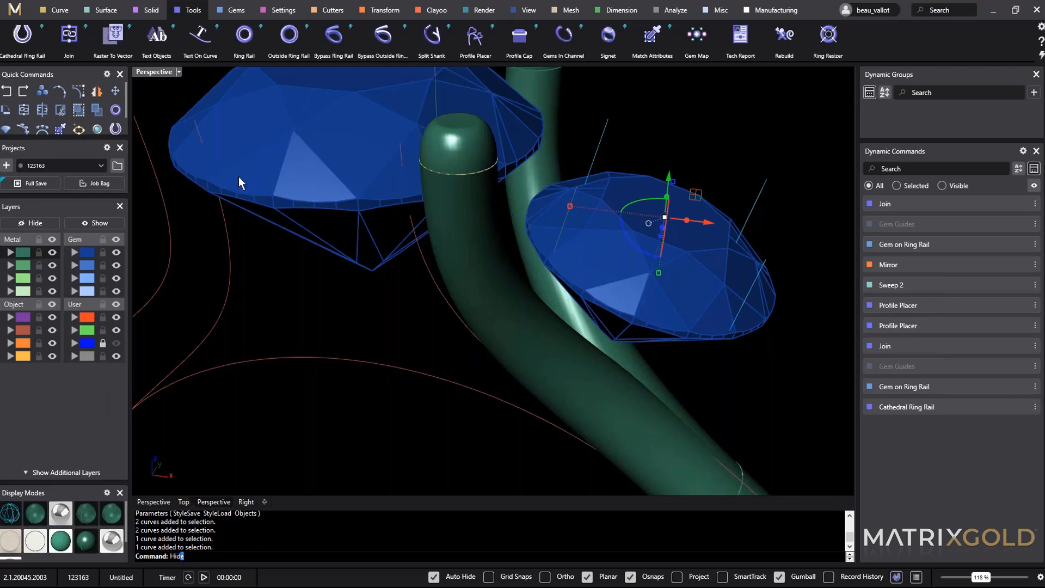
key(Return)
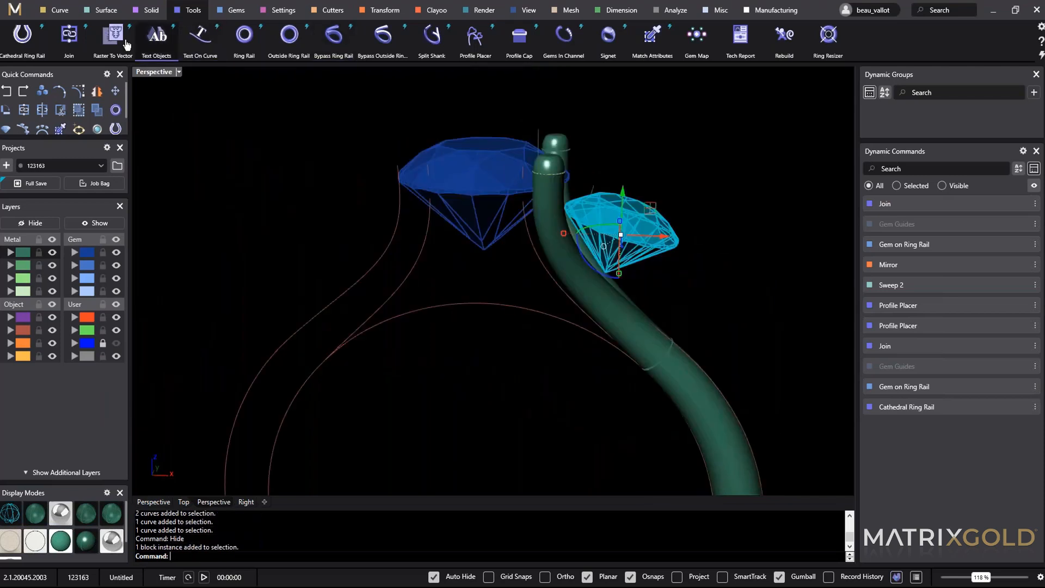
Add Gem Guides to the side gem with prong style HeadStyleRound3, placement 0.3 and the horizontal guides turned off.
click(234, 10)
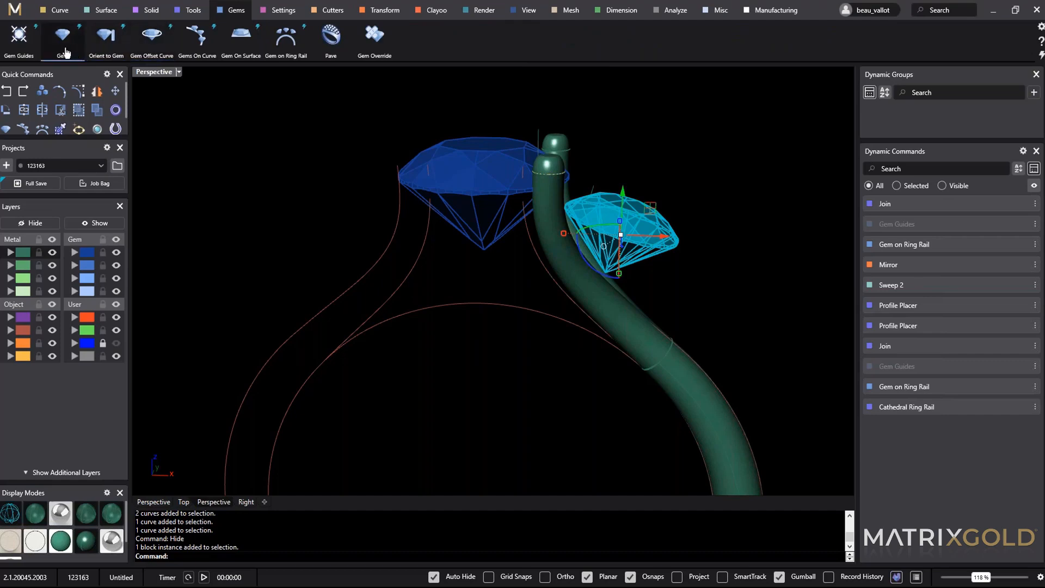
click(24, 44)
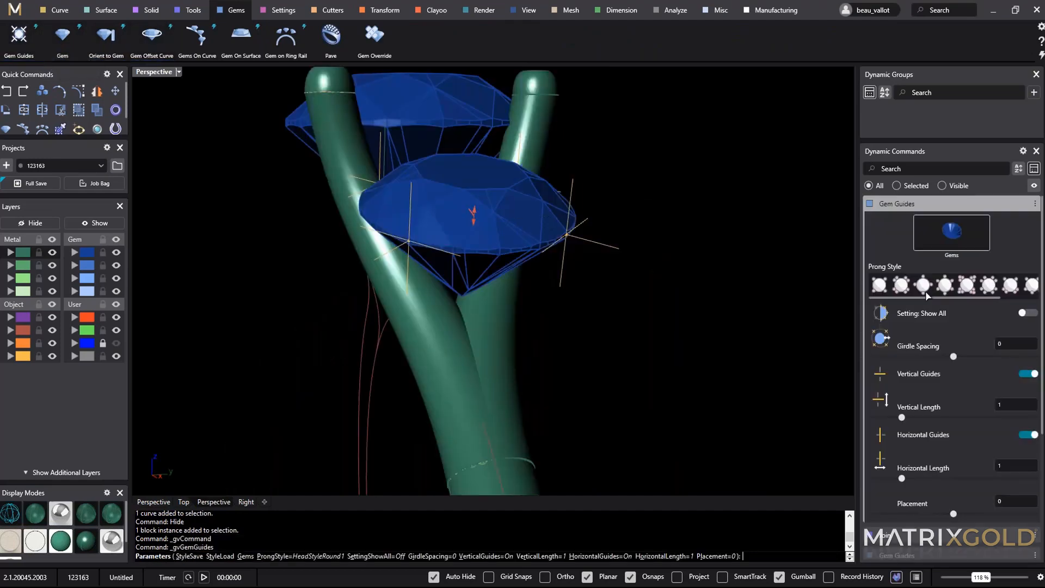
click(926, 292)
right_drag(554, 306, 685, 259)
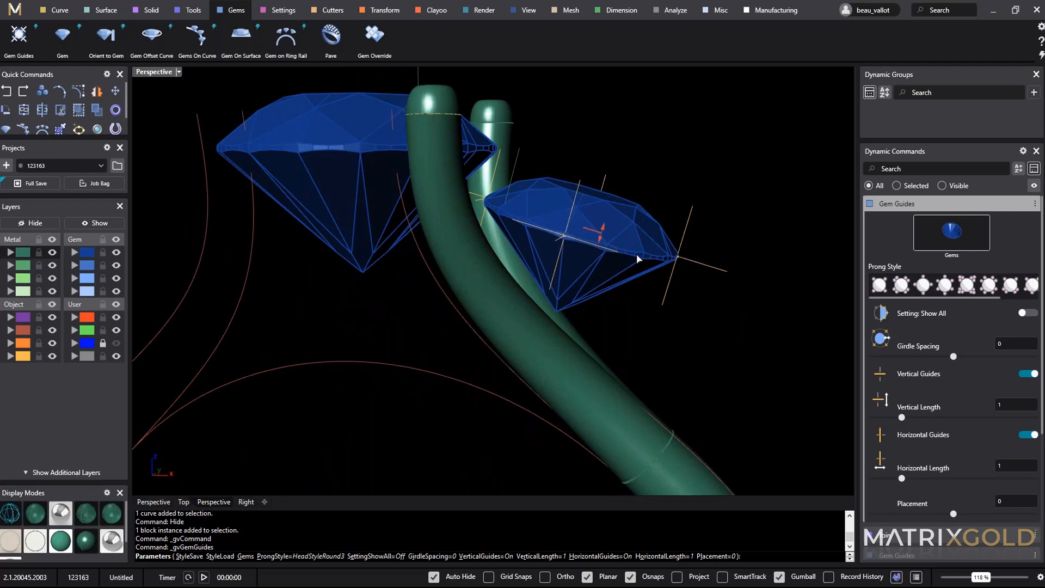
drag(604, 227, 605, 217)
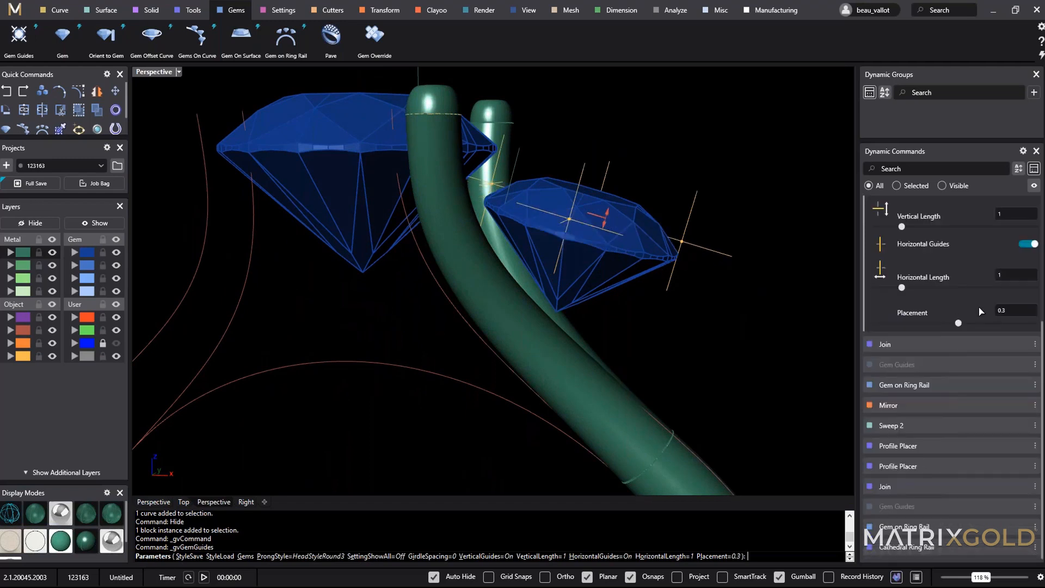
click(1027, 244)
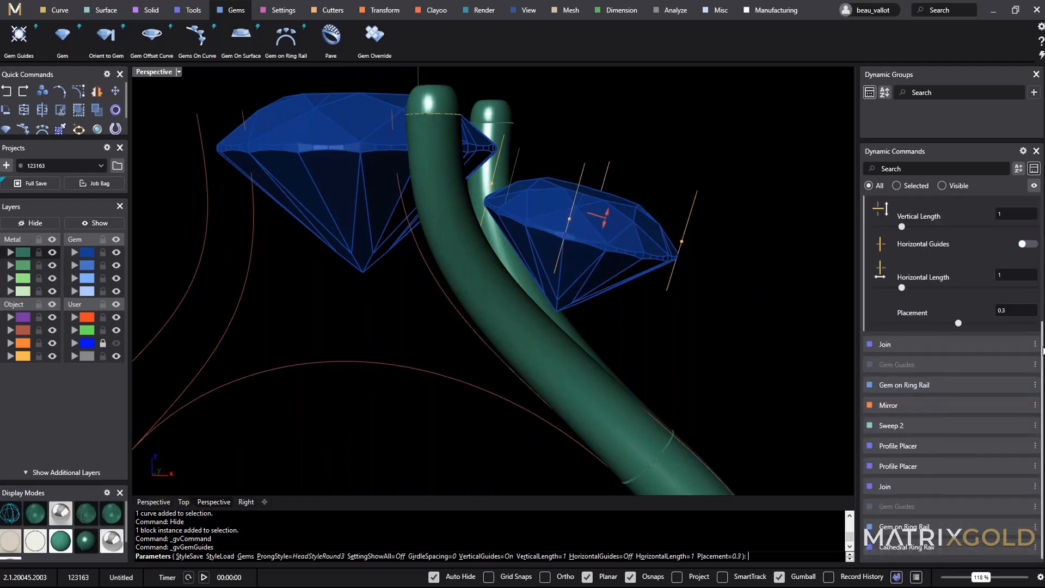
Set the side gem's new guides to girdle spacing -0.1, placement 0.6 and vertical length 0.8, and confirm them.
scroll(973, 312, up, 3)
drag(953, 313, 941, 311)
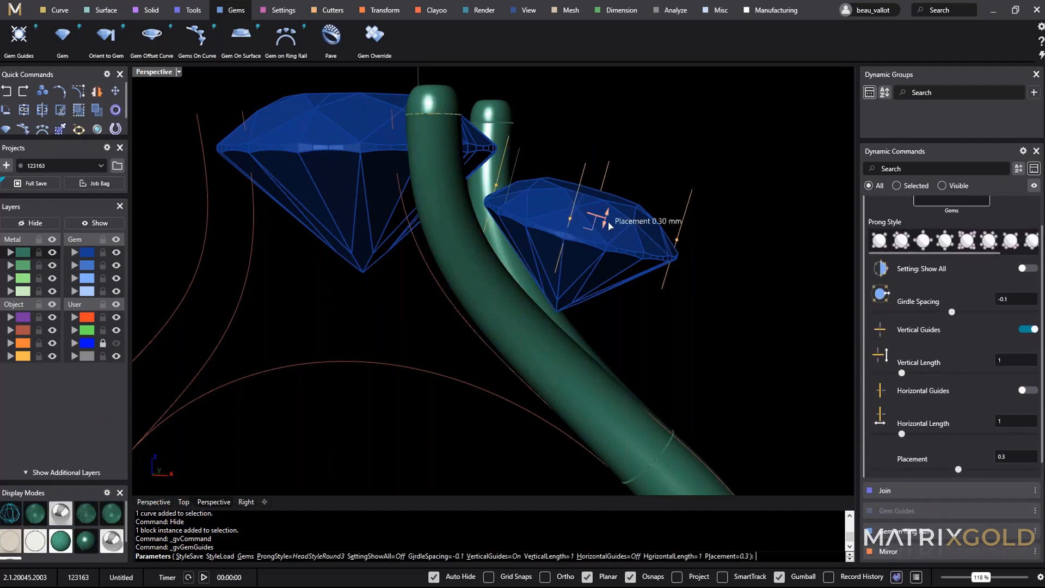
drag(606, 222, 606, 213)
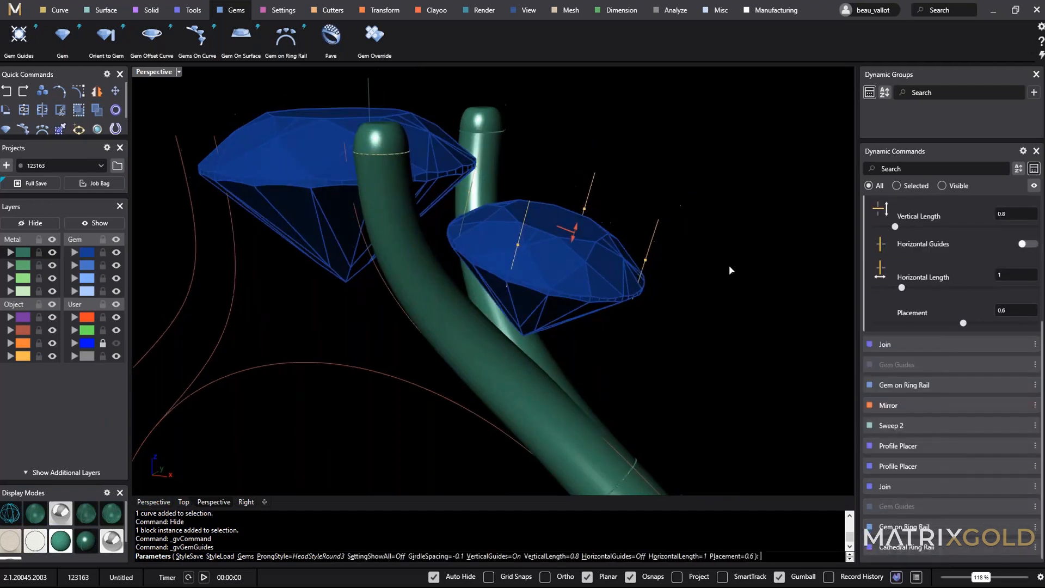
right_click(729, 265)
Join the side gem's outermost vertical guide line on its own to keep it as a separate curve.
click(642, 255)
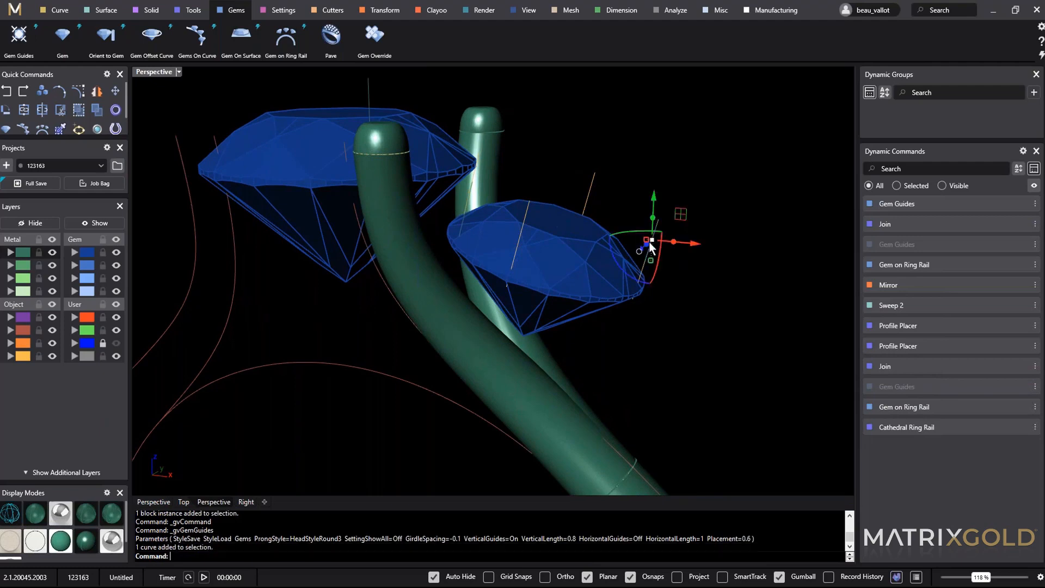
scroll(649, 241, up, 5)
click(608, 261)
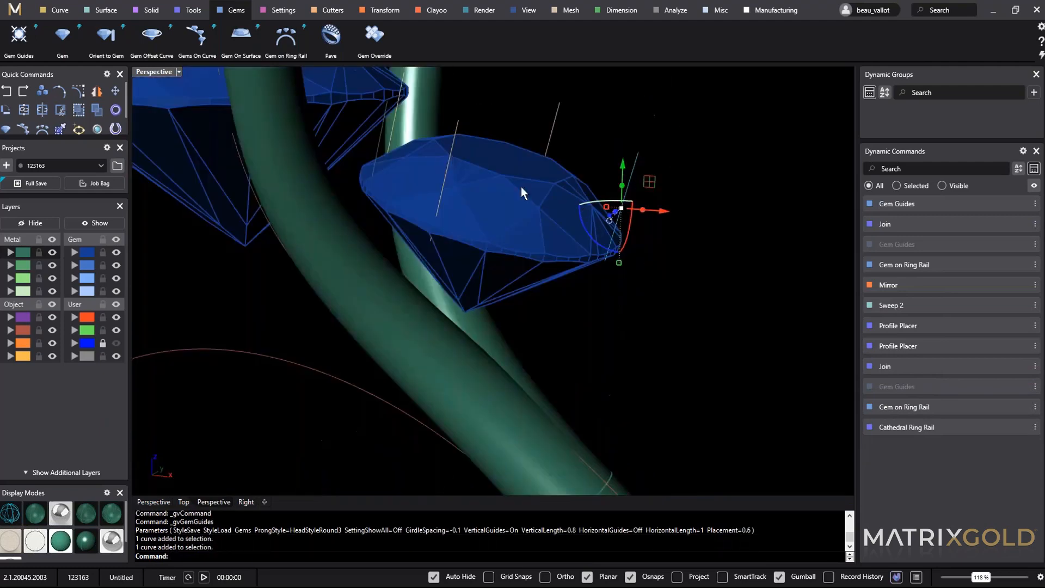
scroll(625, 209, down, 5)
click(175, 12)
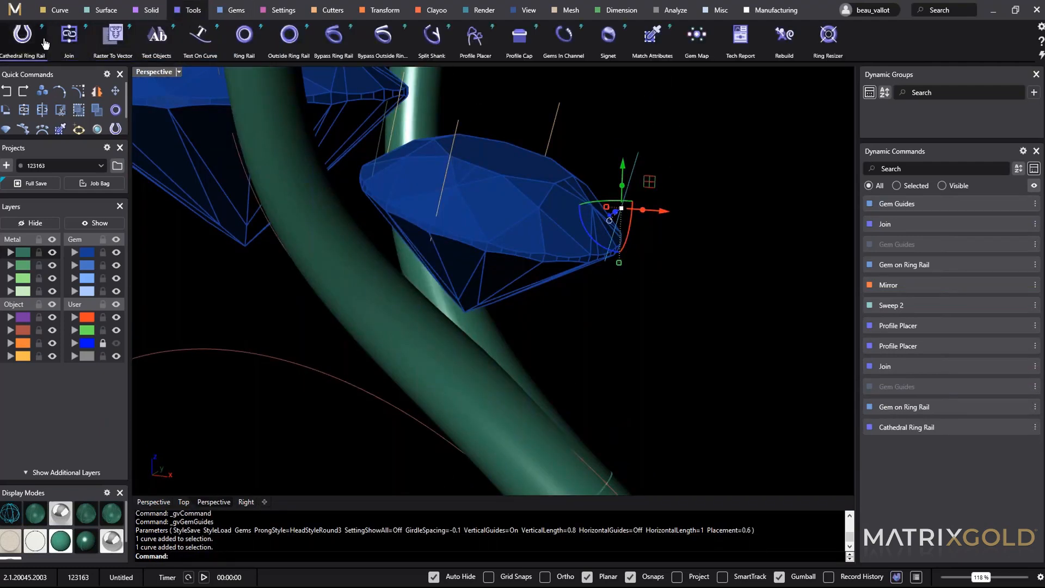
click(69, 37)
right_click(697, 284)
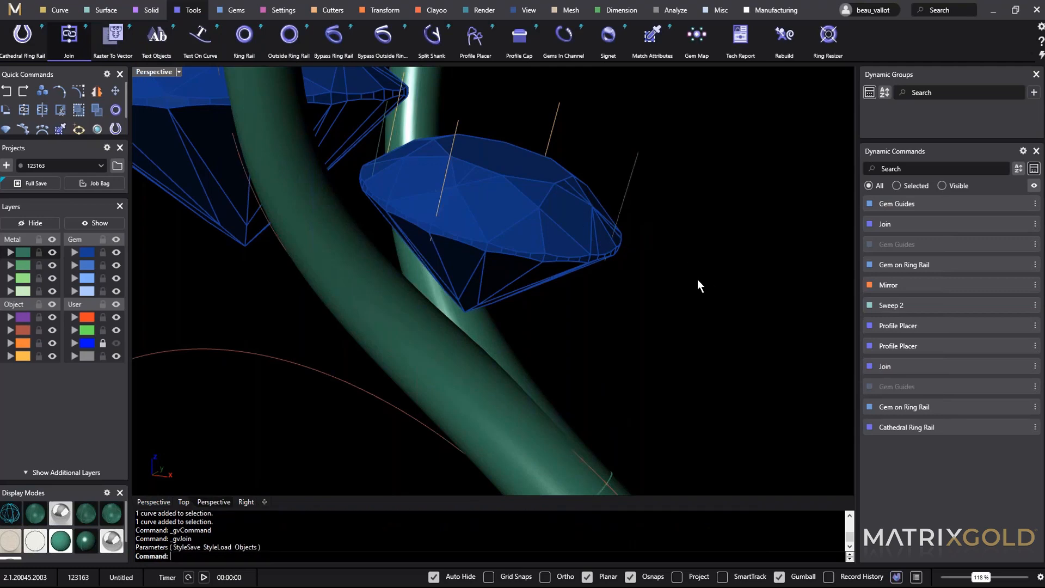
Hide the unneeded vertical guides around the side gem, keeping only one inner line and the outermost line.
right_drag(698, 284, 702, 316)
right_drag(561, 248, 572, 154)
scroll(356, 203, up, 6)
click(319, 212)
click(628, 199)
scroll(557, 220, down, 5)
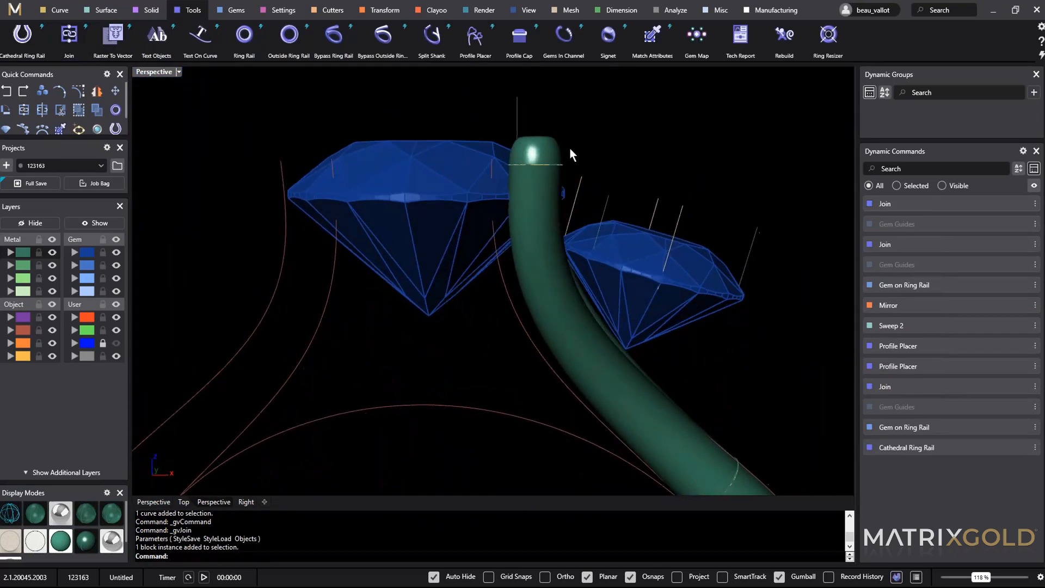
drag(548, 99, 604, 309)
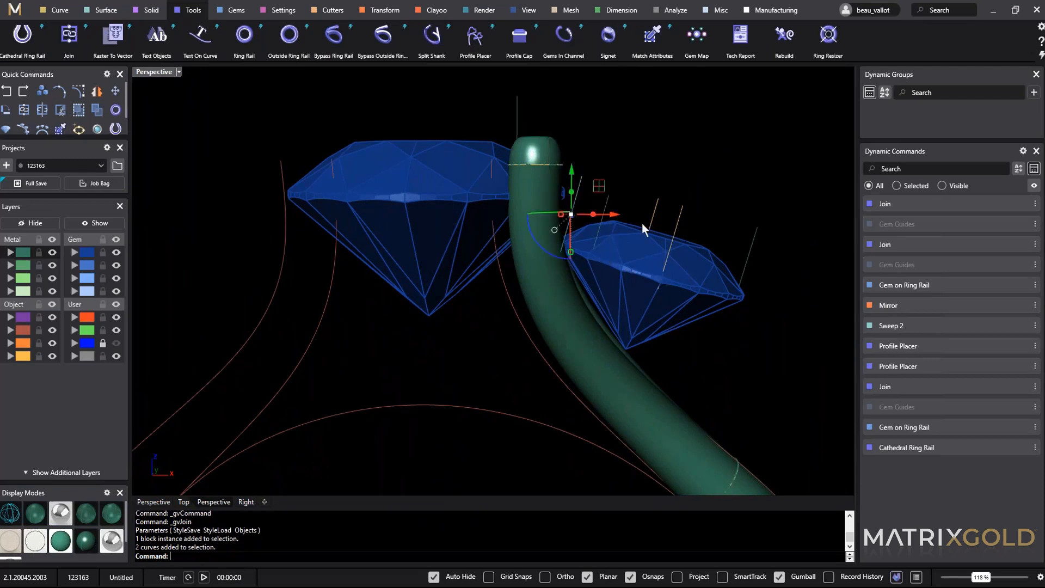
drag(635, 143, 710, 328)
right_drag(706, 325, 658, 326)
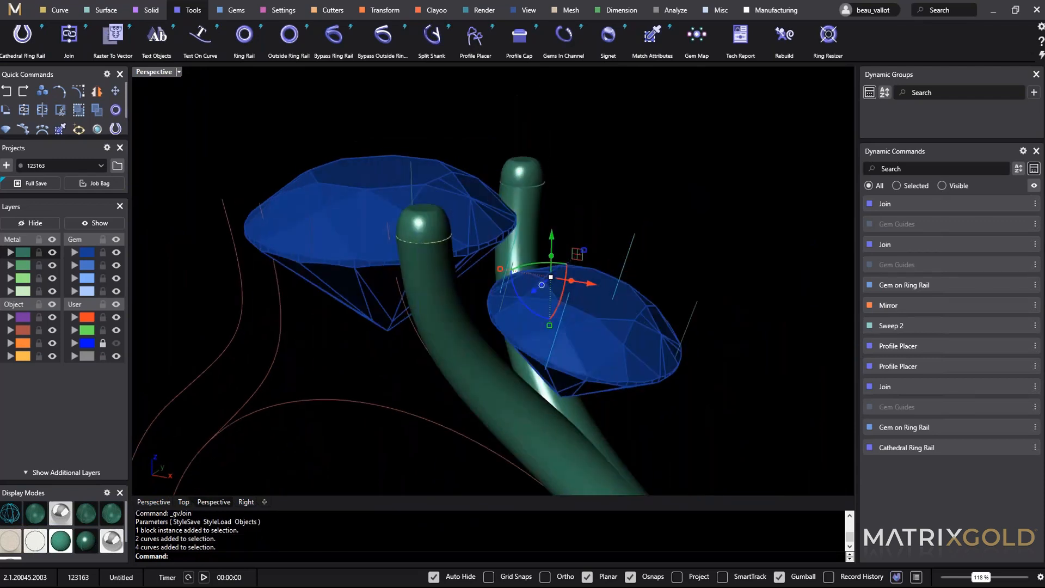
text(Hide)
key(Return)
Examine the two separated prong guide lines in relation to the side gem and the lower shank.
right_drag(628, 254, 633, 190)
click(545, 183)
click(498, 165)
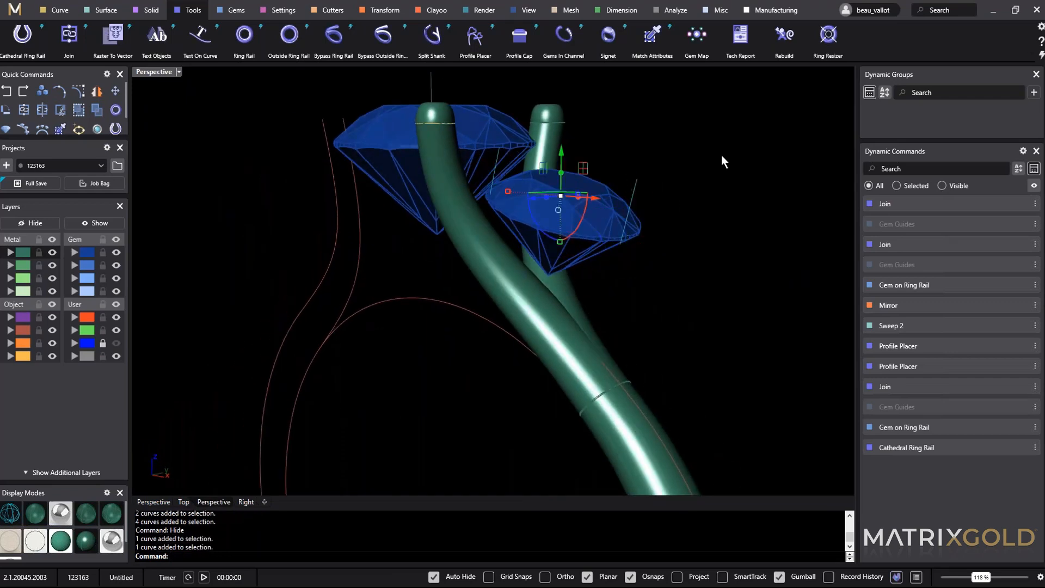
right_drag(548, 263, 579, 235)
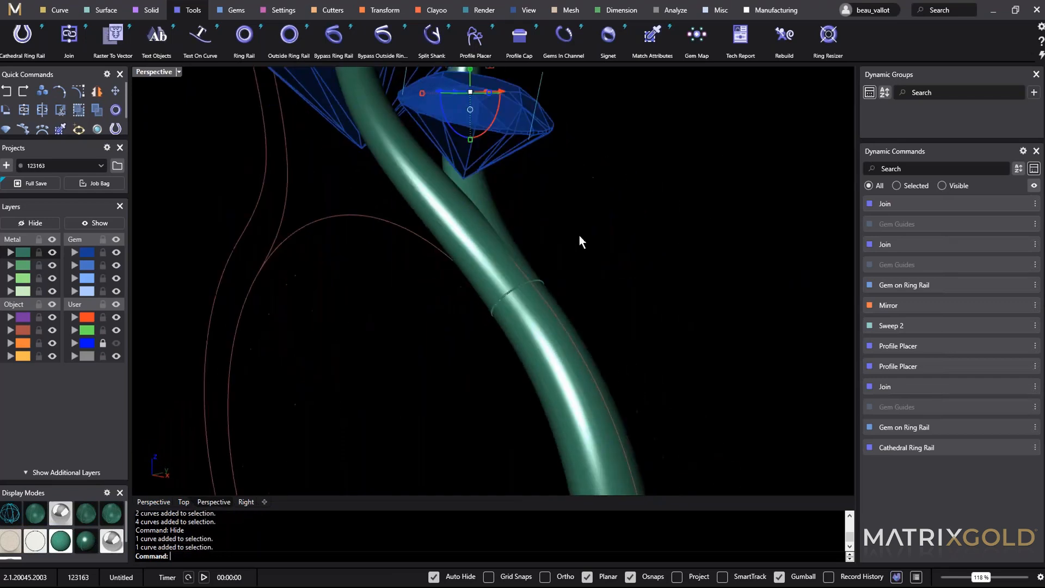
click(647, 233)
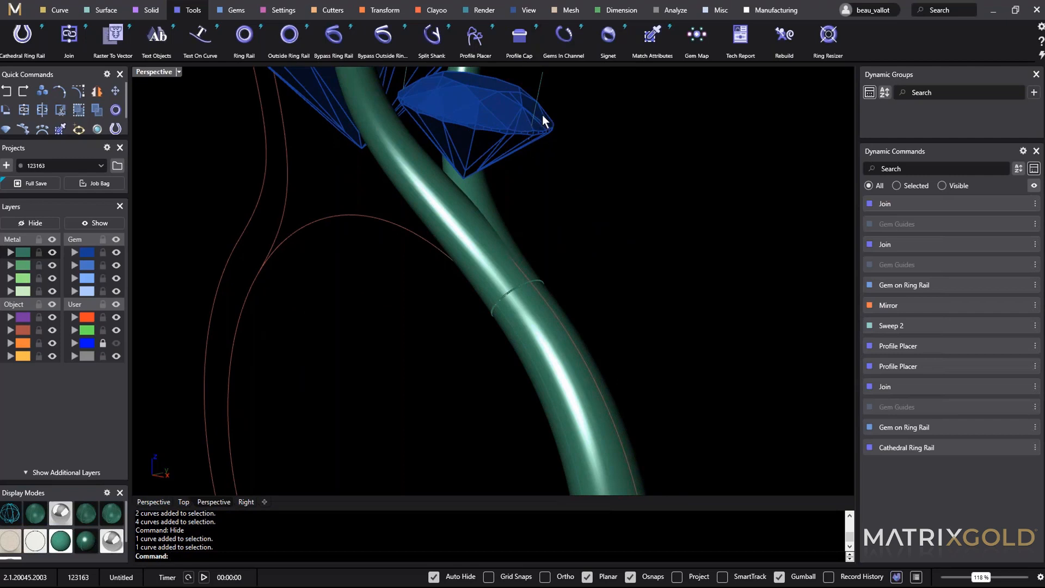
right_drag(541, 115, 501, 166)
scroll(525, 188, up, 6)
scroll(510, 170, down, 2)
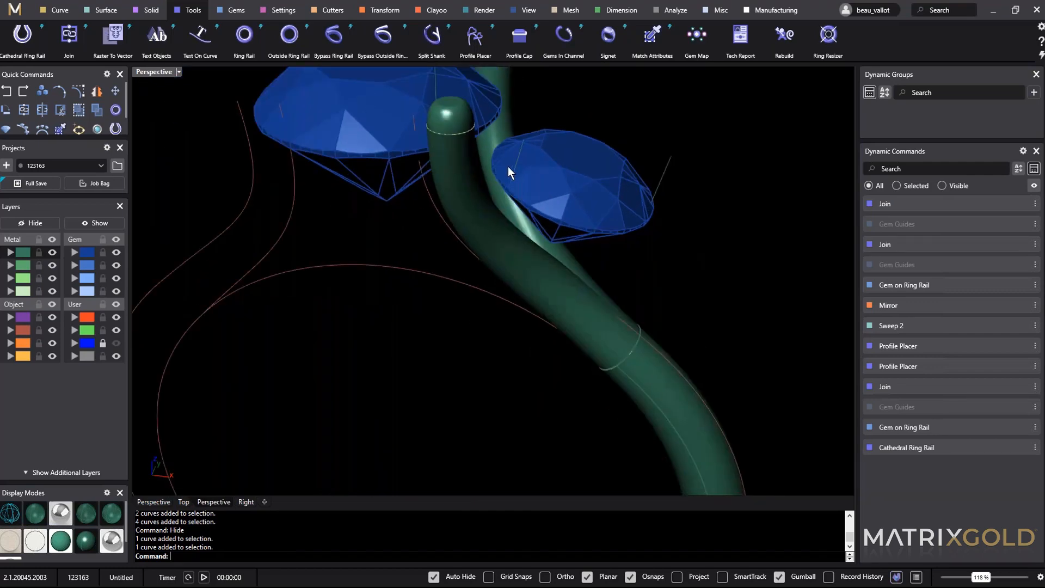
right_drag(554, 210, 673, 342)
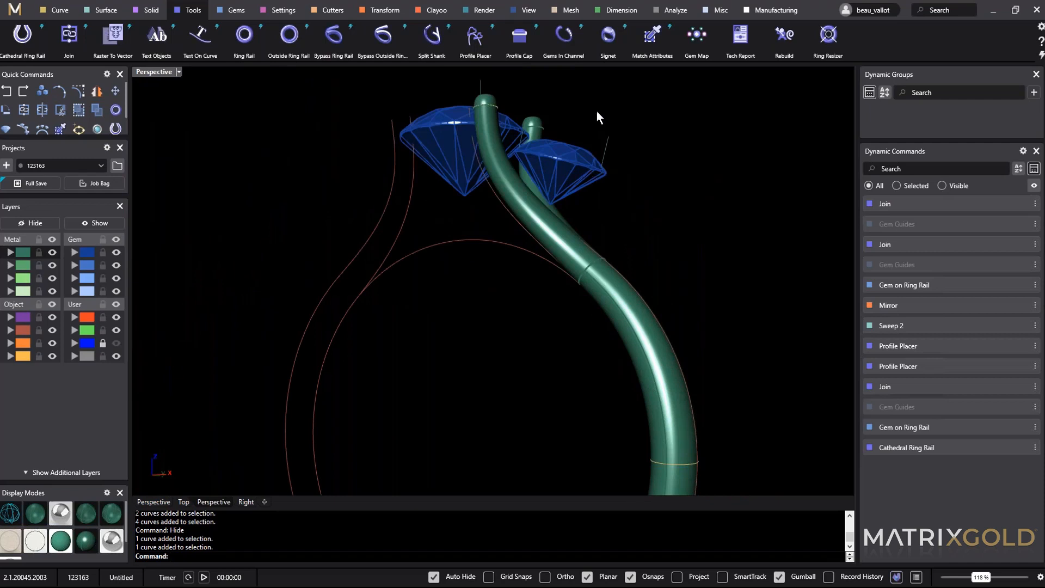
right_drag(631, 322, 593, 333)
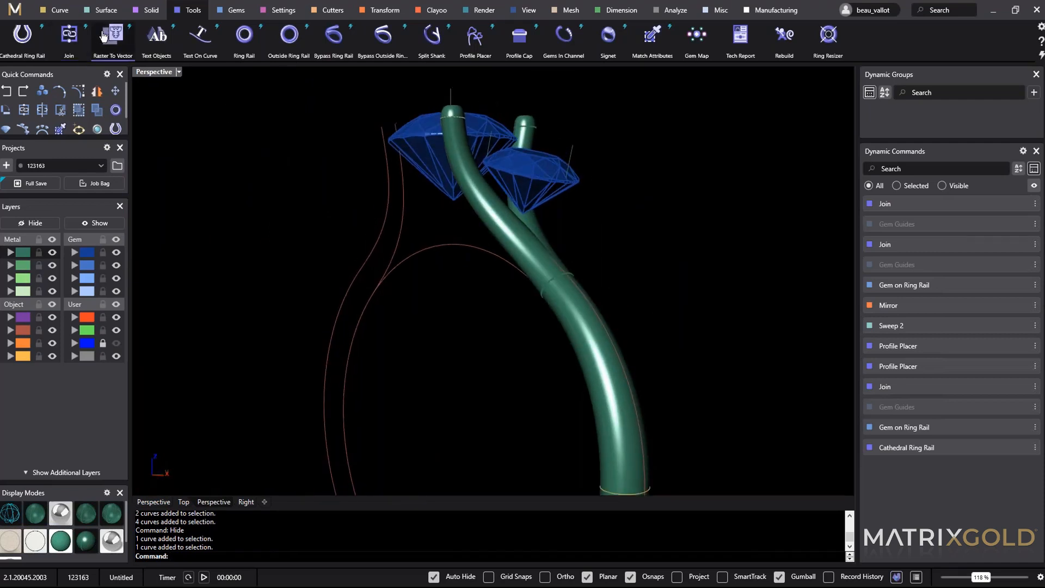
Extract an isocurve along the outer face of the lower shank with its surface point at V 0.5.
click(58, 11)
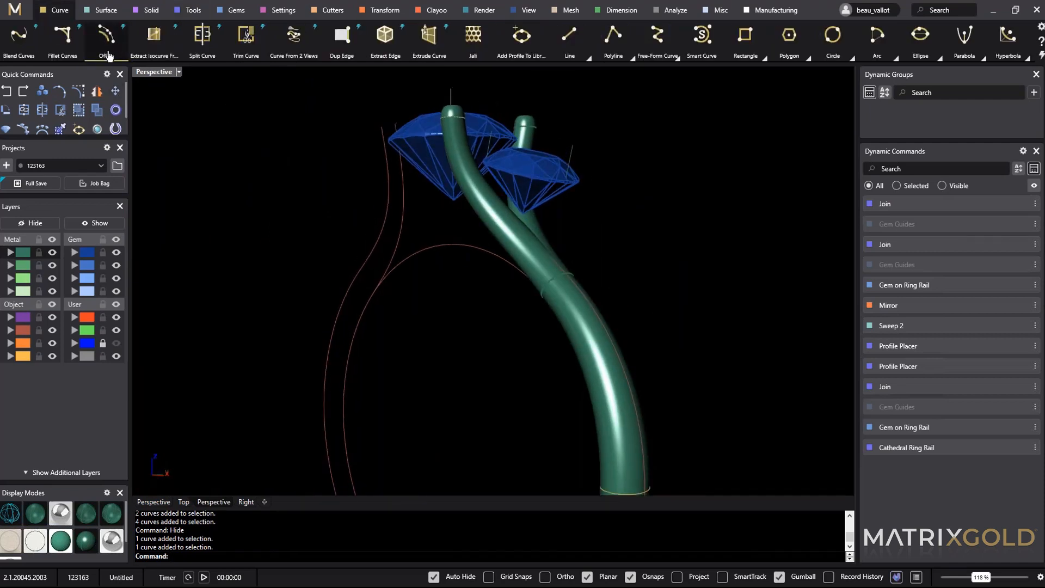
click(158, 53)
scroll(599, 261, up, 6)
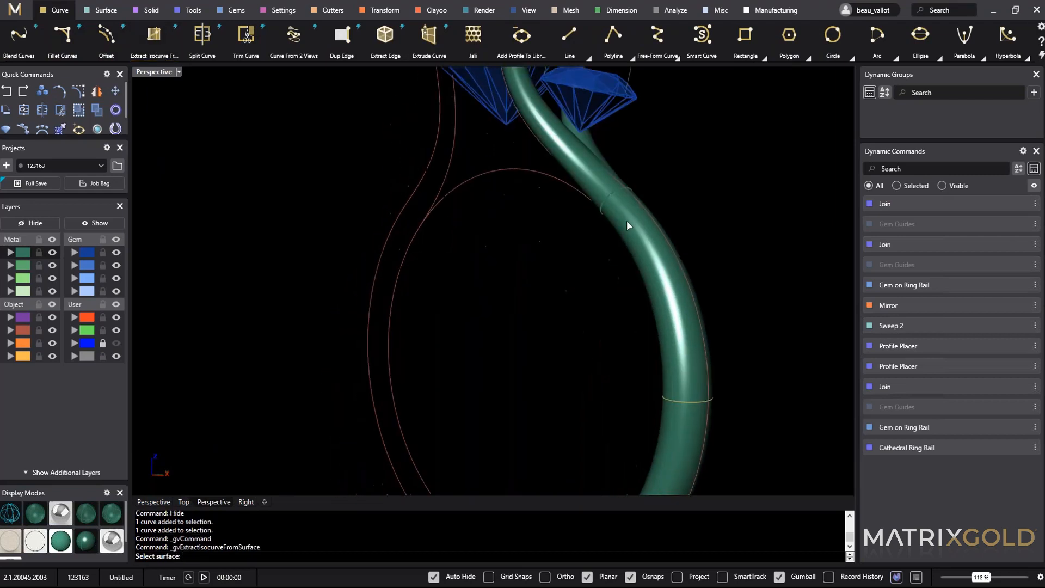
click(563, 334)
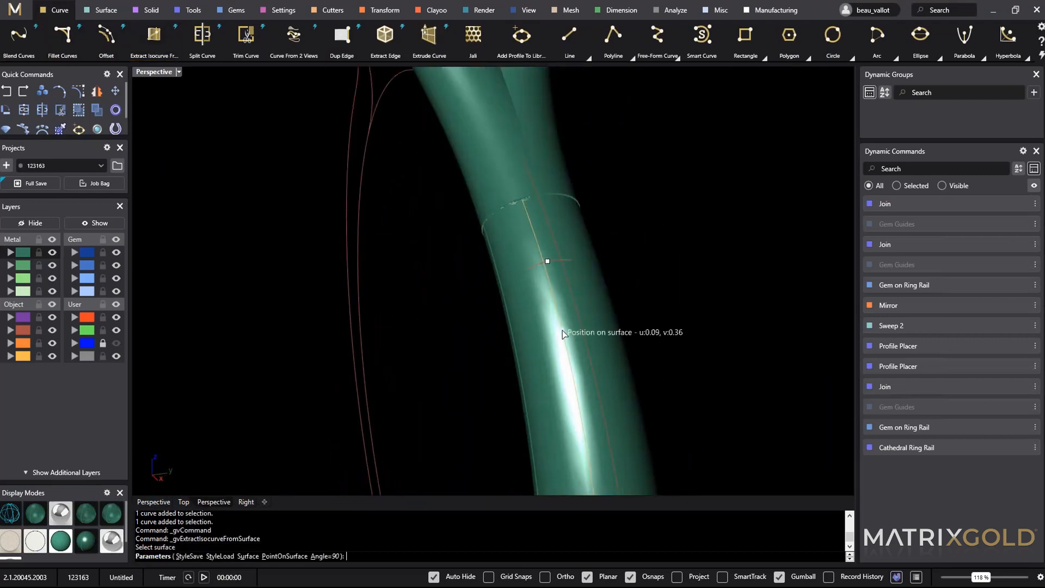
scroll(570, 335, down, 2)
drag(573, 329, 585, 340)
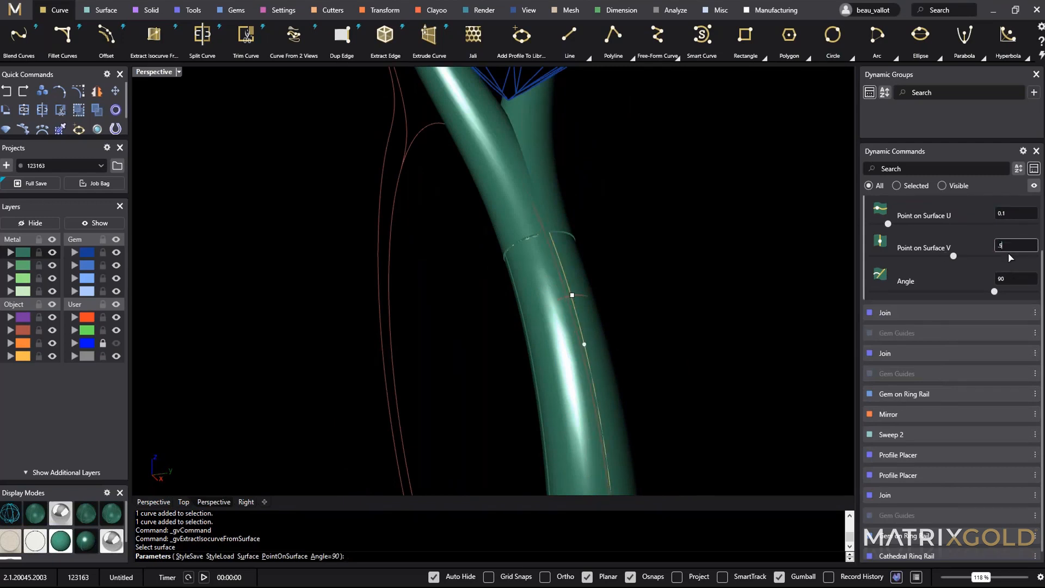
key(Return)
right_drag(775, 280, 583, 289)
right_click(681, 194)
Extract a second isocurve along the inner face of the lower shank at V 0 and select its isocurve group.
right_click(584, 294)
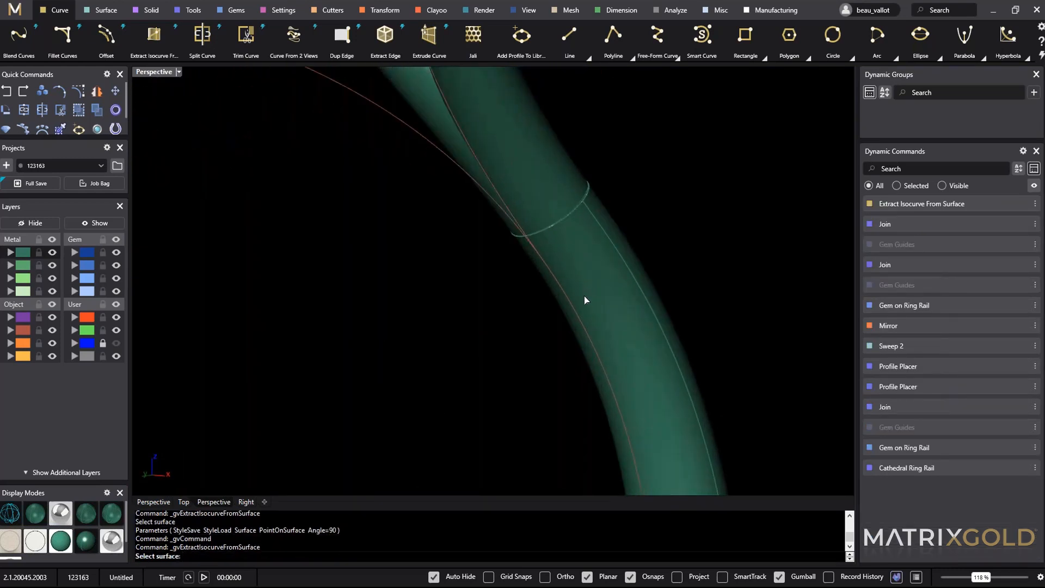
click(585, 300)
click(582, 311)
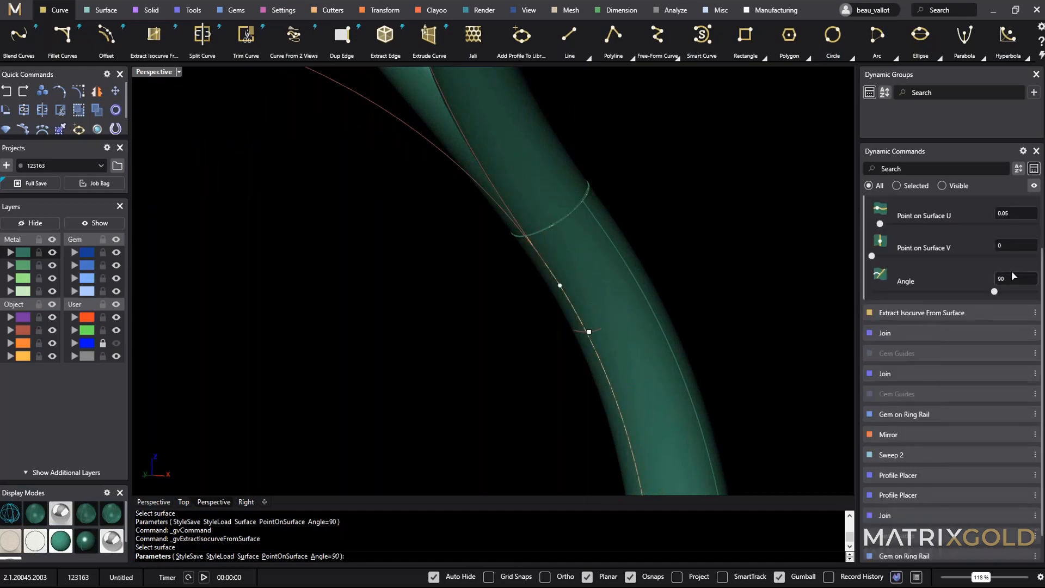
key(Return)
key(Return)
click(569, 300)
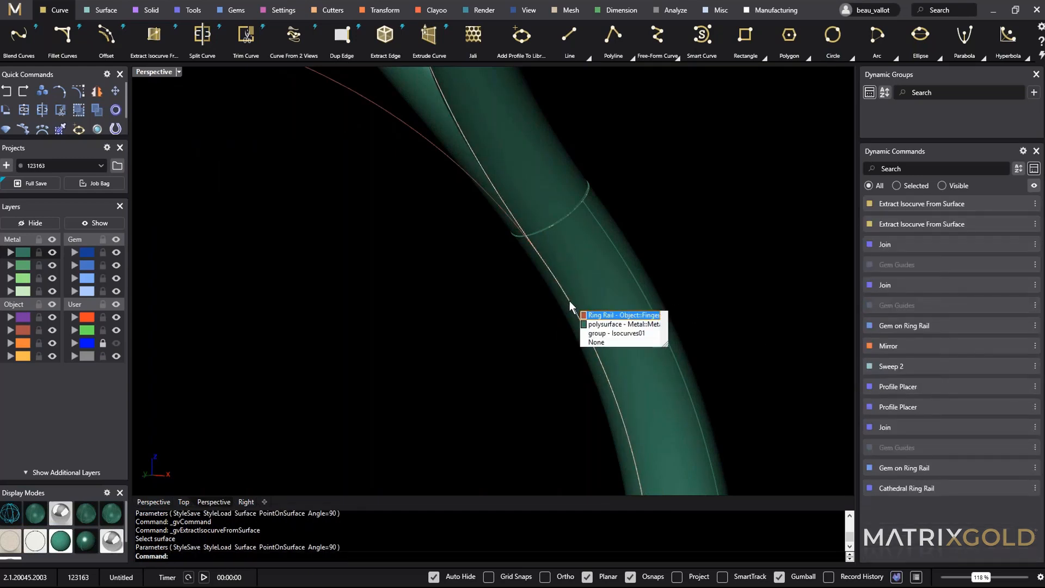
click(608, 333)
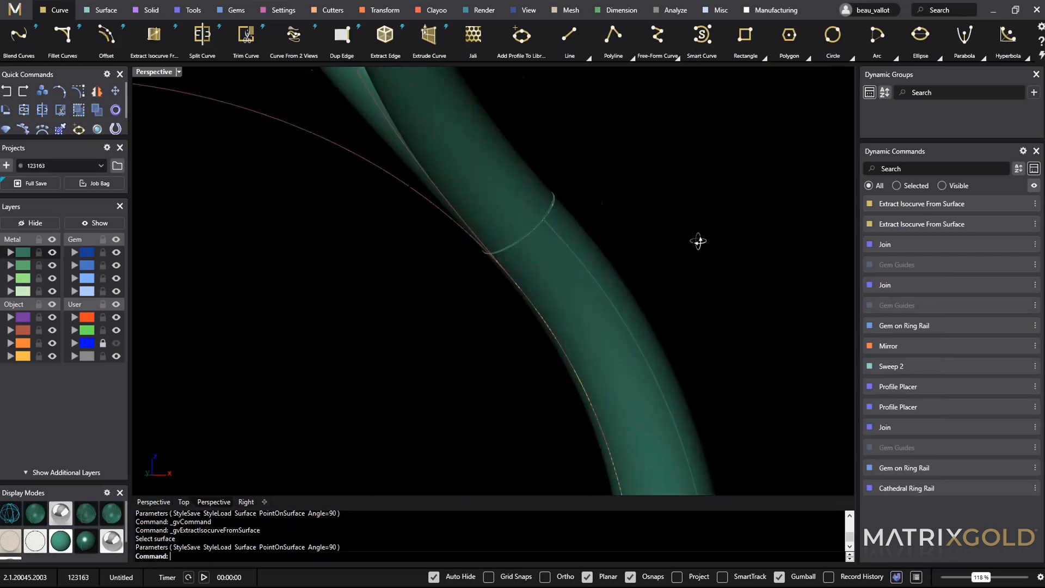
Examine the extracted shank isocurves and the inner and outer prong guide lines around the side gem.
right_drag(697, 240, 424, 296)
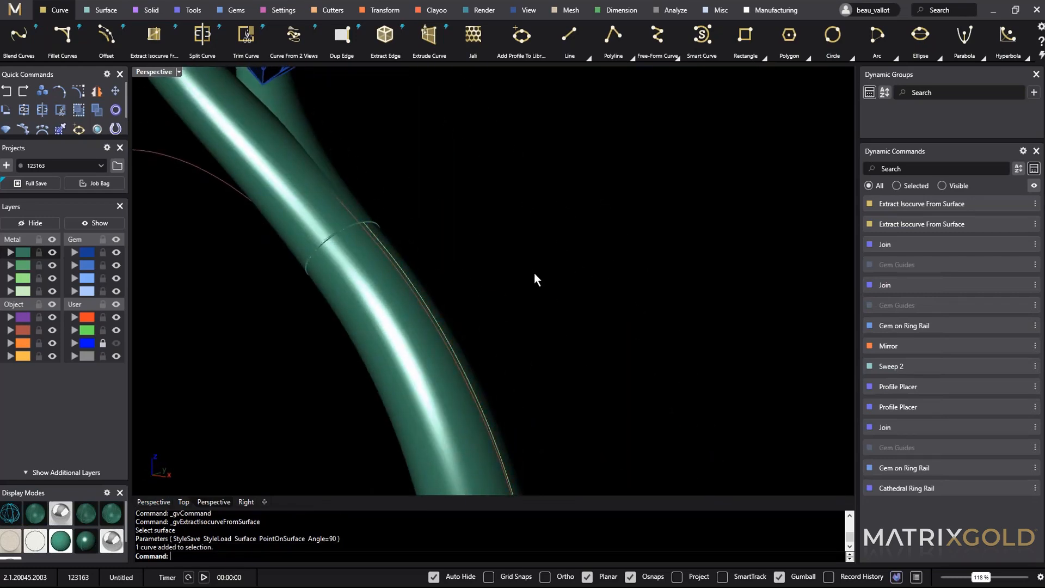
scroll(534, 273, down, 5)
right_drag(377, 247, 503, 309)
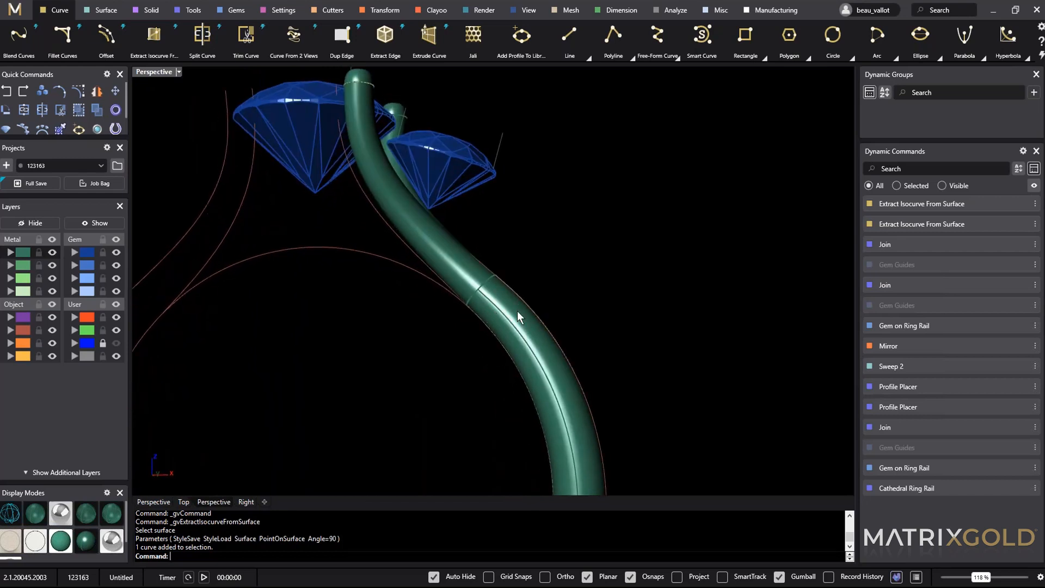
right_drag(517, 311, 443, 359)
scroll(373, 177, up, 7)
click(375, 136)
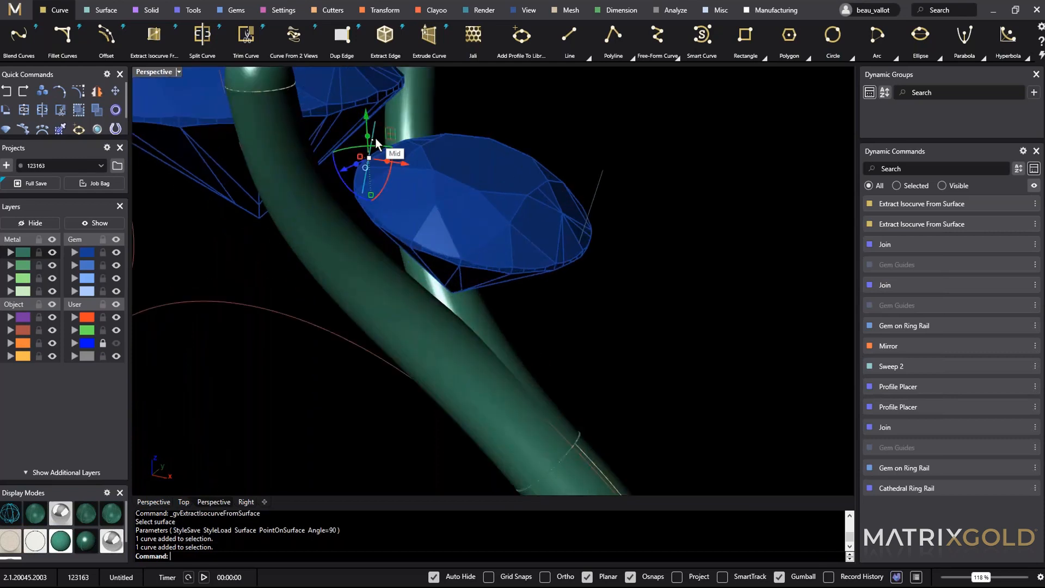
click(603, 186)
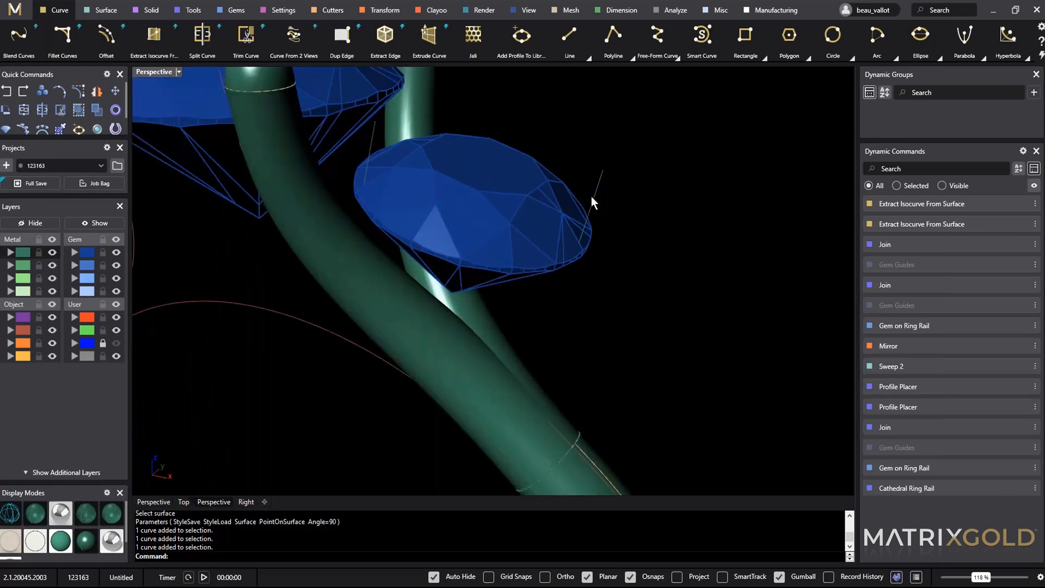
scroll(590, 202, down, 5)
right_drag(597, 245, 621, 196)
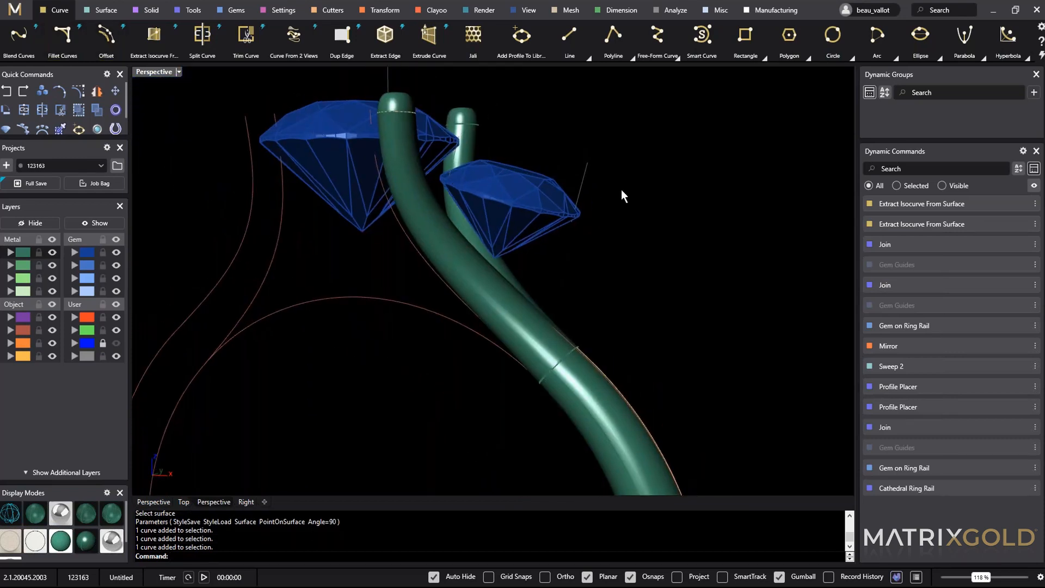
click(586, 181)
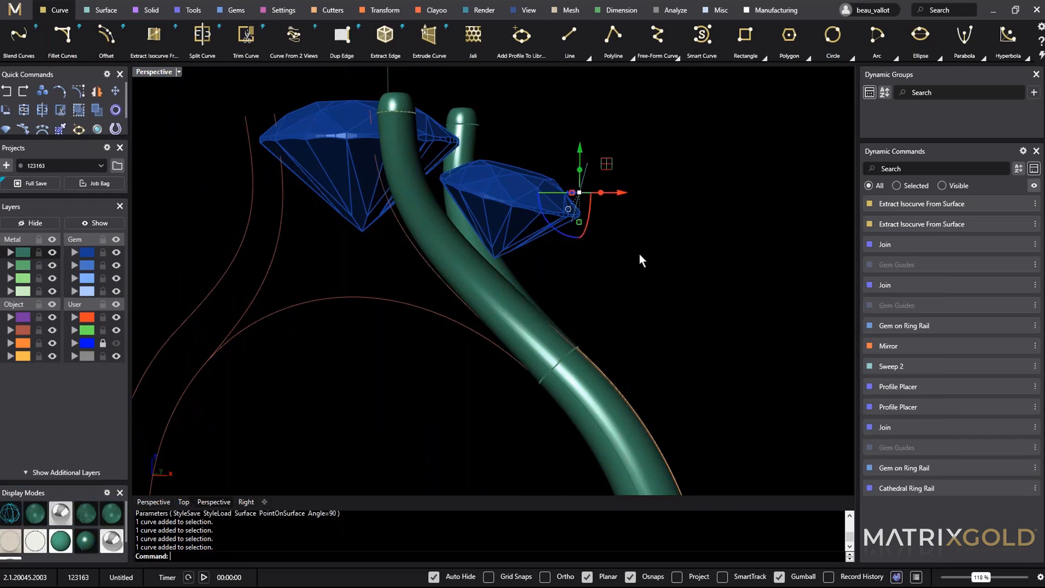
click(107, 52)
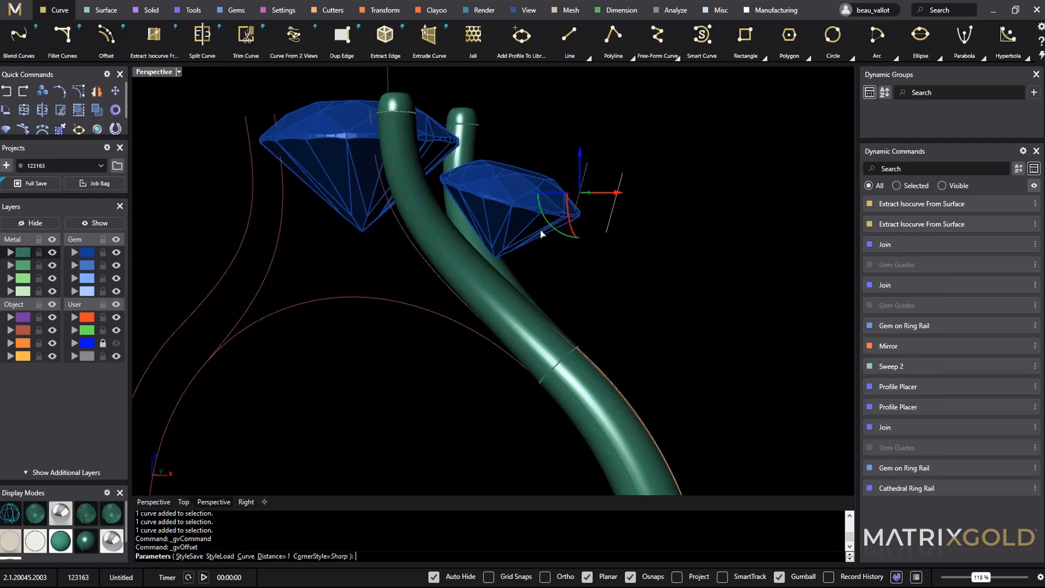
right_drag(542, 236, 580, 216)
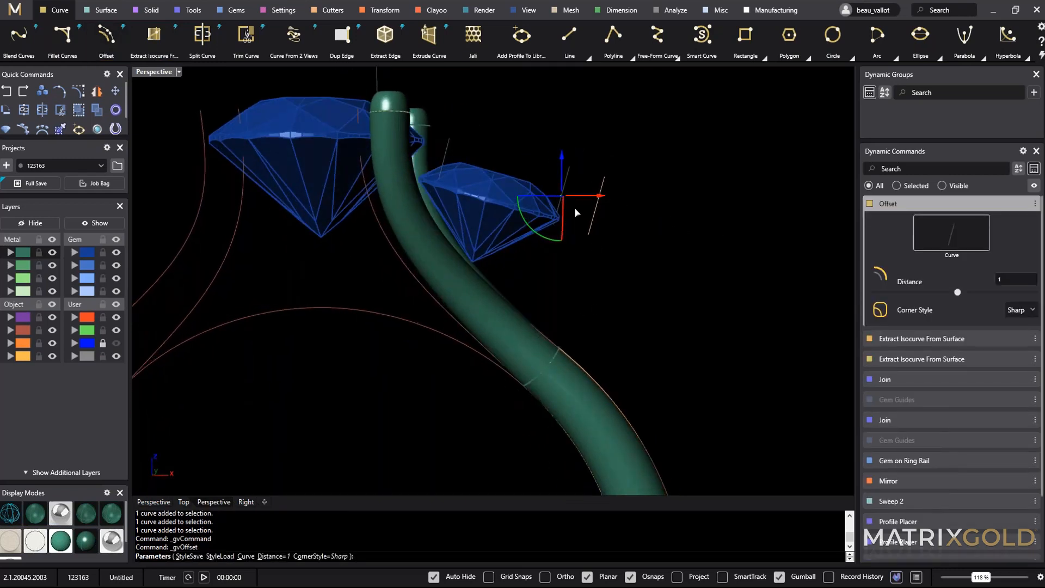
drag(597, 196, 579, 201)
right_drag(579, 201, 495, 287)
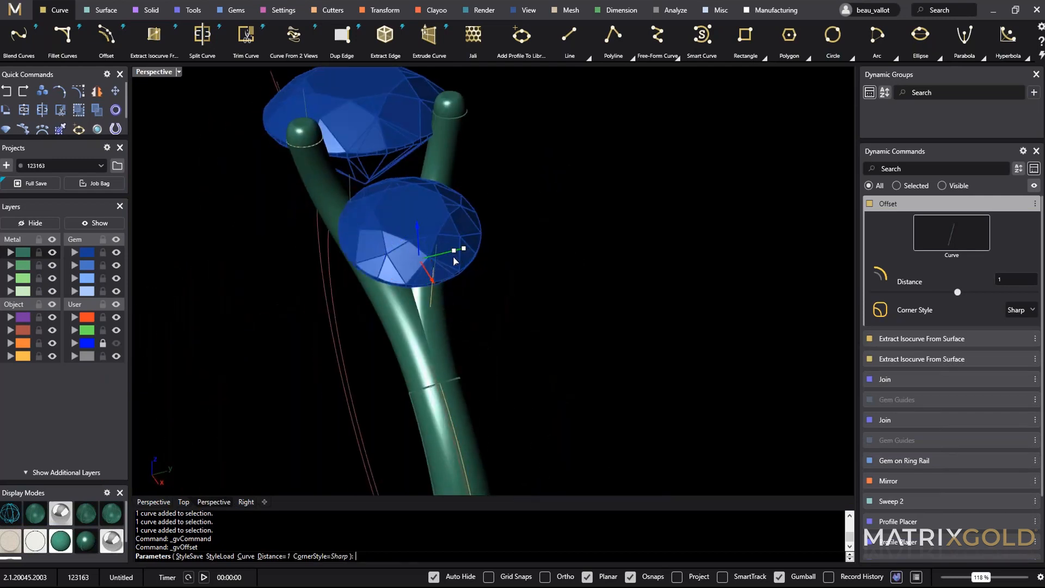
drag(495, 253, 484, 256)
key(Return)
Offset the side gem's outer prong guide line 0.8 mm outward, away from the gem.
click(438, 252)
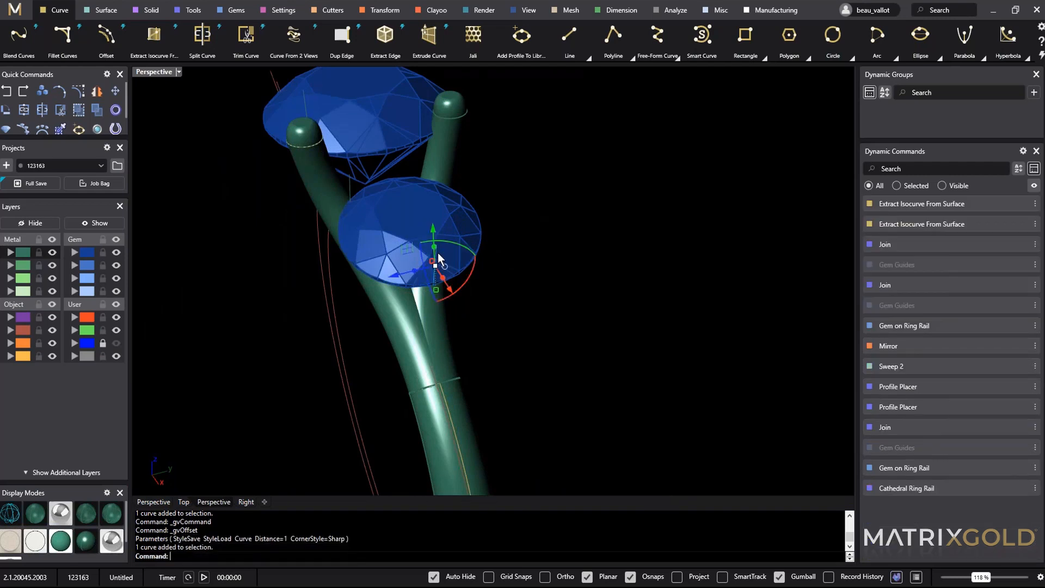
right_click(569, 282)
right_drag(569, 282, 622, 315)
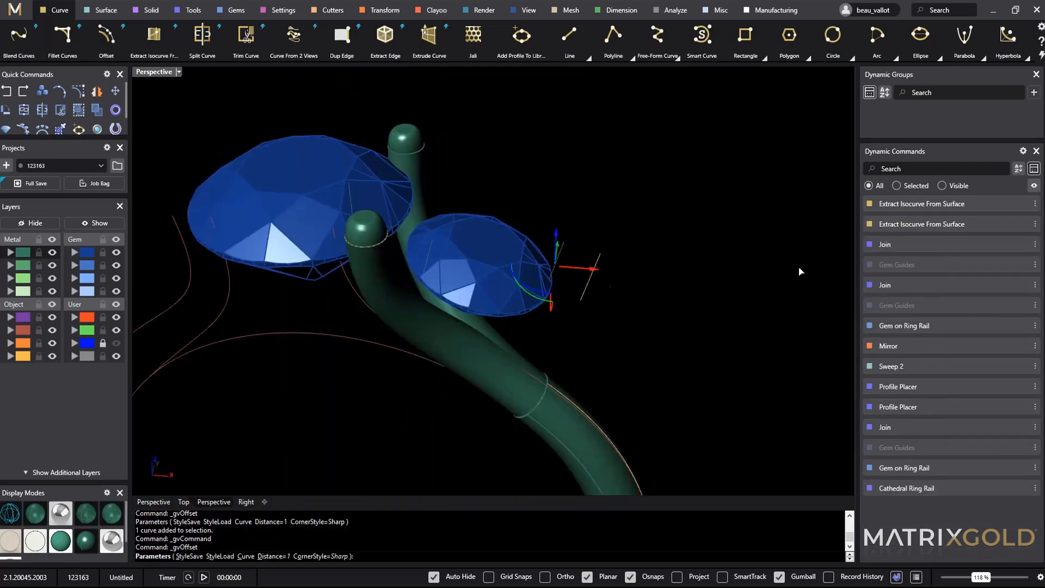
click(1003, 277)
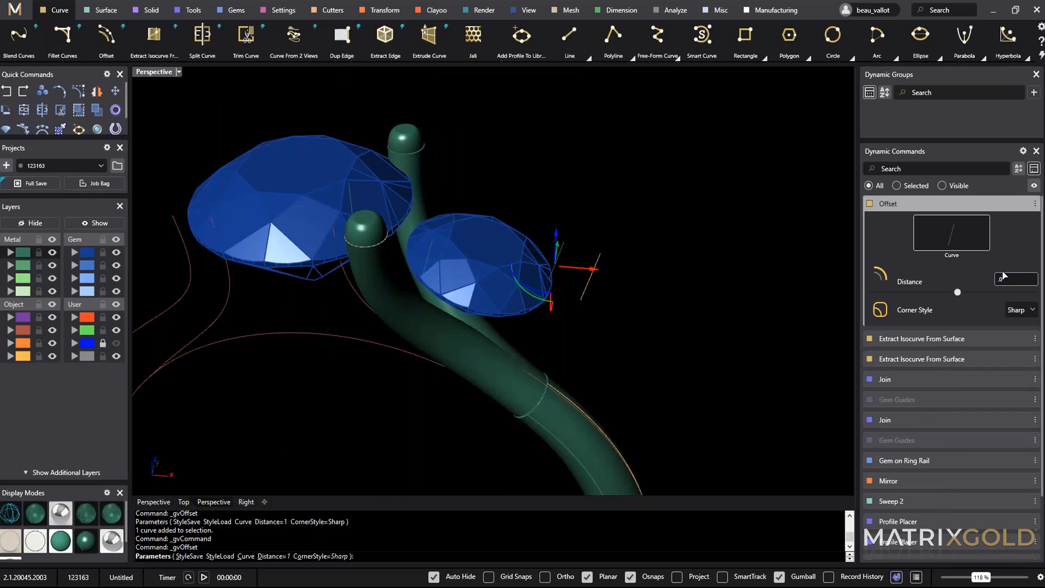
key(Return)
right_drag(805, 234, 618, 234)
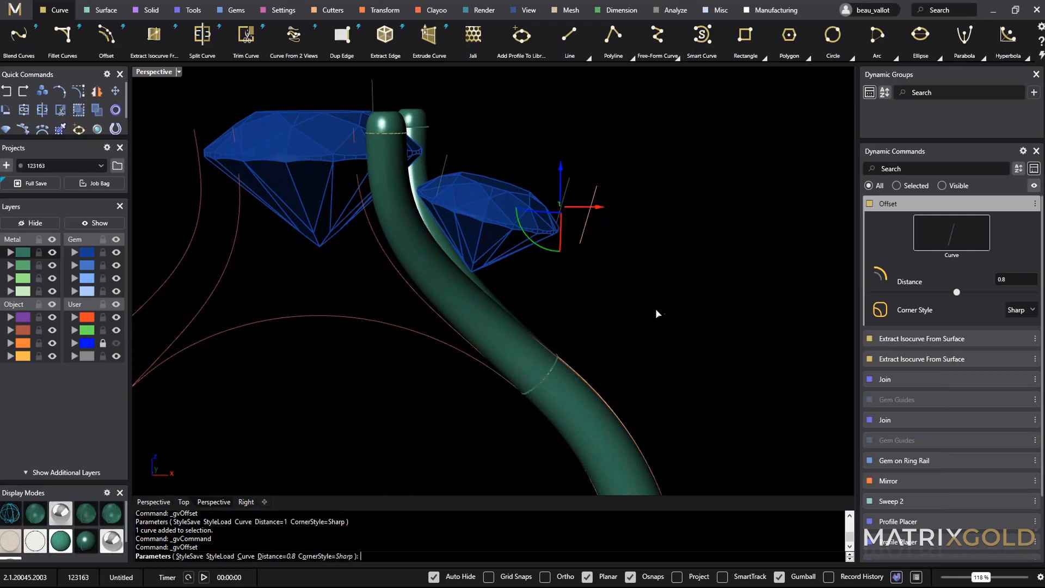
scroll(661, 315, down, 4)
right_drag(662, 315, 645, 294)
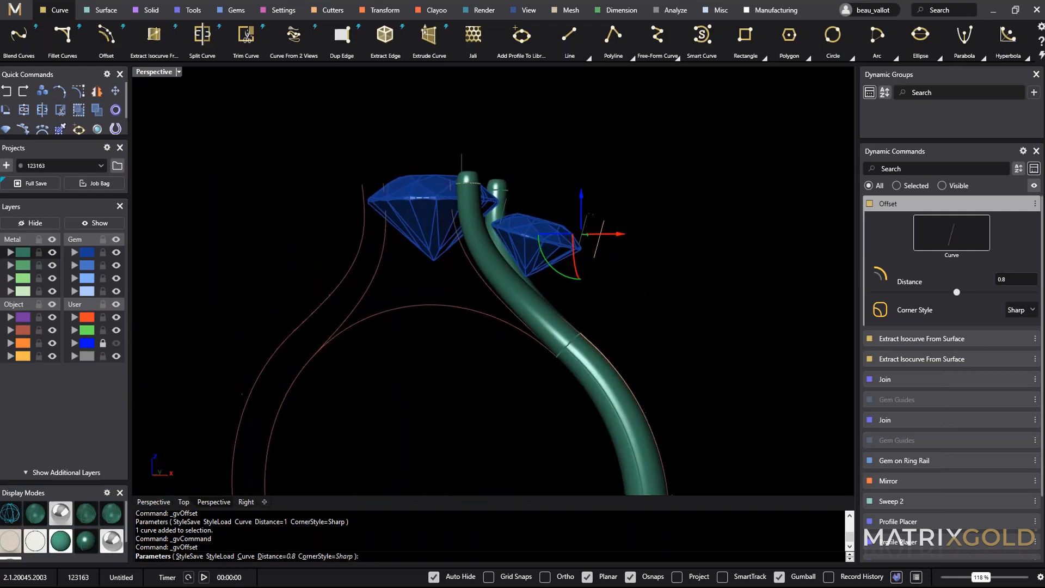
right_click(648, 280)
Offset the side gem's inner prong guide line, directing the offset away from the side gem toward the center stone.
scroll(454, 247, up, 5)
right_click(456, 223)
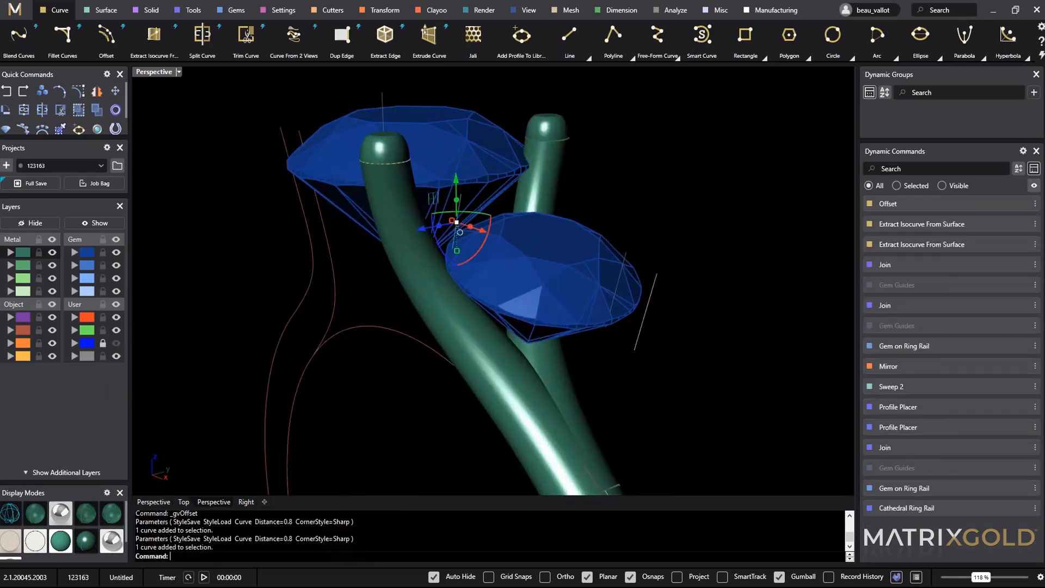
right_drag(455, 223, 457, 354)
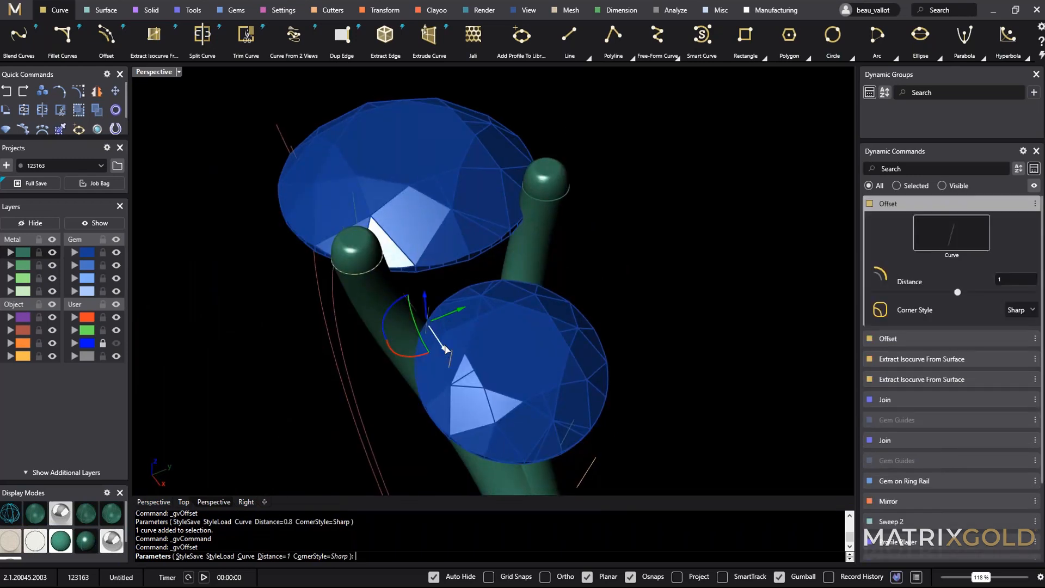
drag(445, 350, 384, 302)
drag(422, 255, 415, 256)
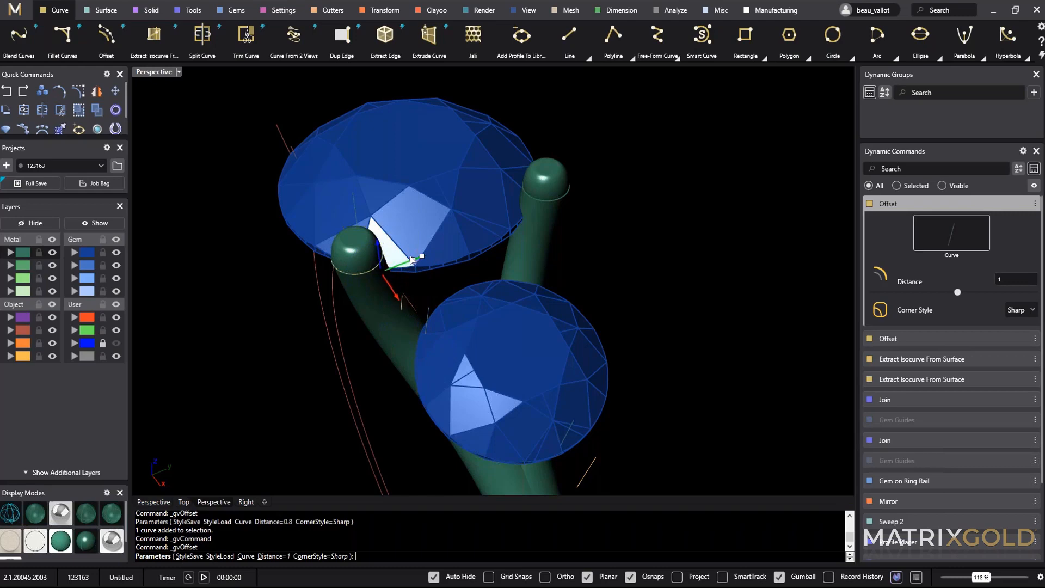
right_drag(478, 296, 593, 292)
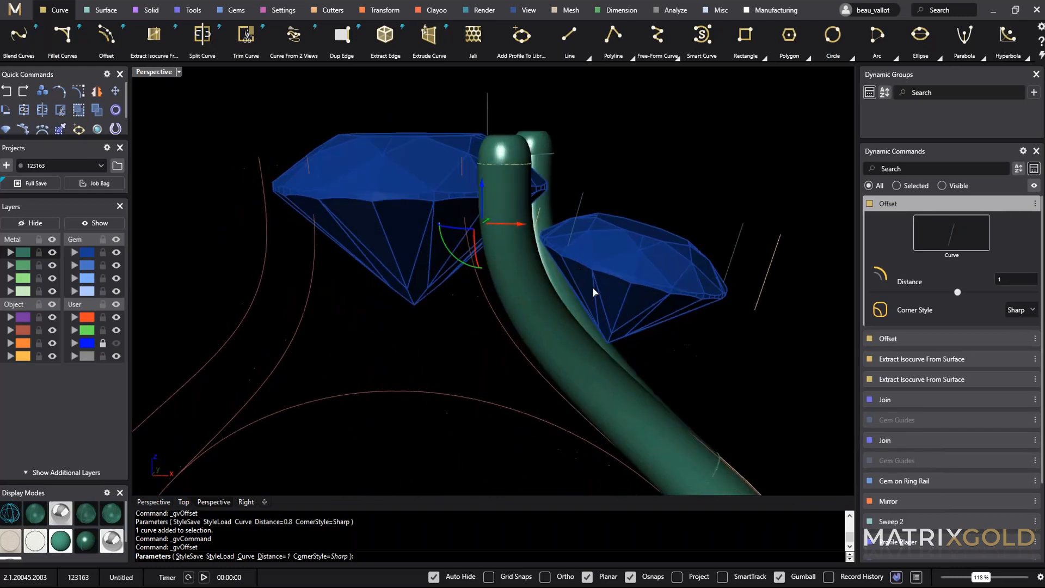
Fine-tune the placement handle of the small gem's guide-line Offset near the prong and accept it with distance 1 and sharp corners.
drag(520, 227, 525, 226)
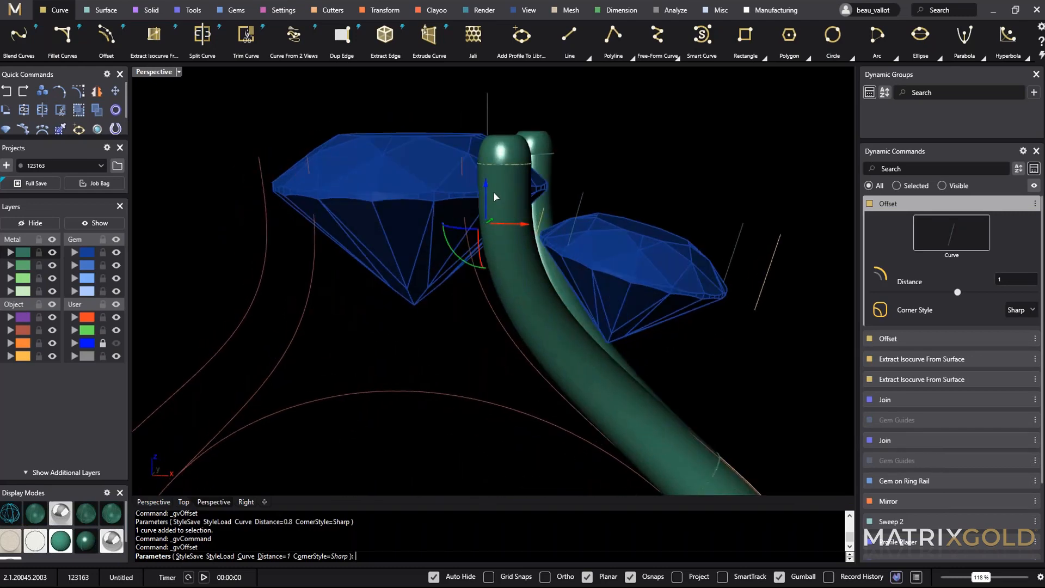
drag(487, 190, 487, 171)
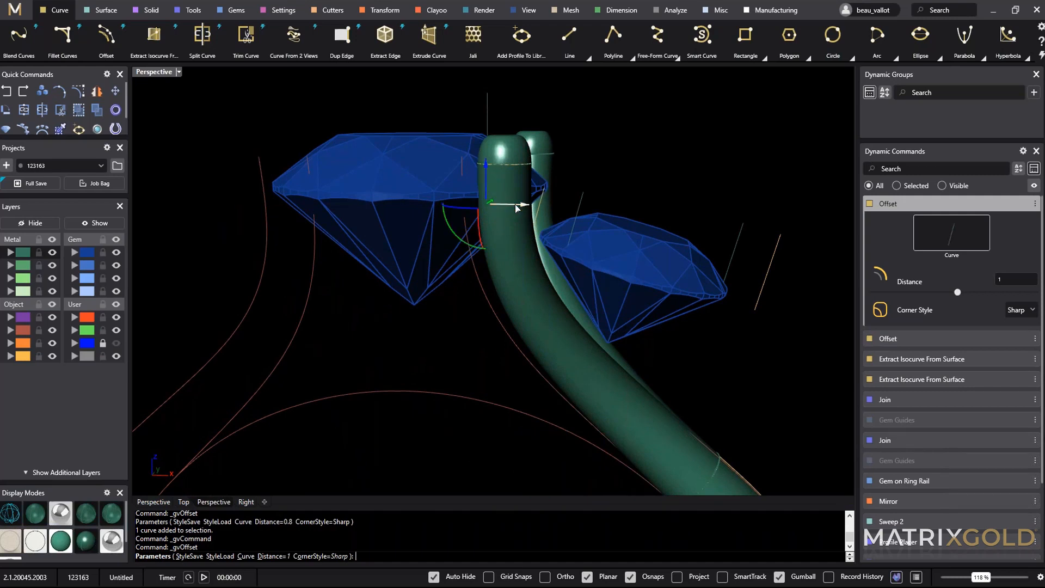
drag(516, 209, 524, 219)
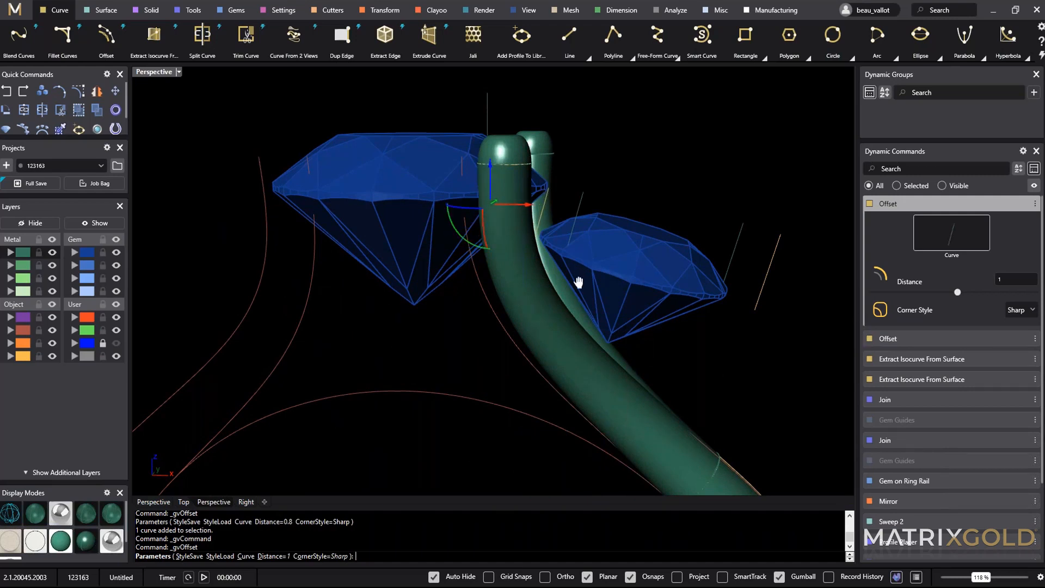
right_drag(573, 282, 489, 368)
scroll(385, 298, up, 4)
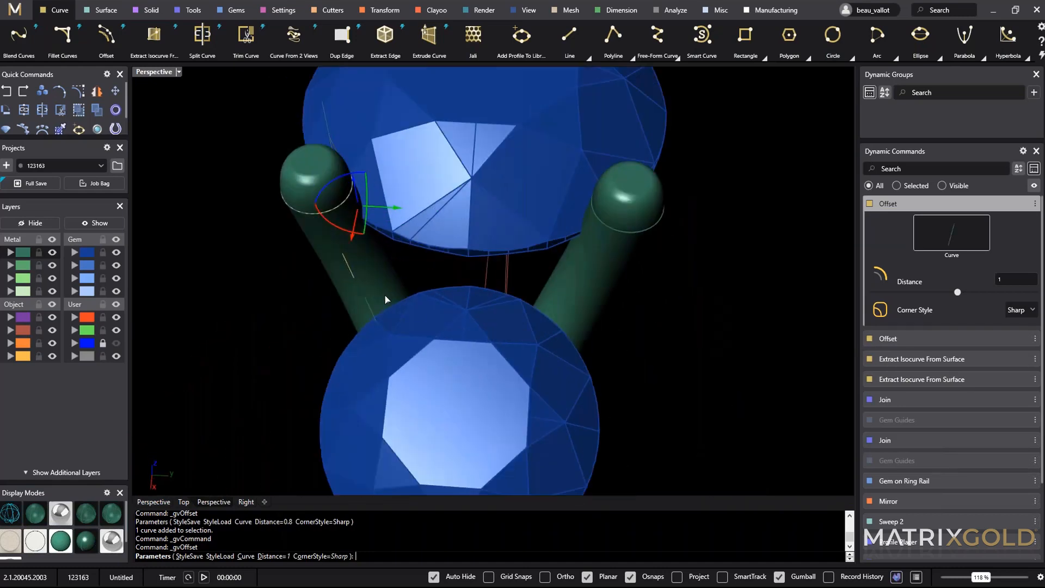
right_drag(385, 299, 350, 233)
drag(350, 232, 346, 235)
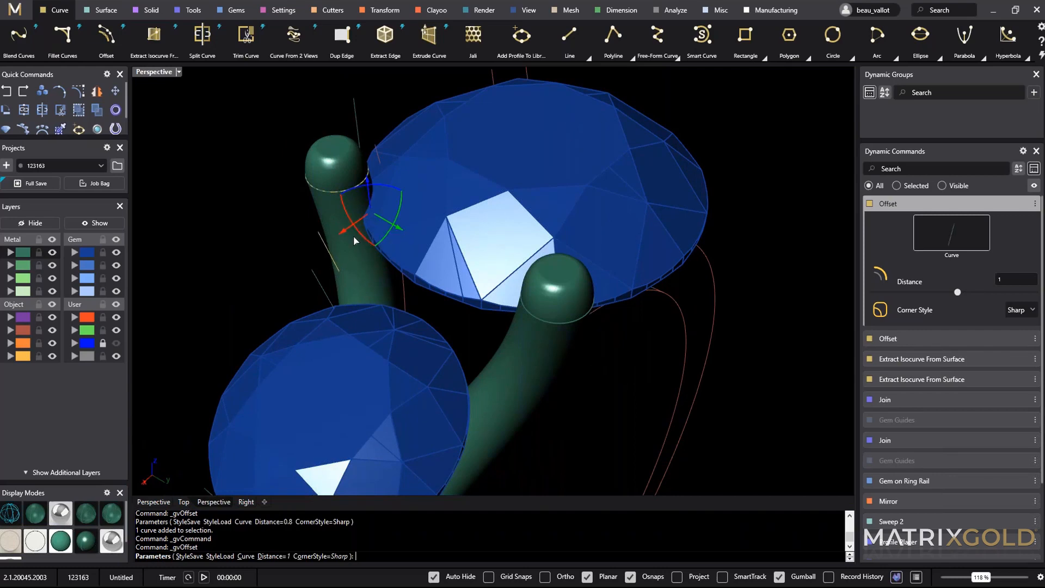
right_drag(393, 269, 646, 319)
key(Return)
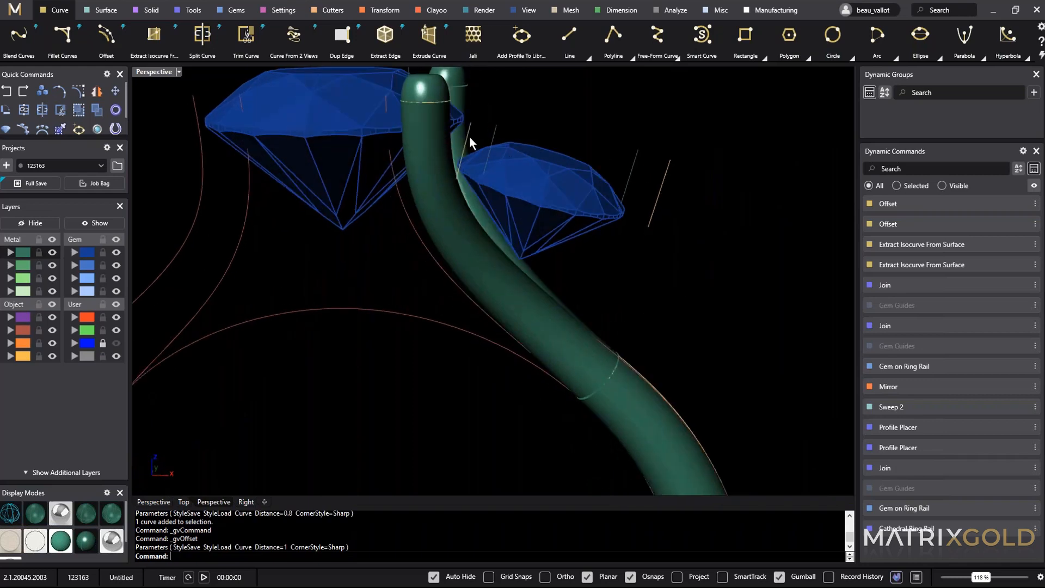
click(469, 137)
click(495, 138)
click(658, 175)
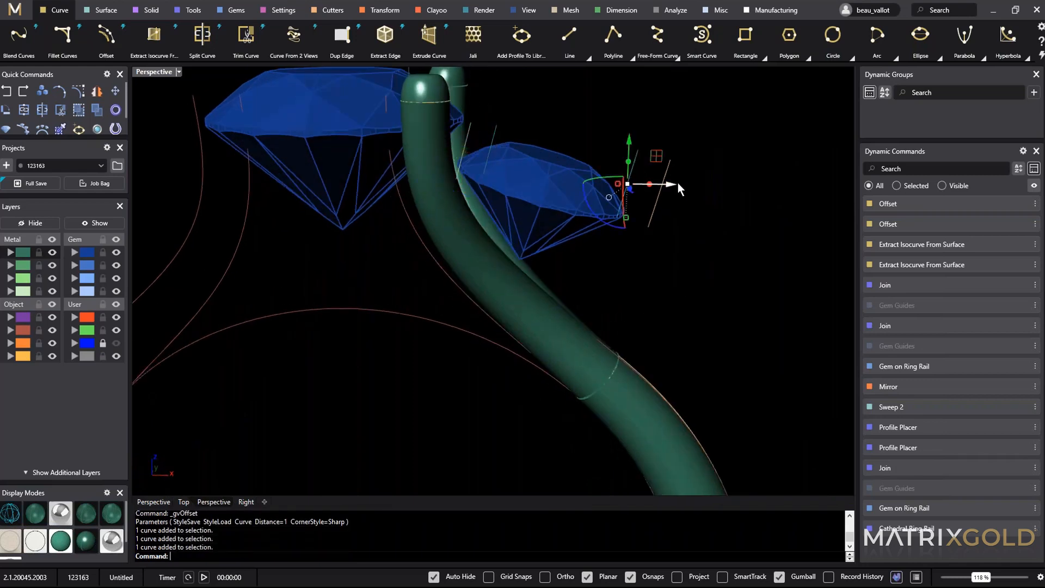
key(Escape)
Use Blend Curves on the offset line between the two gems and the curve along the inside of the shank.
scroll(650, 298, down, 3)
right_drag(665, 322, 713, 298)
scroll(713, 299, up, 3)
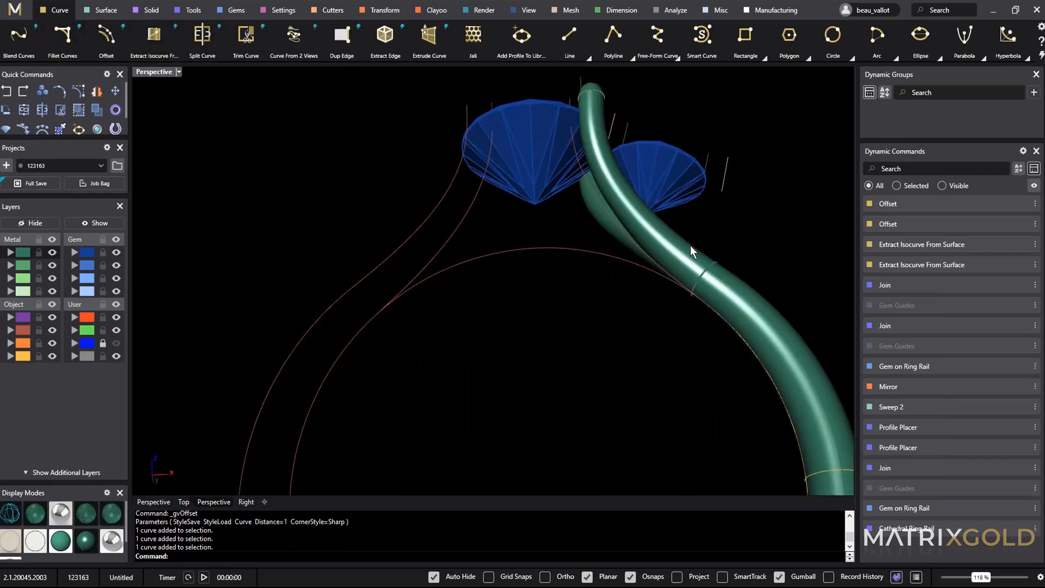
click(613, 135)
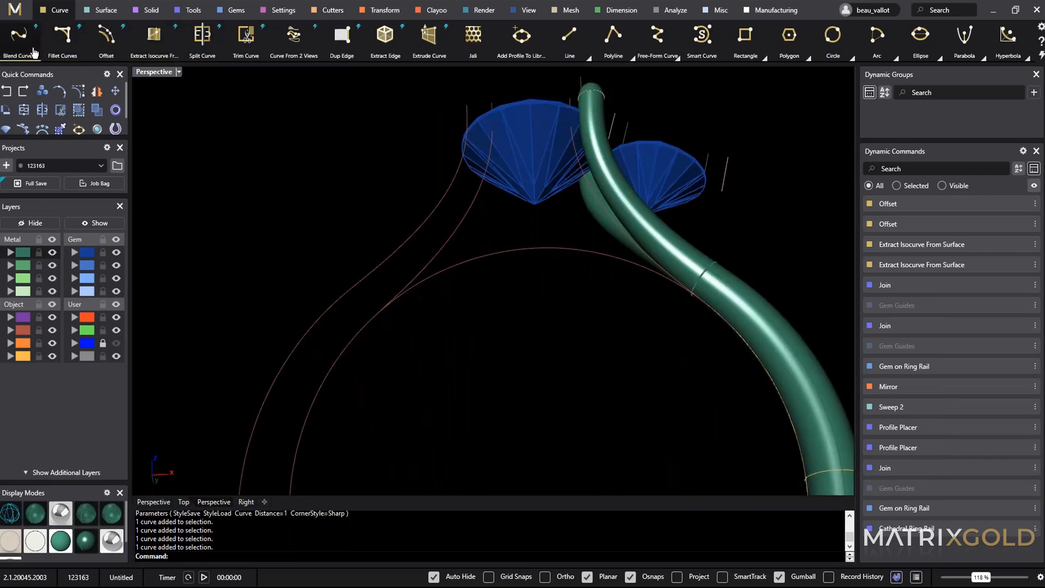
scroll(612, 181, up, 5)
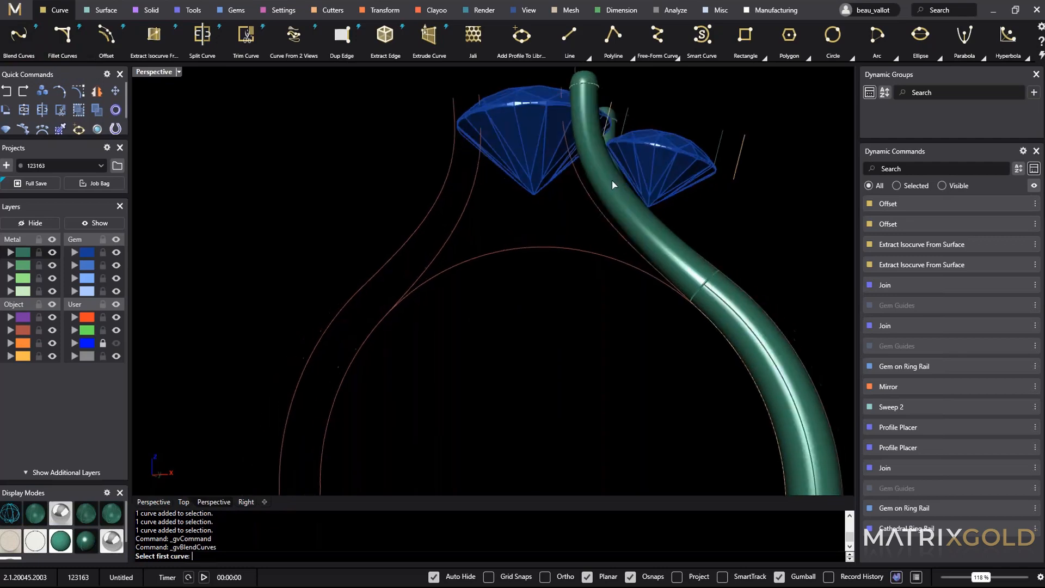
click(604, 106)
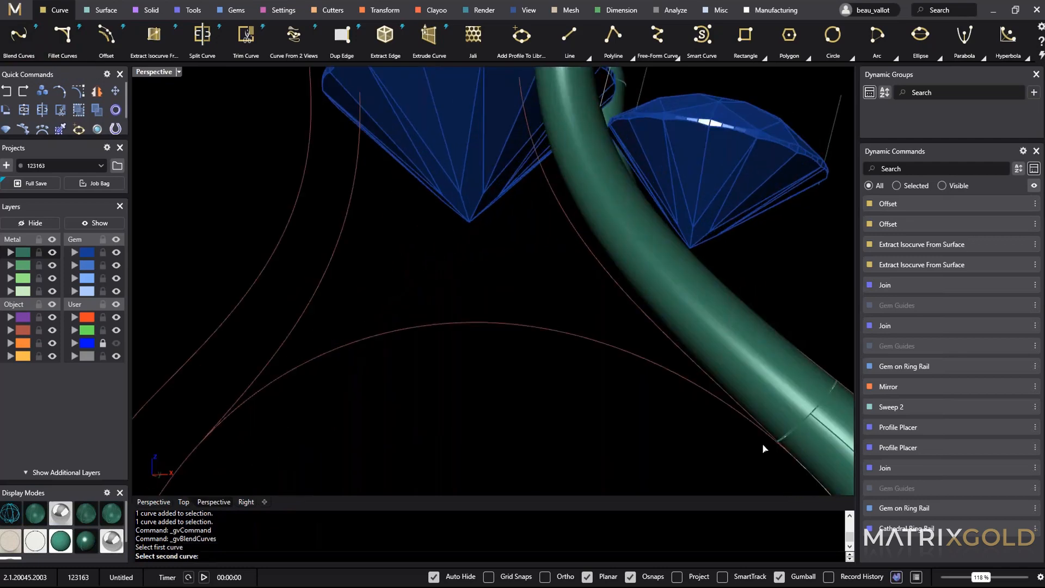
scroll(761, 443, up, 8)
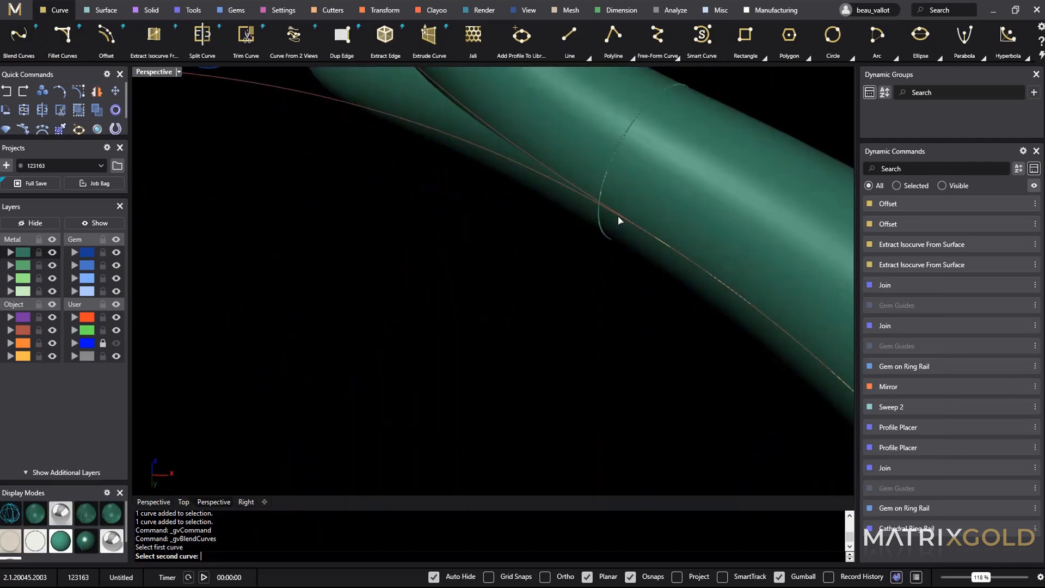
click(661, 239)
click(710, 263)
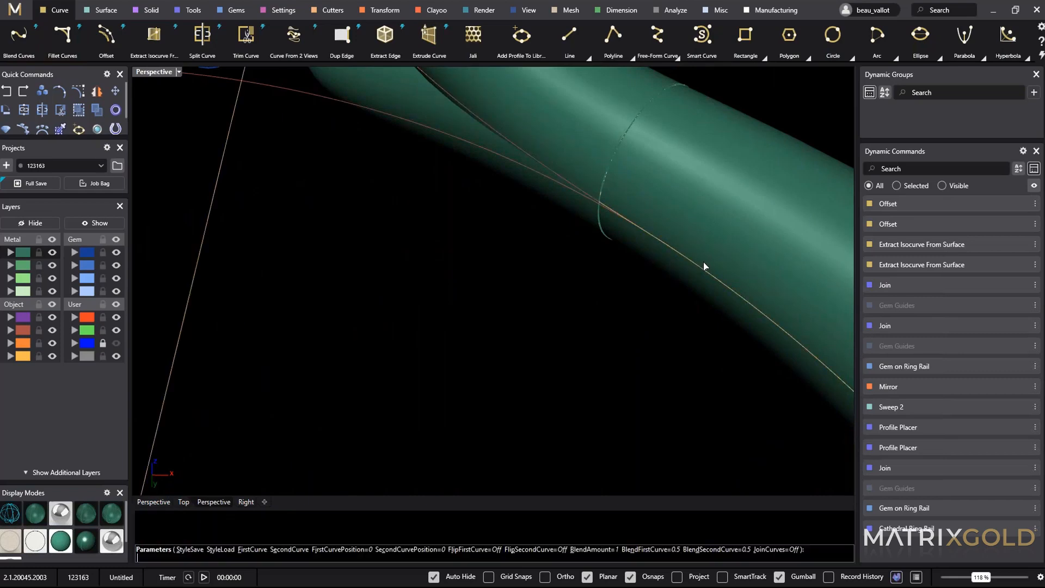
Set the blend's second curve position to 0.65 and its second curve blend value to 0.8.
scroll(628, 251, down, 8)
scroll(627, 251, down, 5)
right_drag(629, 236, 501, 307)
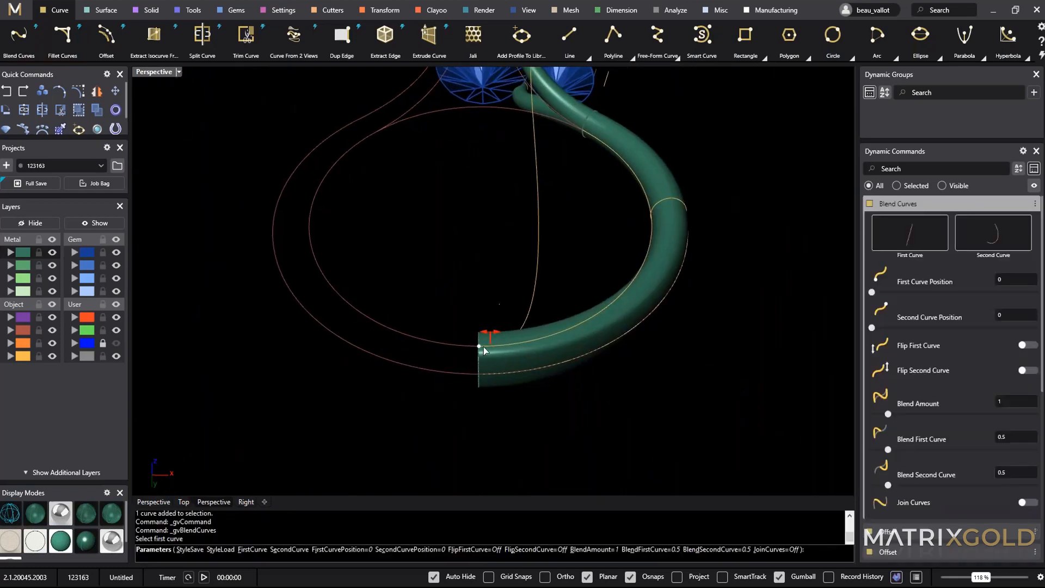
drag(484, 348, 652, 211)
right_drag(652, 211, 660, 264)
scroll(598, 250, up, 5)
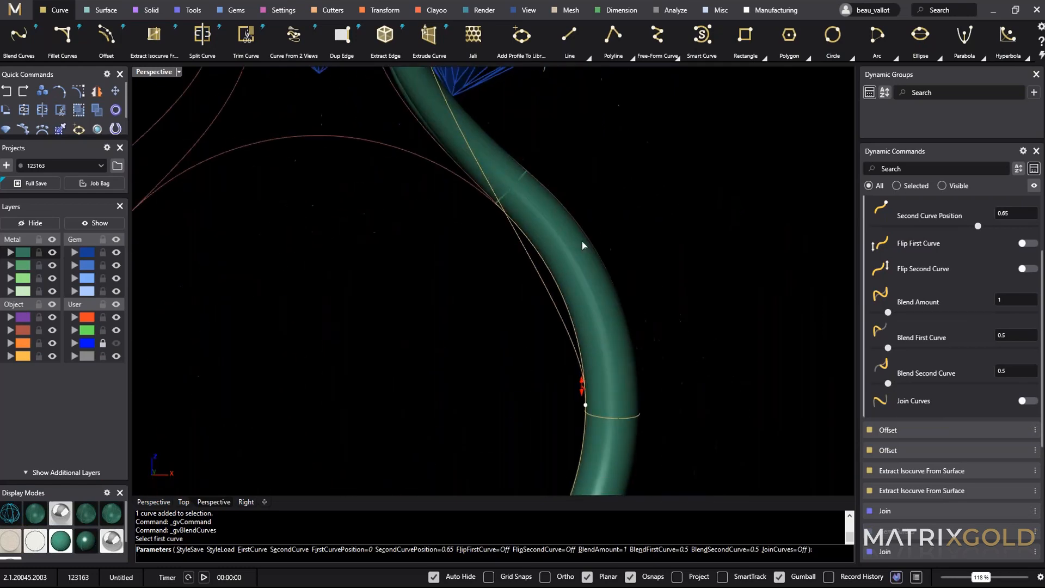
drag(581, 385, 581, 375)
Set the first curve position to 0.36 and first curve blend to 0.4, and enable joining of the curves.
shift+right_drag(534, 239, 567, 352)
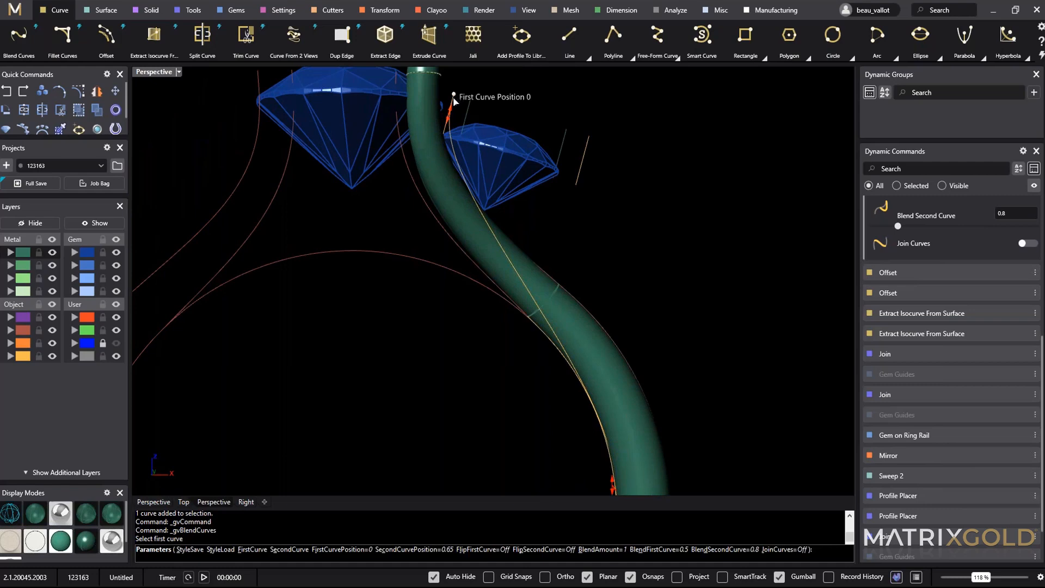
drag(453, 98, 445, 125)
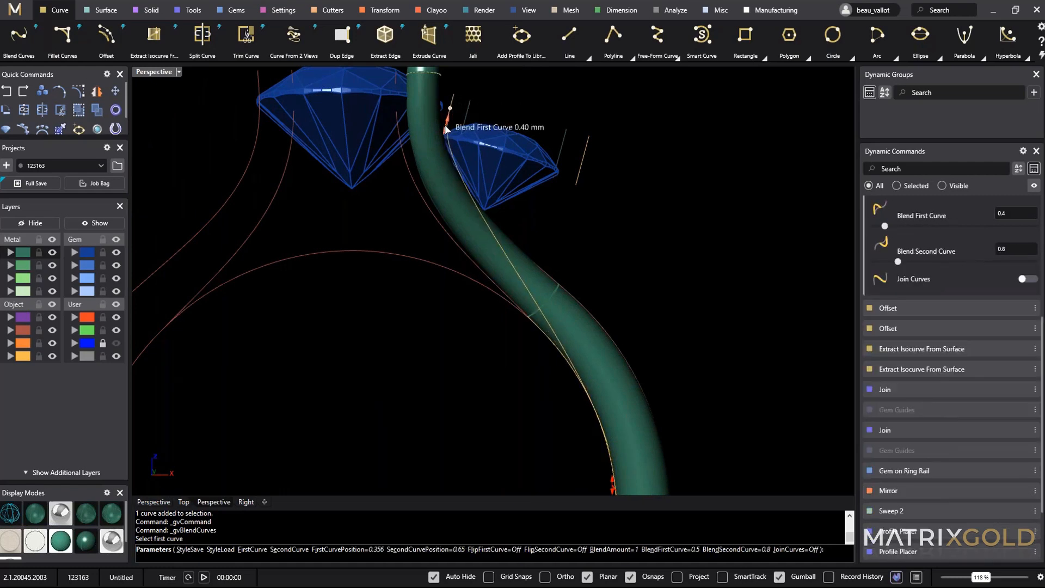
scroll(588, 296, down, 3)
scroll(512, 237, up, 4)
scroll(892, 212, up, 4)
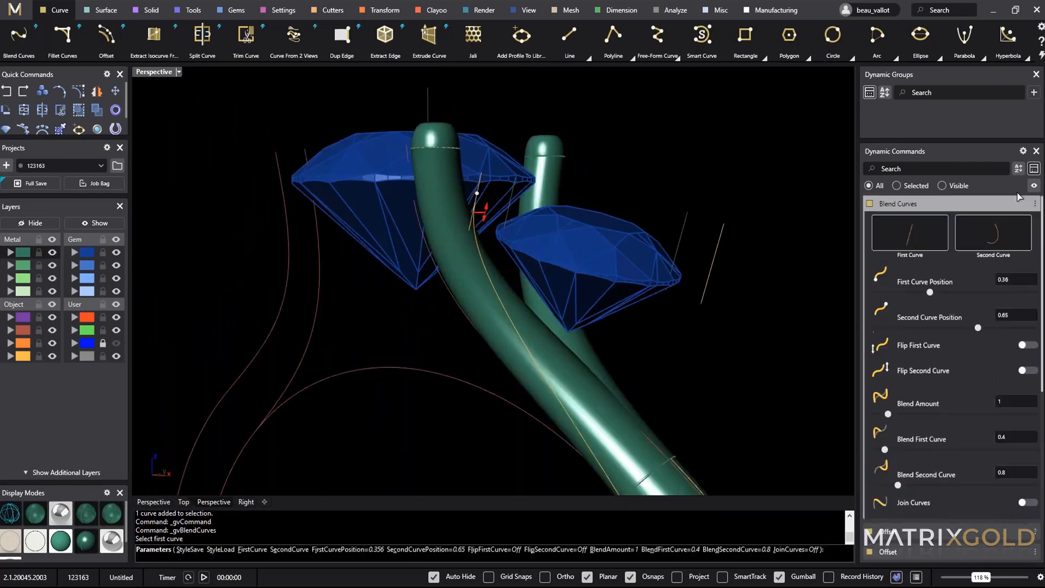
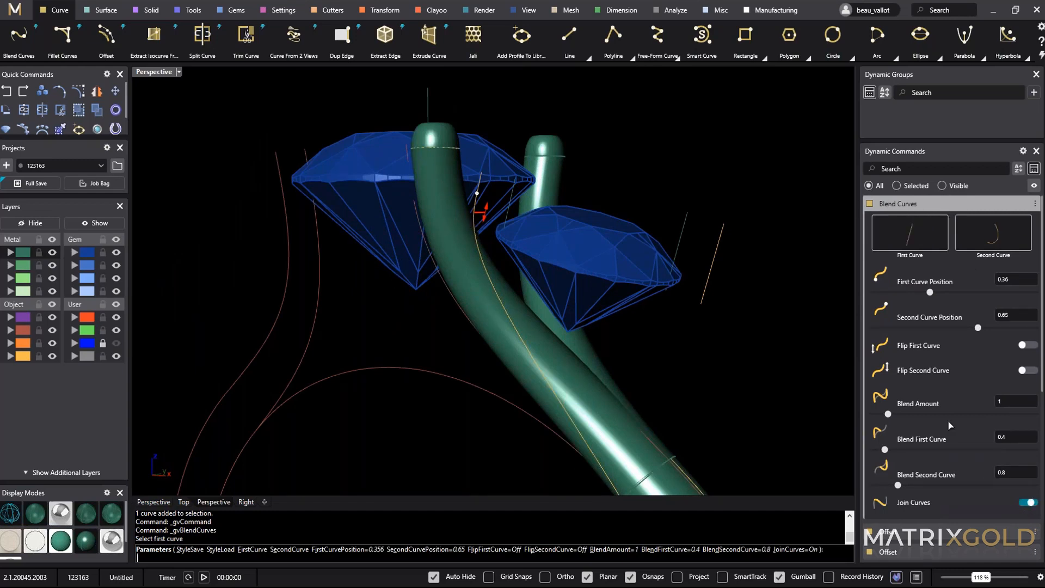
Adjust the blend's start along the line beside the small gem to a first curve position of 0.42.
shift+right_drag(710, 305, 609, 199)
scroll(610, 198, down, 4)
right_drag(648, 282, 571, 136)
scroll(545, 117, up, 4)
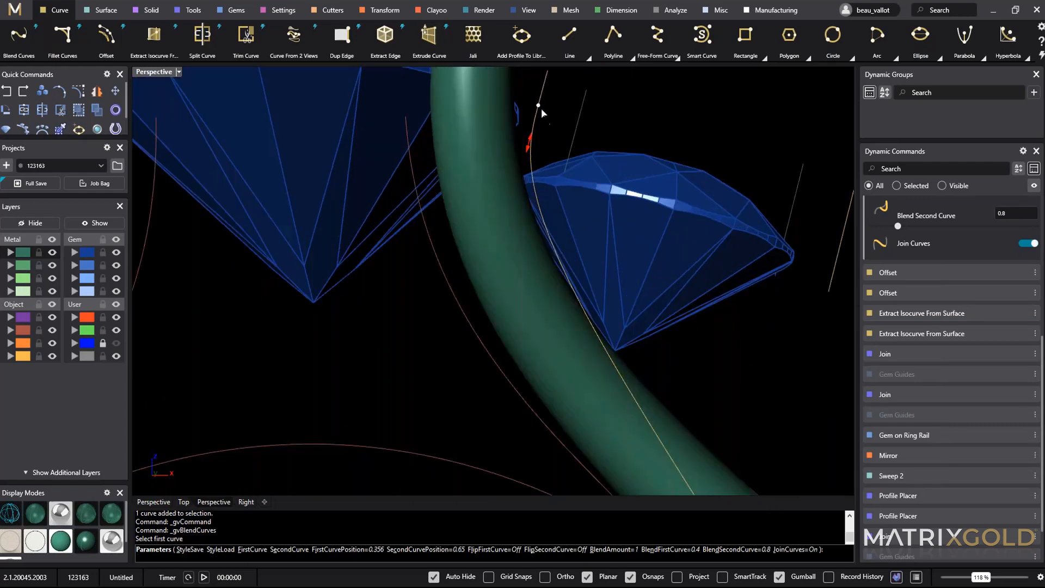
drag(538, 111, 535, 119)
Increase the second curve blend value to 0.9 and accept the joined blend.
scroll(616, 222, down, 5)
shift+right_drag(675, 330, 668, 366)
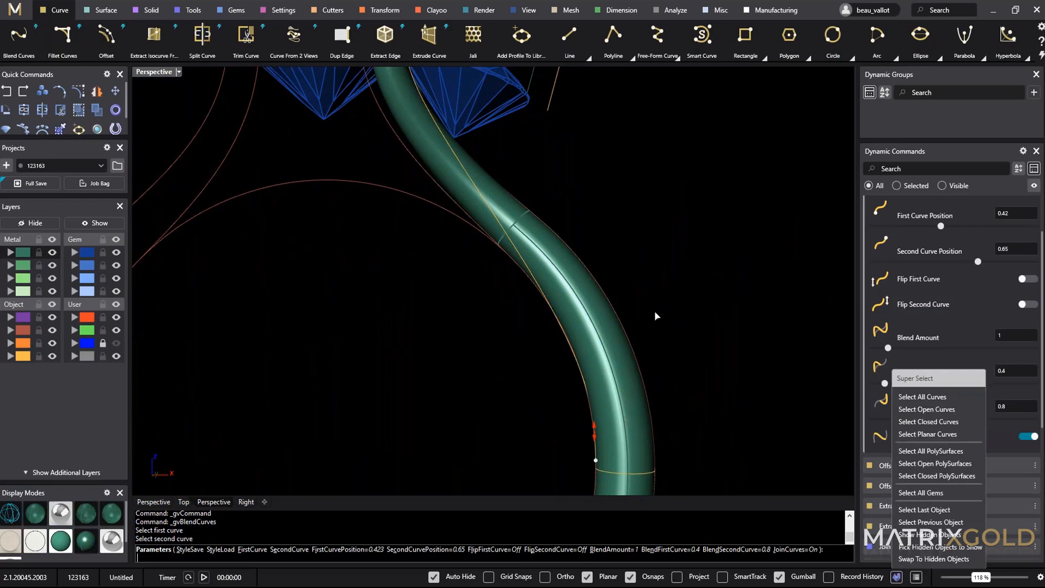
mouse_move(654, 311)
right_down()
mouse_move(653, 287)
mouse_move(650, 302)
right_up()
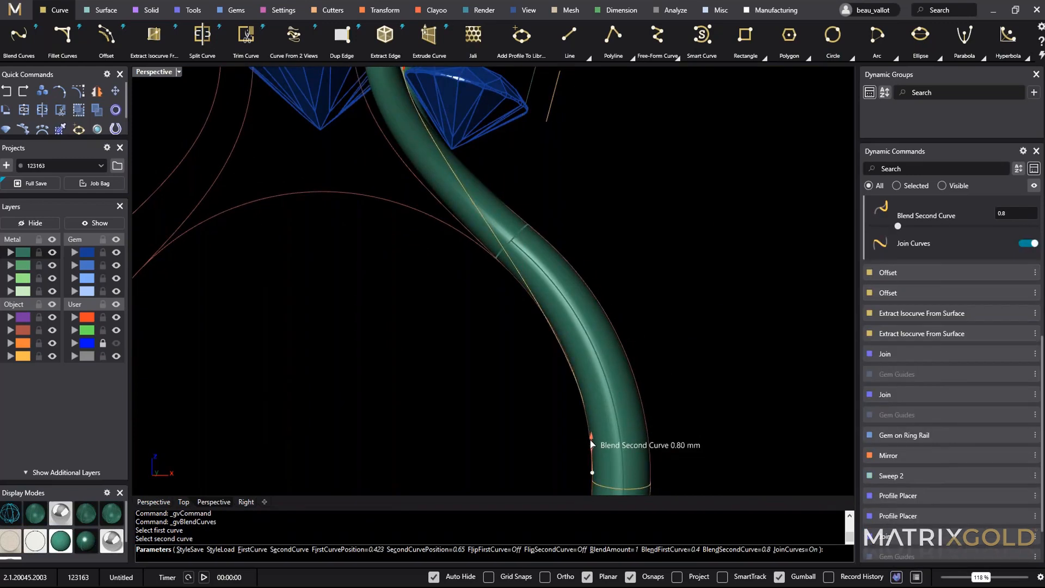
drag(591, 444, 591, 439)
scroll(657, 406, down, 3)
right_drag(657, 406, 680, 436)
right_click(681, 368)
scroll(680, 435, up, 4)
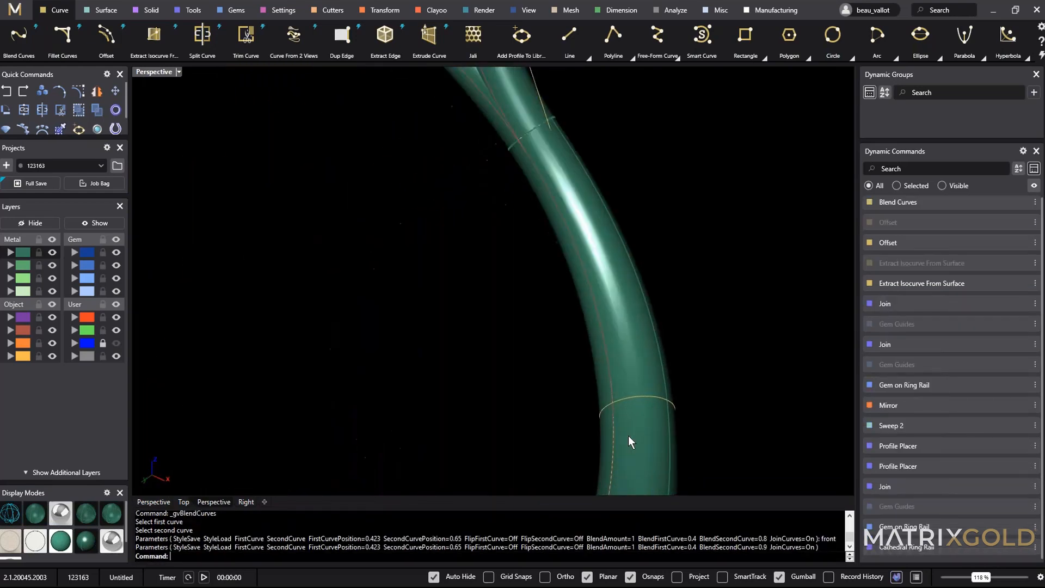
click(609, 442)
drag(505, 397, 505, 401)
click(513, 335)
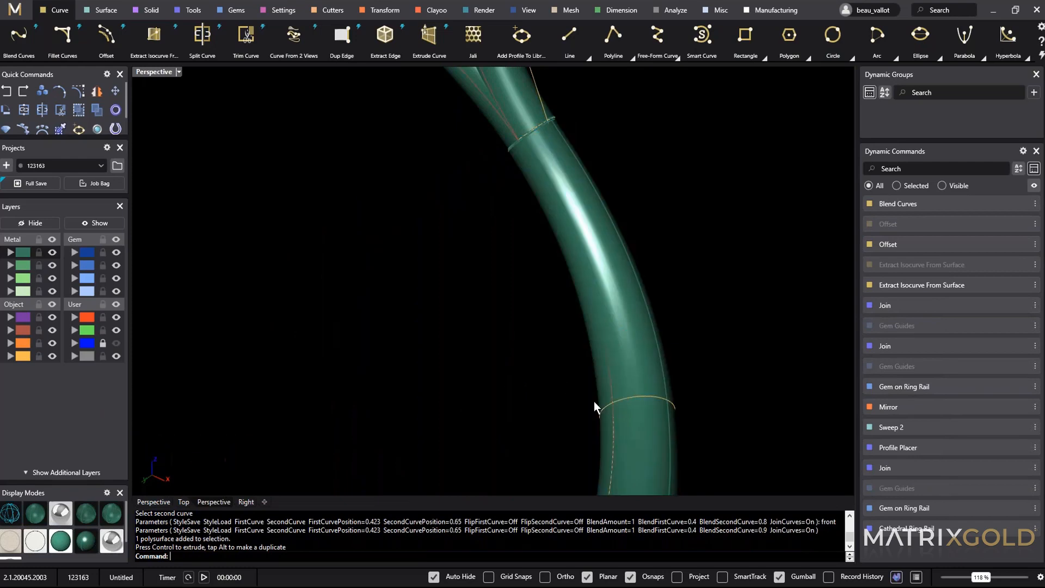
key(ctrl+z)
Examine the joined blend curve along the shank from several angles, from the small gem down the inside of the band.
shift+right_drag(556, 368, 498, 227)
click(498, 226)
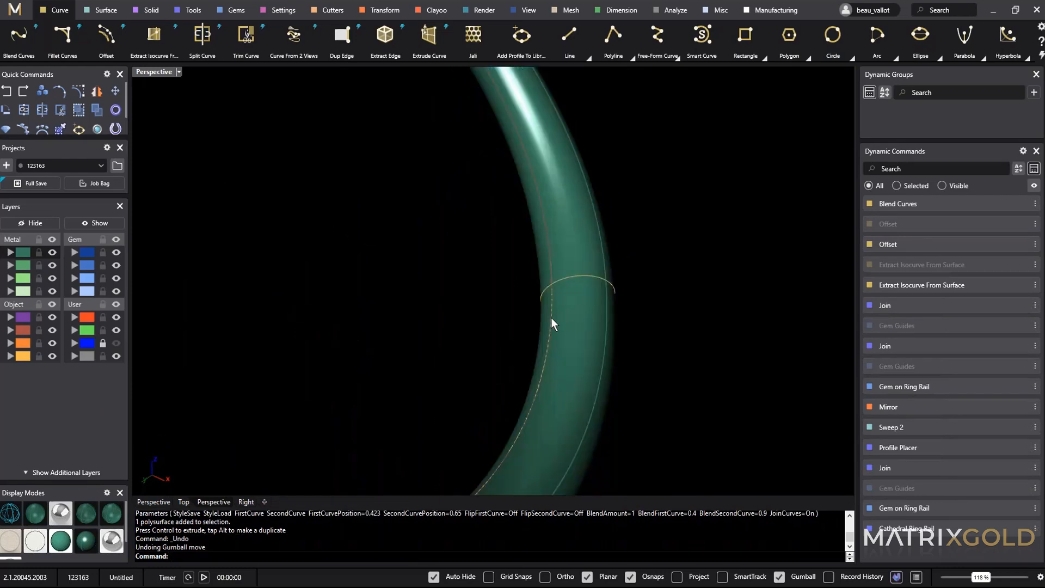
click(551, 318)
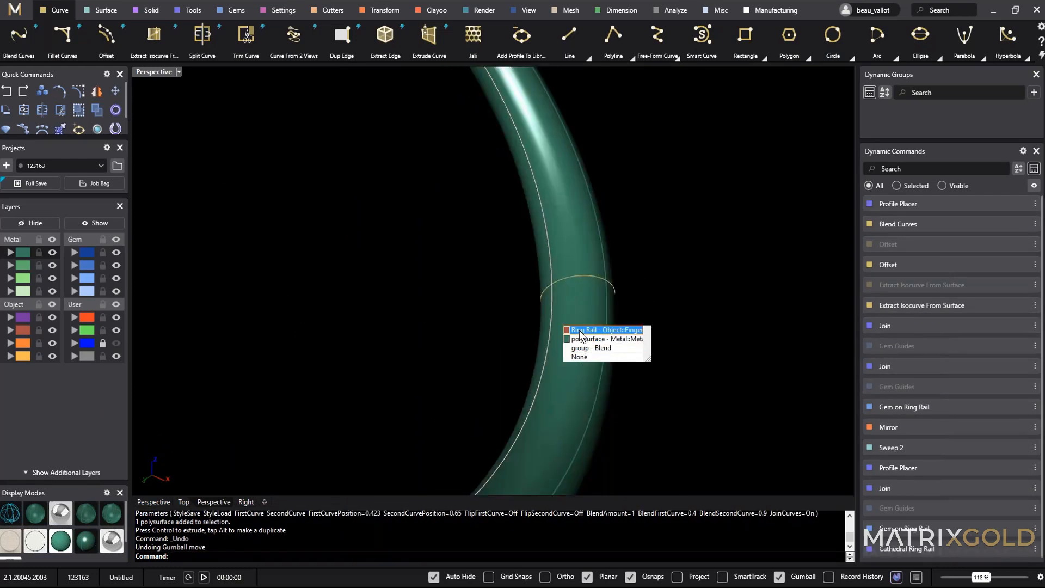
click(473, 243)
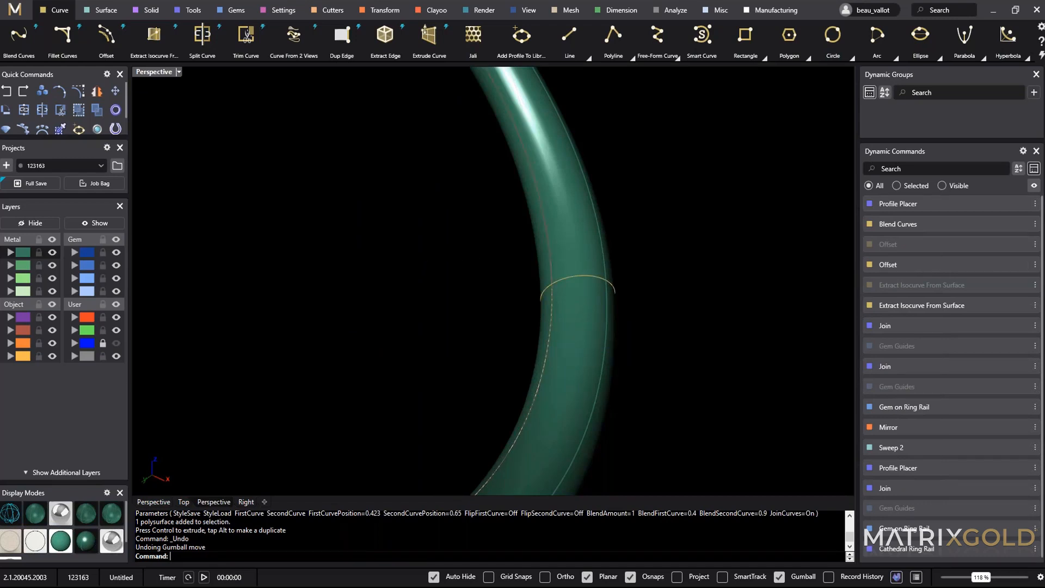
right_drag(474, 243, 413, 293)
right_drag(784, 250, 520, 220)
click(389, 139)
right_drag(390, 139, 571, 367)
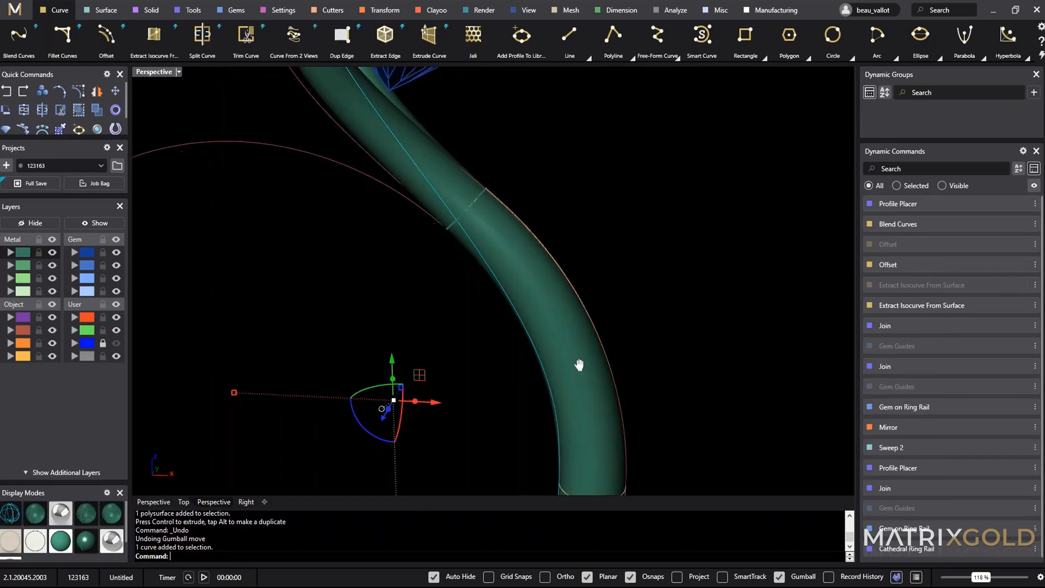
scroll(533, 194, up, 2)
right_drag(387, 469, 547, 317)
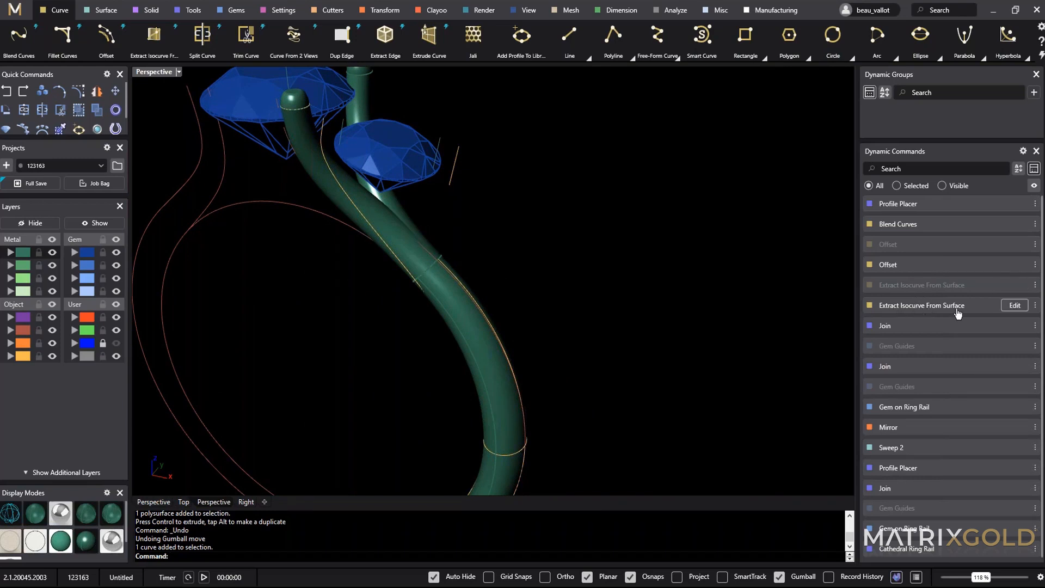
Show the hidden Extract Isocurve From Surface result and select the restored curve on the inside of the shank.
click(1034, 286)
click(1006, 325)
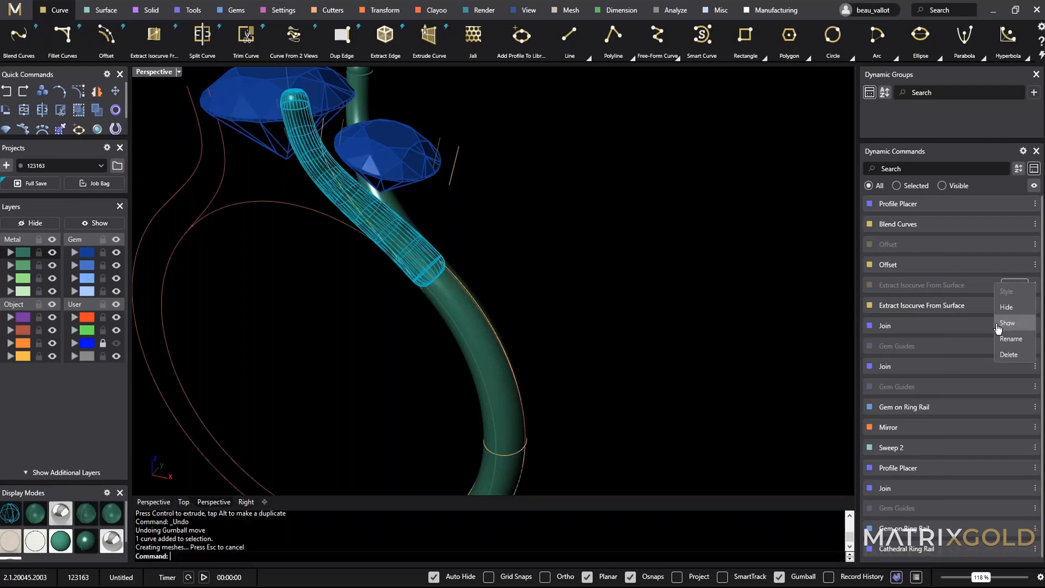
right_drag(794, 337, 571, 292)
click(578, 295)
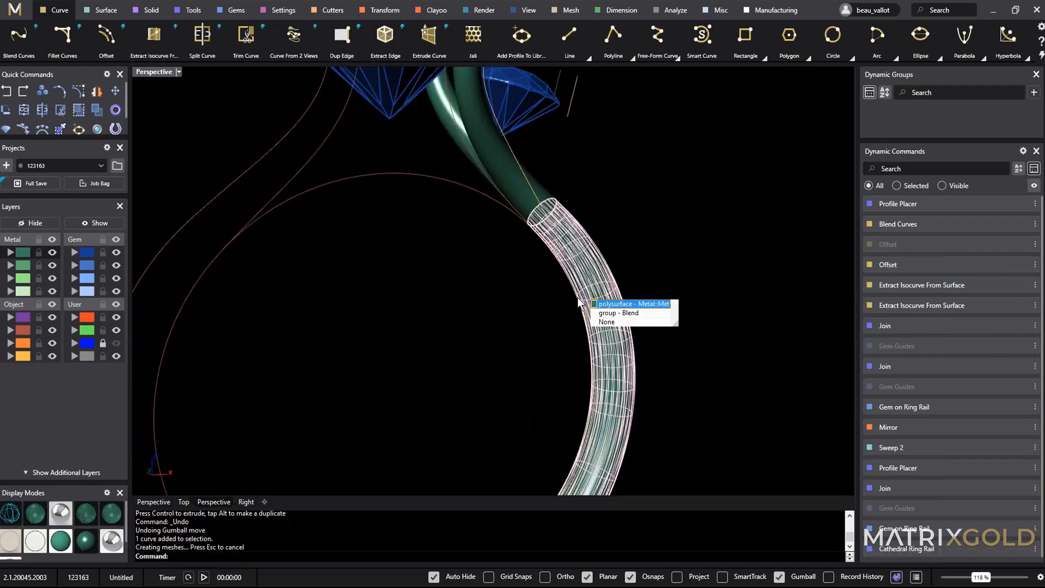
click(608, 322)
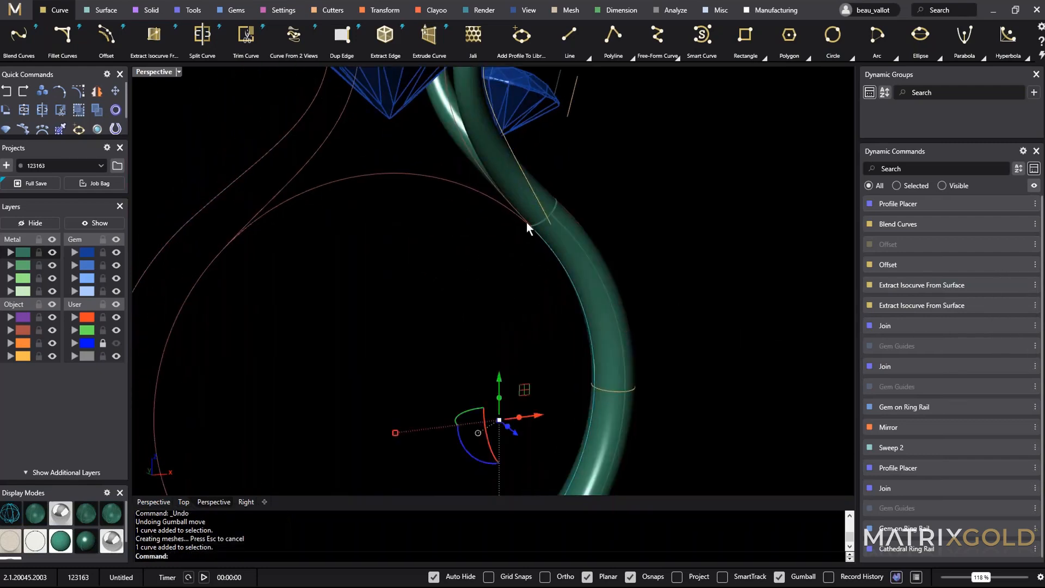
Blend the inside shank curve with the line touching the small gem's outer edge, at first curve position 0.65 and second curve position 0.644.
click(27, 44)
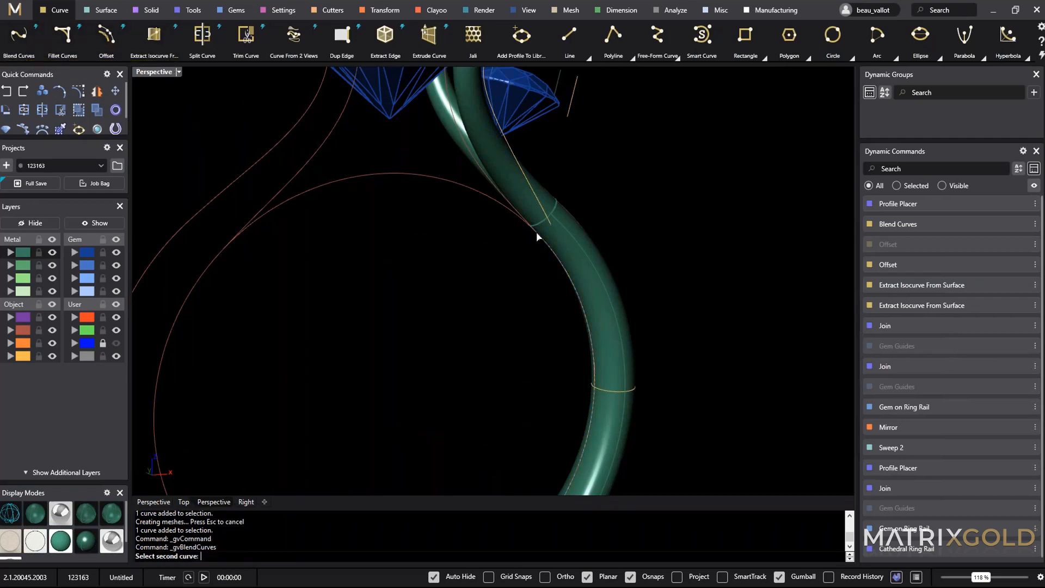
click(558, 91)
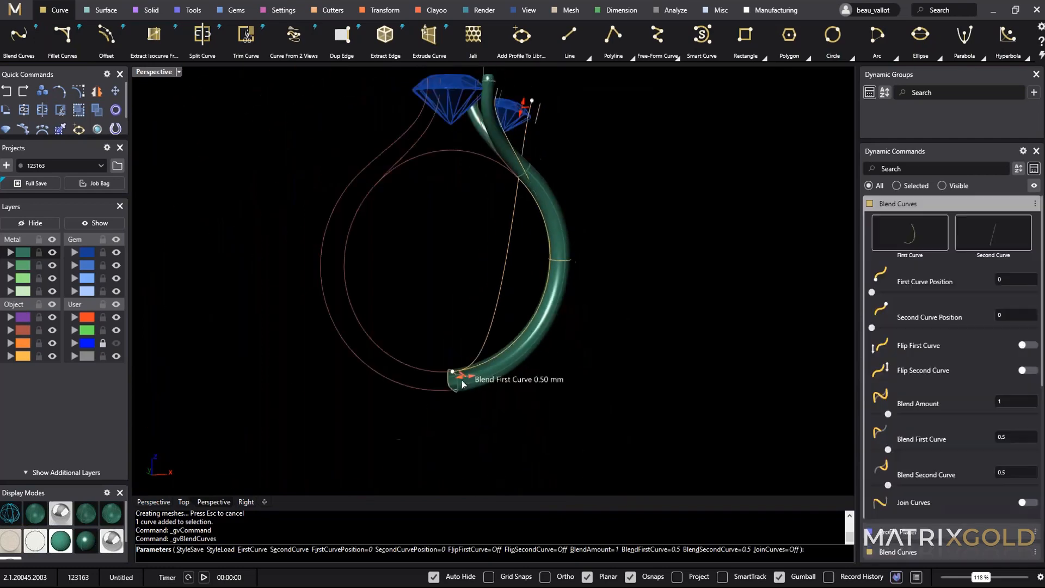
drag(460, 374, 568, 262)
scroll(539, 158, up, 5)
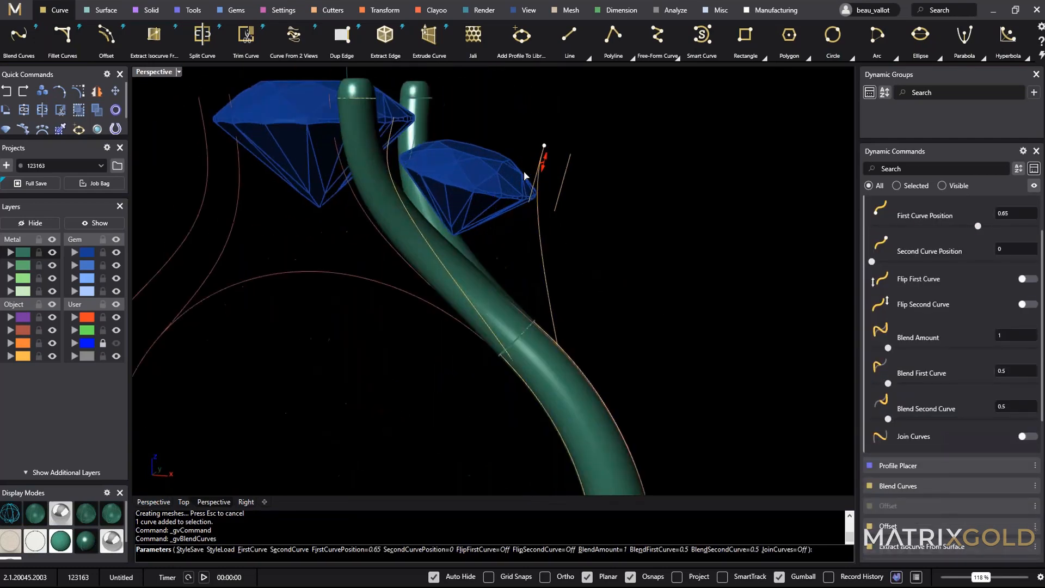
scroll(545, 152, up, 3)
drag(544, 159, 515, 245)
Set the second curve blend to 0.6 and the first curve blend to 0.7, and accept the blend.
drag(506, 292, 508, 299)
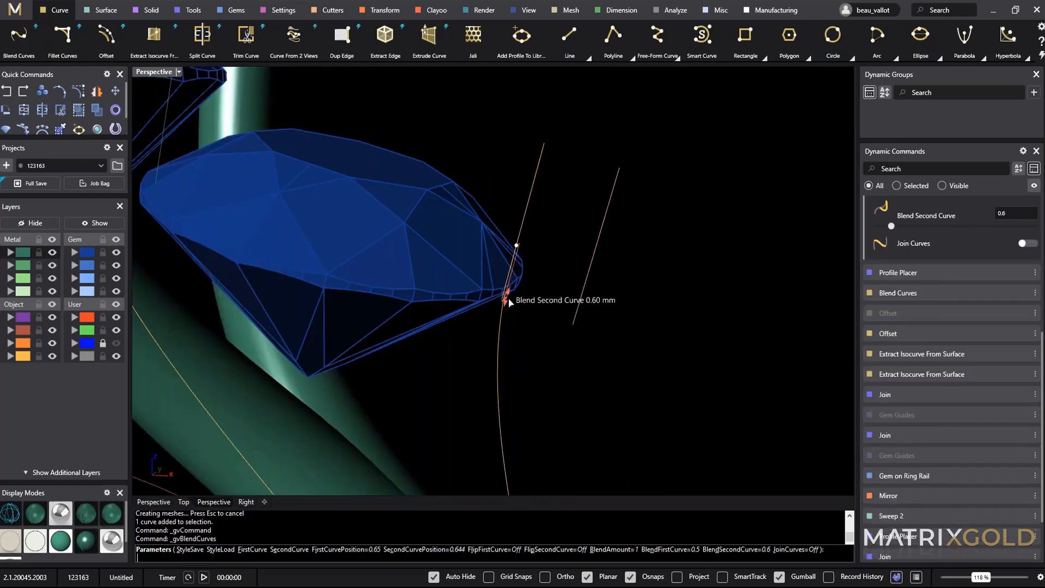
scroll(508, 299, down, 5)
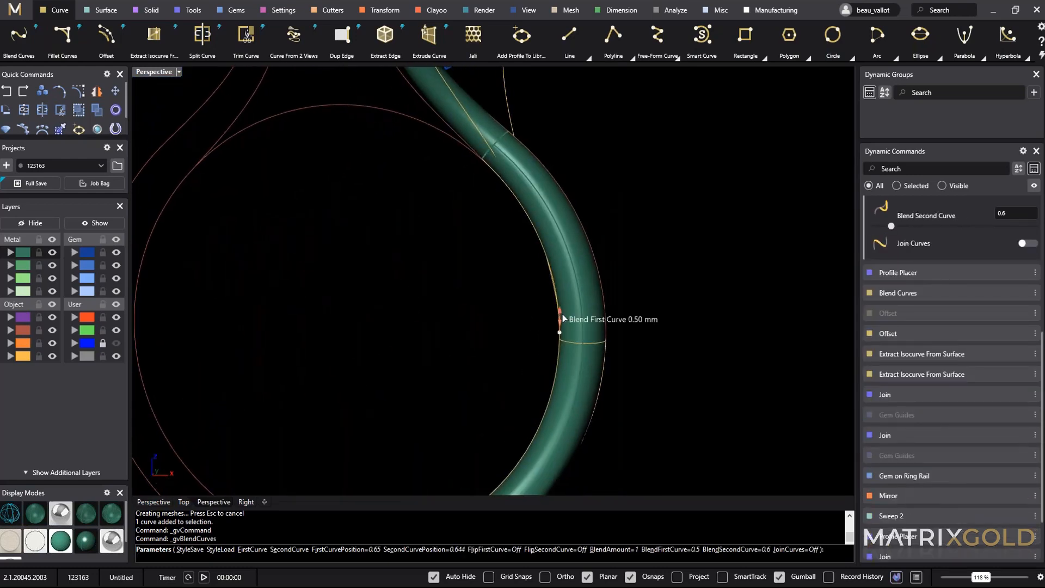
drag(563, 318, 563, 313)
scroll(624, 213, down, 3)
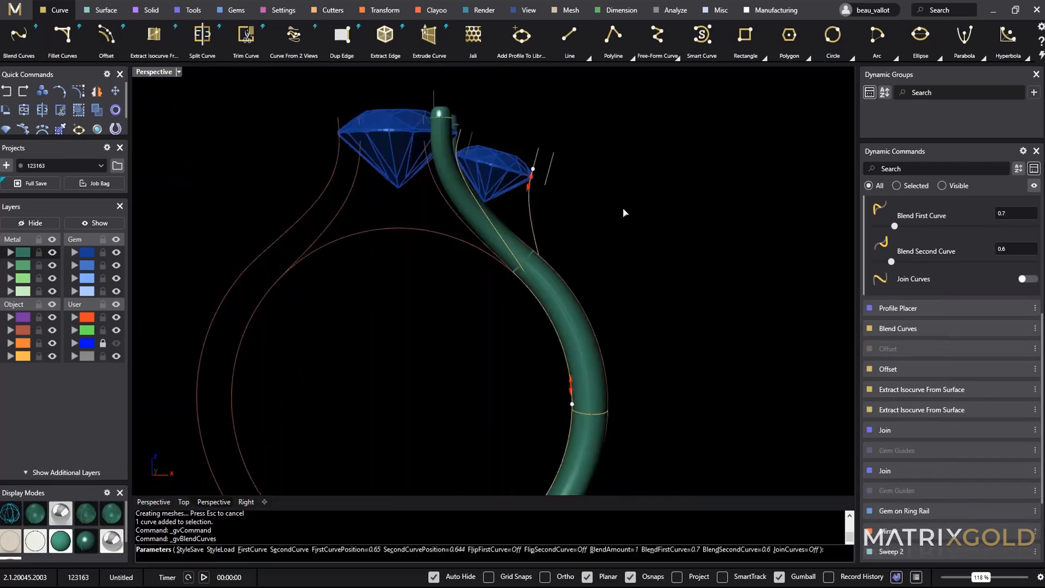
key(Return)
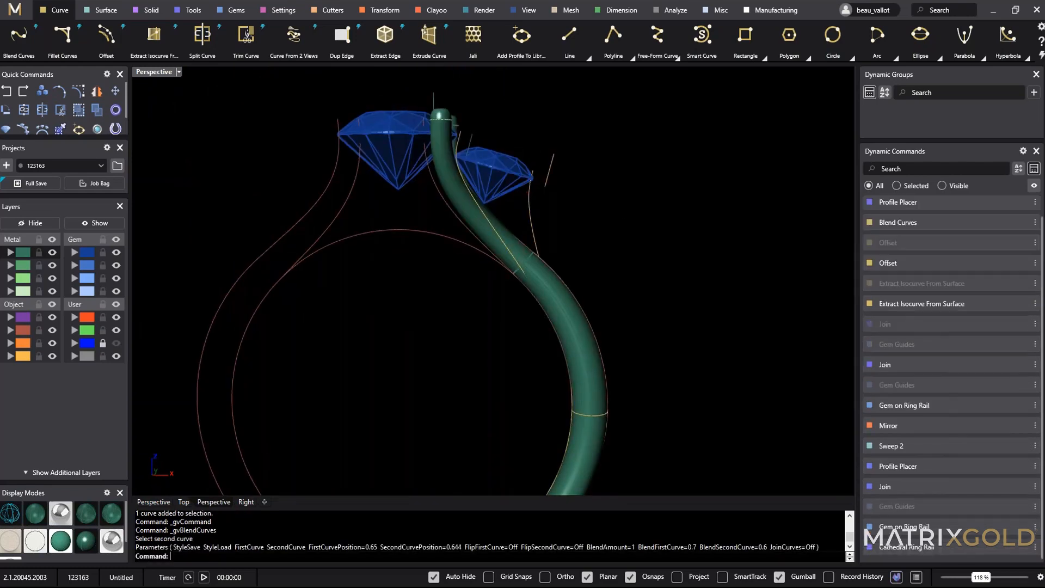
Start a blend from the isocurve on the outside of the shank to the line on the small gem's side facing the center gem.
right_drag(623, 212, 463, 299)
shift+right_drag(464, 299, 501, 267)
click(450, 271)
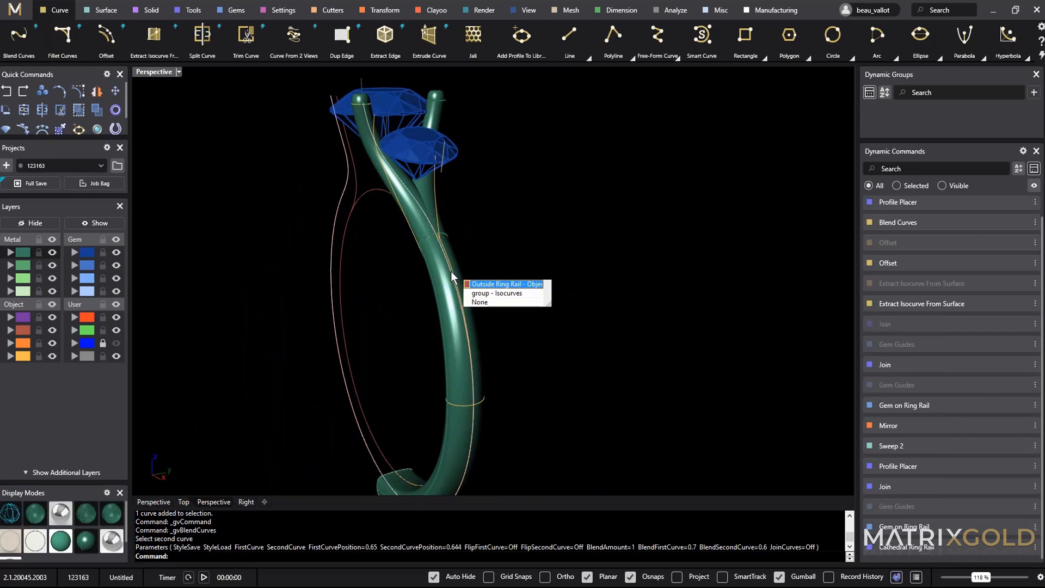
click(472, 295)
right_drag(424, 244, 626, 305)
click(18, 36)
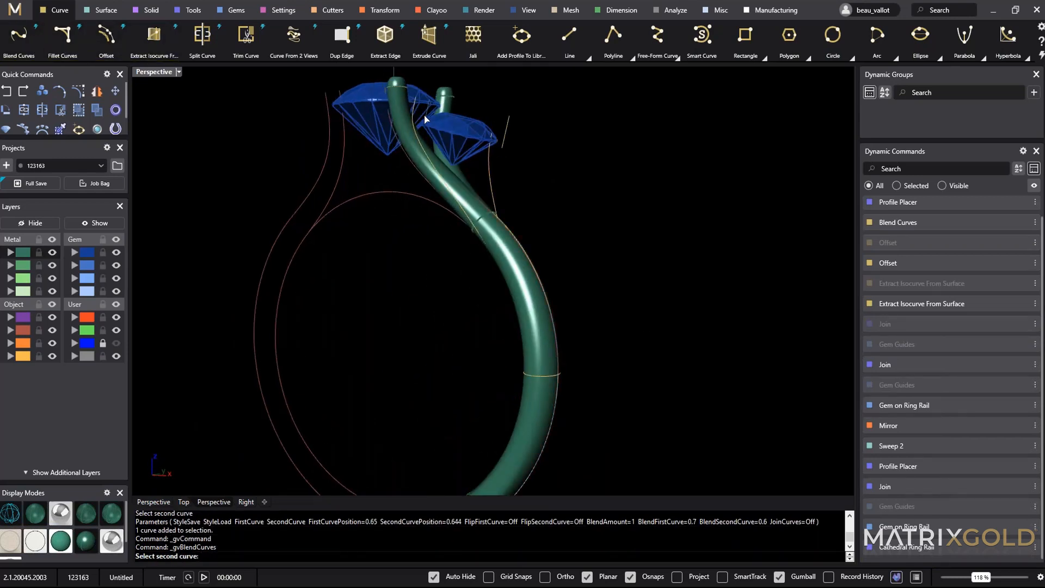
click(425, 118)
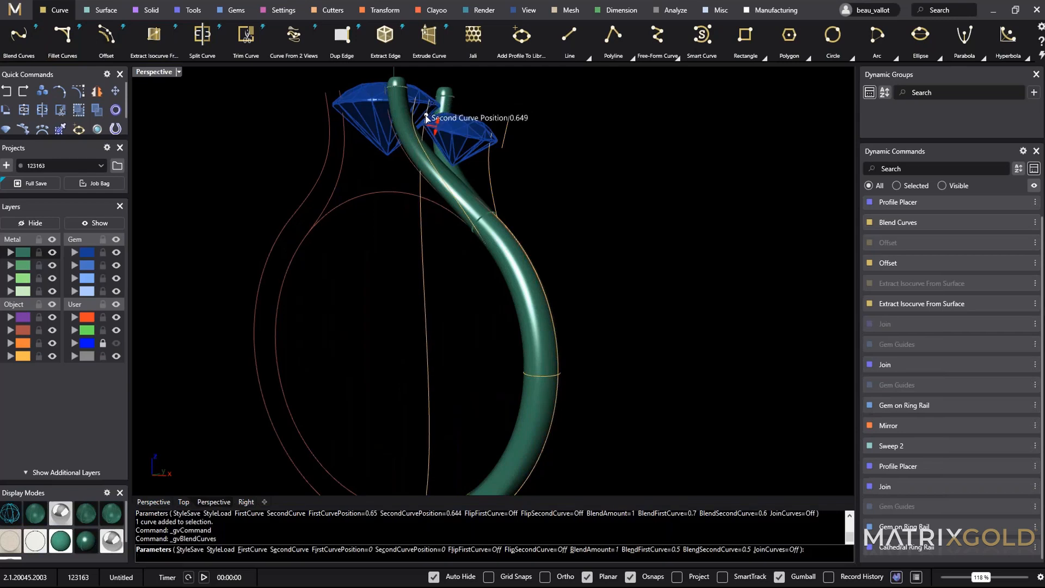
Move the new blend to first curve position 0.739 and second curve position 0.677, with a first curve blend of 1.1.
right_drag(478, 321, 395, 391)
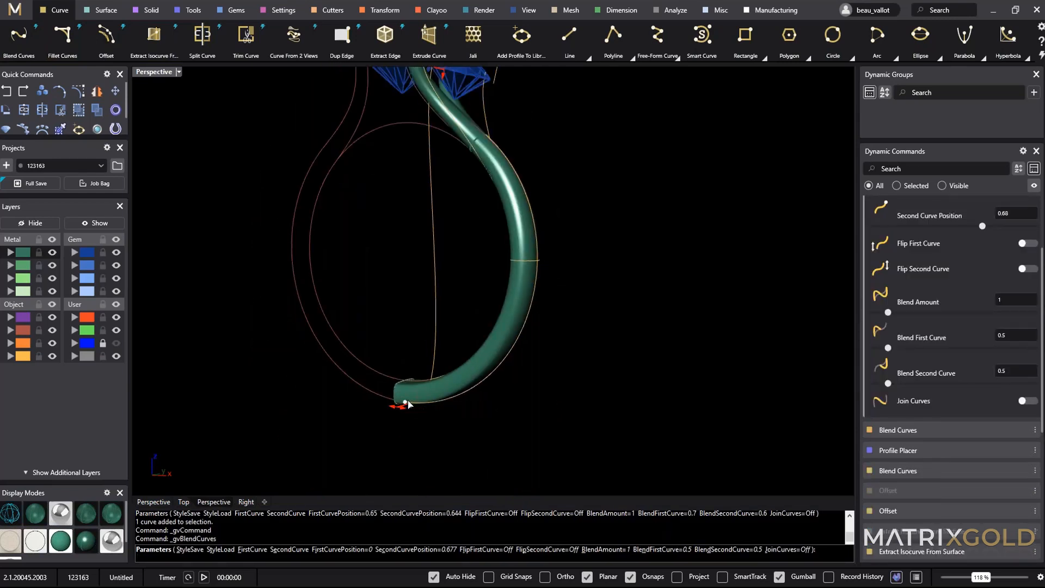
drag(407, 404, 533, 218)
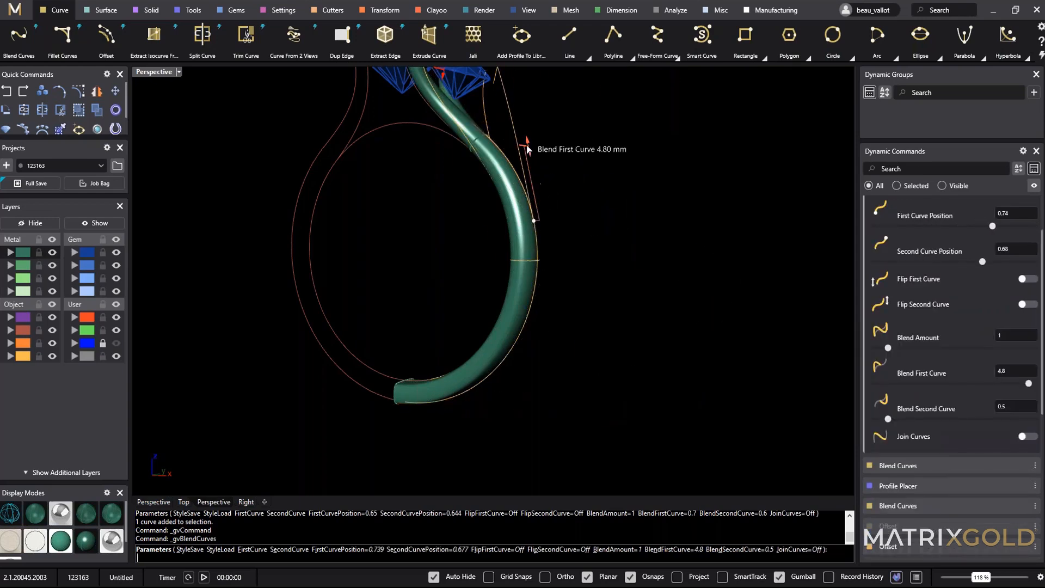
drag(532, 165, 536, 212)
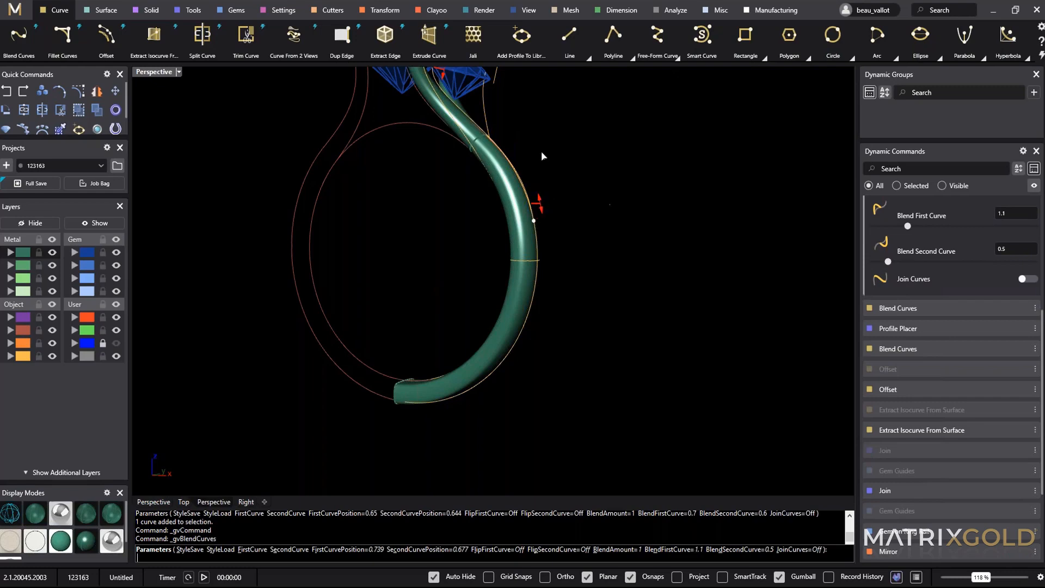
Slide the blend's end on the gem line to second curve position 0.723 and turn on curve joining.
right_drag(540, 156, 598, 262)
scroll(503, 238, up, 5)
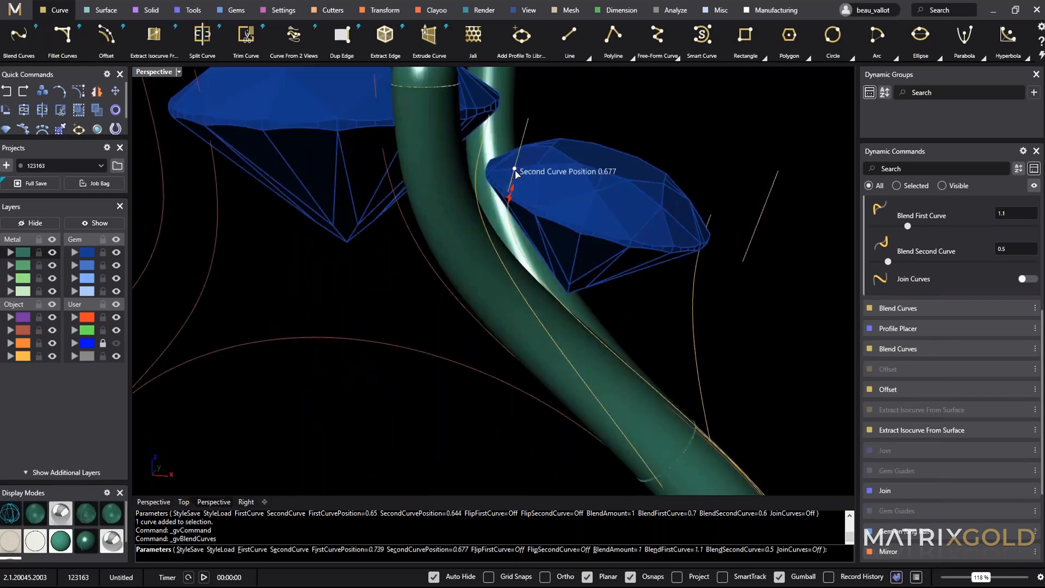
drag(516, 174, 513, 171)
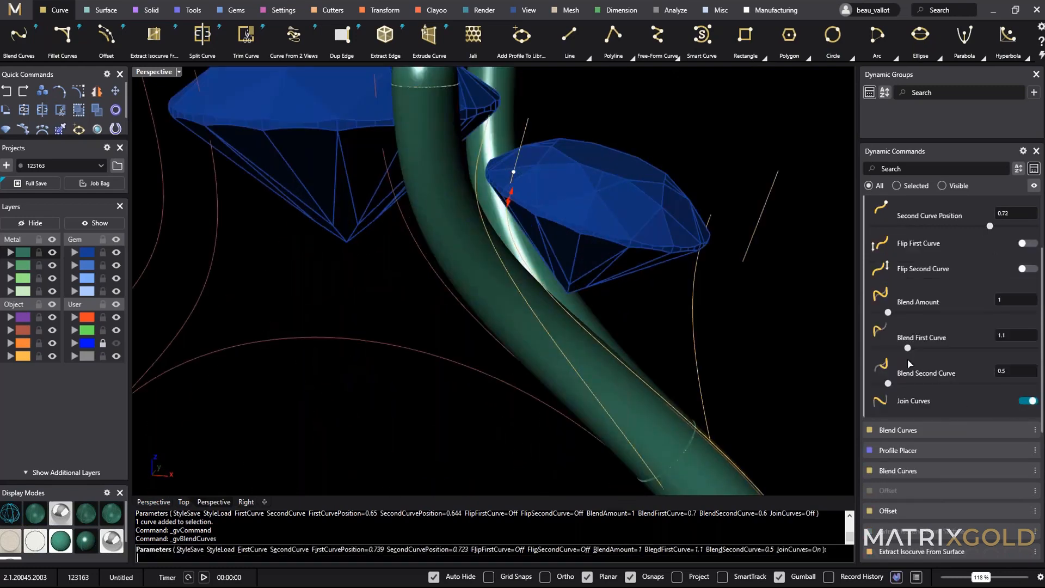
scroll(332, 244, down, 4)
Reduce the second curve blend to 0.3 beside the small gem.
right_drag(641, 345, 392, 223)
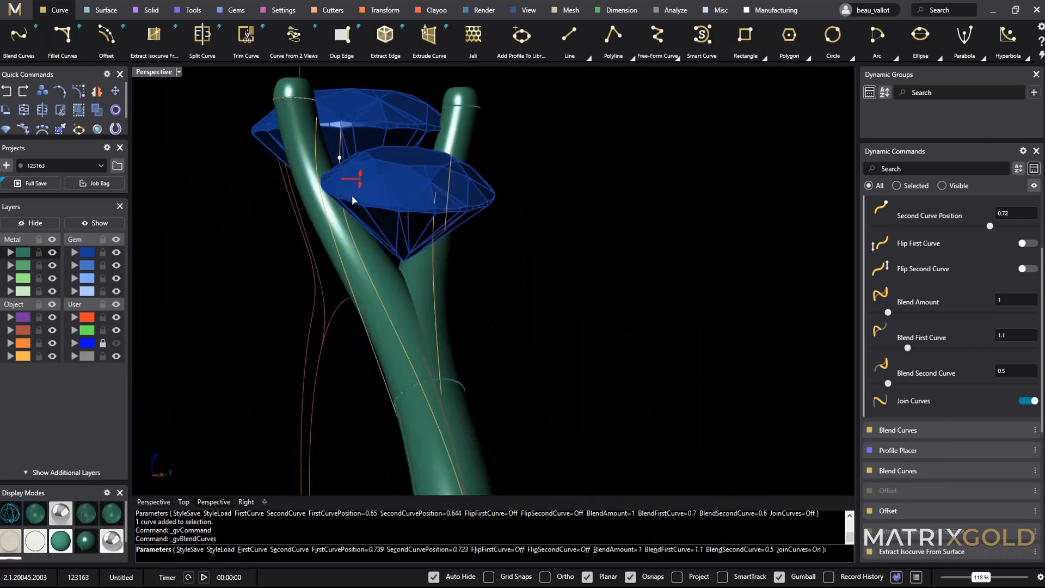
scroll(351, 195, up, 6)
drag(349, 166, 344, 155)
scroll(451, 255, down, 4)
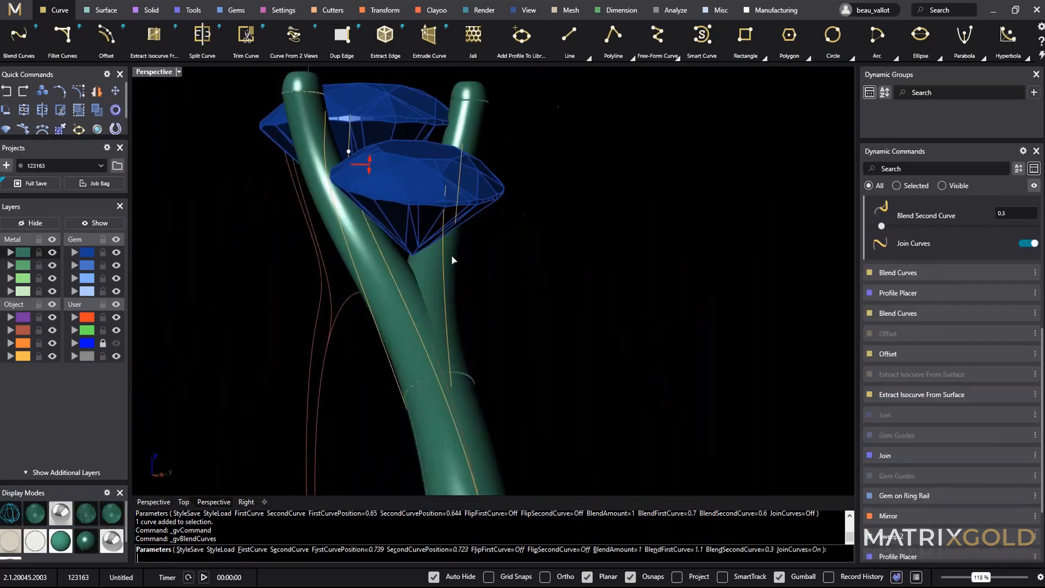
Set the first curve blend to 1.2 on the shank and the second curve position to 0.789 on the gem line.
right_drag(452, 255, 494, 220)
scroll(494, 219, up, 5)
scroll(674, 351, down, 3)
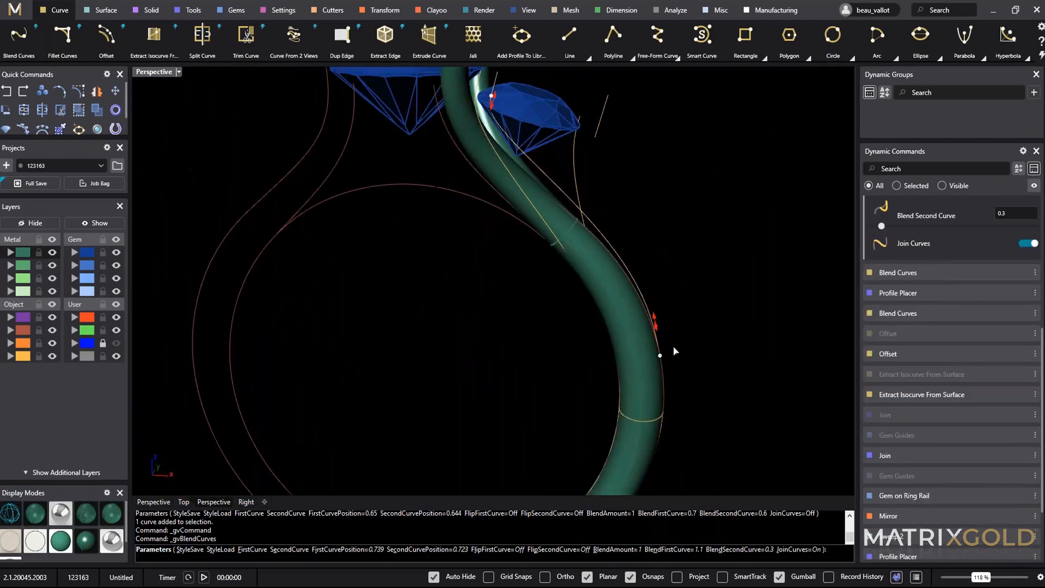
drag(658, 329, 660, 314)
scroll(482, 105, up, 3)
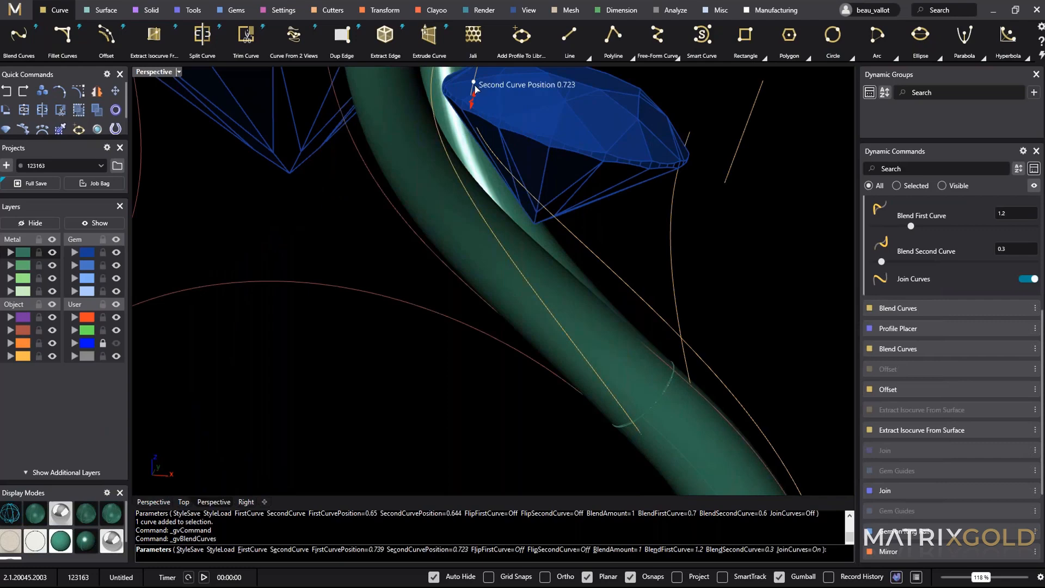
drag(475, 89, 478, 92)
scroll(480, 117, down, 3)
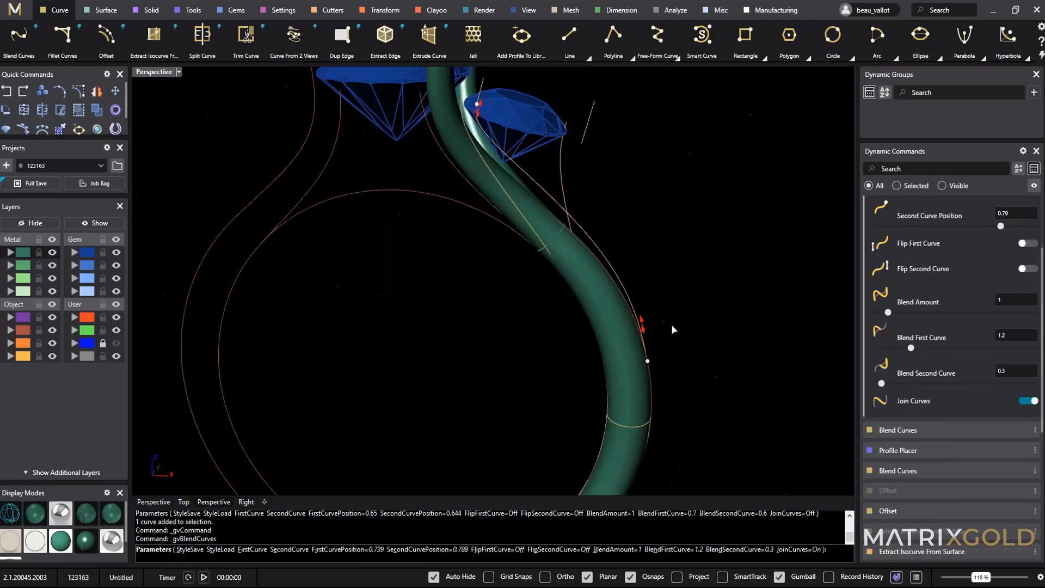
Move the blend's start along the shank to first curve position 0.668, keep the first curve blend at 1.2, and accept.
right_drag(673, 329, 563, 321)
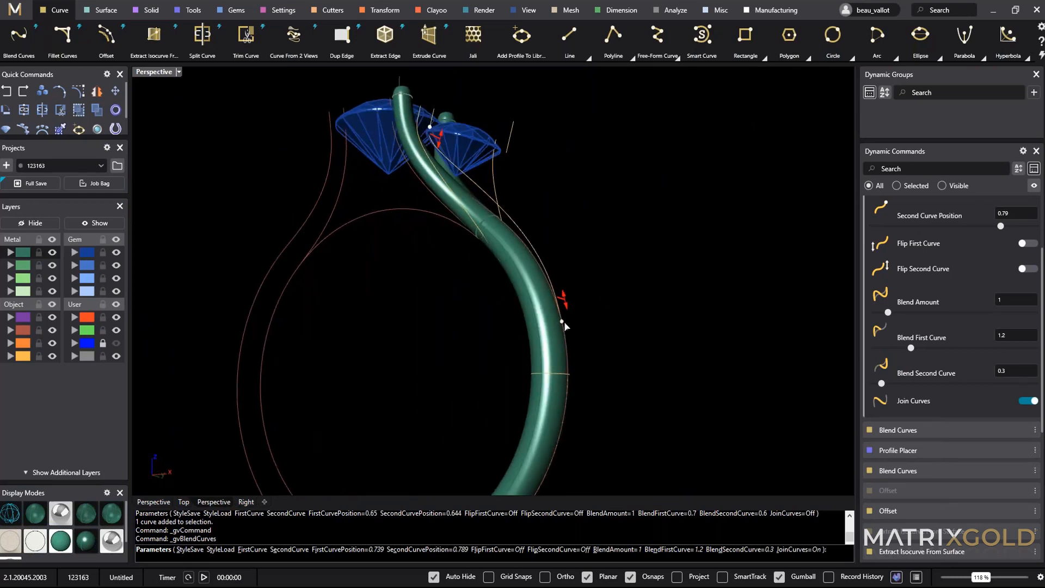
mouse_move(563, 329)
mouse_down()
mouse_move(556, 359)
mouse_move(574, 331)
mouse_up()
right_drag(576, 331, 644, 367)
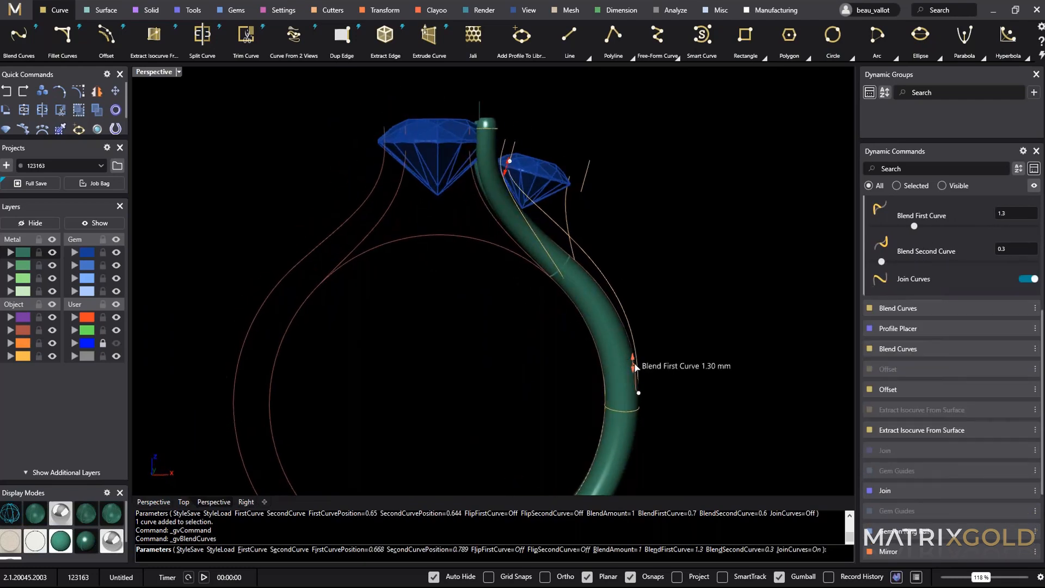
right_click(606, 250)
Show the hidden Extract Isocurve From Surface result that runs along the outside of the shank.
right_drag(606, 249, 517, 186)
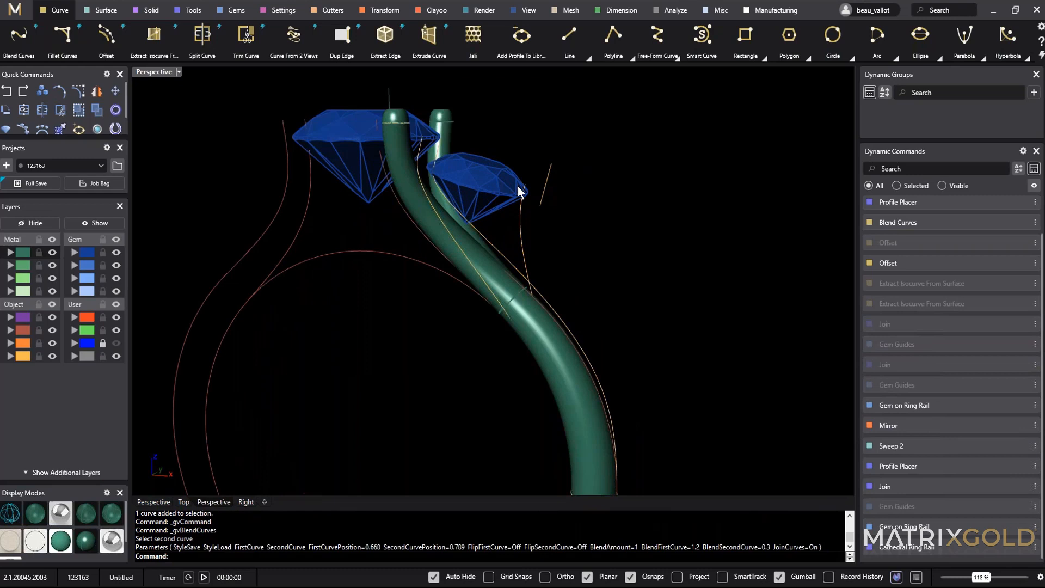
click(547, 179)
click(495, 247)
click(549, 180)
click(713, 293)
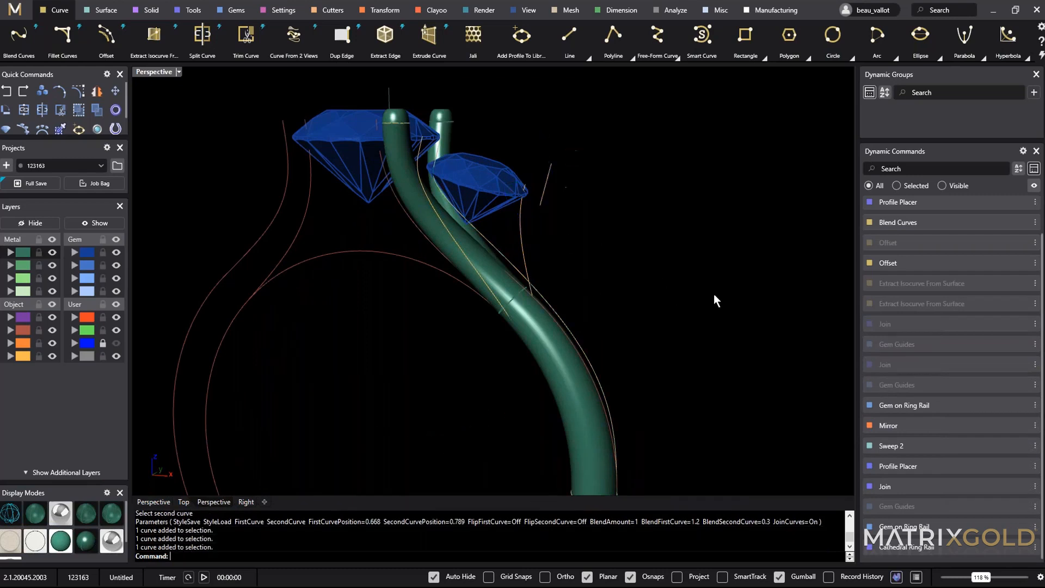
click(1035, 304)
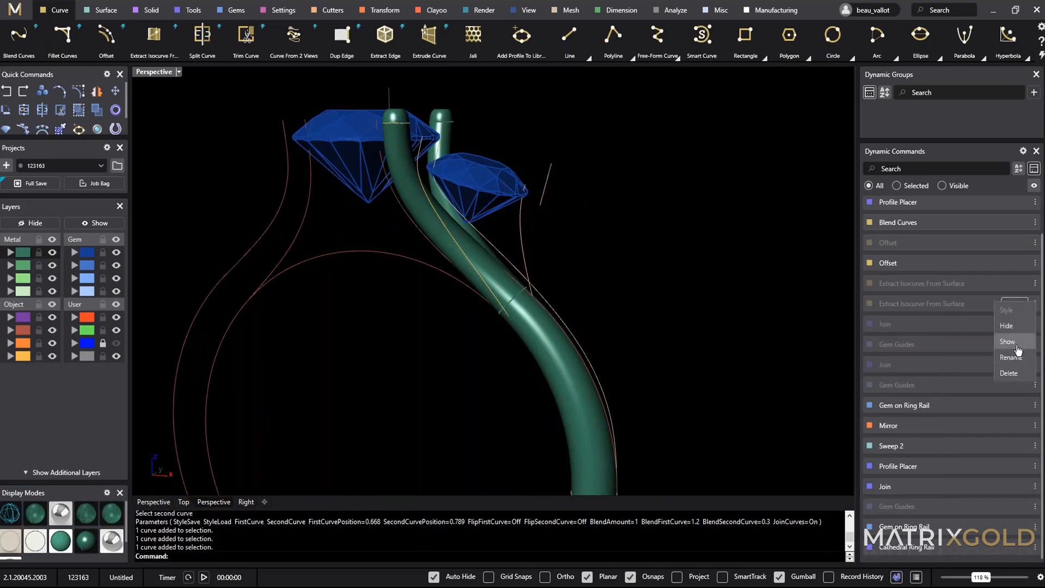
click(1007, 342)
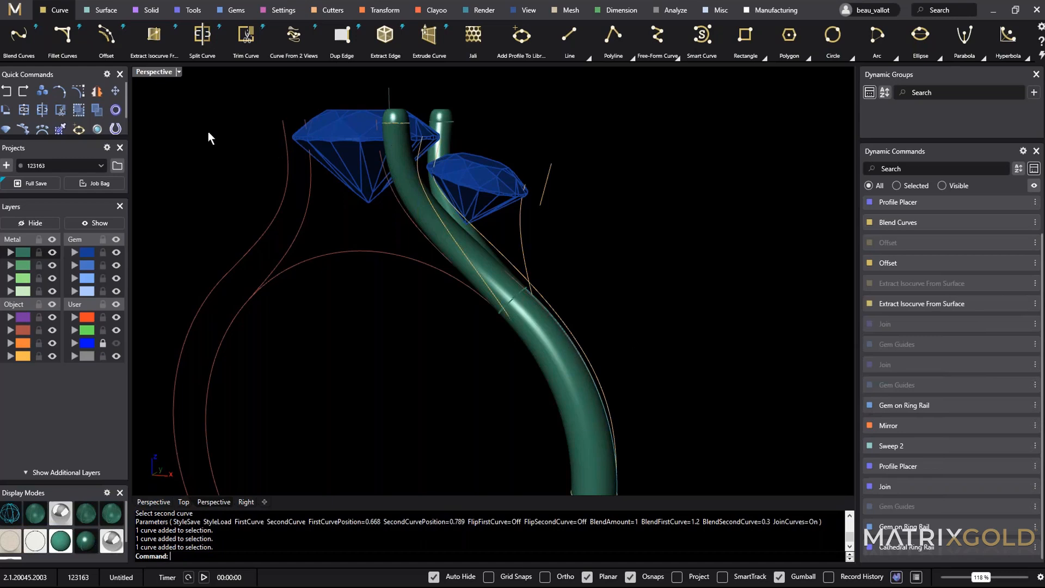
Blend the restored outer isocurve with the farther line outside the small gem, at first curve position 0.64 and second curve position 0.92.
click(18, 49)
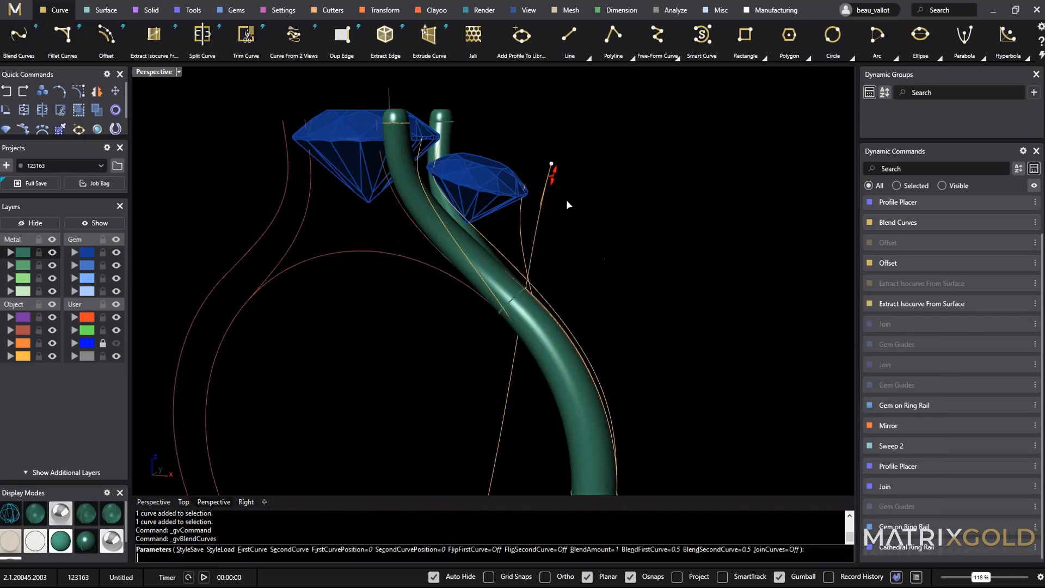
drag(551, 163, 541, 202)
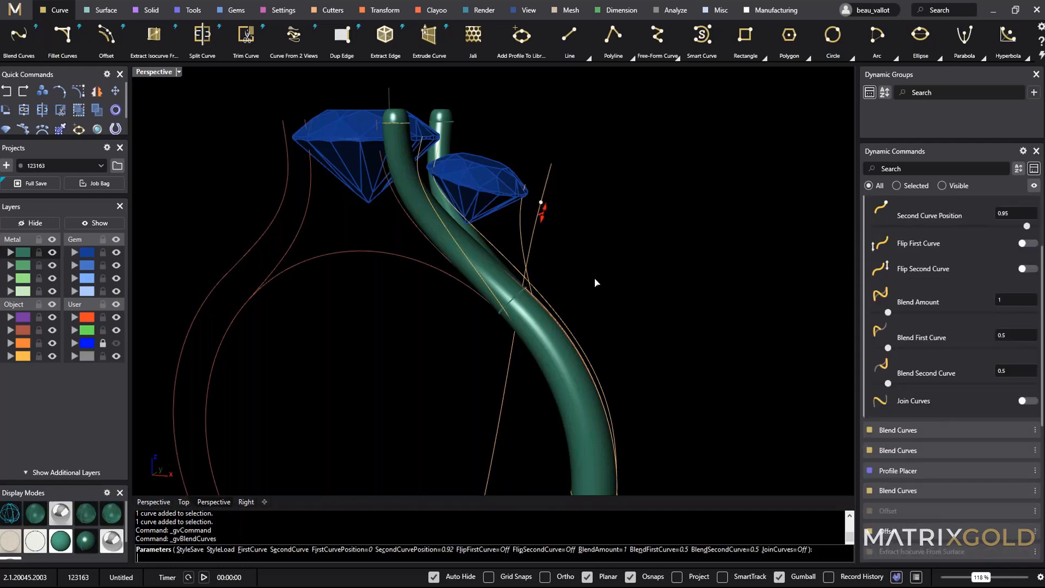
scroll(595, 283, down, 2)
shift+right_drag(567, 384, 602, 202)
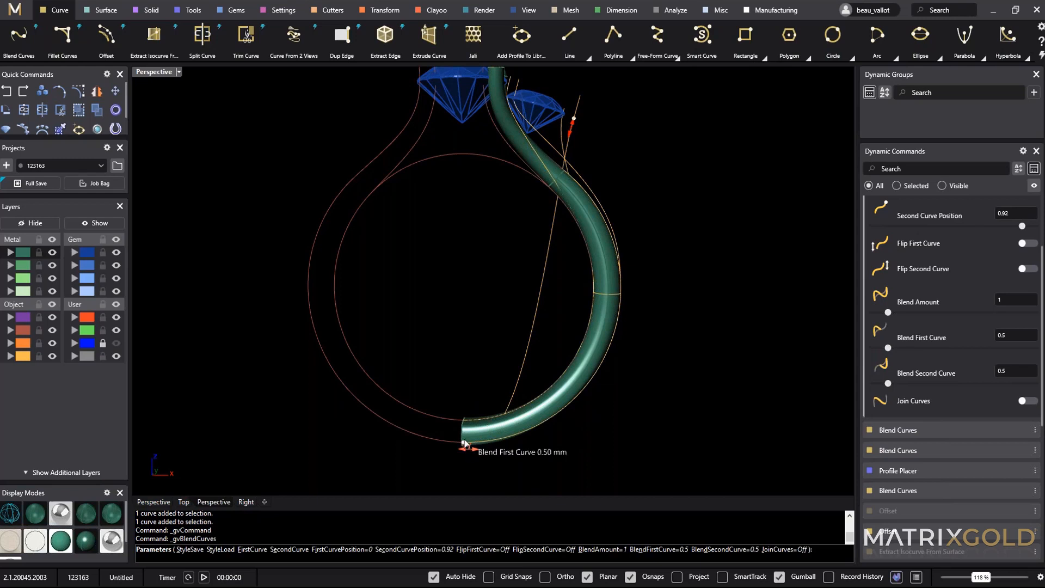
drag(466, 445, 626, 280)
Set the second curve blend to 0.4 and the first curve blend to 1.1, and accept the blend without joining.
scroll(570, 179, up, 5)
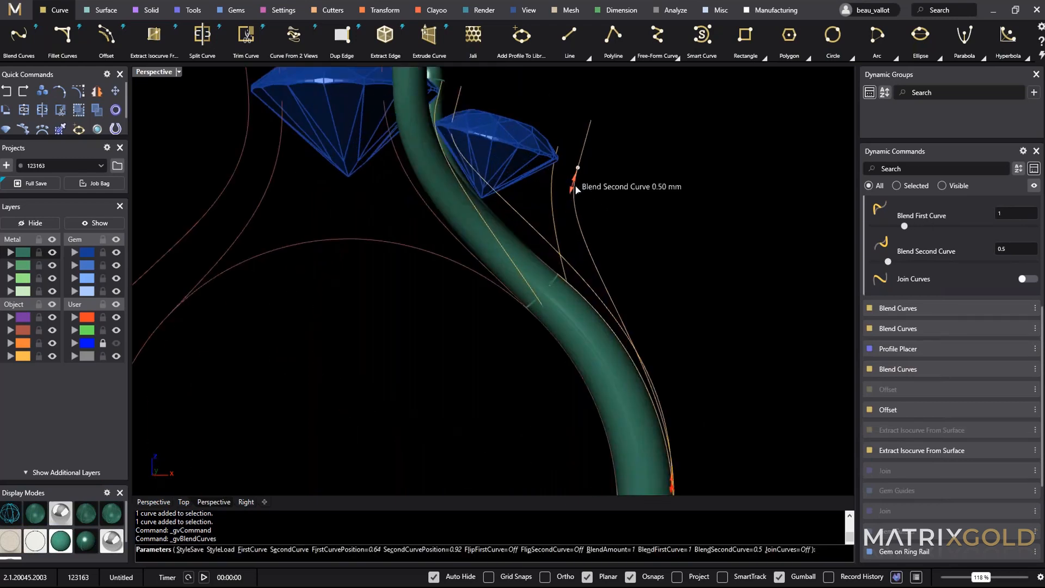
drag(575, 184, 575, 183)
scroll(575, 184, down, 3)
scroll(642, 390, up, 5)
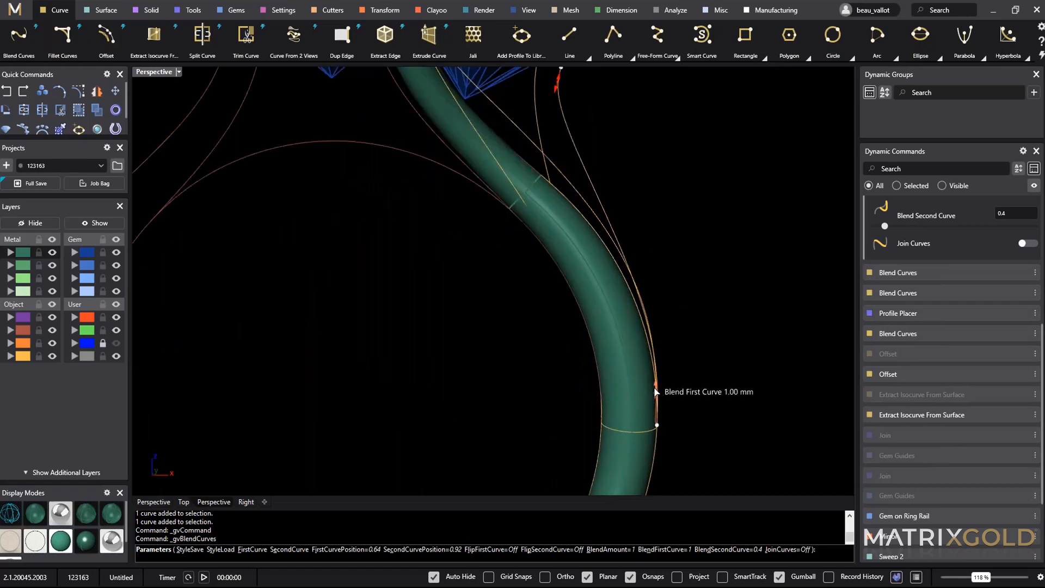
drag(656, 390, 657, 386)
right_drag(656, 386, 649, 241)
right_click(650, 241)
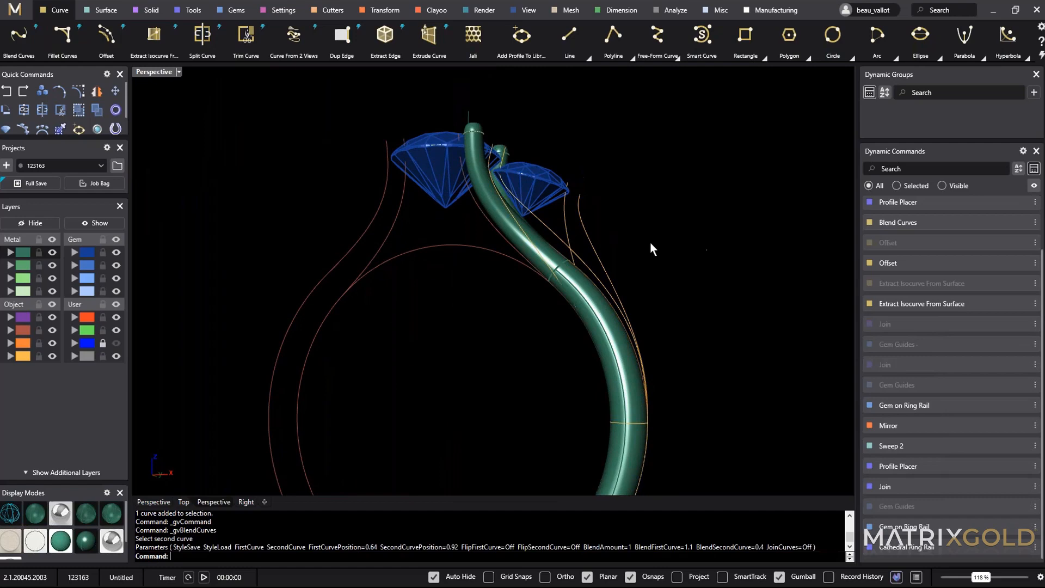
Examine the blended curves around the small gem and shank from several angles, selecting them individually.
click(569, 221)
right_drag(569, 221, 664, 261)
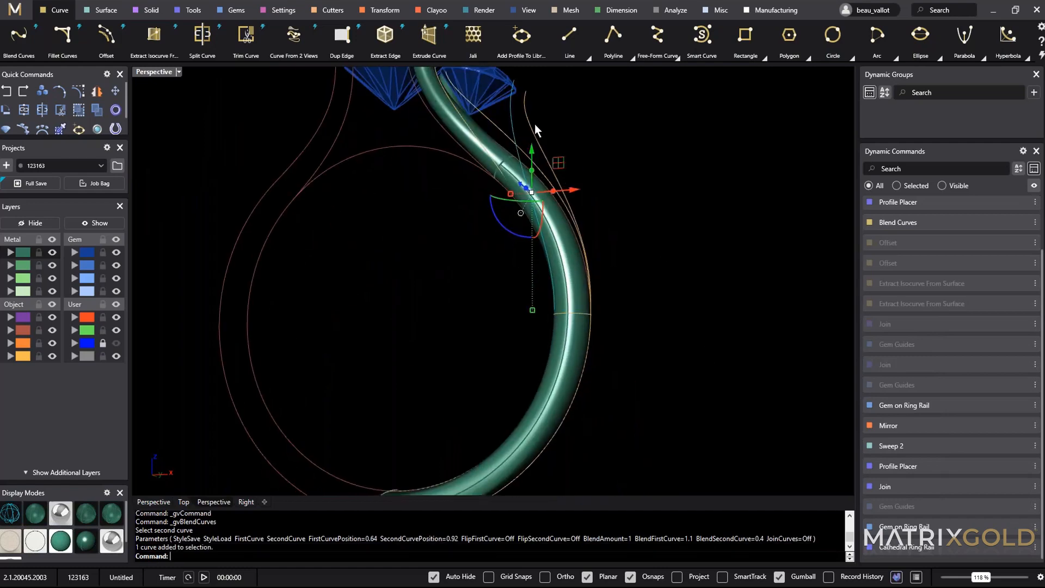
right_drag(537, 128, 623, 224)
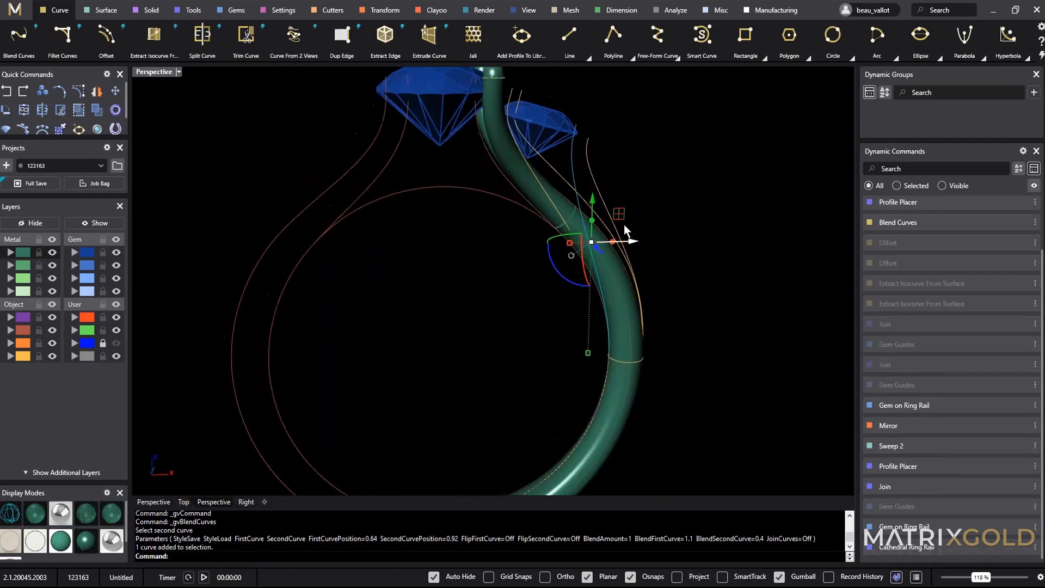
click(599, 182)
right_drag(599, 183, 423, 289)
scroll(422, 288, up, 7)
click(422, 288)
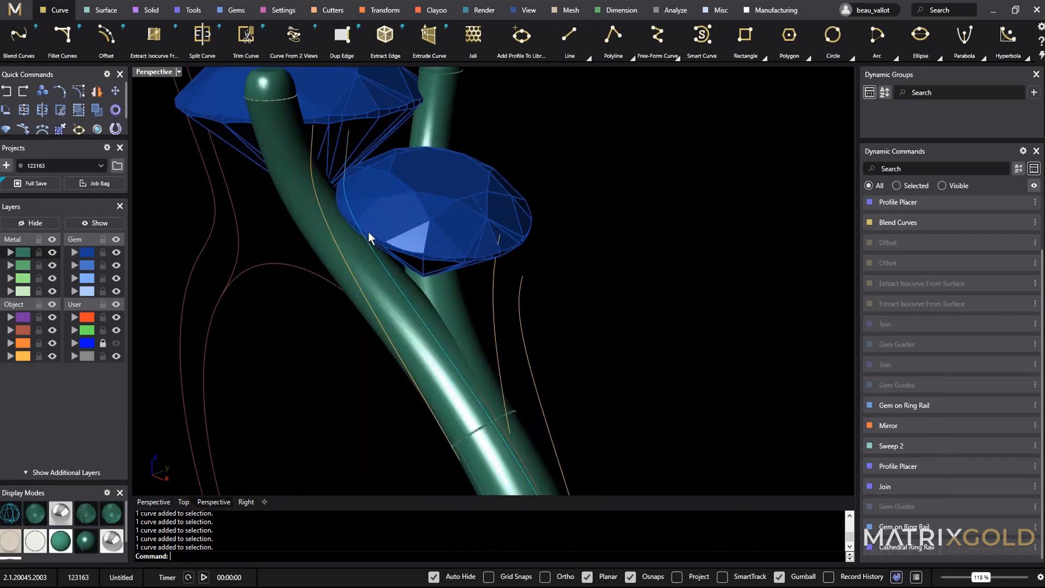
Start Profile Placer on the inner blended curve between the two gems and move its profile near the upper end, at about position 0.03.
click(190, 12)
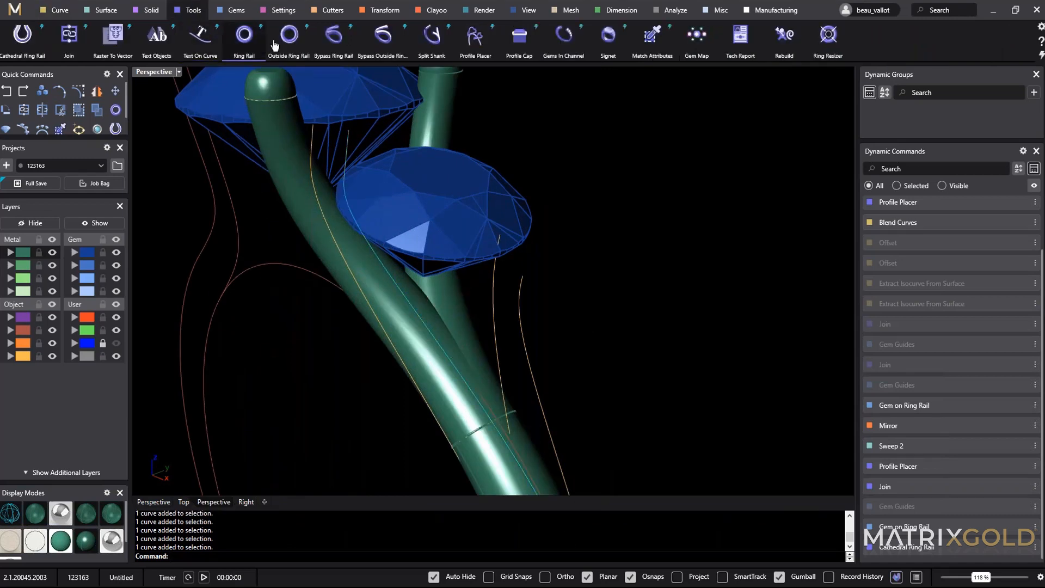
click(475, 37)
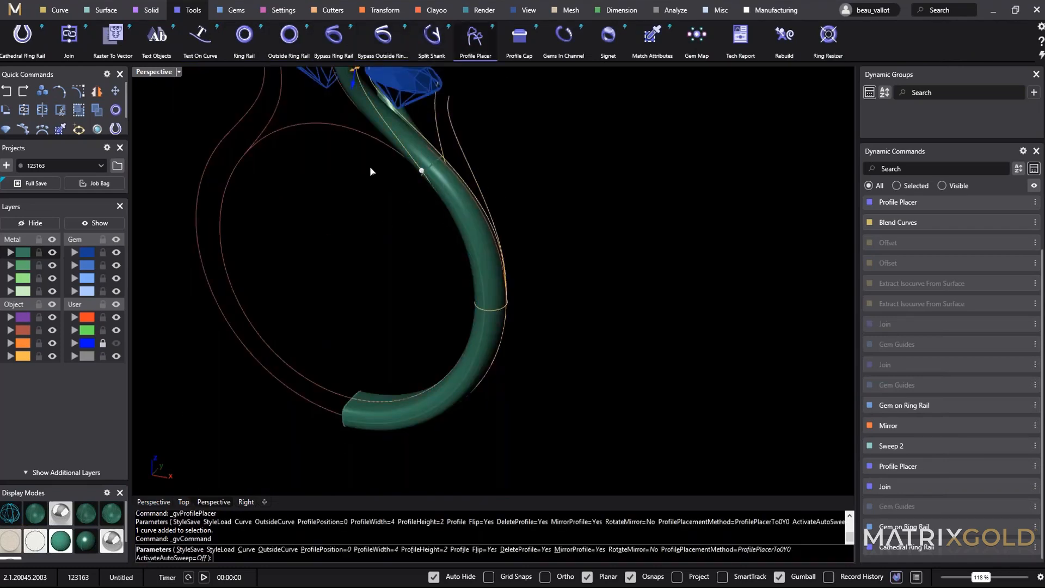
shift+right_drag(439, 218, 408, 280)
scroll(356, 108, up, 3)
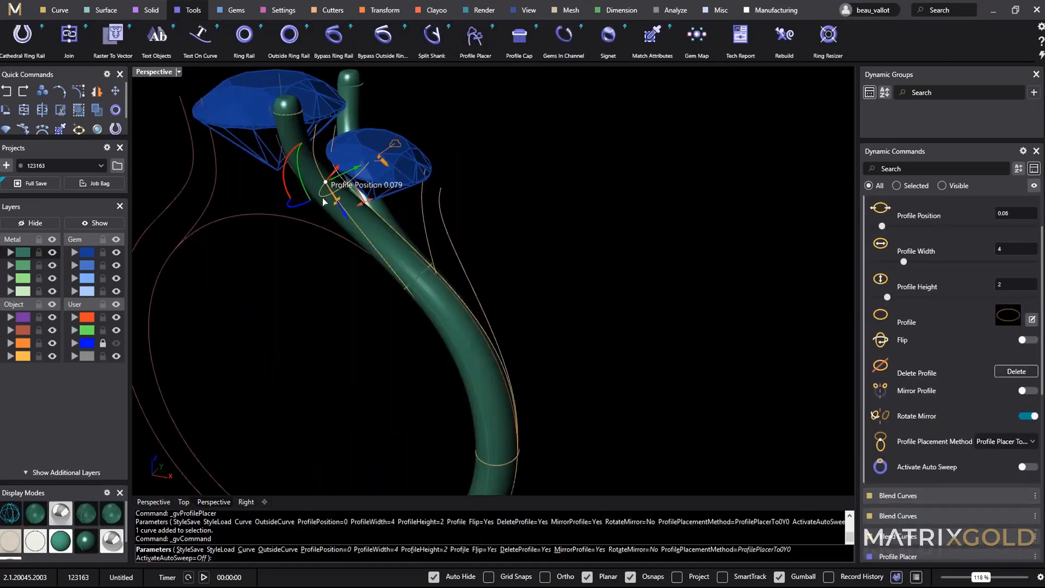
drag(330, 214, 306, 152)
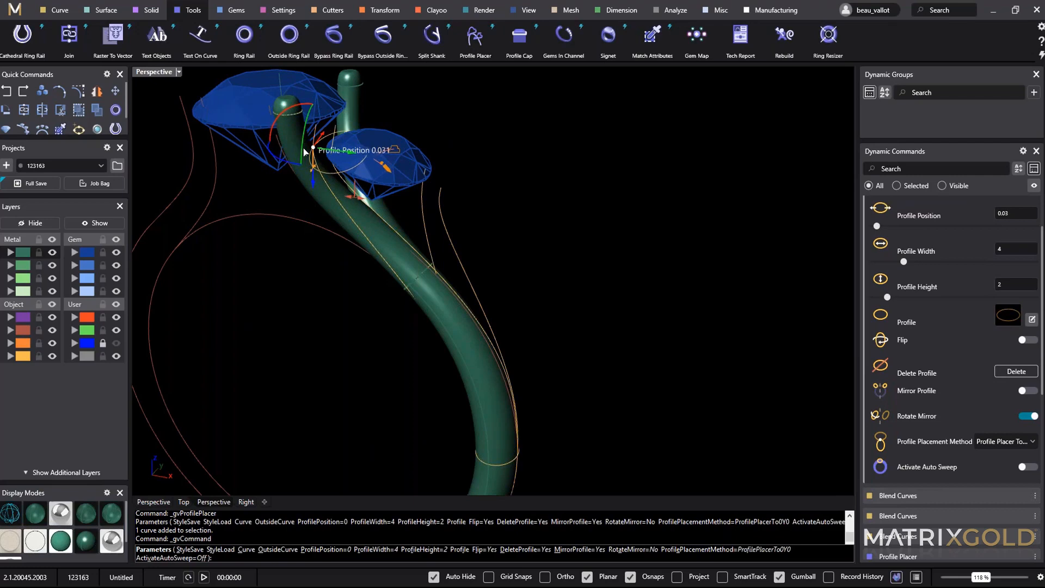
scroll(326, 229, up, 3)
right_drag(413, 244, 543, 281)
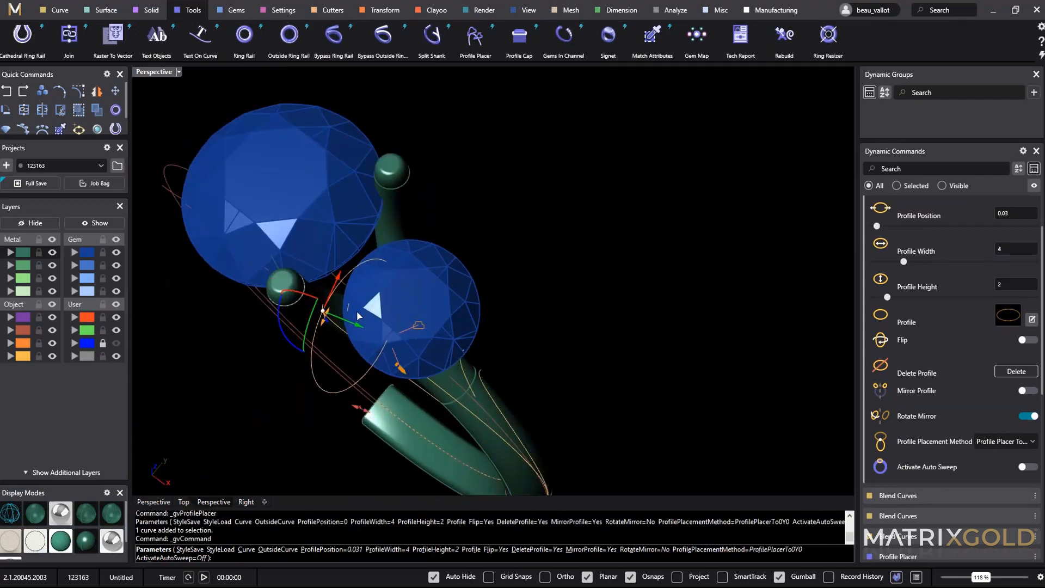
Assign the matching outer blended curve as the profile's outside curve and set the upper profile's width to 0.9 mm.
drag(1042, 376, 1041, 275)
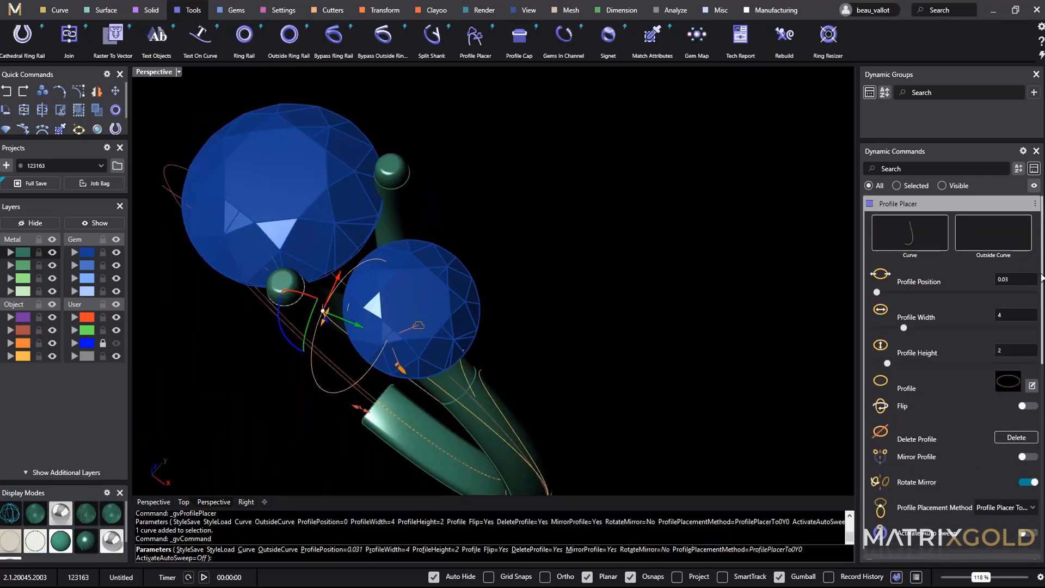
click(999, 242)
click(501, 271)
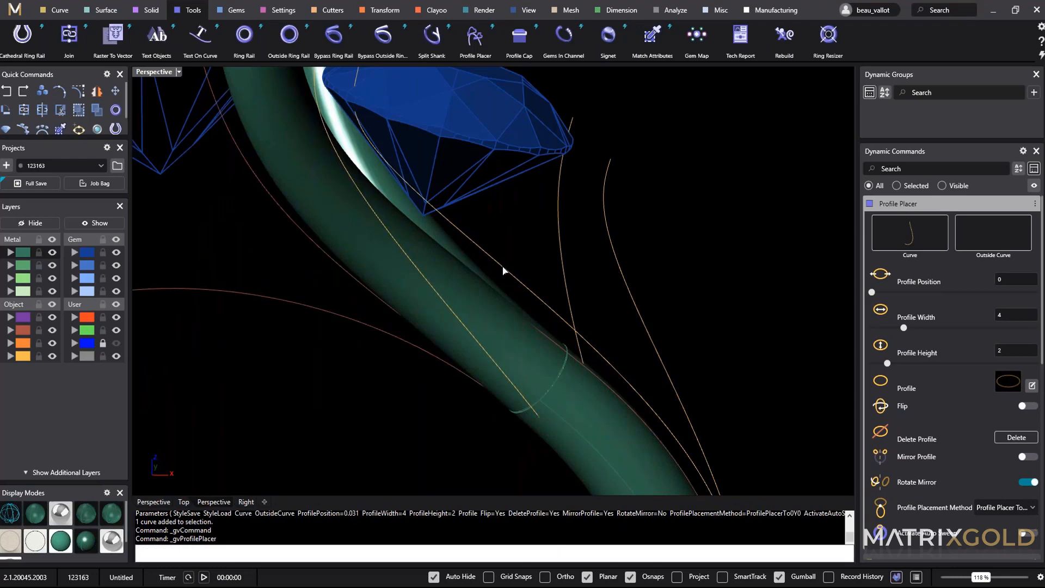
scroll(501, 256, down, 6)
scroll(497, 245, up, 3)
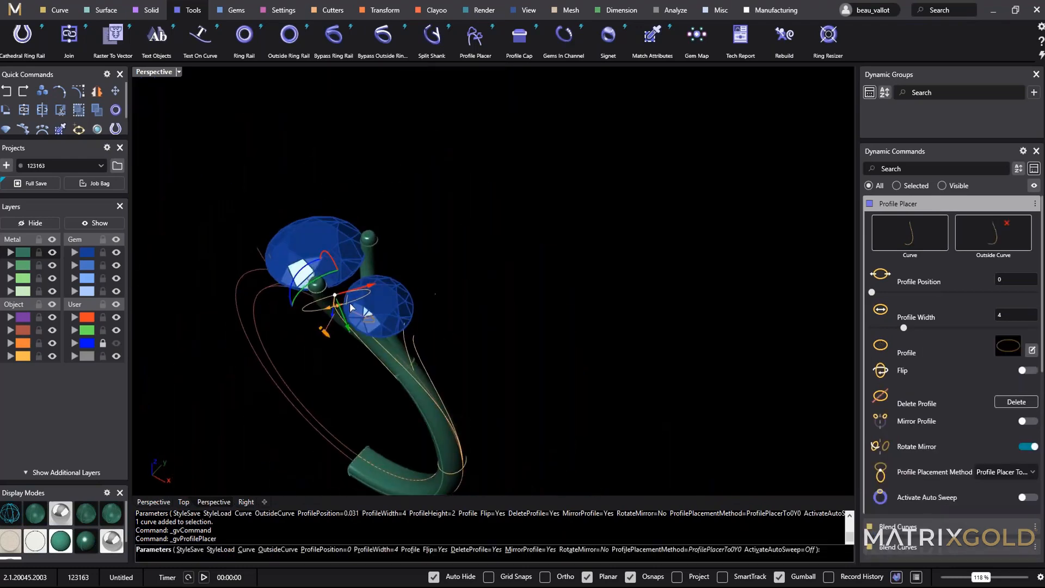
scroll(350, 324, up, 3)
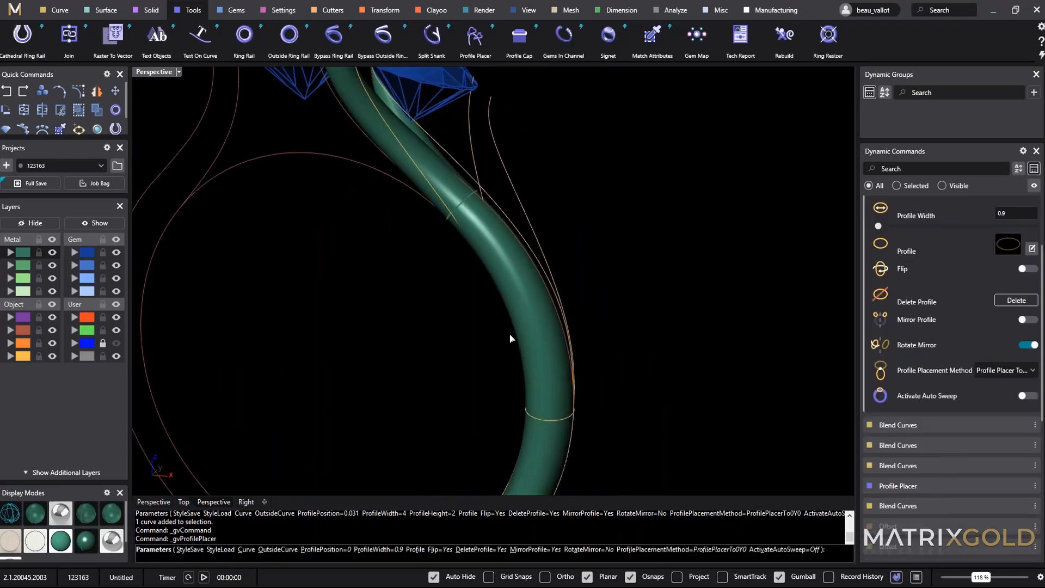
Add a second profile lower on the shank with width 1.8 mm at position 0.515, and accept the profiles.
click(525, 375)
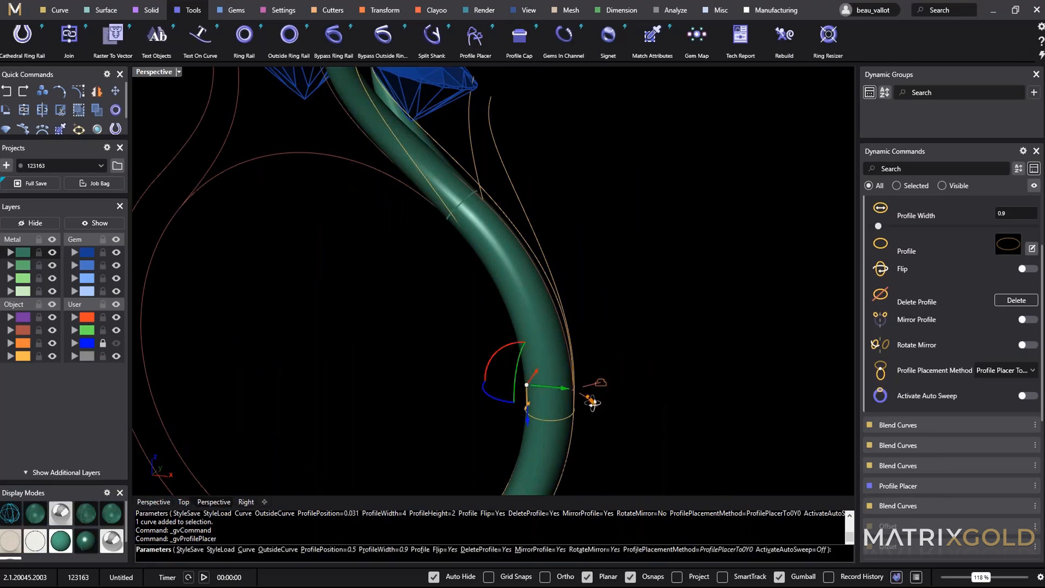
scroll(379, 355, up, 2)
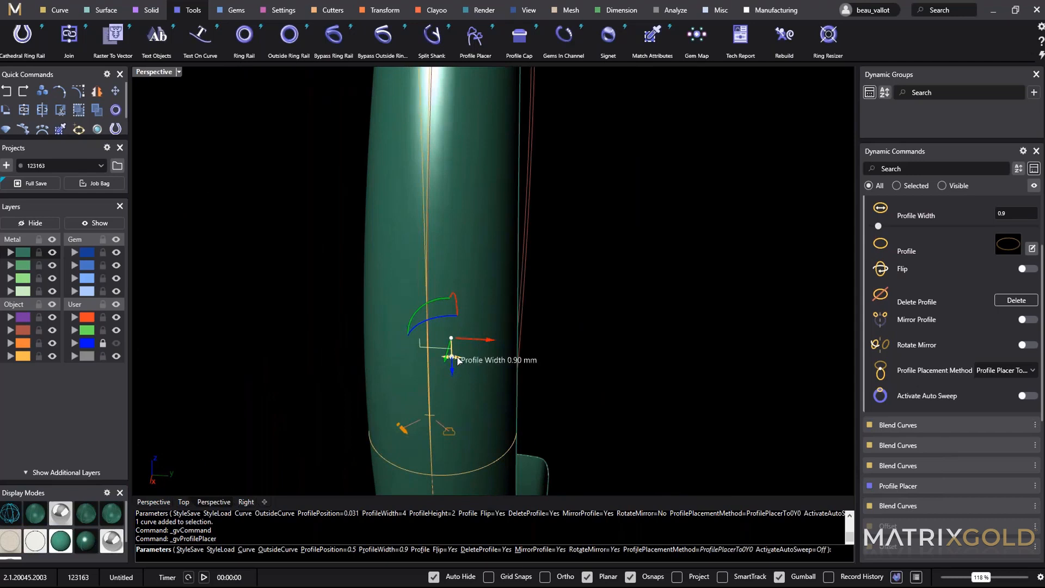
drag(481, 367, 487, 367)
right_drag(507, 409, 668, 399)
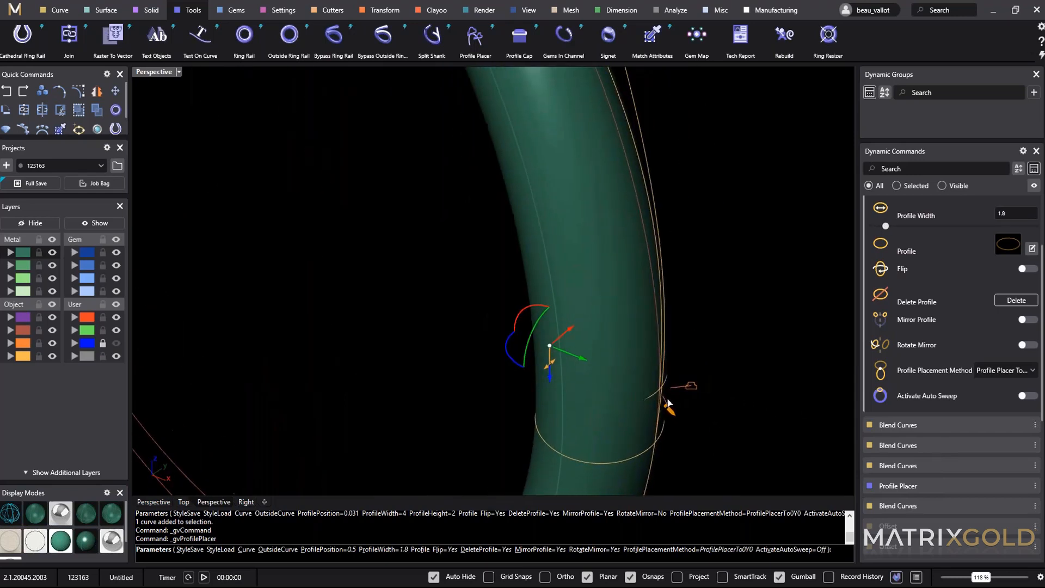
drag(551, 352, 551, 371)
scroll(551, 369, down, 8)
shift+right_drag(555, 261, 561, 355)
right_click(619, 265)
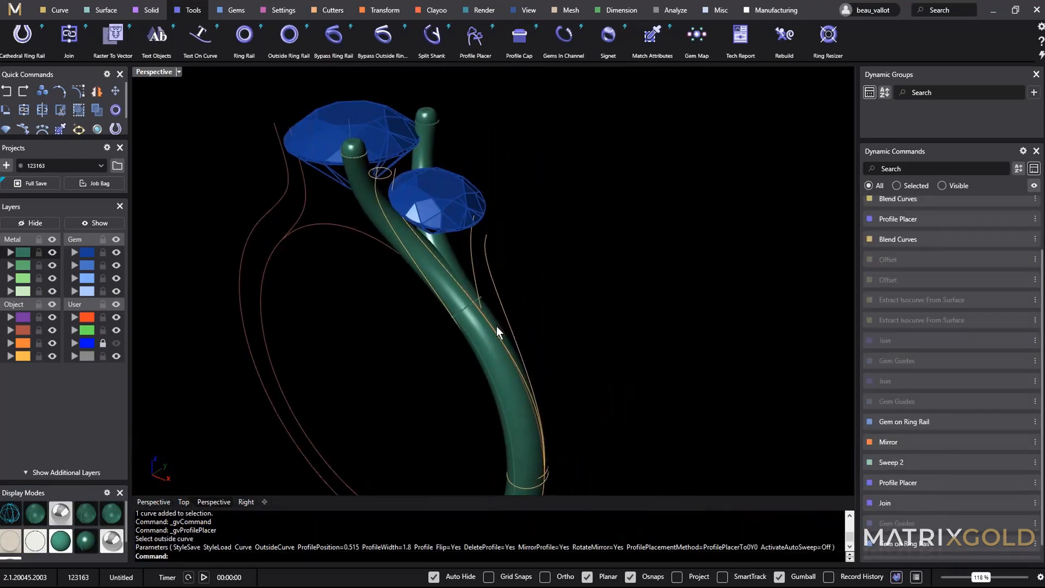
Start Profile Placer on the inner blended curve on the small gem's far side and move the profile to position 0.95 near the gem.
right_drag(497, 332, 422, 171)
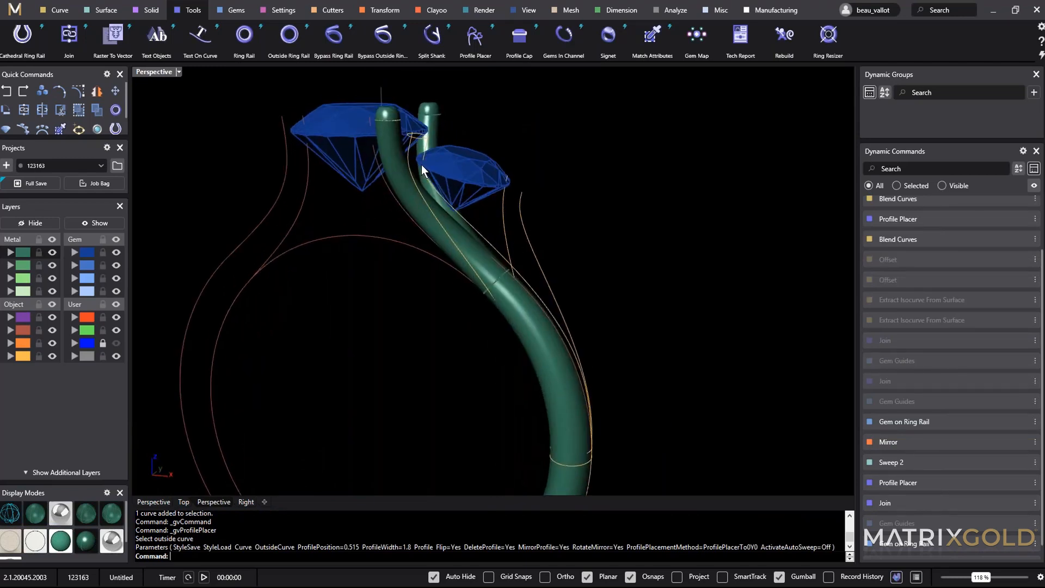
click(508, 225)
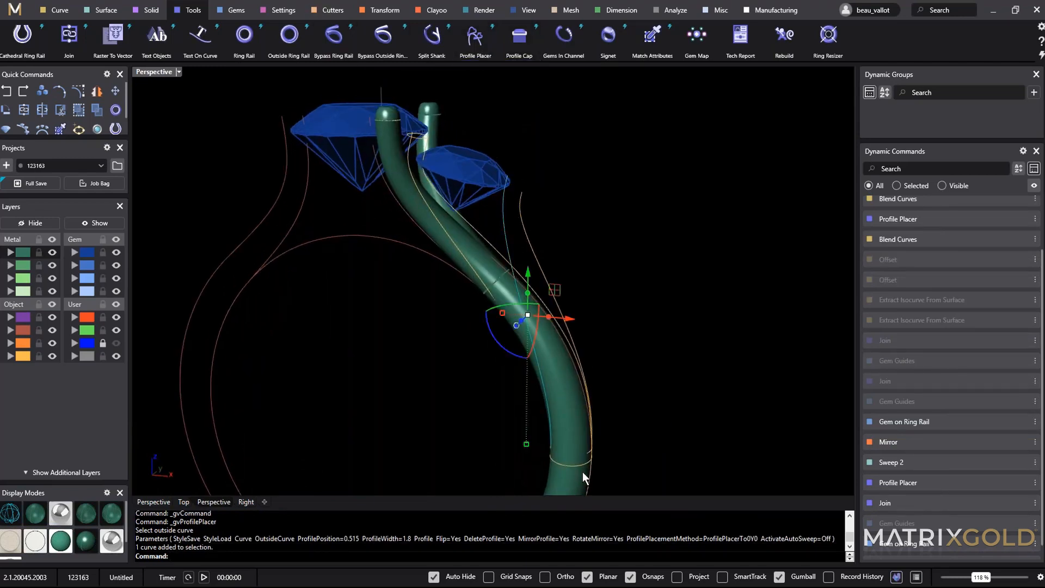
click(483, 39)
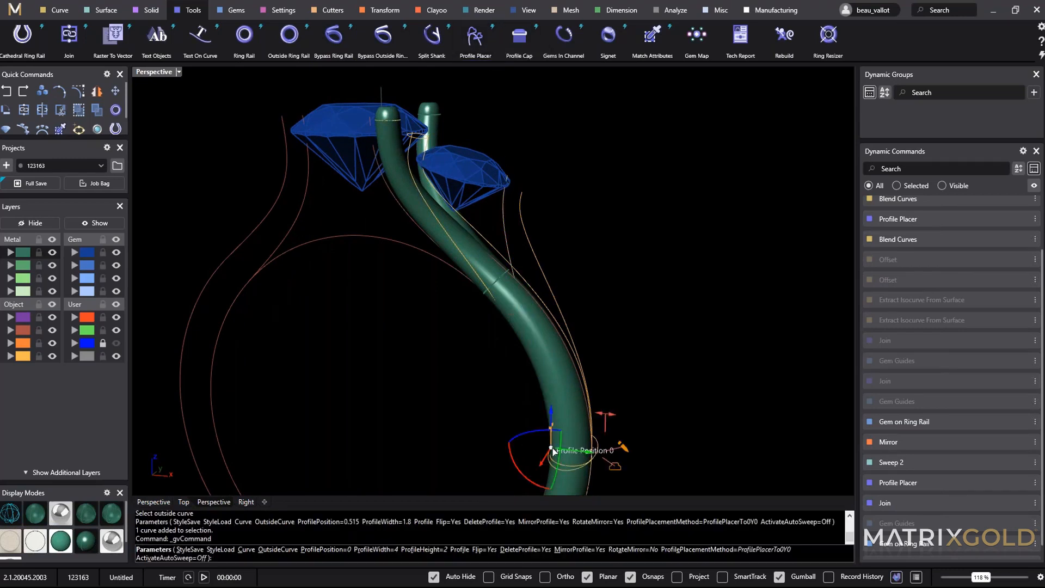
drag(550, 436, 499, 191)
right_drag(511, 207, 584, 289)
Assign the neighbouring outer blended curve as the outside curve, set the profile width to 1.2 mm, and accept the profile.
drag(1040, 302, 1039, 270)
click(999, 245)
click(500, 329)
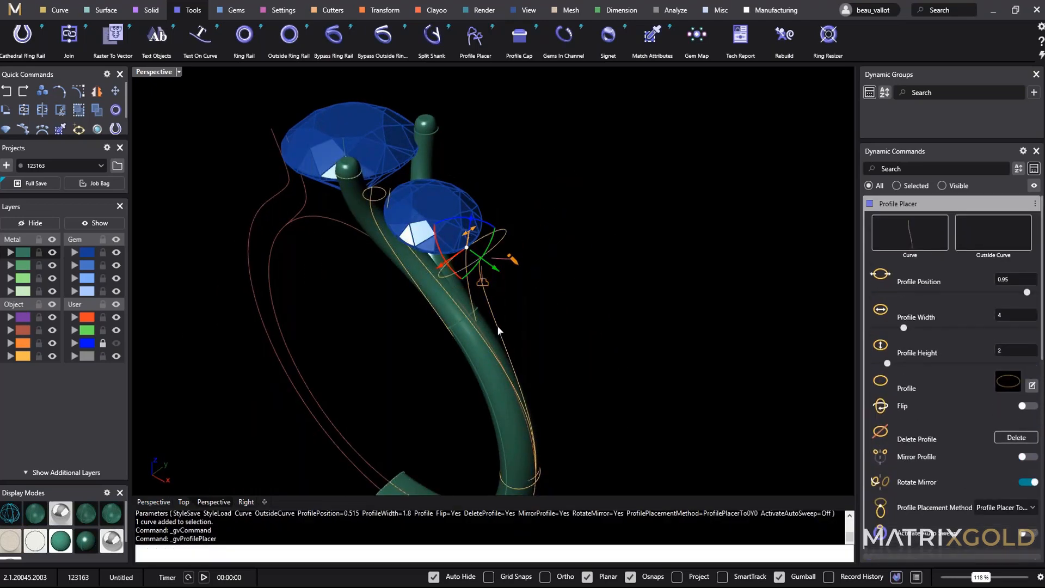
scroll(461, 229, up, 5)
drag(471, 231, 582, 212)
scroll(469, 238, up, 5)
drag(582, 212, 585, 210)
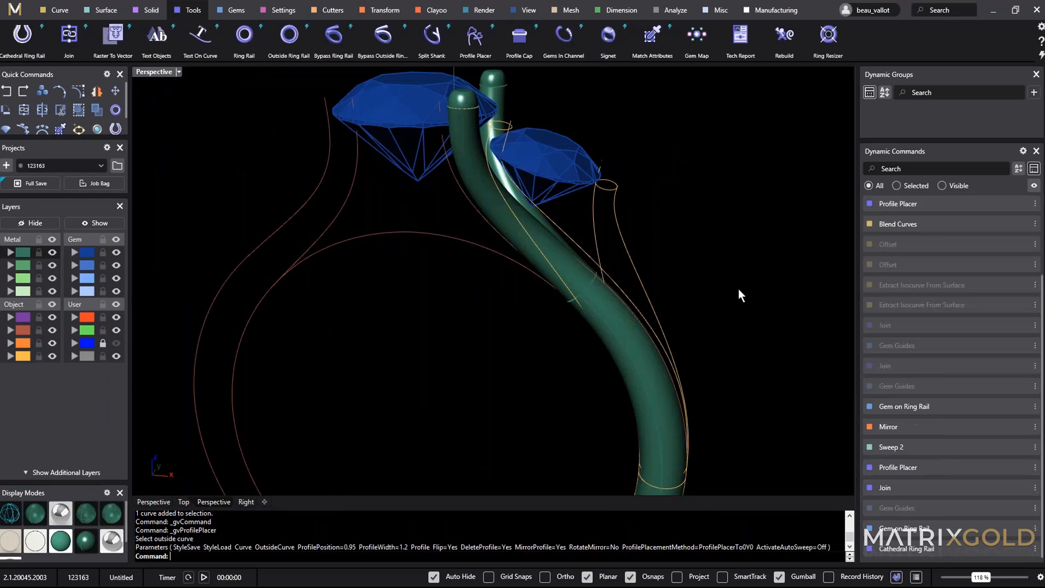
Create a Sweep 2 along the two blended curves between the gems, using their upper and lower shank profiles.
scroll(738, 289, down, 5)
click(101, 10)
click(106, 35)
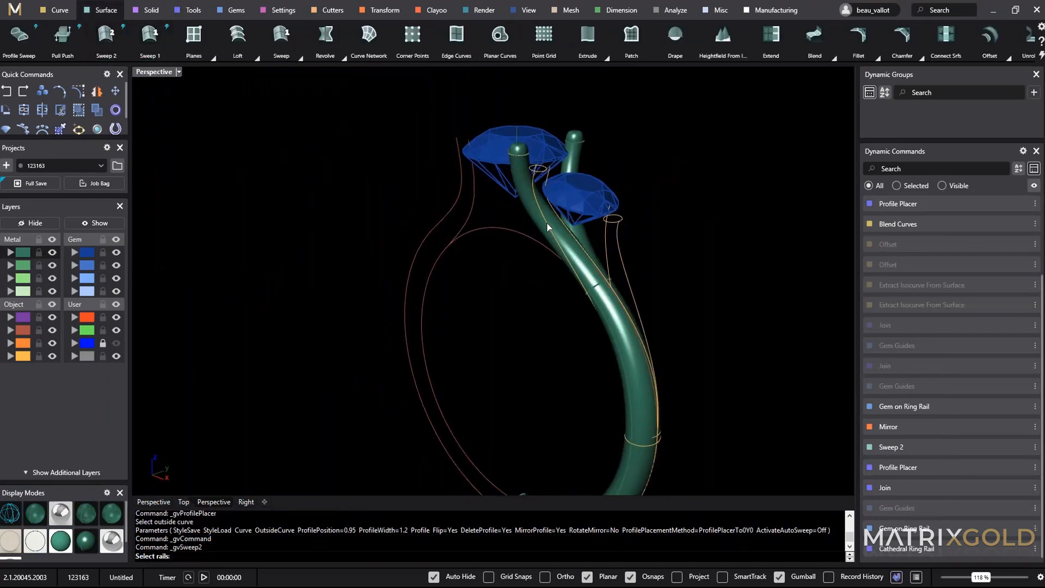
click(566, 256)
click(577, 244)
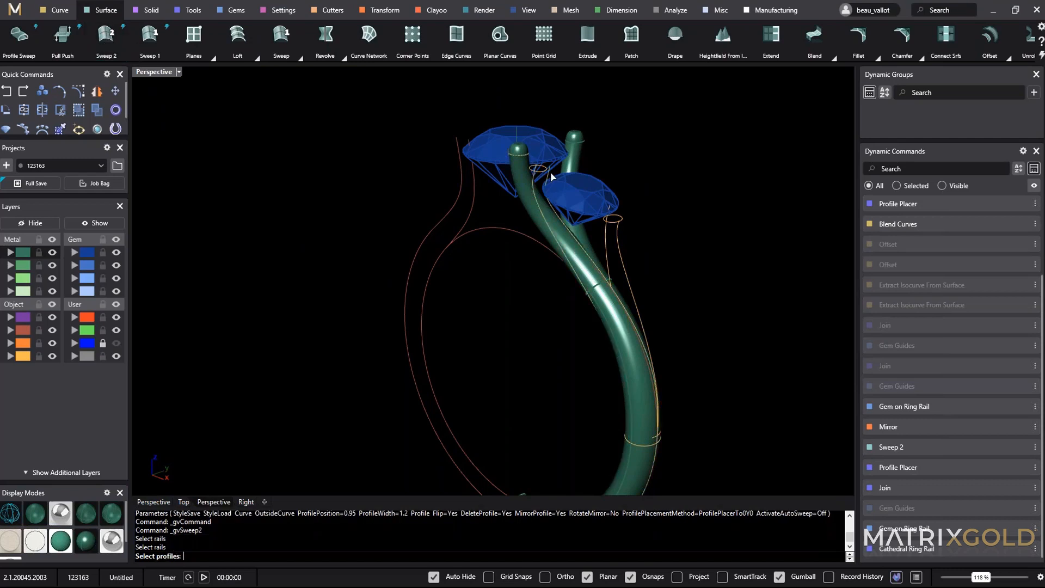
click(541, 172)
click(650, 439)
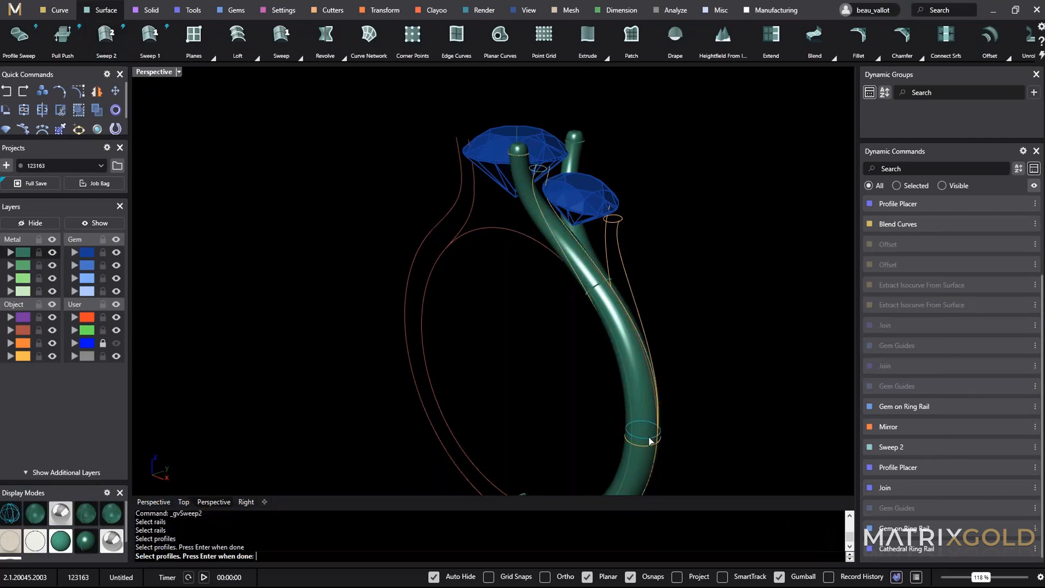
key(Return)
Set the new prong sweep's start dome thickness to 0.5 mm and accept the sweep.
right_drag(692, 346, 446, 190)
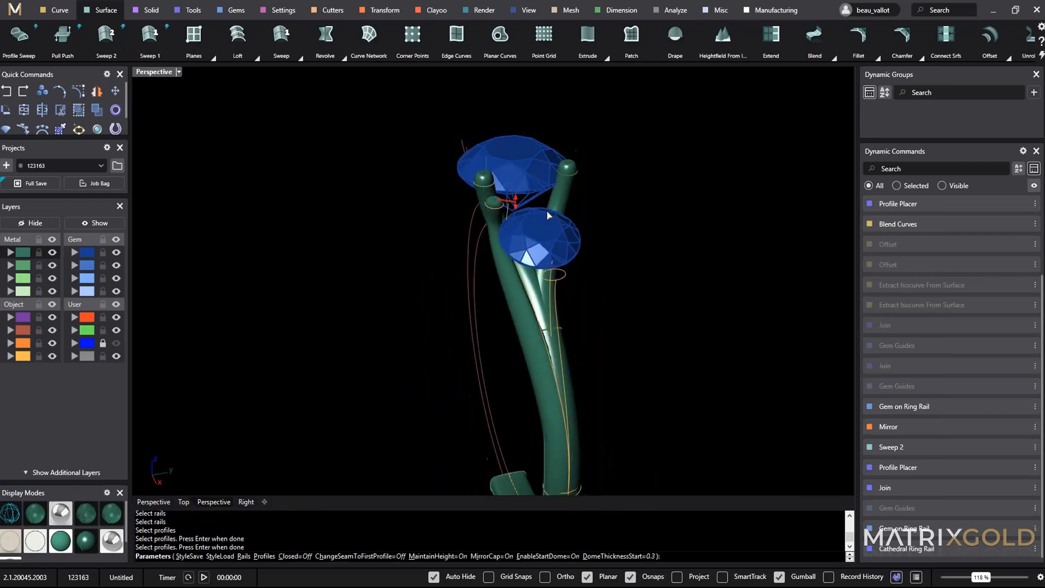
scroll(435, 183, up, 5)
drag(414, 171, 413, 163)
key(Return)
Try a Sweep 2 along the small gem's far-side curve pair, from its upper profile to the lower shank profile.
scroll(435, 185, down, 5)
right_drag(457, 202, 588, 373)
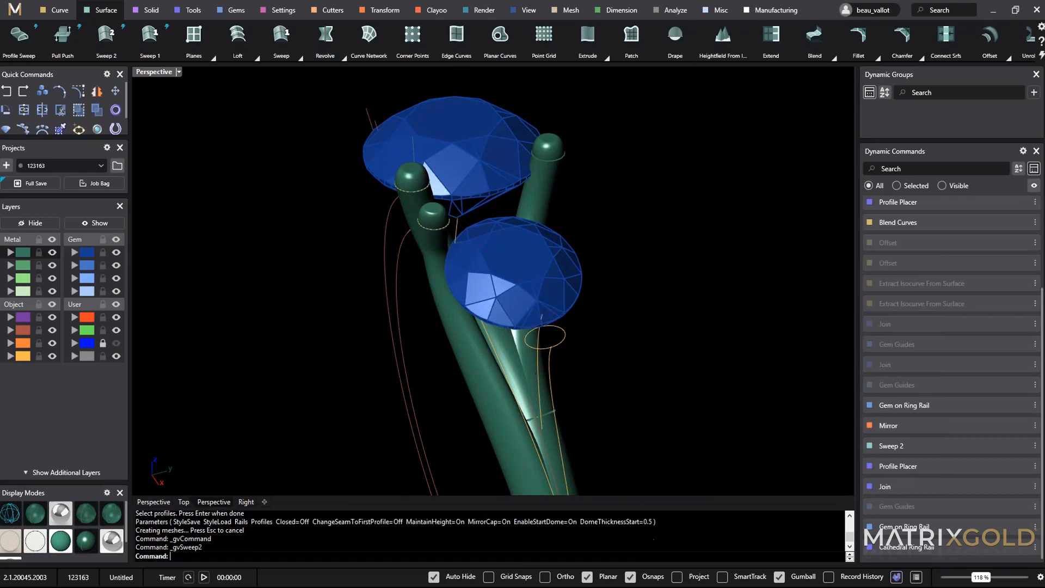
click(539, 371)
click(552, 384)
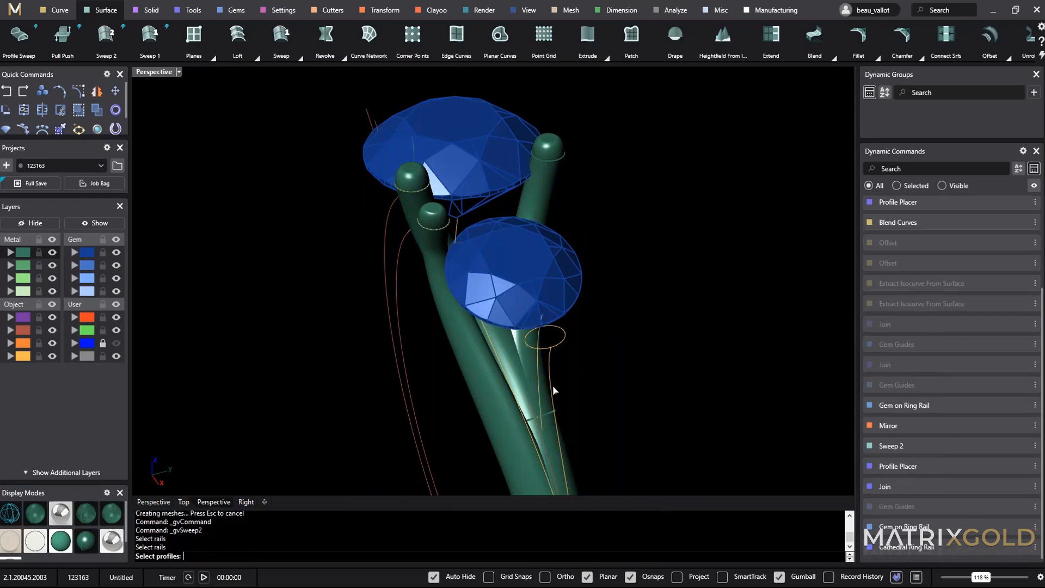
click(560, 343)
shift+right_drag(617, 377, 535, 206)
shift+right_drag(561, 417, 561, 379)
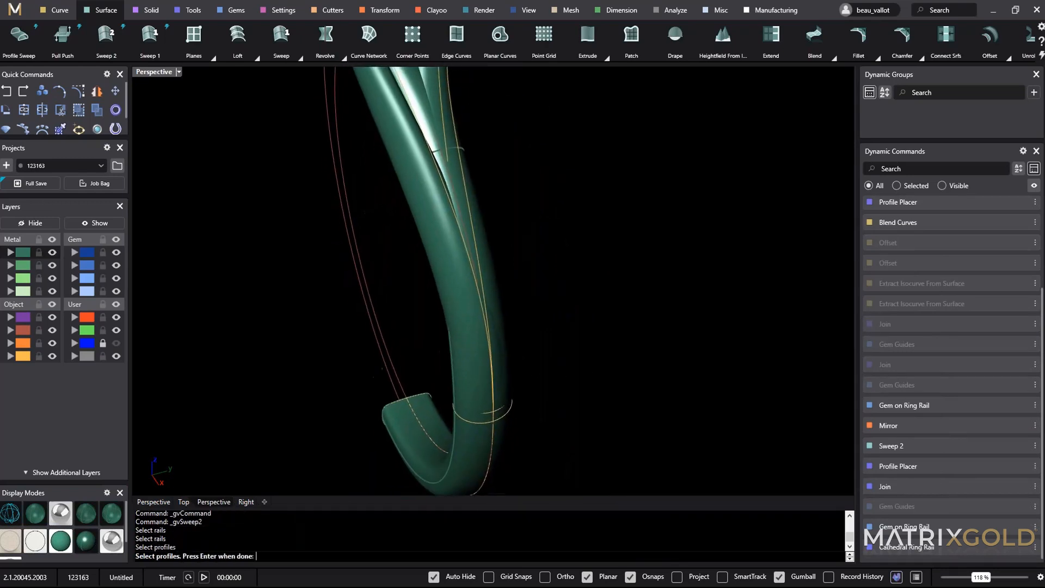
click(484, 418)
key(Return)
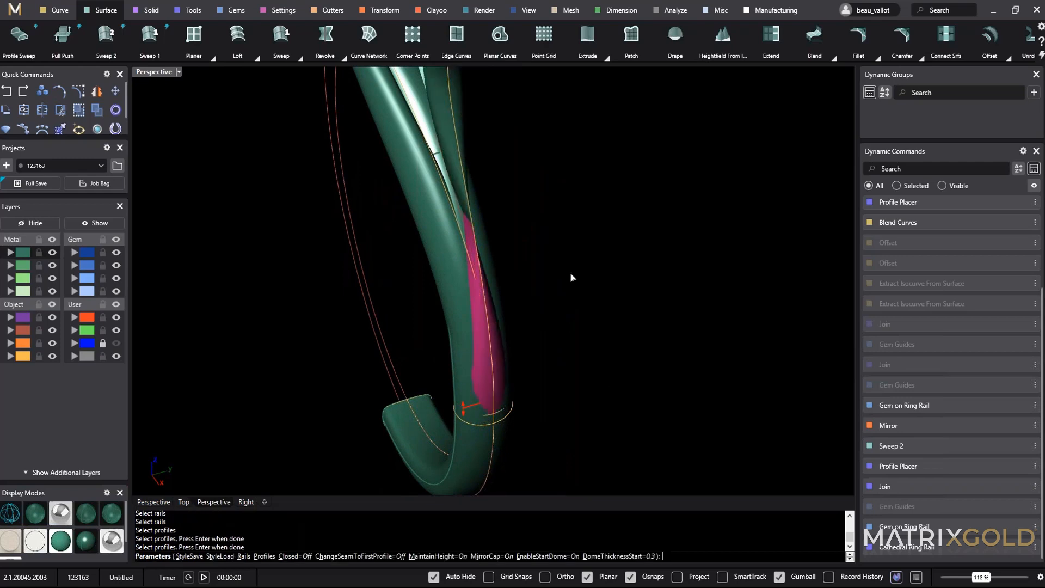
right_drag(644, 393, 593, 313)
key(Return)
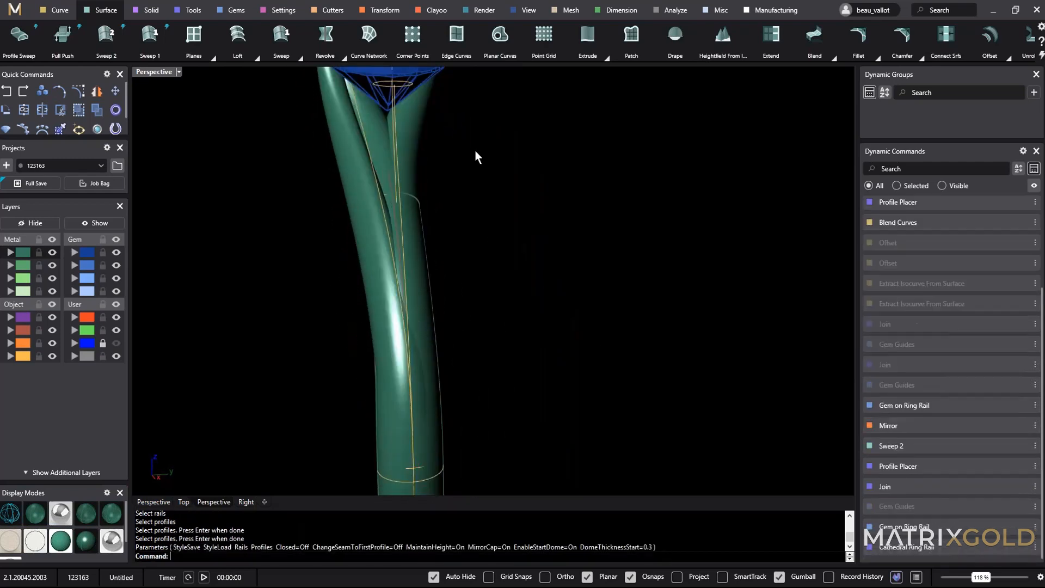
Reopen the Profile Placer for the small gem's far-side profile, rotate that profile about half a turn, and accept it.
shift+right_drag(425, 70, 449, 169)
click(439, 194)
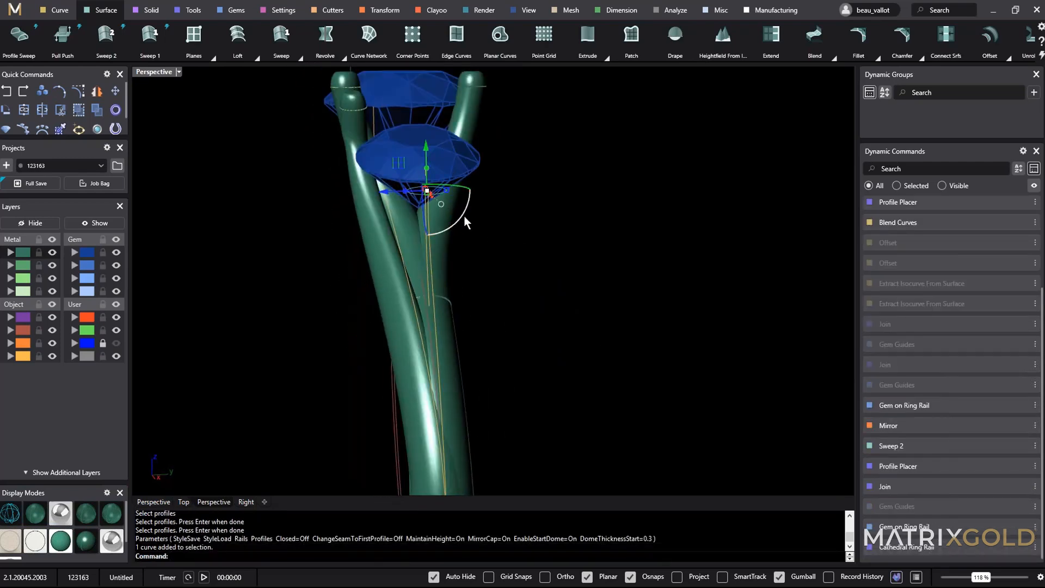
click(1014, 202)
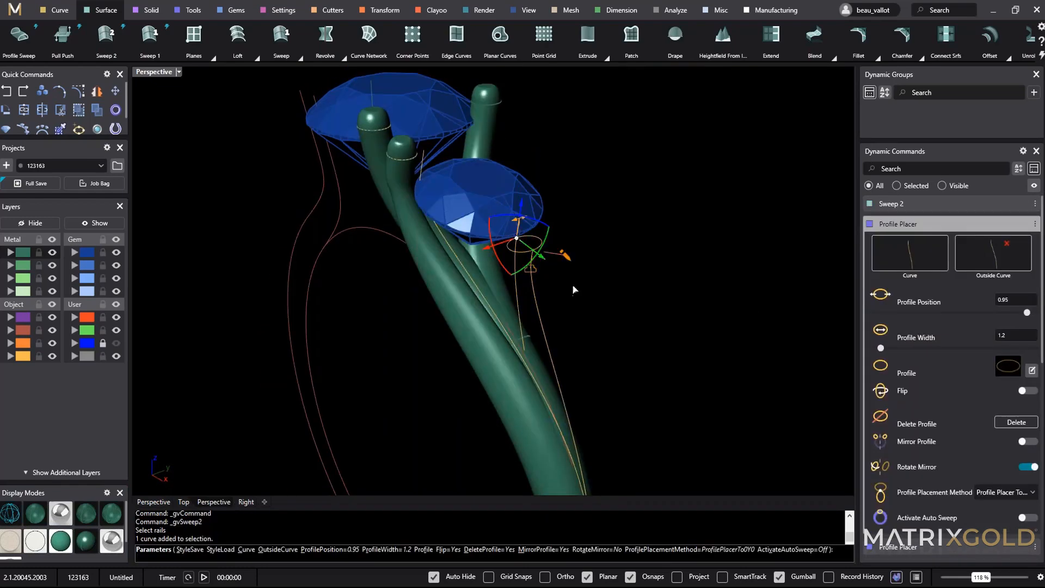
right_drag(573, 289, 456, 220)
drag(450, 205, 330, 164)
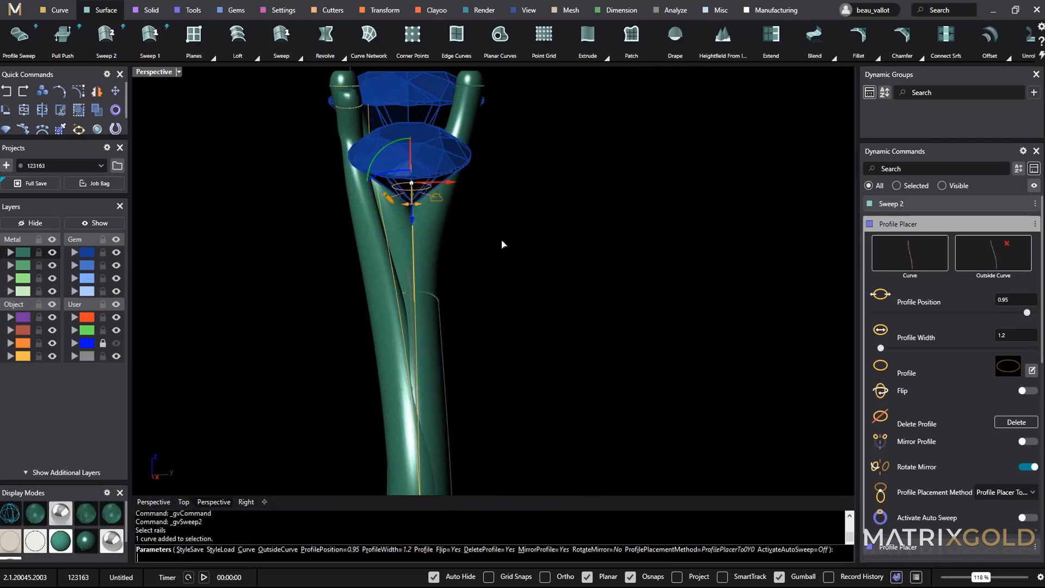
right_click(504, 247)
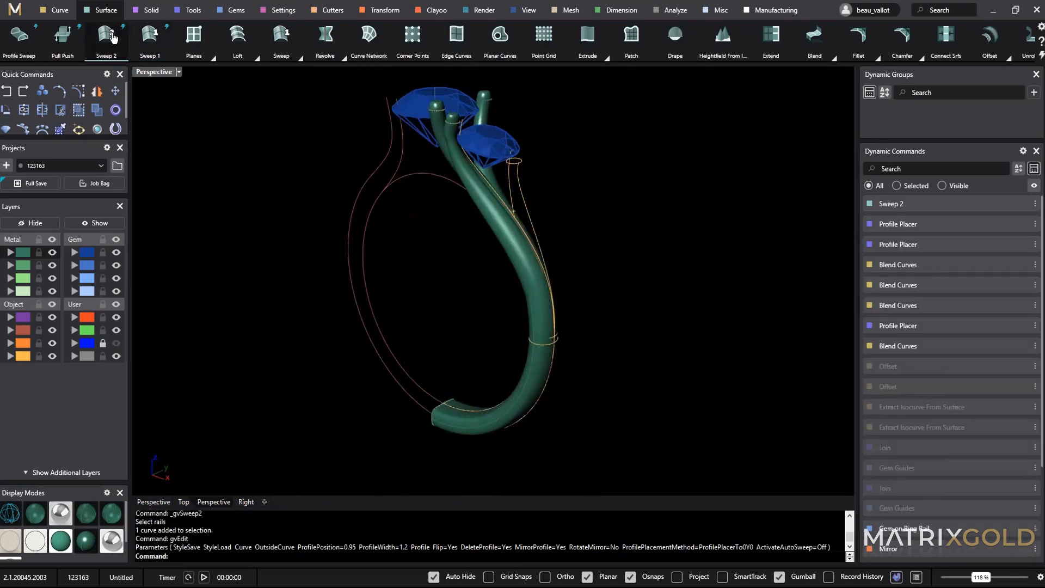
Create a Sweep 2 along the small gem's far-side rails, selecting the lower shank profile first and the upper profile second.
right_click(503, 179)
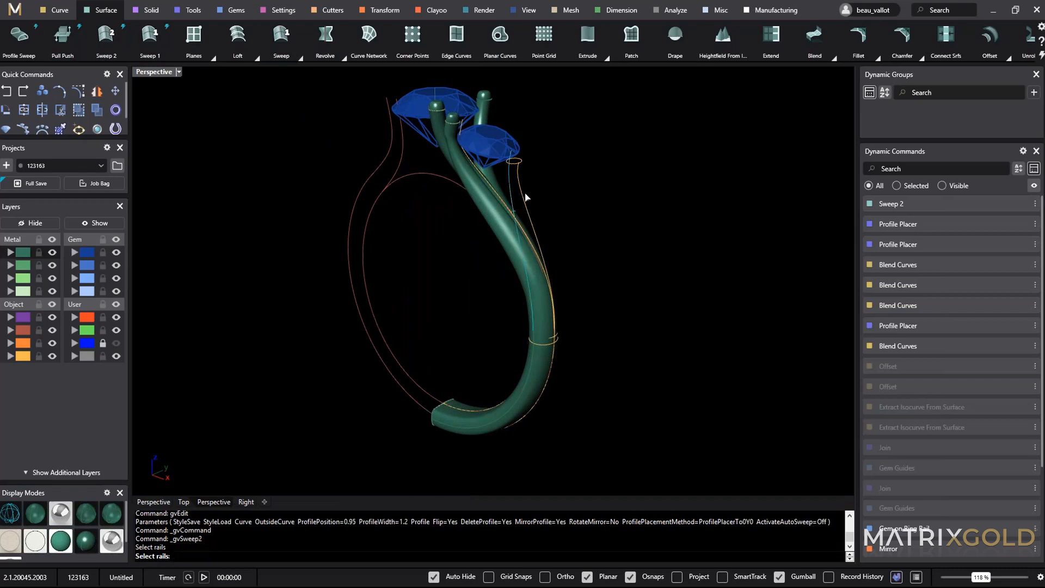
click(536, 243)
click(549, 340)
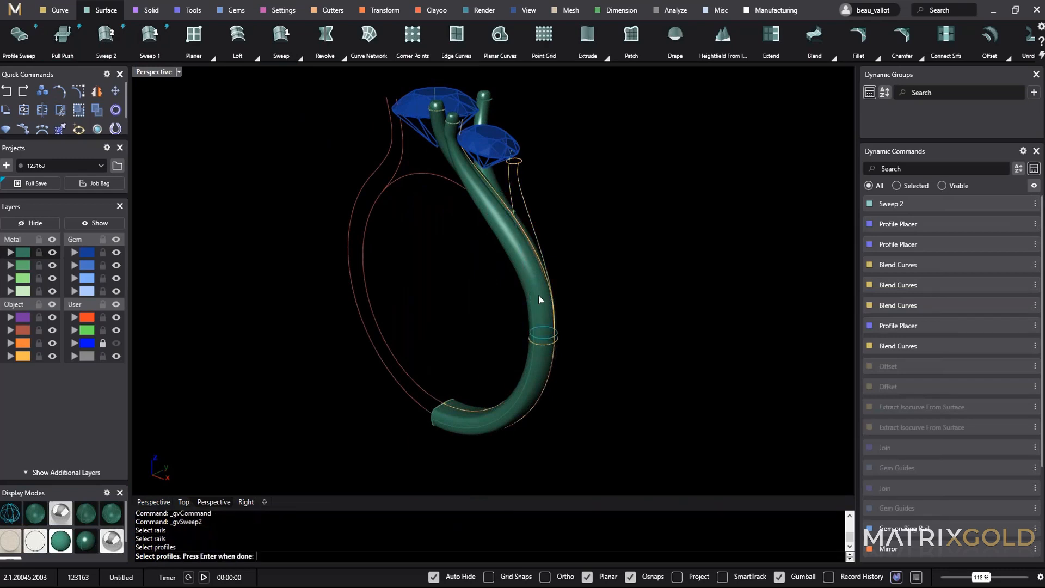
click(513, 165)
key(Return)
right_drag(550, 185, 531, 343)
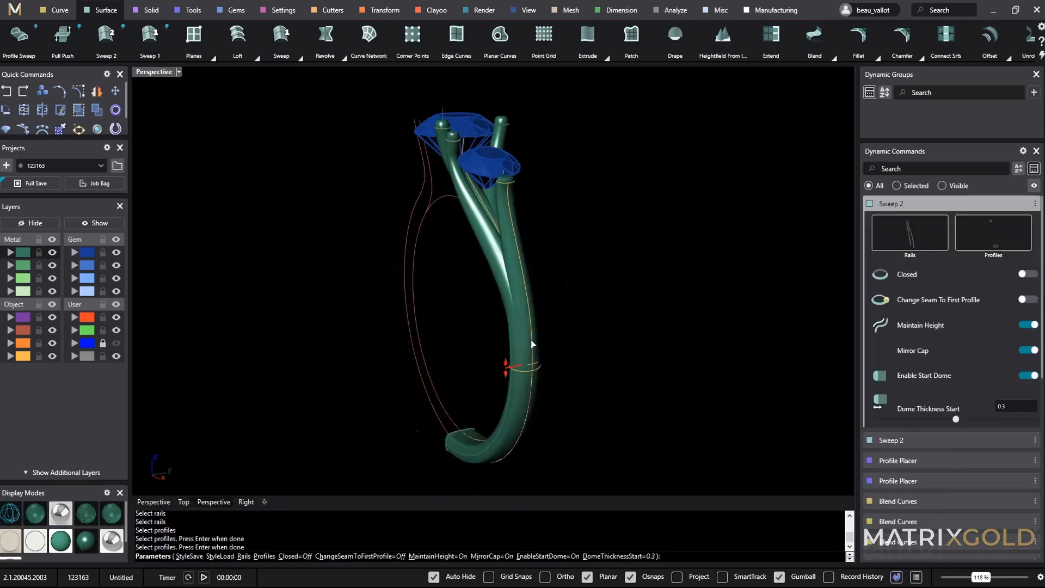
Set the far-side prong sweep's start dome thickness to 0.6 mm and accept the sweep.
scroll(514, 361, up, 5)
shift+right_drag(500, 200, 506, 363)
scroll(541, 266, down, 5)
right_drag(541, 266, 530, 201)
drag(431, 387, 431, 383)
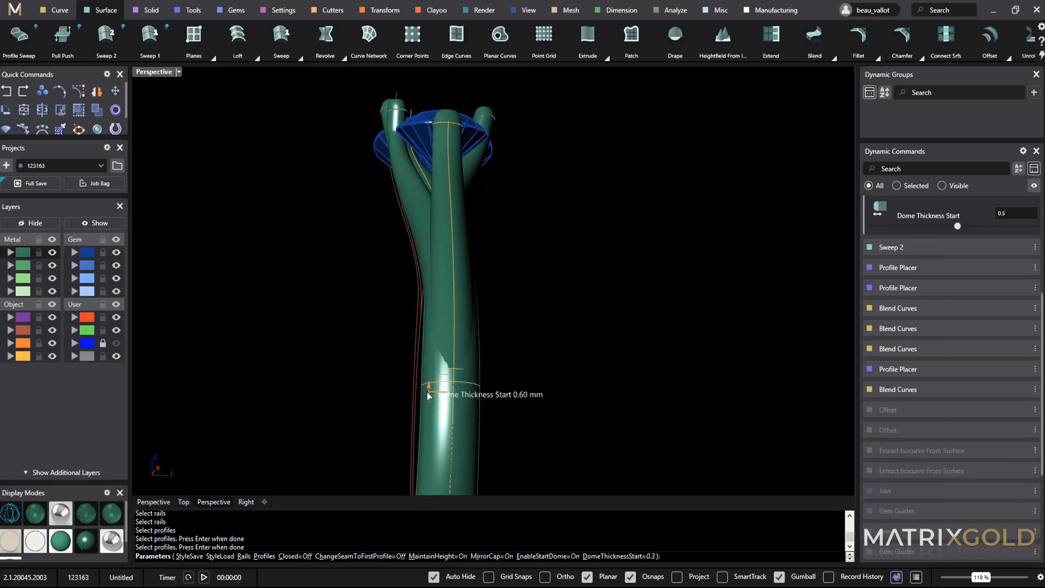
key(Return)
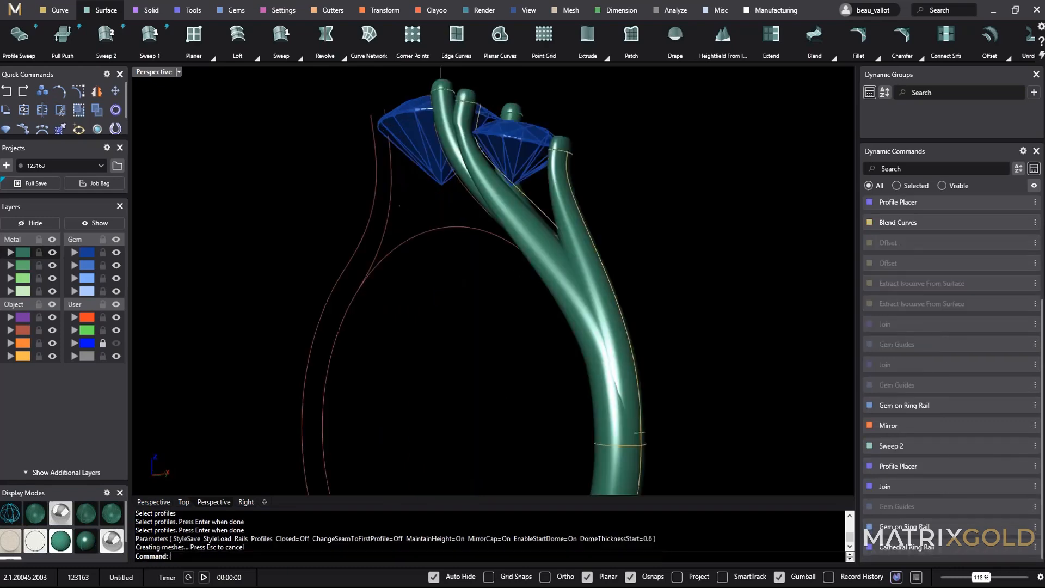
Reopen a Blend Curves command for the small gem's inner prong, examine the curve's fit beside the gem, and close it.
right_drag(560, 228, 583, 320)
right_drag(454, 269, 442, 218)
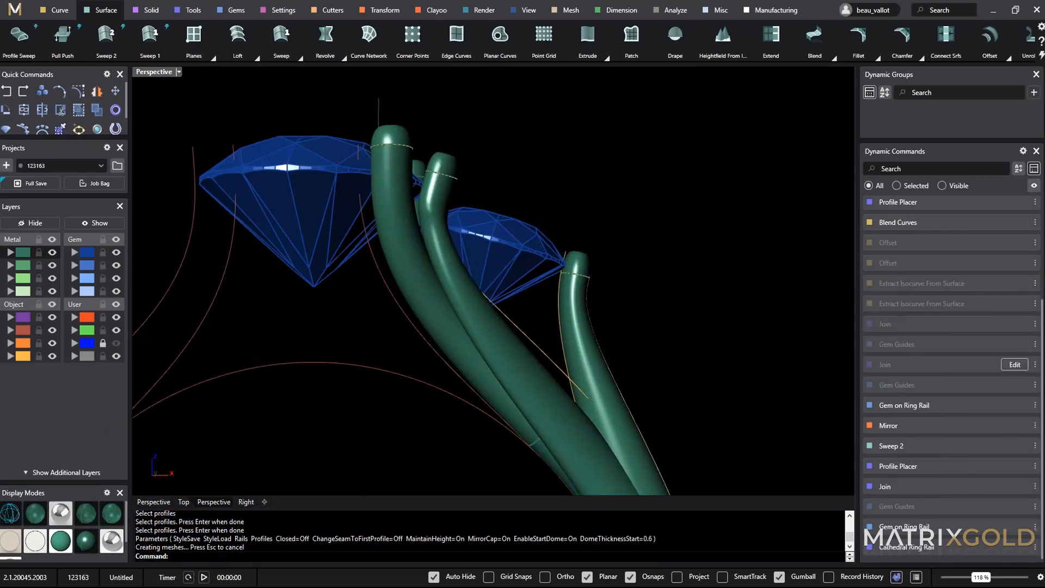
scroll(922, 297, up, 4)
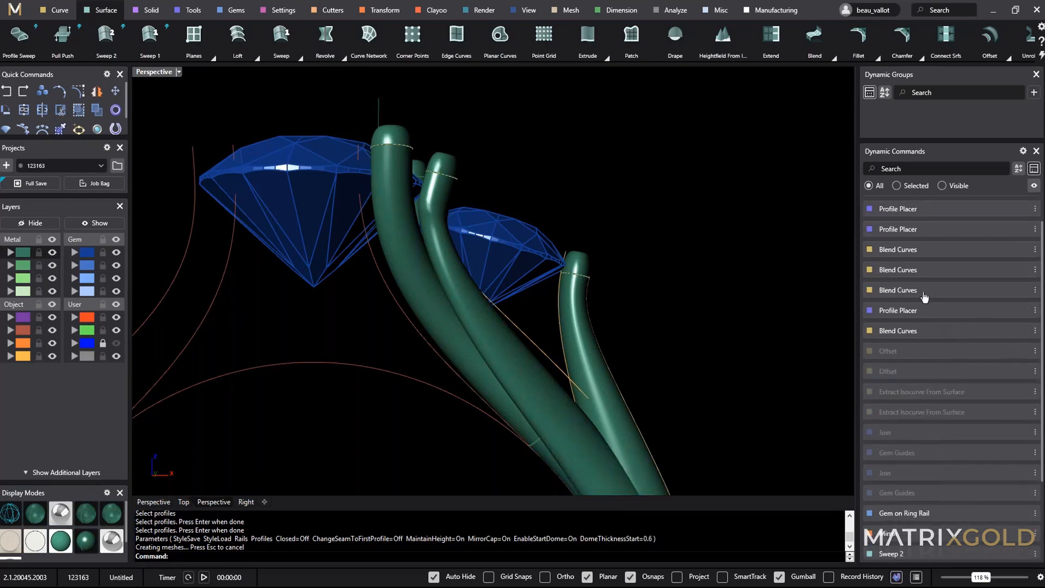
click(1013, 296)
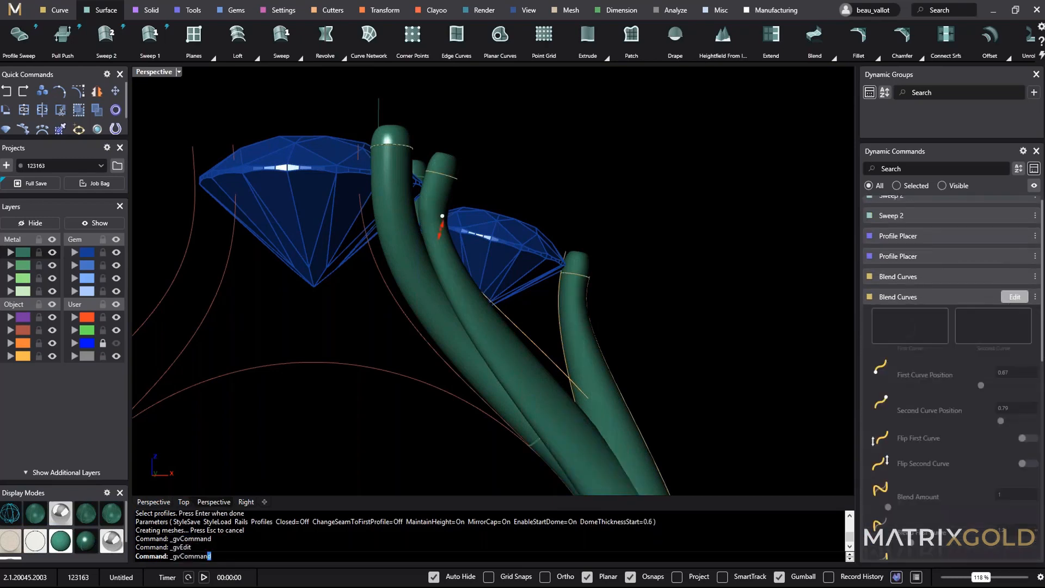
click(441, 232)
scroll(441, 232, up, 4)
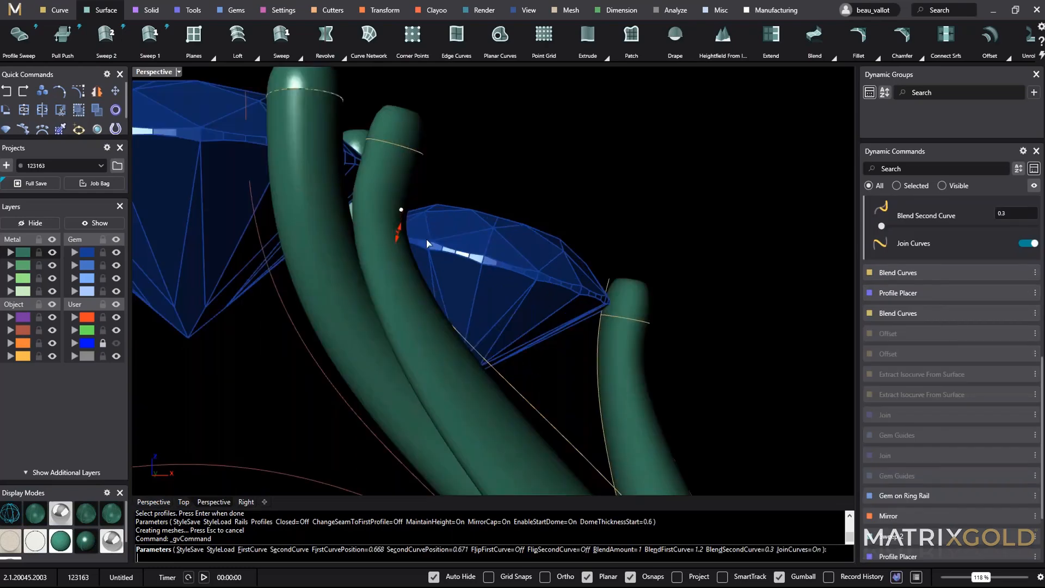
scroll(457, 223, down, 4)
right_drag(565, 289, 490, 340)
scroll(338, 342, up, 5)
scroll(339, 373, up, 2)
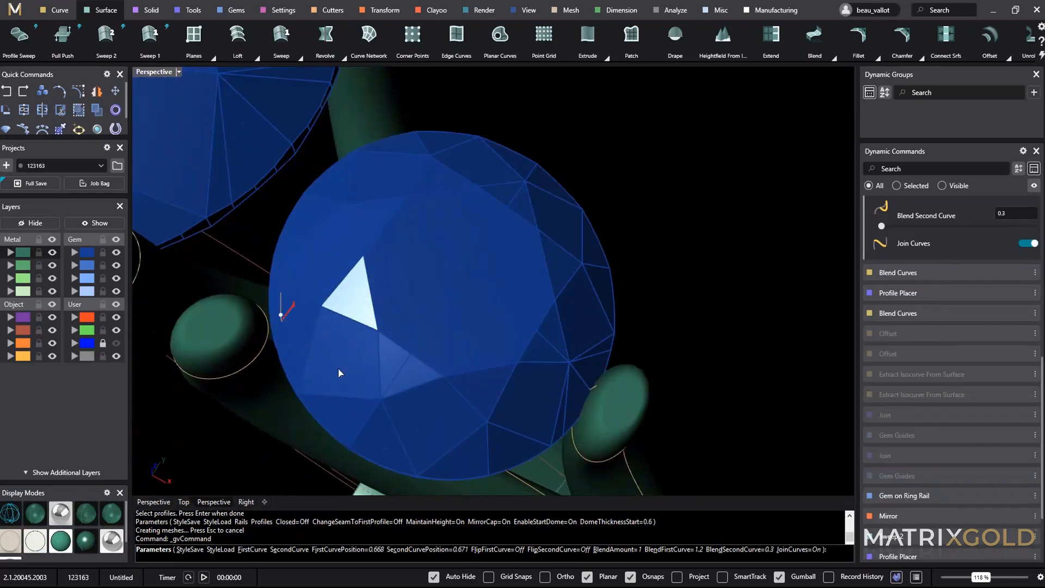
scroll(339, 373, down, 3)
right_drag(364, 392, 404, 310)
right_click(404, 310)
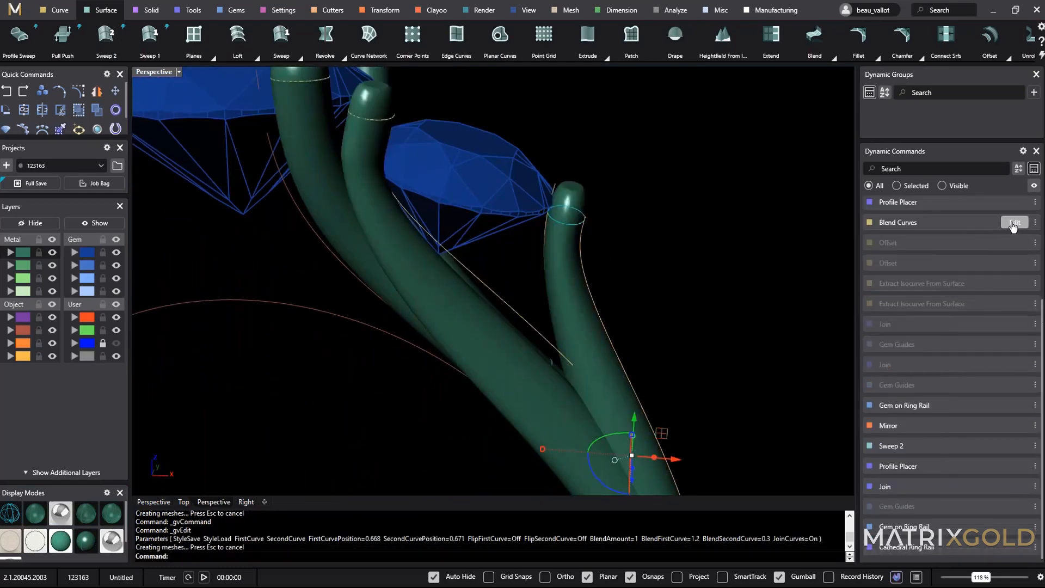
Reopen the earliest Blend Curves command, set Blend First Curve to 0.6 for the small gem's inner prong, and accept it.
click(1013, 222)
drag(353, 154, 354, 118)
scroll(445, 217, down, 2)
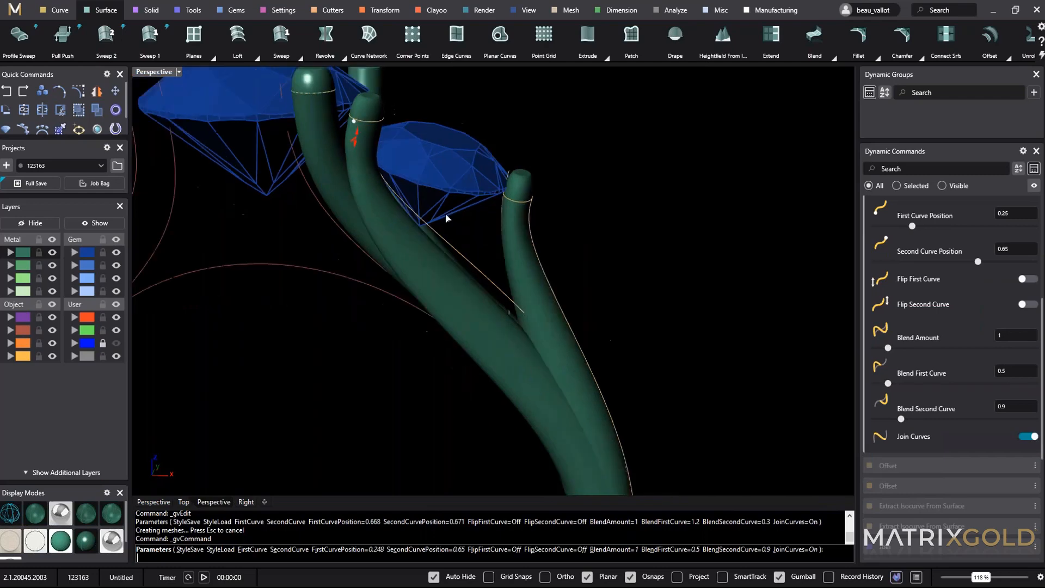
right_drag(445, 217, 468, 191)
drag(383, 123, 383, 126)
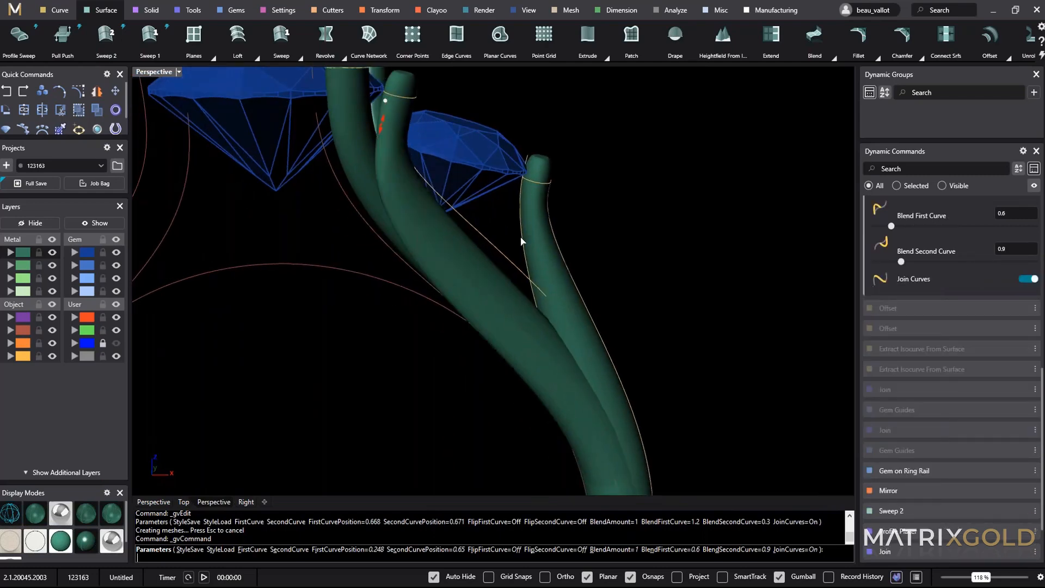
scroll(569, 325, down, 4)
shift+right_drag(569, 325, 539, 227)
key(Return)
Reopen the small side gem's Gem Guides, set the girdle spacing to -0.3, and accept the change.
right_drag(626, 293, 394, 186)
scroll(395, 187, up, 3)
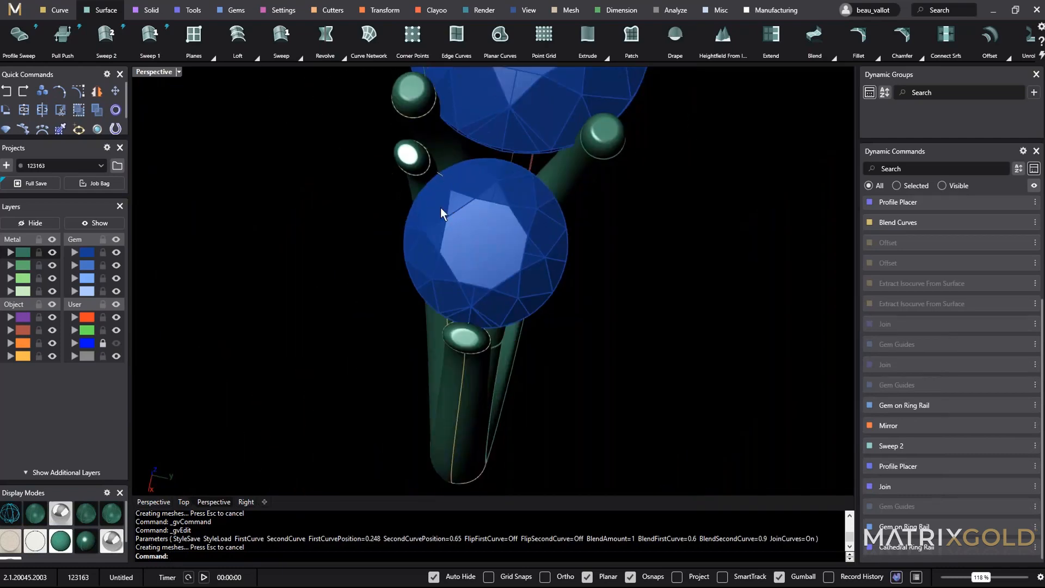
scroll(1039, 403, up, 1)
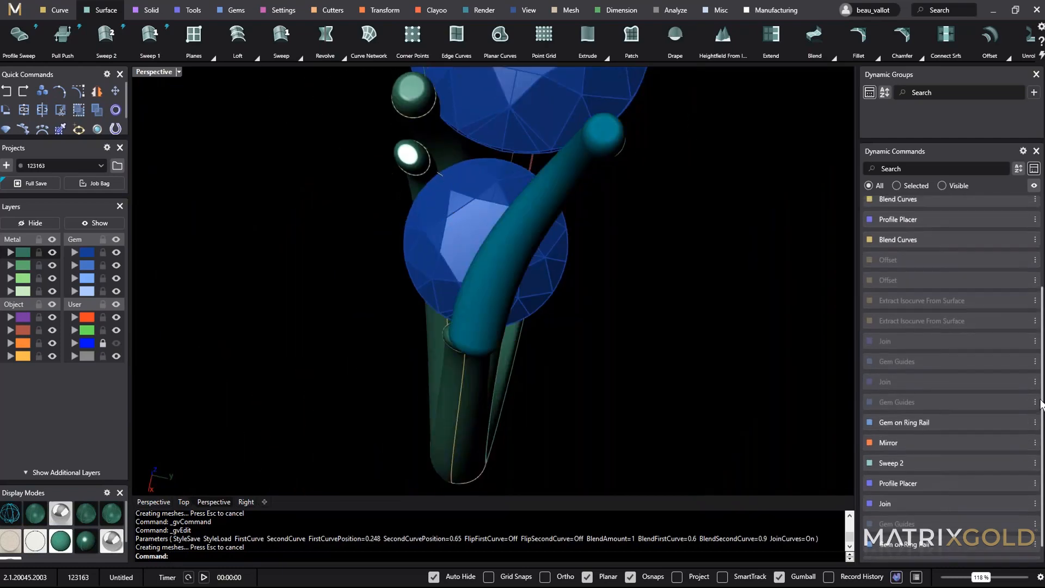
scroll(1039, 403, down, 1)
click(1014, 426)
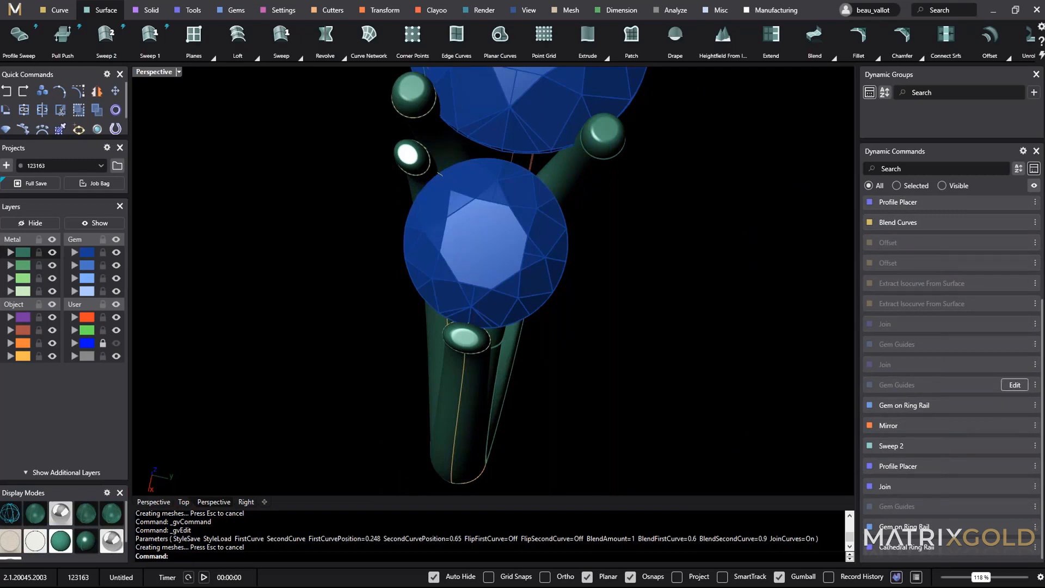
click(1014, 384)
right_drag(648, 298, 680, 305)
drag(953, 538, 951, 541)
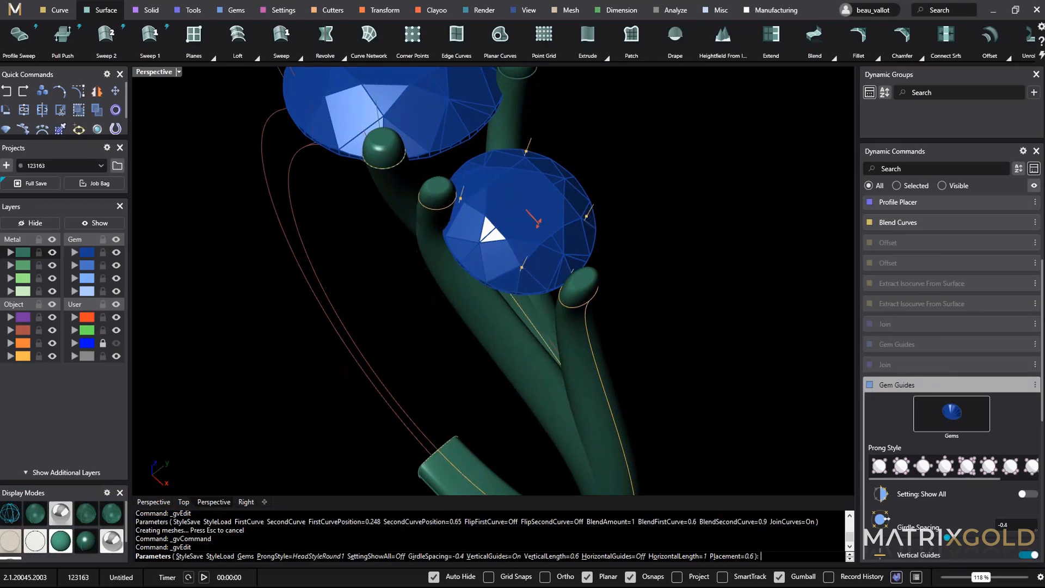
drag(951, 542, 954, 541)
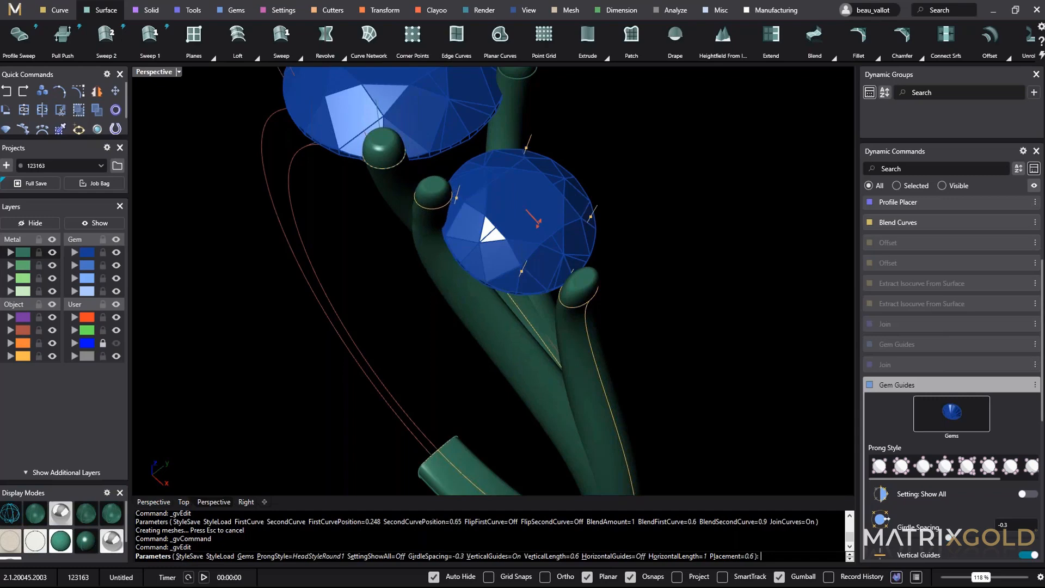
right_click(688, 204)
Mirror the small gem's inner prong to the opposite side of the shank with X Mirror on and Y Mirror off.
scroll(683, 202, down, 2)
right_drag(684, 203, 712, 191)
click(712, 191)
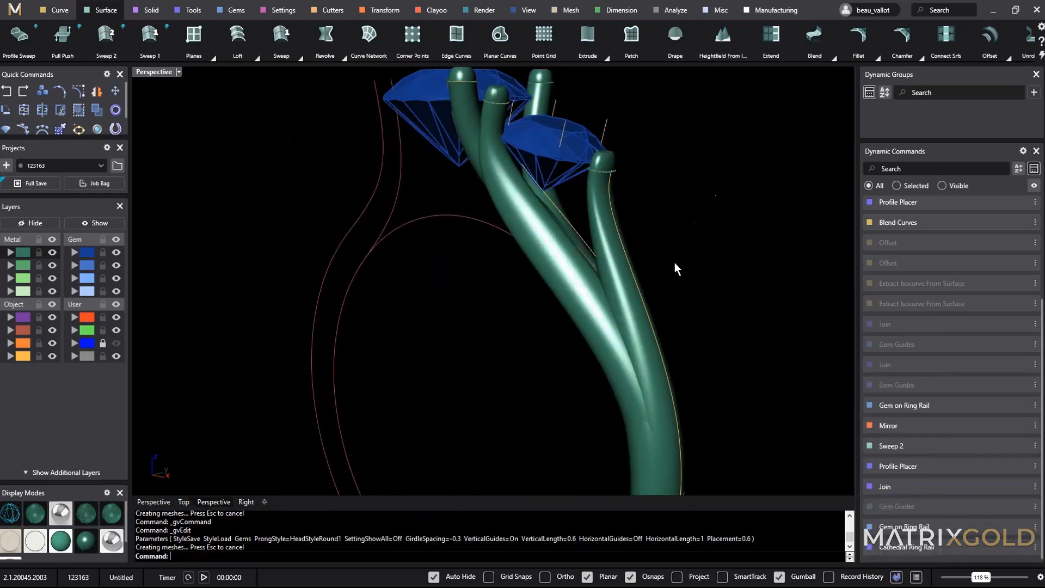
scroll(685, 229, down, 5)
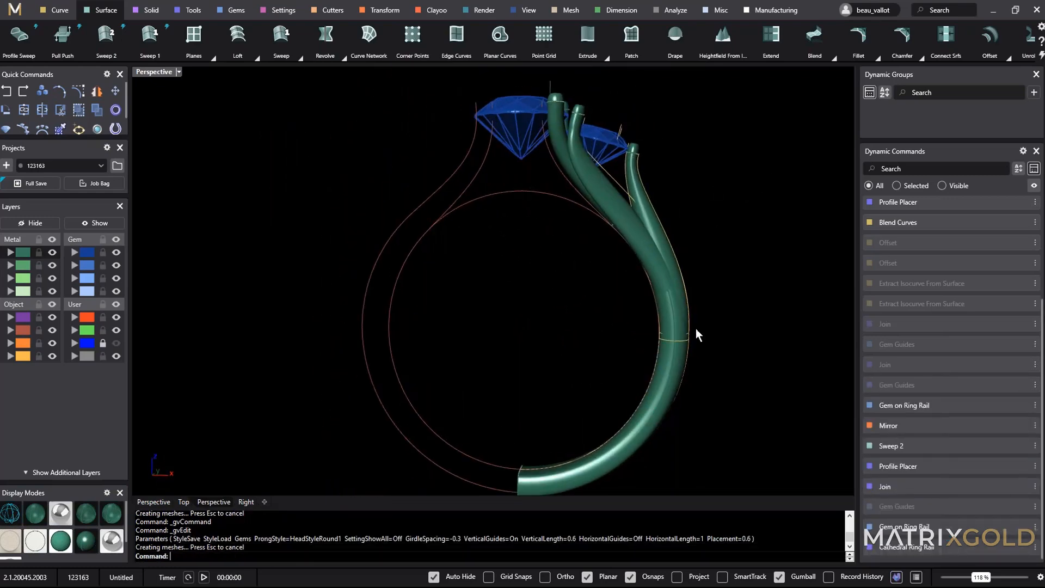
right_drag(695, 329, 614, 181)
click(599, 207)
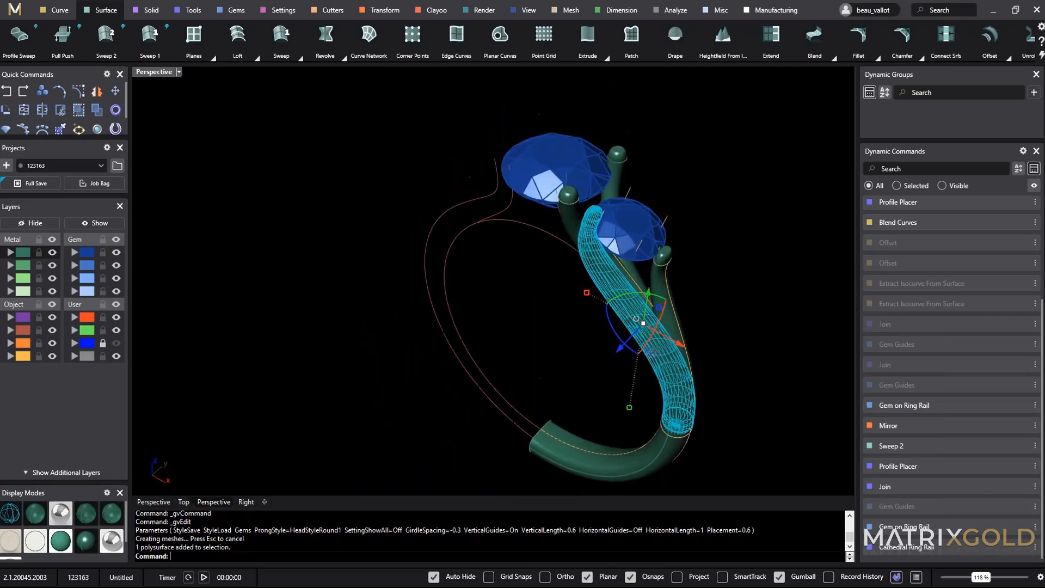
click(706, 256)
click(602, 277)
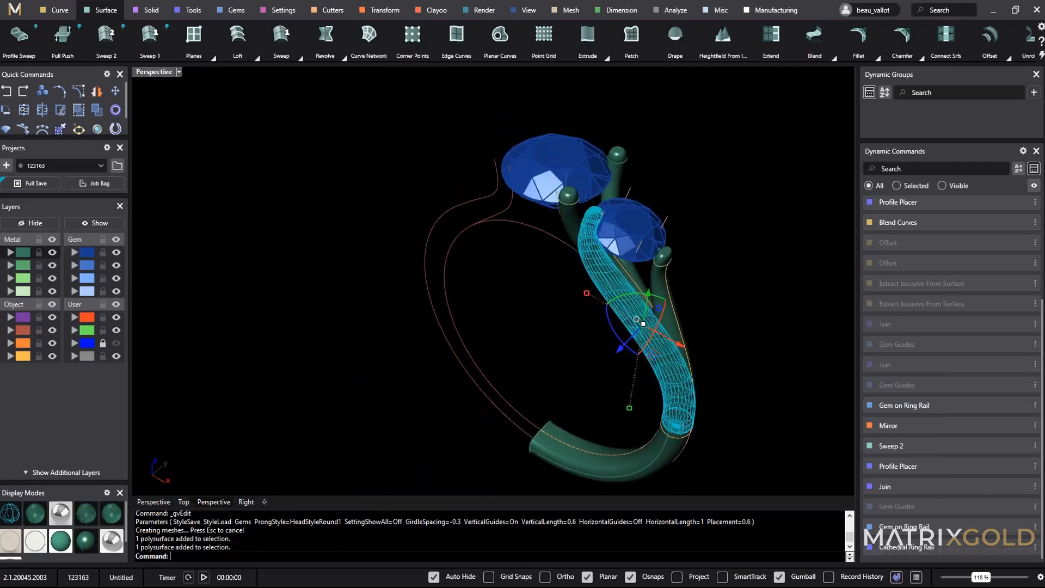
right_drag(729, 321, 675, 256)
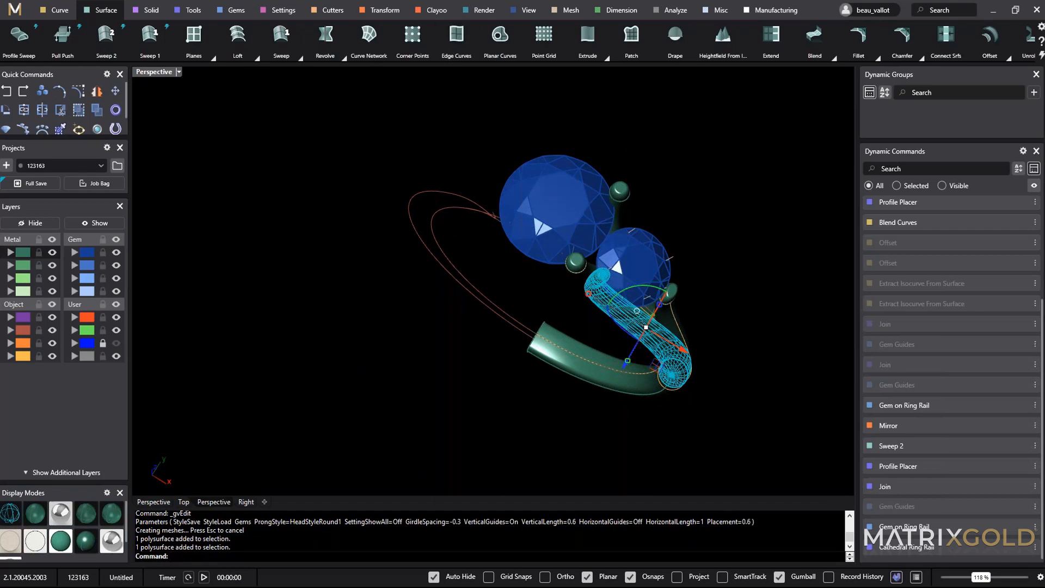
click(369, 12)
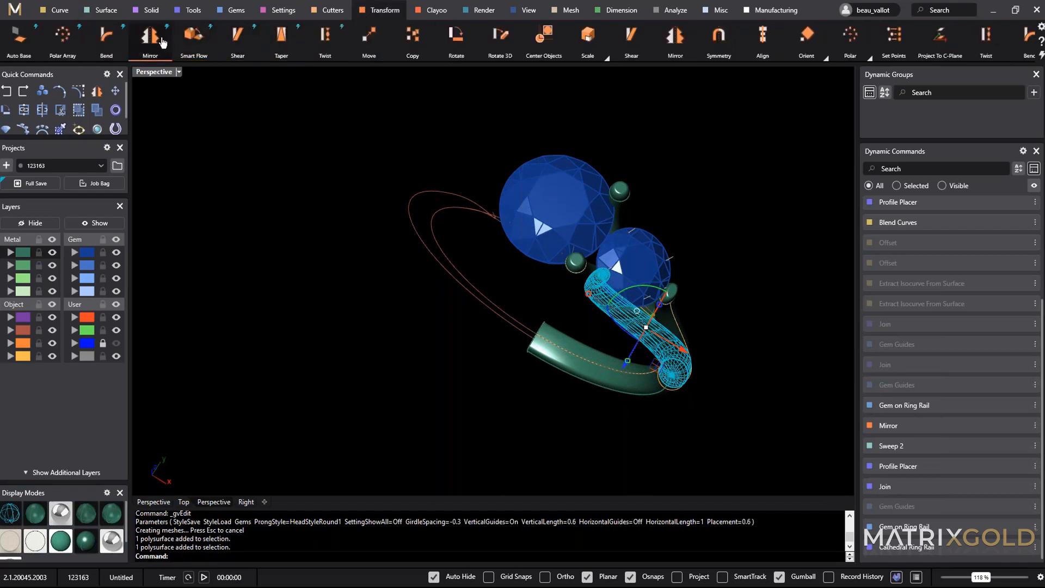
click(151, 37)
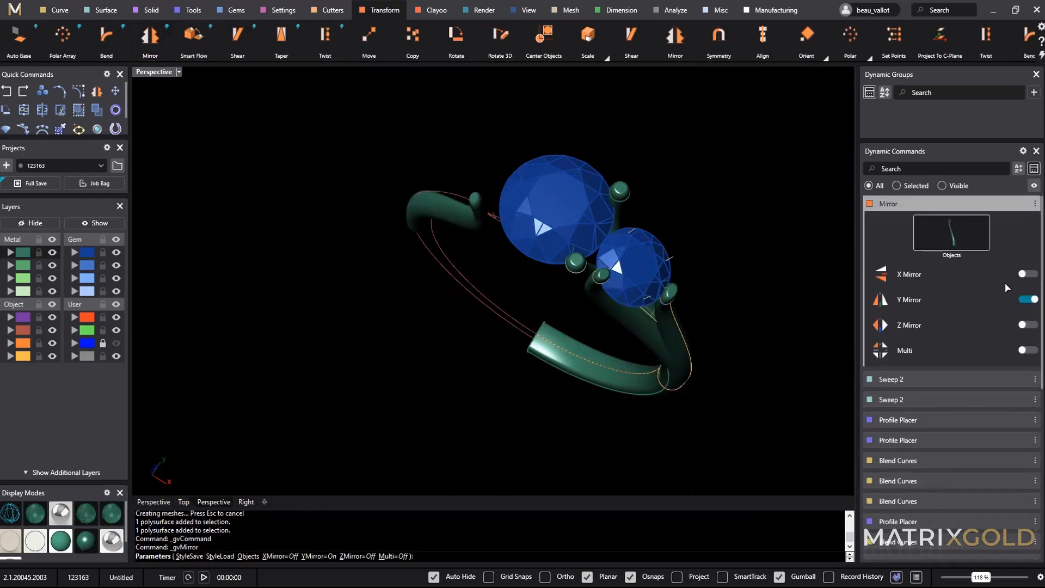
click(1032, 300)
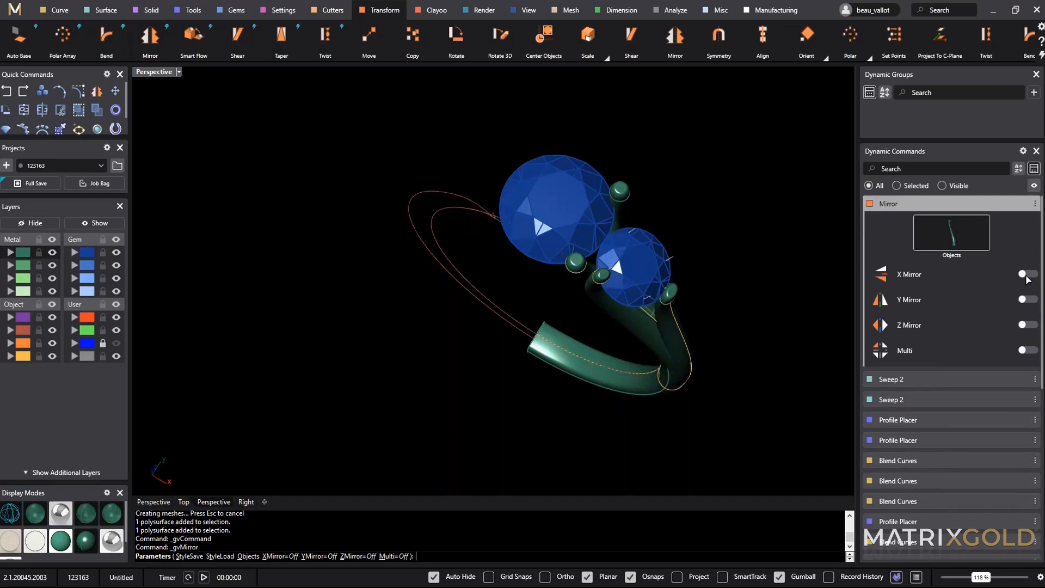
click(1024, 275)
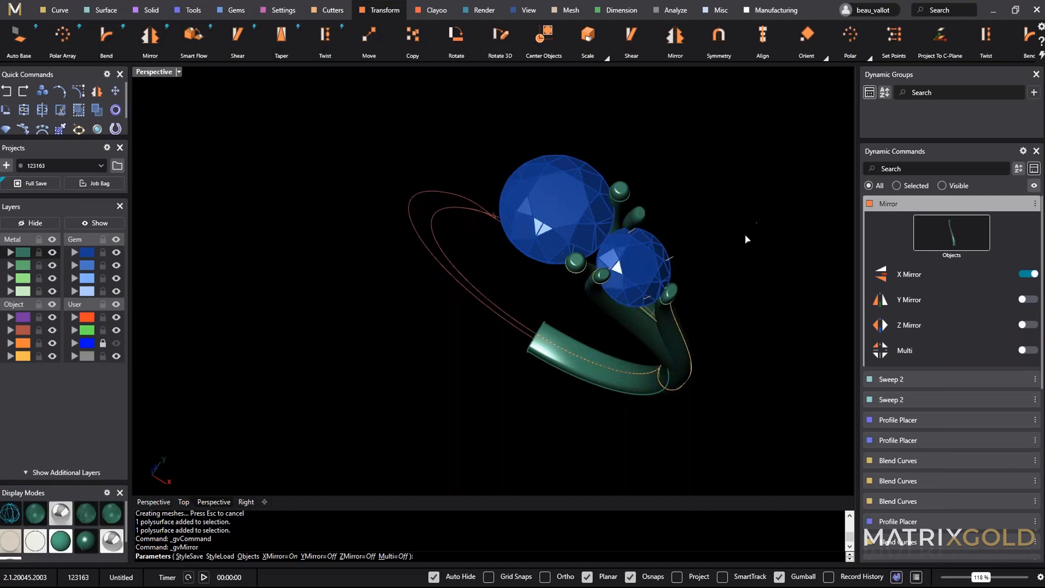
right_drag(746, 239, 681, 180)
right_click(657, 229)
Select the shank, all prongs and the small side gem, and mirror them to the ring's other half with Y Mirror on.
right_drag(657, 229, 741, 188)
mouse_move(603, 159)
right_down()
mouse_move(550, 234)
mouse_move(590, 219)
mouse_move(603, 159)
right_up()
key(F2)
scroll(558, 122, up, 5)
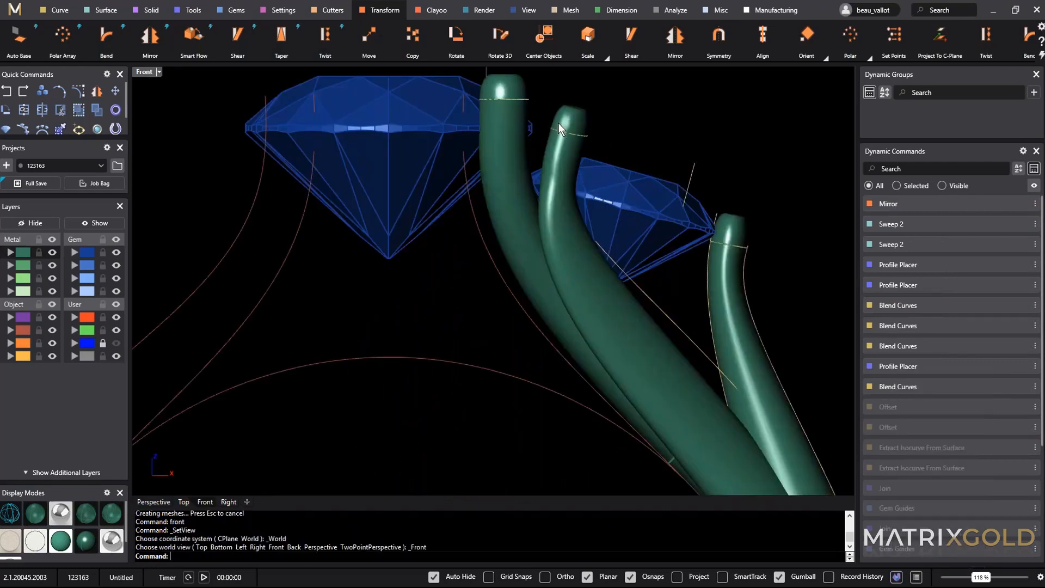
click(513, 86)
shift+click(569, 107)
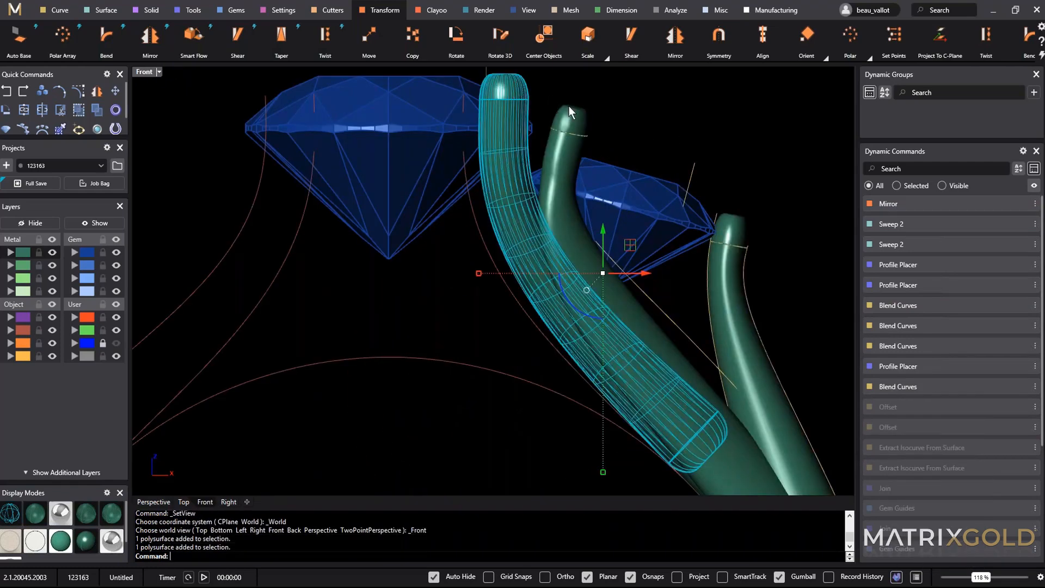
shift+click(655, 188)
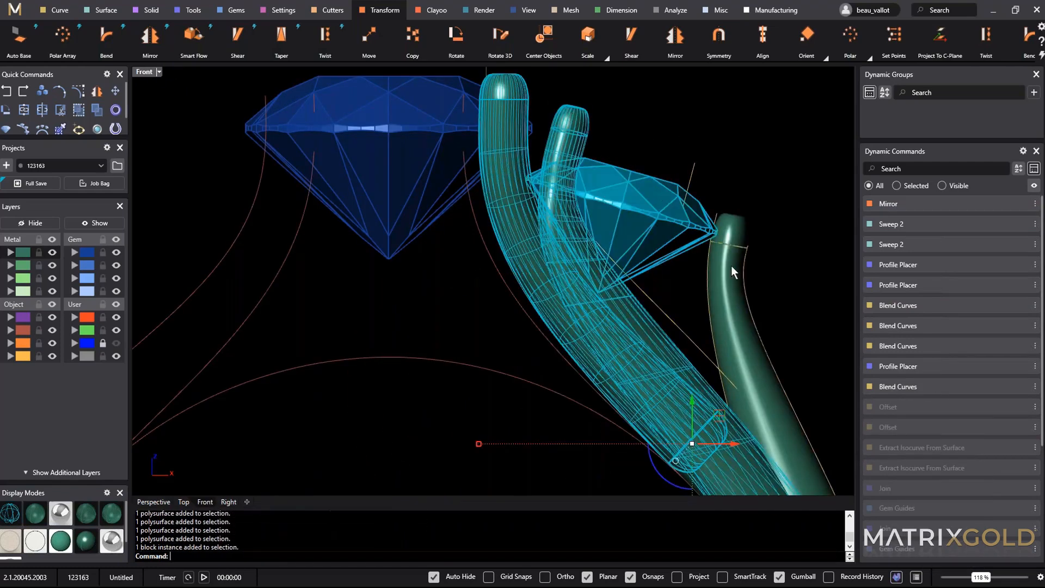
shift+click(730, 265)
scroll(741, 239, down, 8)
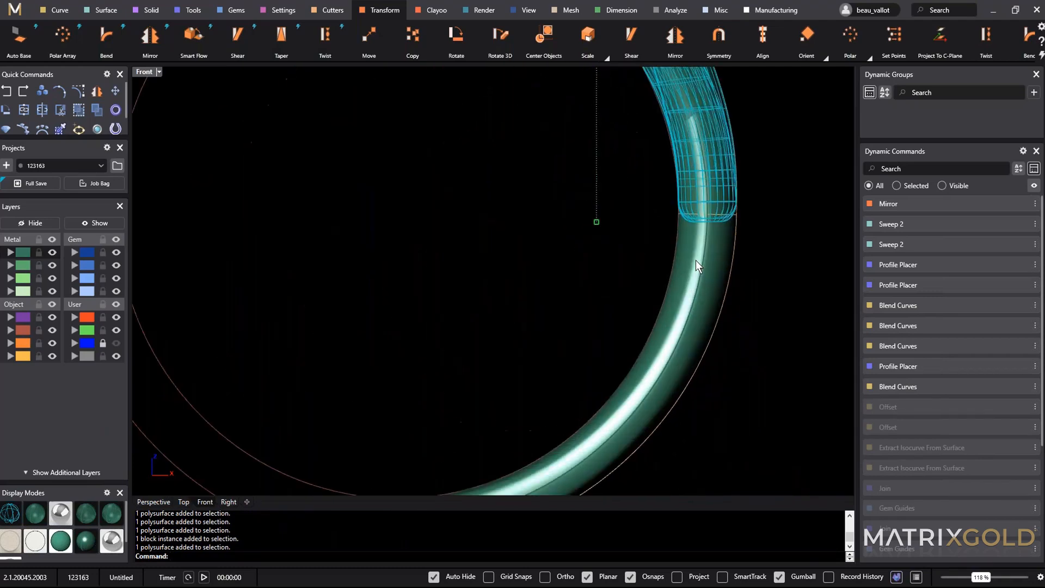
text(perspective)
key(Return)
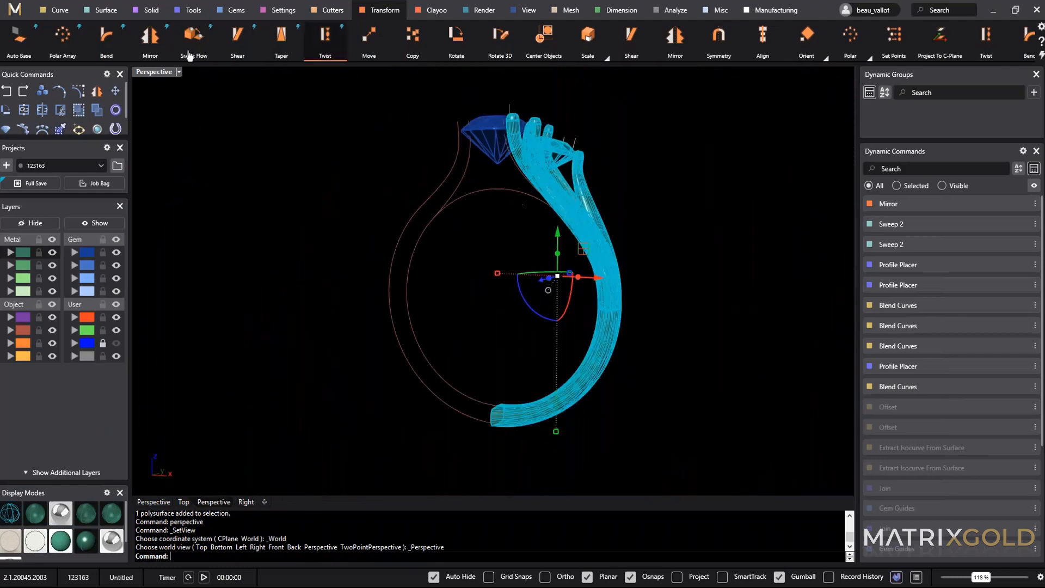
click(150, 36)
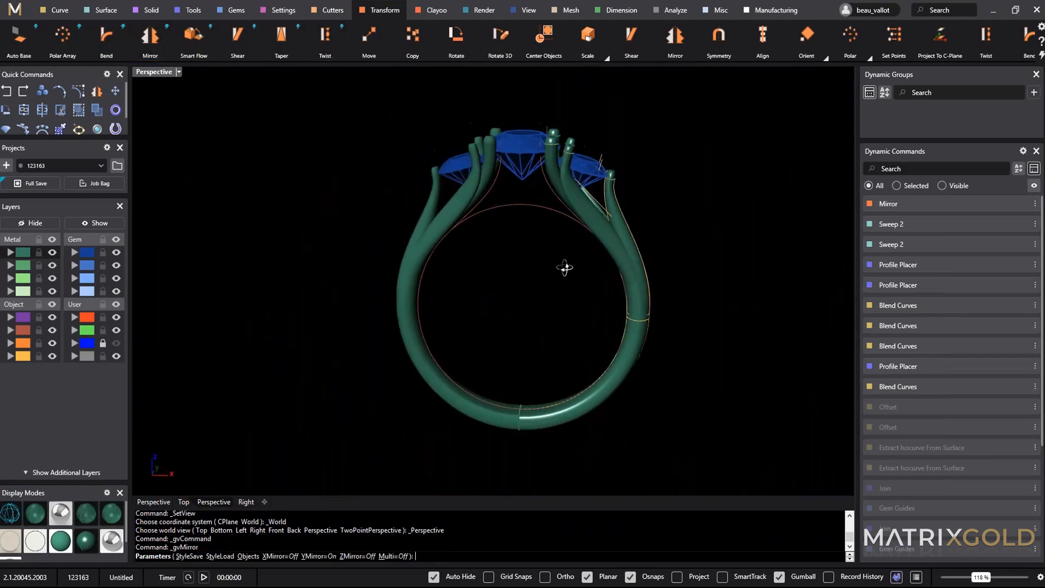
right_click(564, 266)
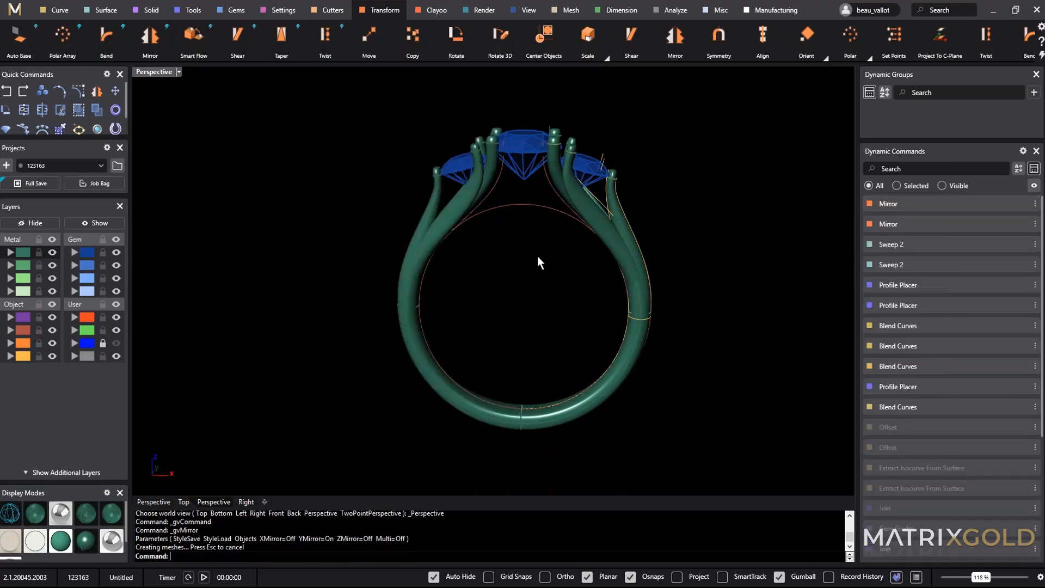
Examine the arc curve under the centre gem and the end profiles where it meets the shank.
shift+right_drag(518, 236, 494, 308)
scroll(527, 272, up, 3)
scroll(527, 272, up, 2)
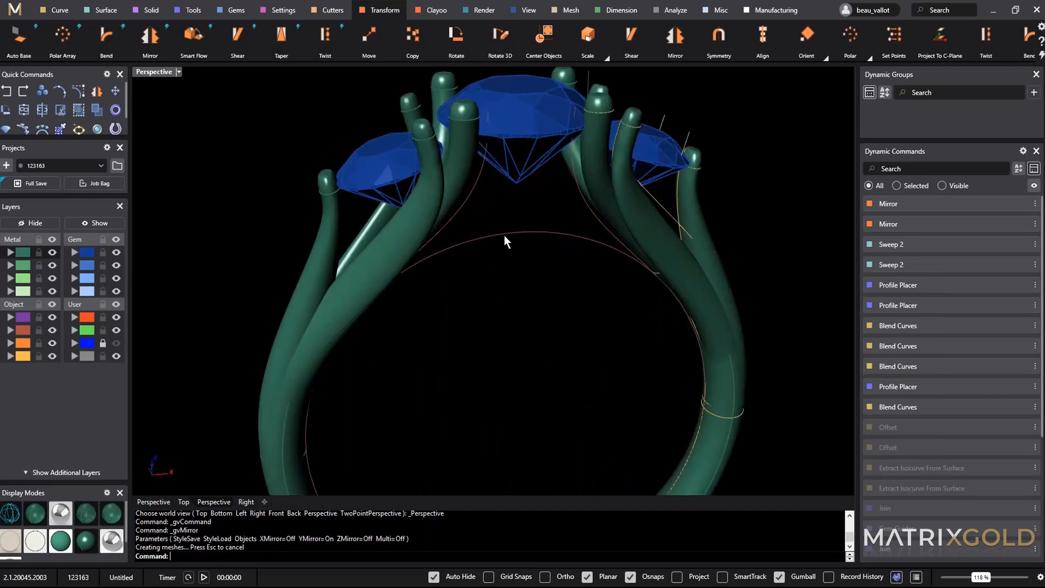
click(505, 240)
shift+right_drag(582, 384, 614, 397)
scroll(491, 292, up, 3)
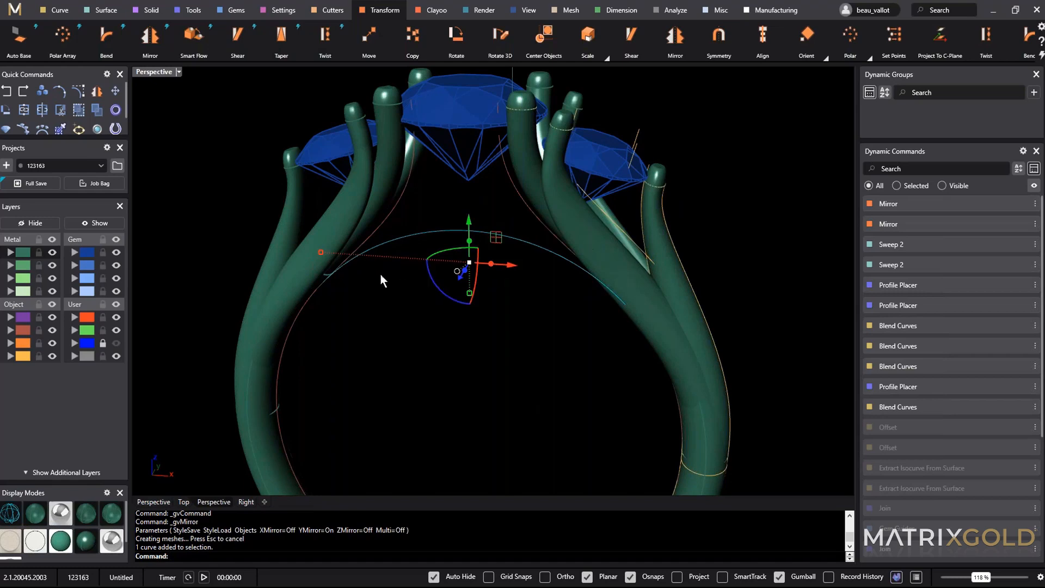
right_drag(335, 287, 615, 245)
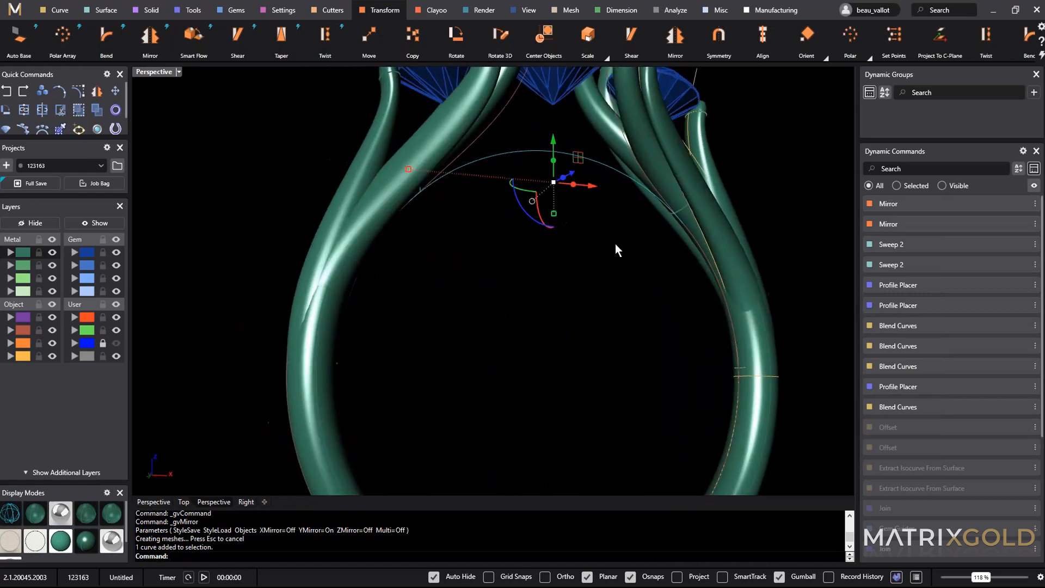
click(681, 209)
click(685, 224)
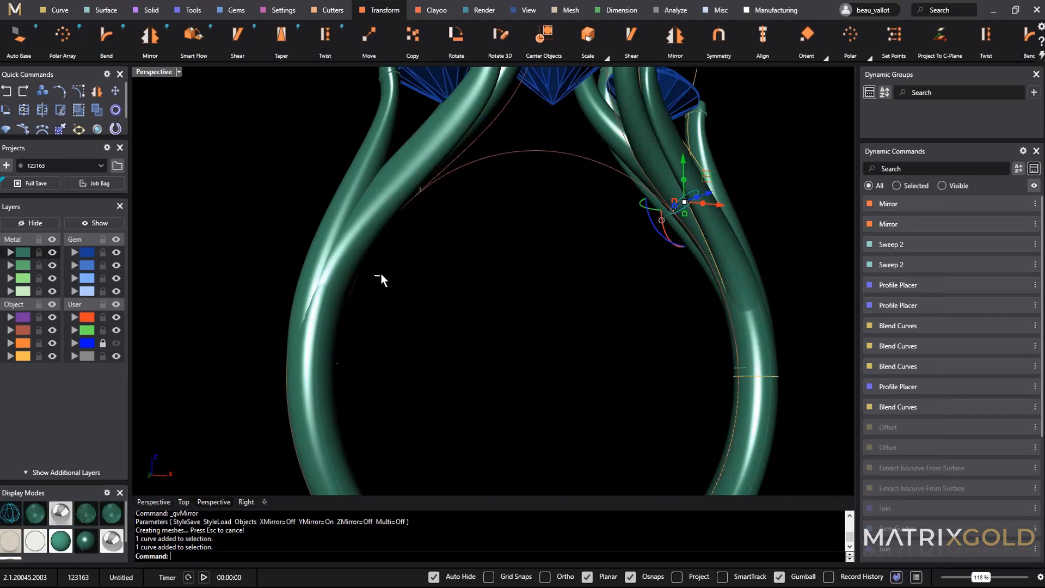
drag(381, 275, 511, 151)
right_drag(587, 205, 481, 280)
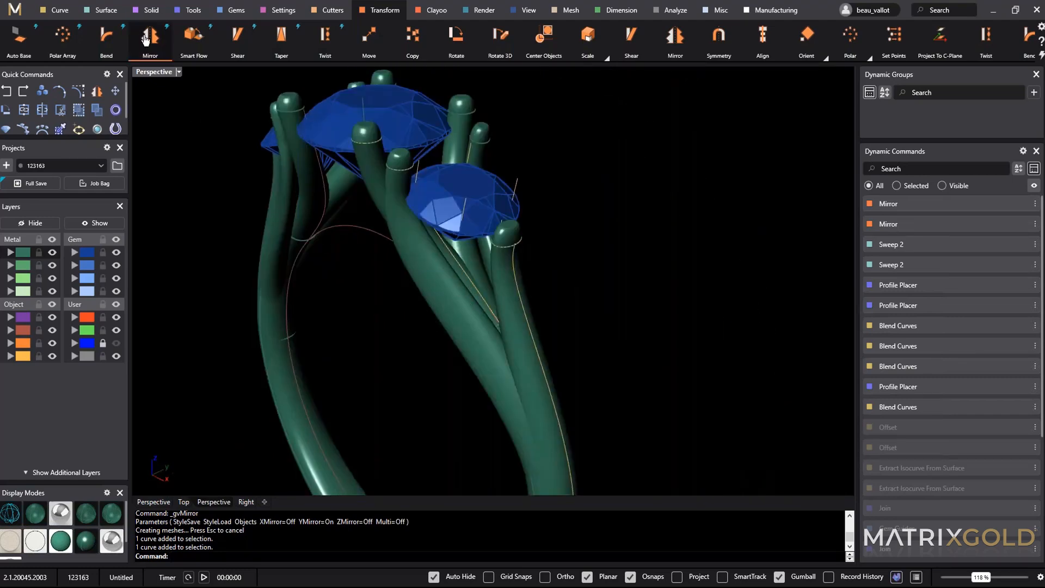
Place a profile on the arc curve under the centre gem with Profile Placer at profile position 0.5.
click(363, 228)
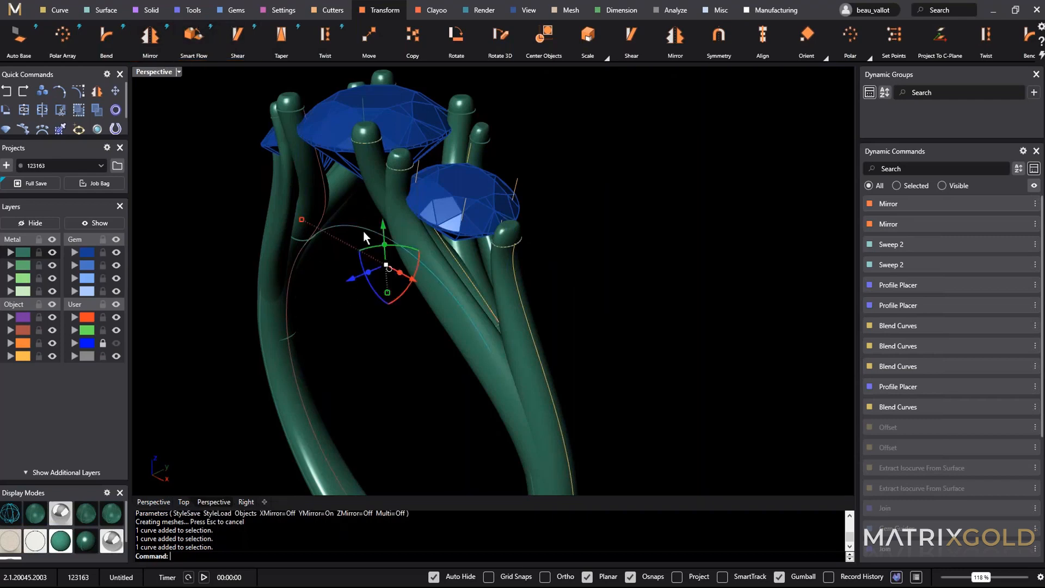
click(193, 10)
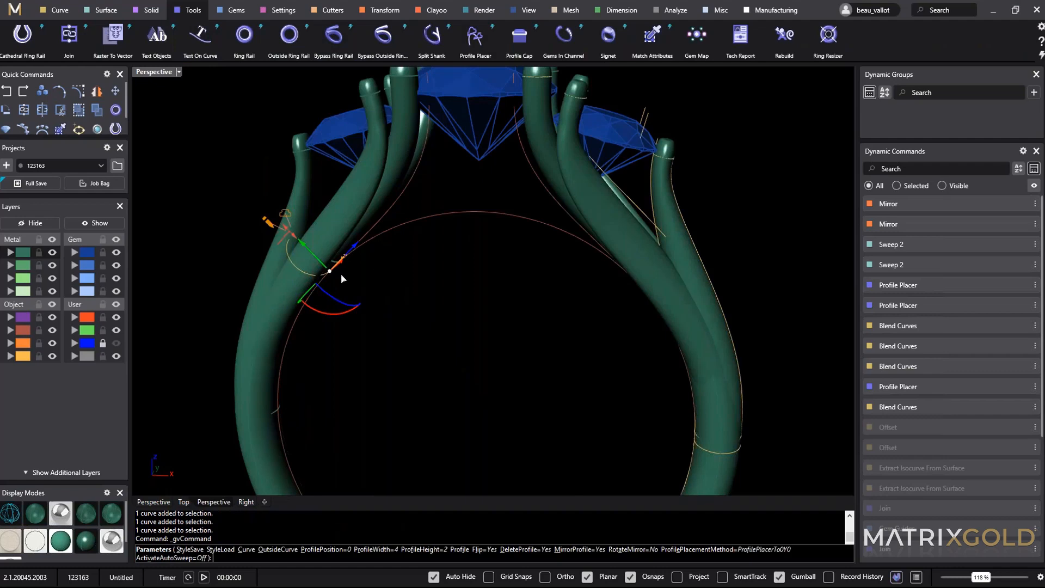
drag(333, 276, 474, 213)
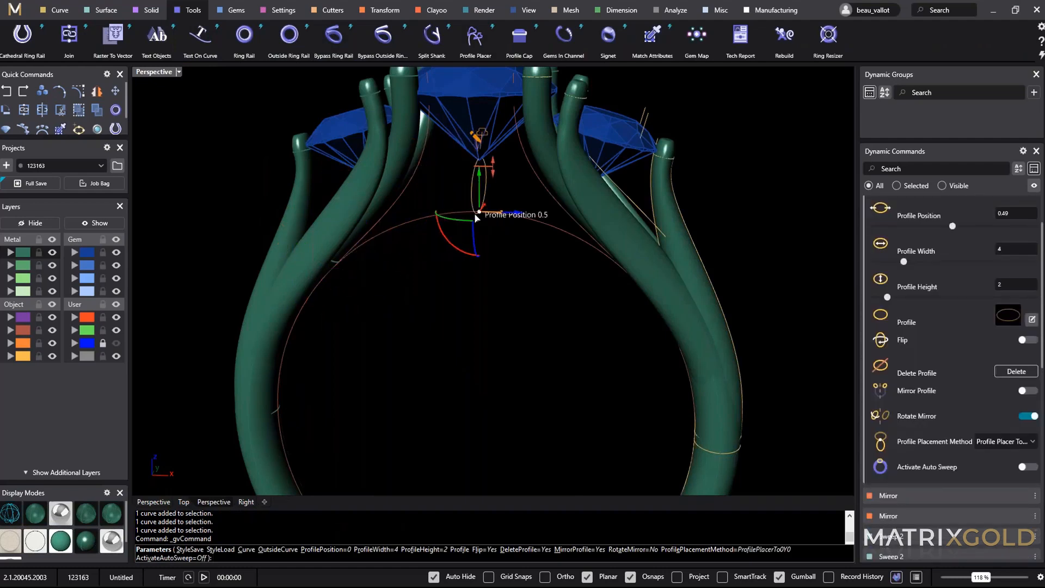
Set the profile under the centre gem to a width of 1.2 and a height of 1.1, and accept it.
right_drag(594, 254, 366, 163)
drag(363, 162, 356, 176)
right_drag(374, 191, 464, 284)
scroll(471, 275, up, 5)
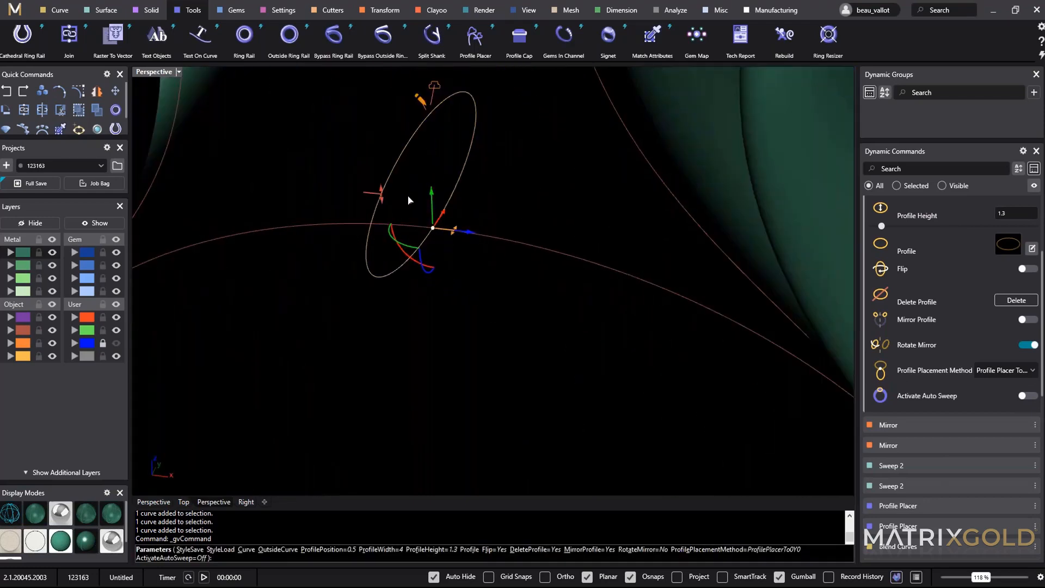
drag(384, 193, 373, 198)
drag(423, 265, 419, 283)
scroll(506, 302, down, 4)
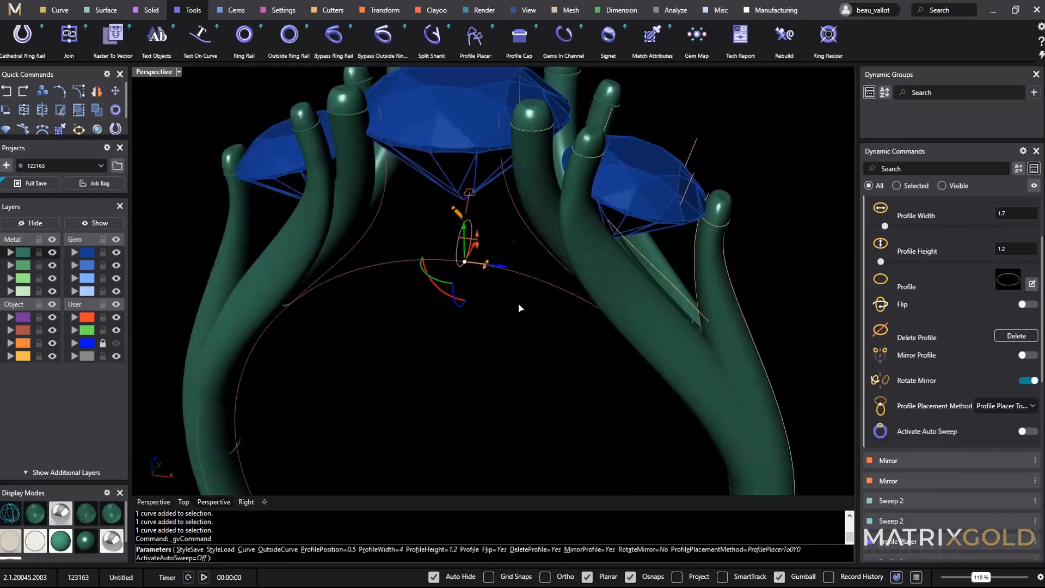
scroll(419, 225, up, 4)
drag(391, 216, 364, 277)
drag(332, 246, 308, 237)
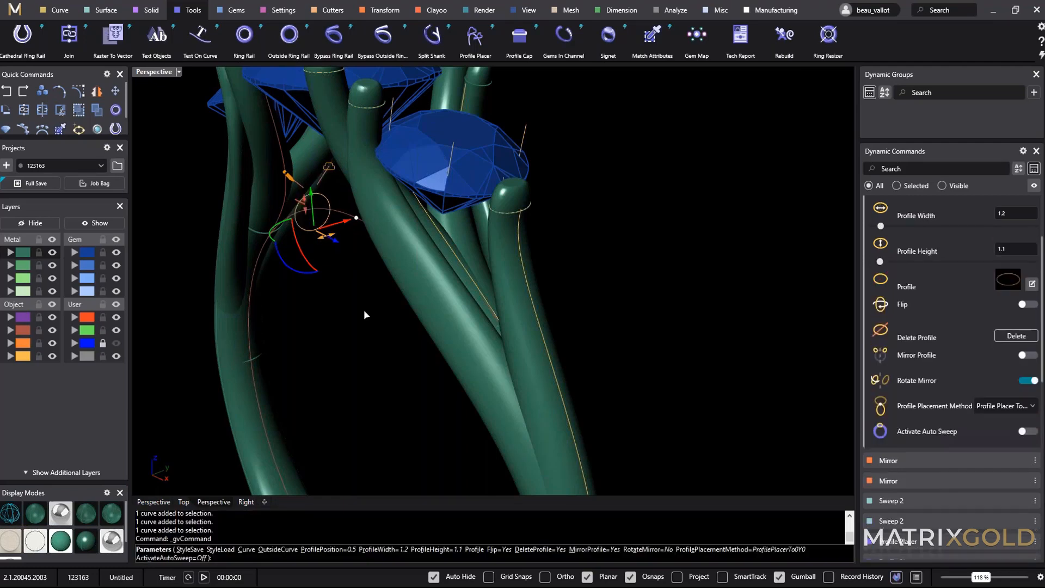
right_click(363, 313)
right_drag(364, 312, 430, 296)
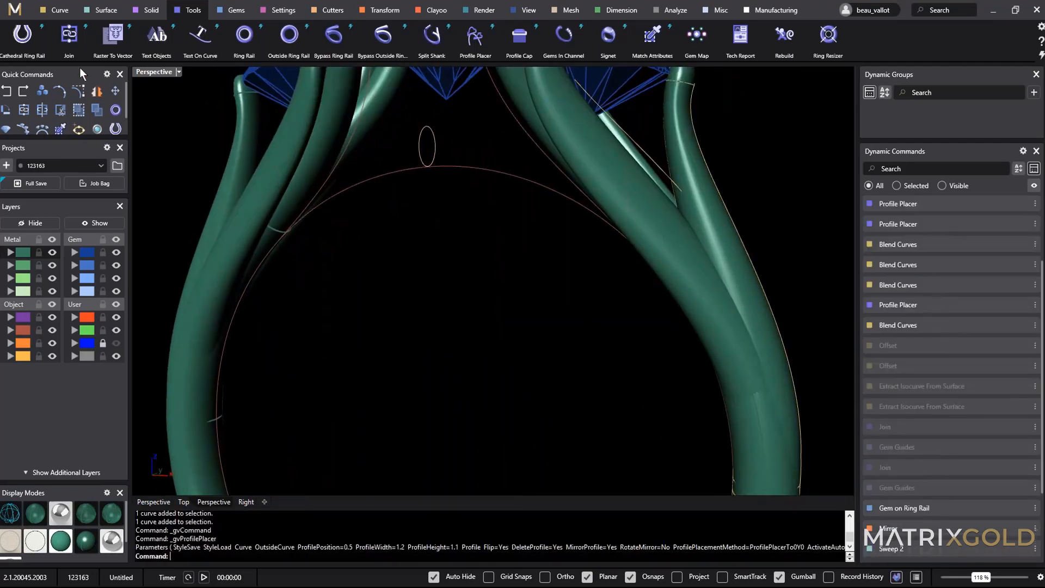
click(105, 10)
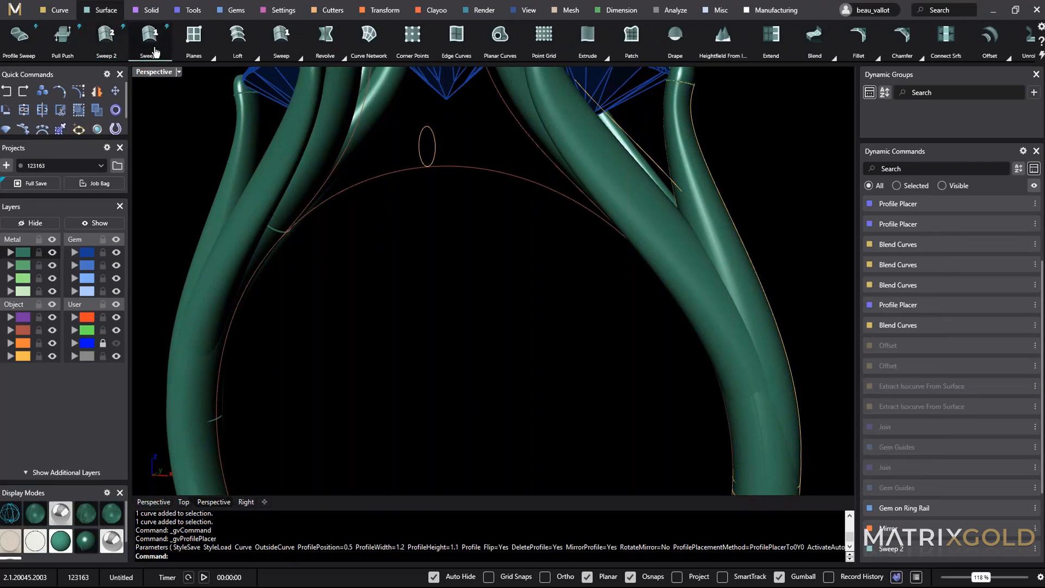
click(150, 55)
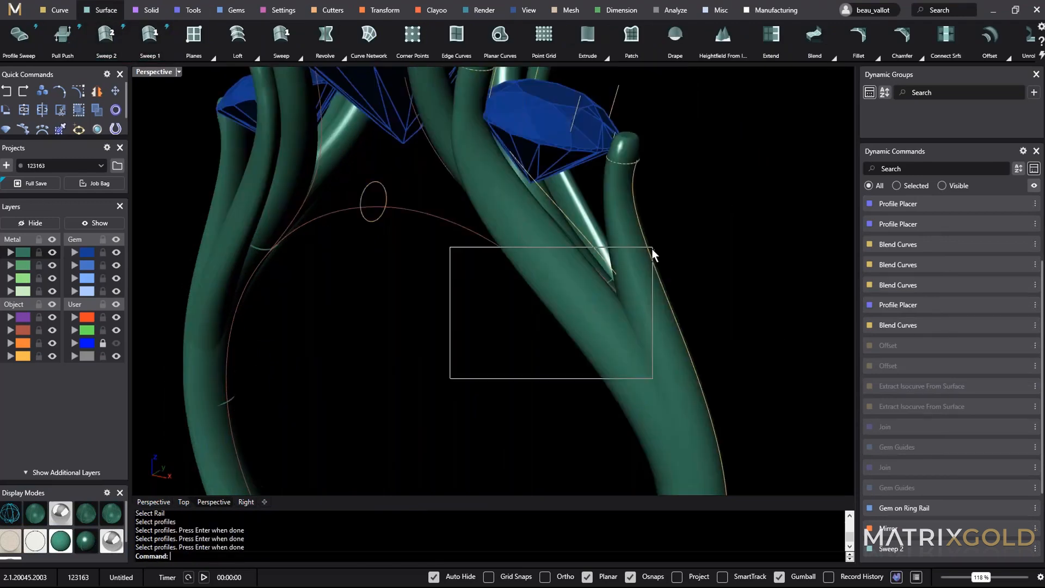
Mirror the arc's end profile to the ring's opposite half with Y Mirror on.
drag(651, 252, 621, 325)
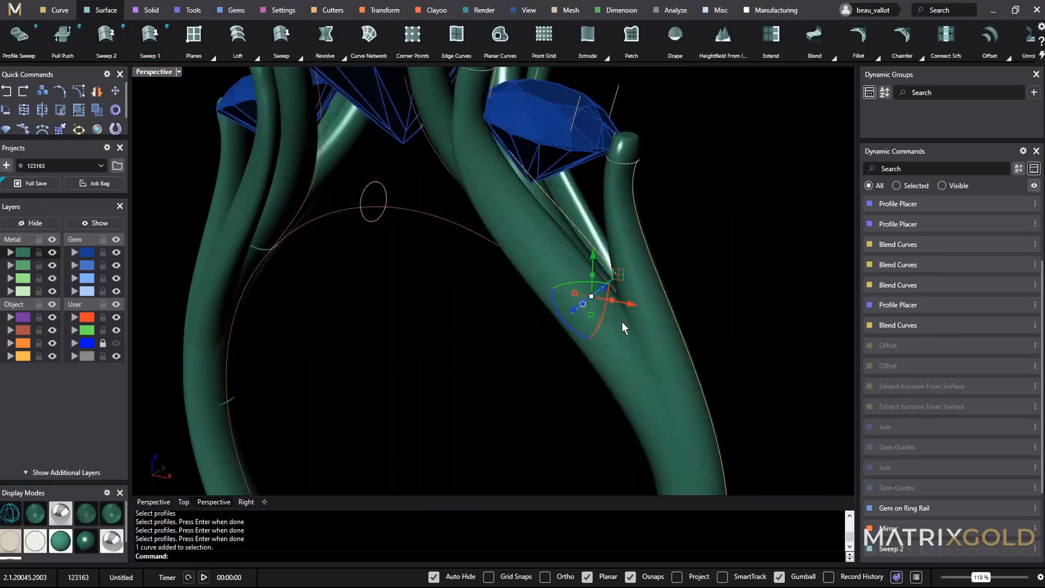
click(384, 11)
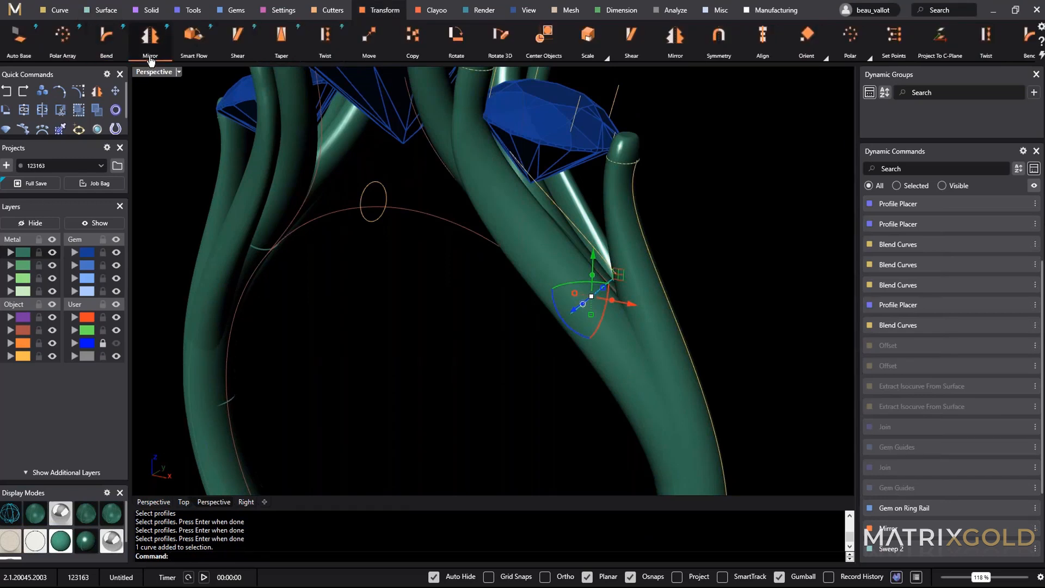
click(150, 37)
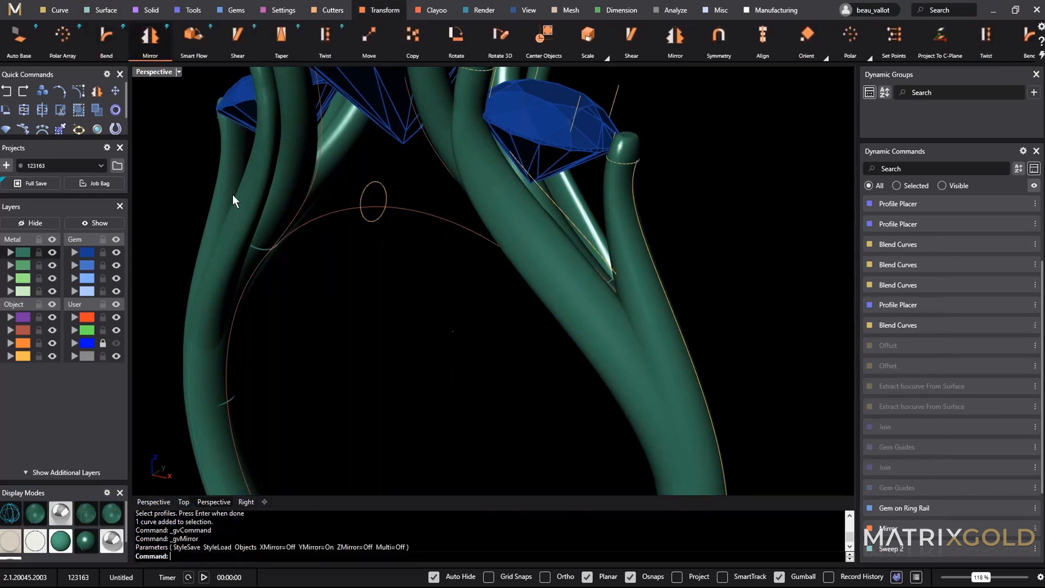
drag(146, 166, 299, 299)
click(422, 346)
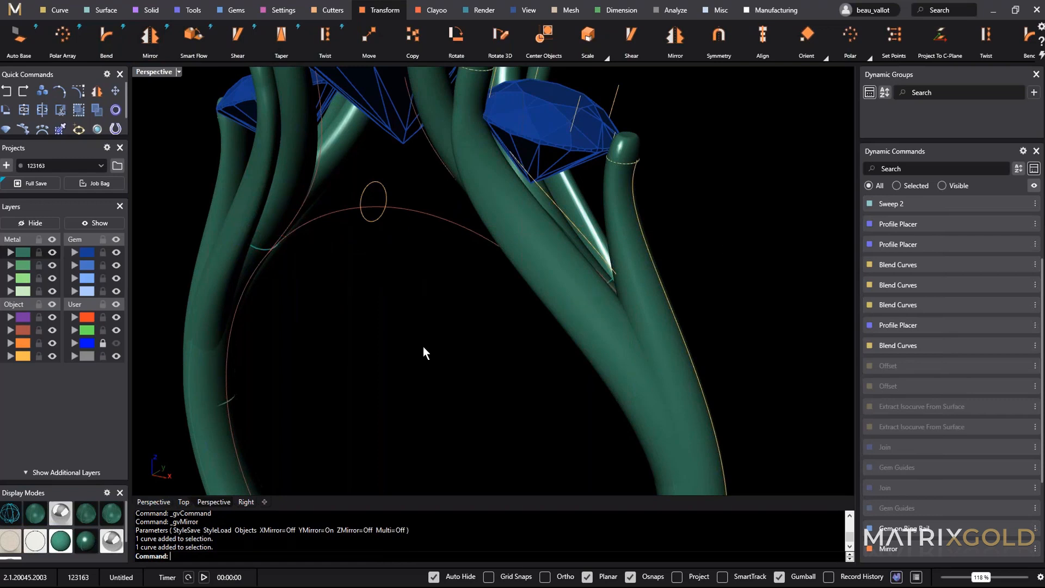
Sweep the two end profiles and the middle profile along the arc curve under the centre gem with Sweep 1.
click(107, 11)
click(150, 35)
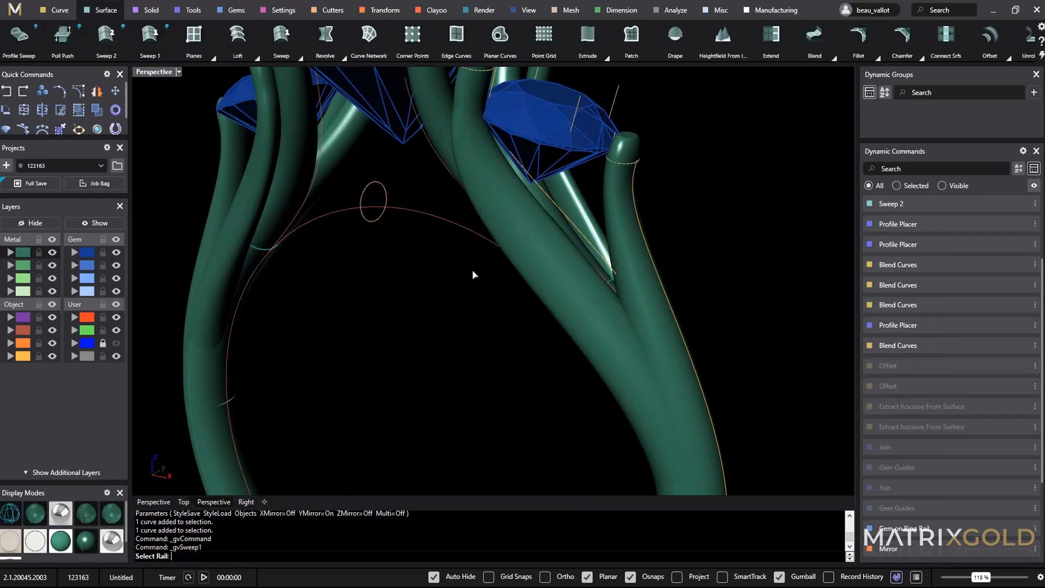
click(449, 220)
drag(521, 392, 665, 250)
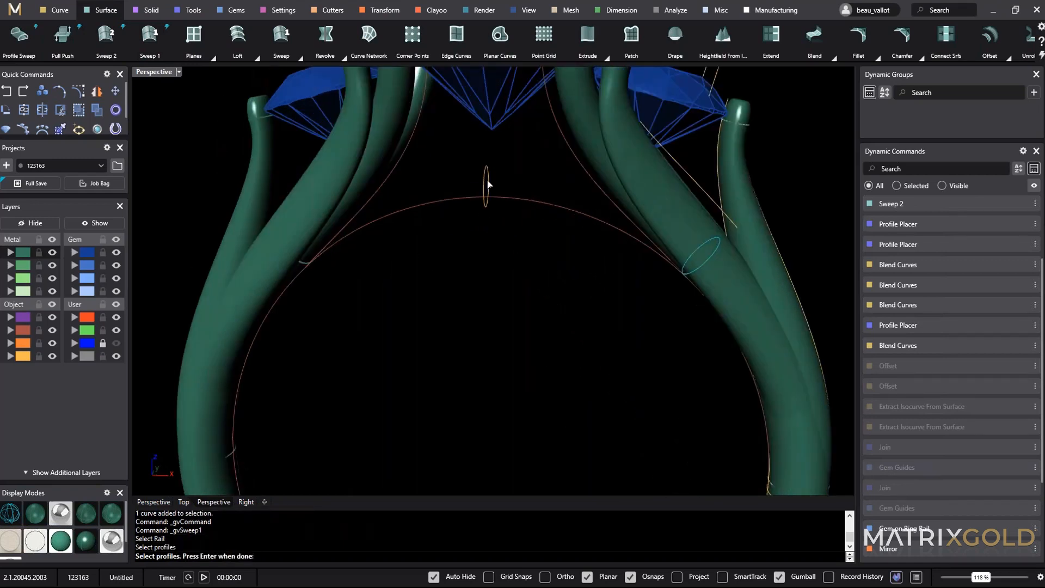
click(488, 185)
drag(184, 186, 351, 302)
key(Return)
right_drag(562, 338, 432, 296)
right_drag(496, 374, 584, 363)
key(Return)
Mirror the swept bridge under the centre gem to the ring's other side with X Mirror on and Y Mirror off.
text(top)
key(Return)
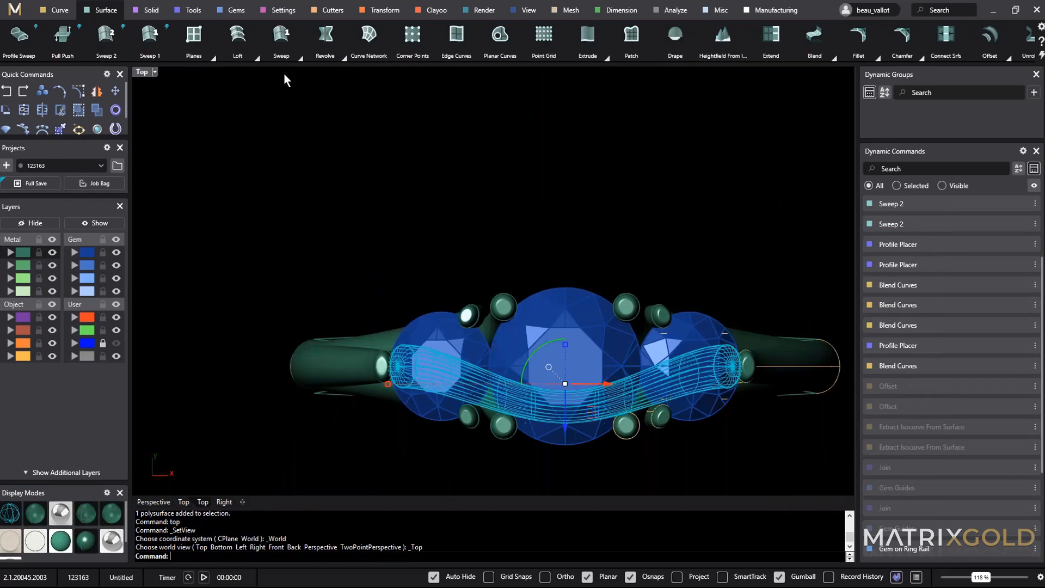
click(379, 11)
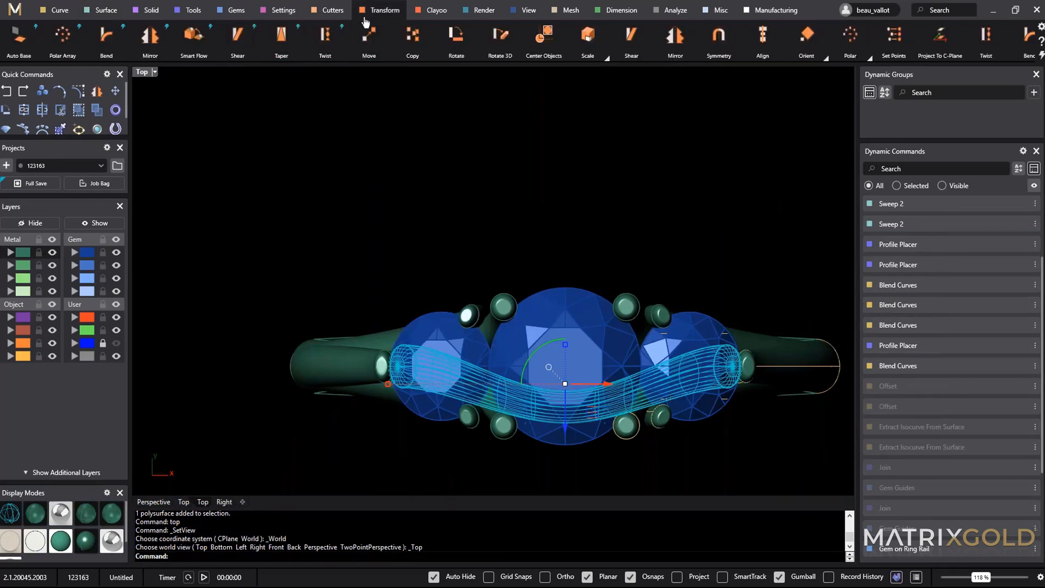
click(150, 36)
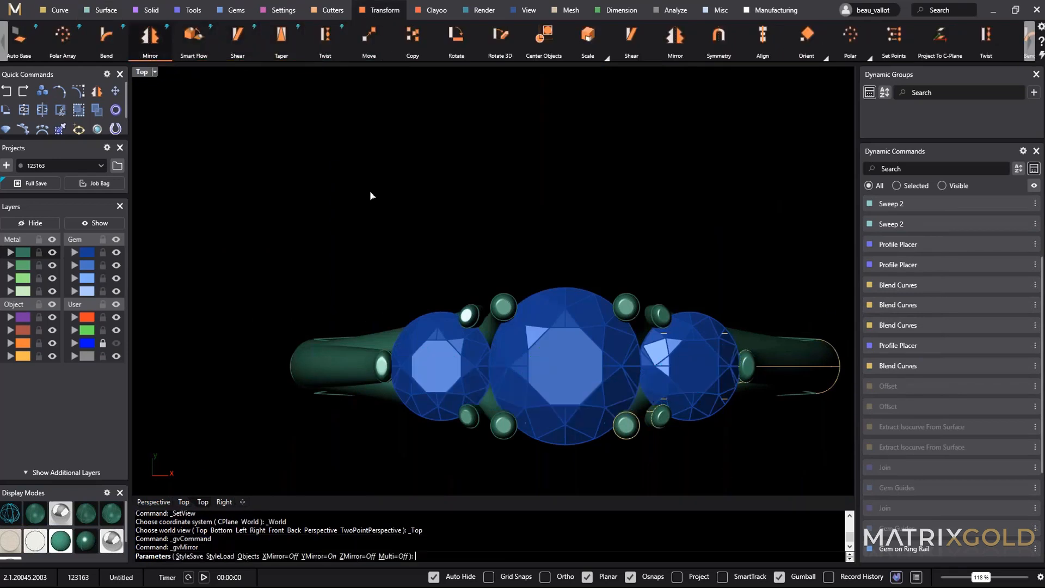
scroll(554, 377, up, 3)
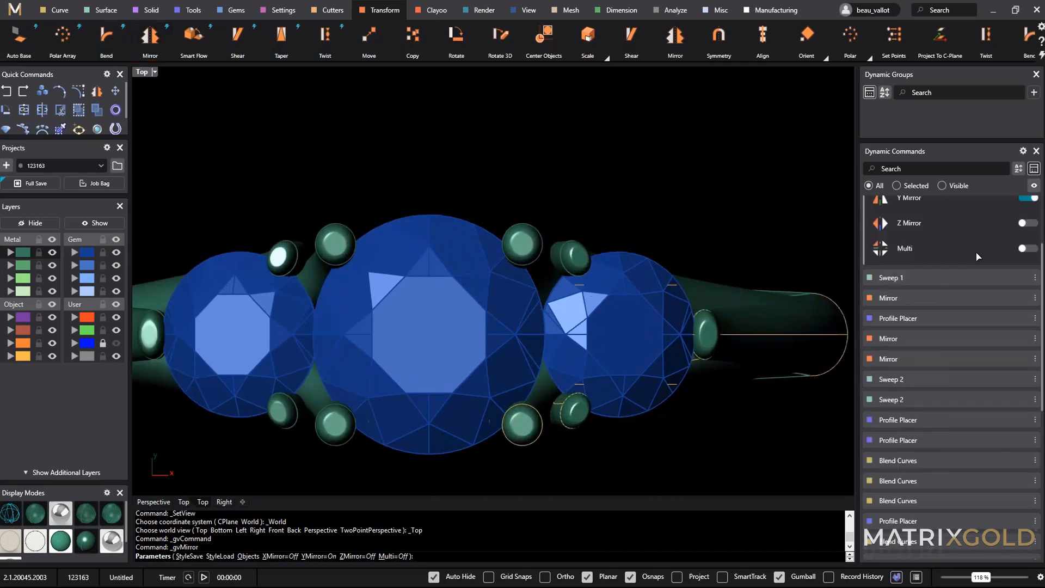
scroll(1040, 284, up, 2)
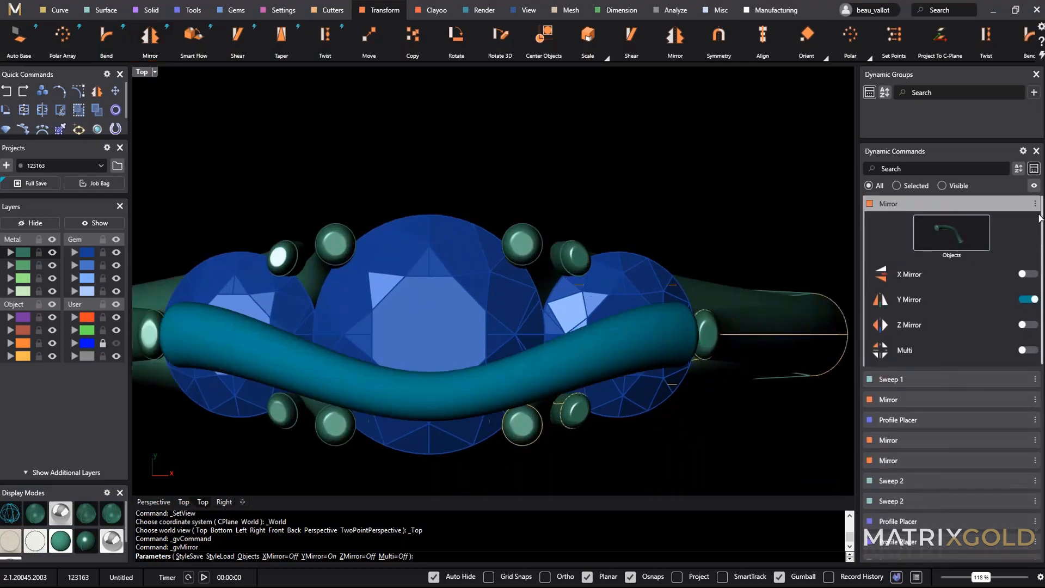
click(1027, 273)
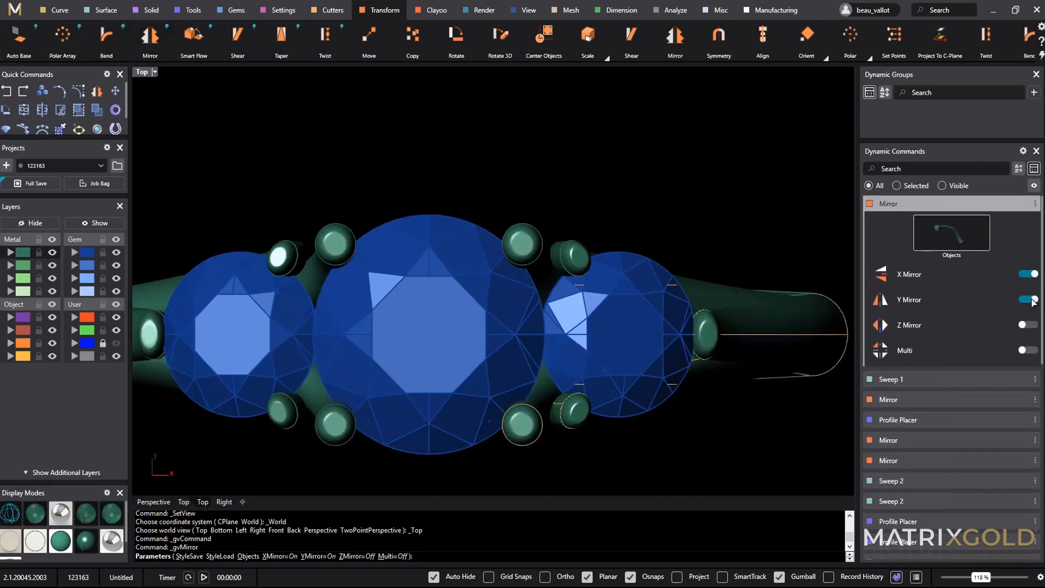
right_click(563, 146)
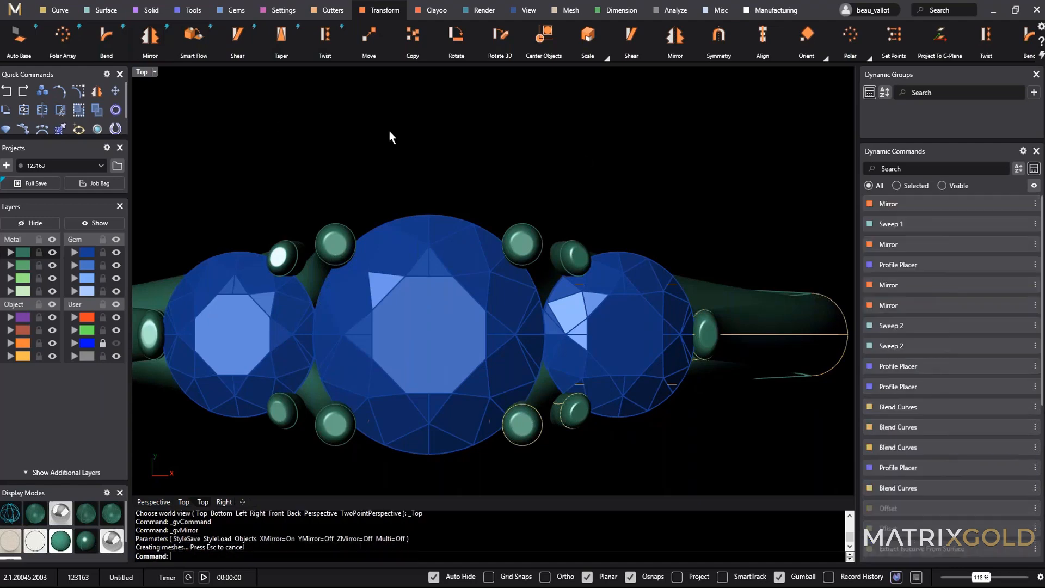
Show the blue User layer with the reference image and compare the ring with it in the front view.
key(F4)
right_drag(385, 177, 210, 81)
key(F2)
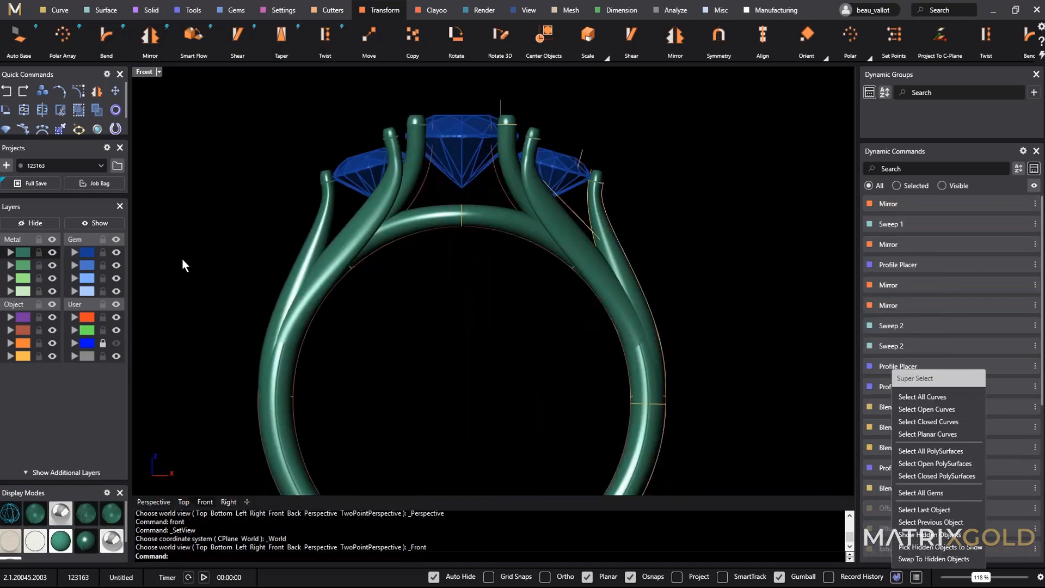
click(115, 343)
right_drag(487, 364, 484, 394)
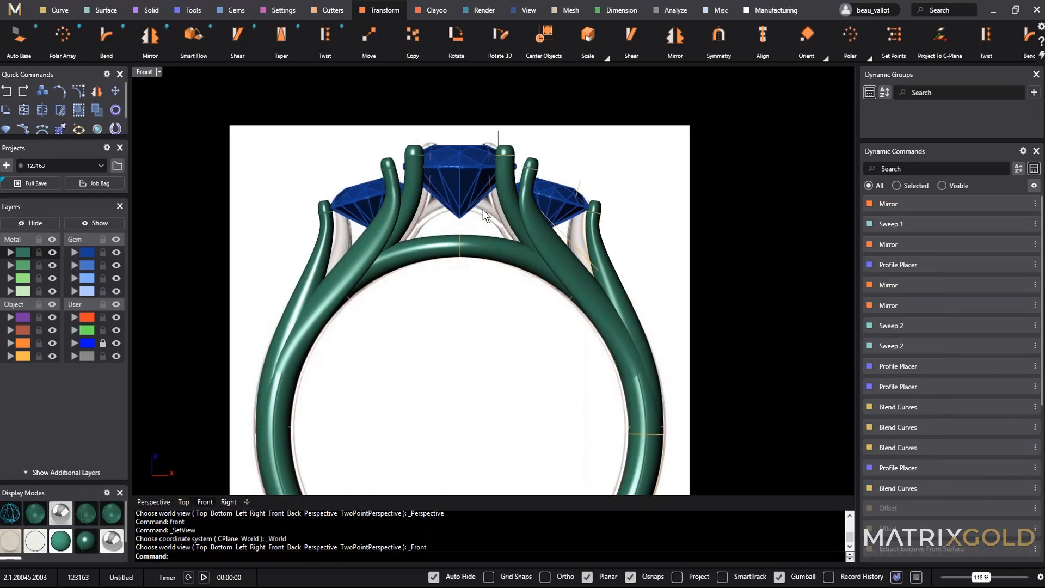
right_drag(506, 289, 460, 287)
Start extracting an isocurve from the centre gem's prong beside the bridge, with the angle set to 85.
key(F4)
scroll(460, 287, up, 7)
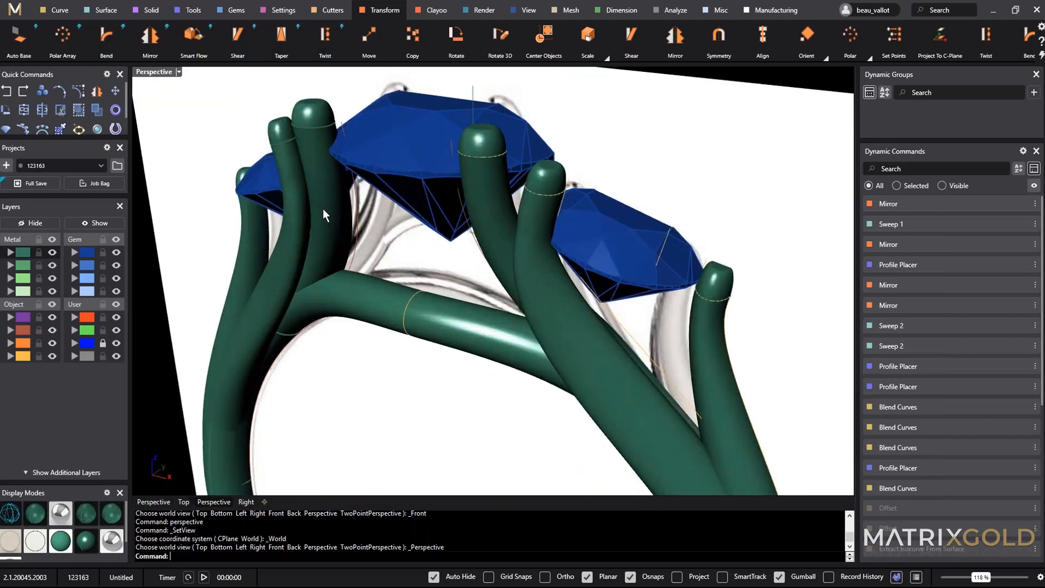
click(61, 15)
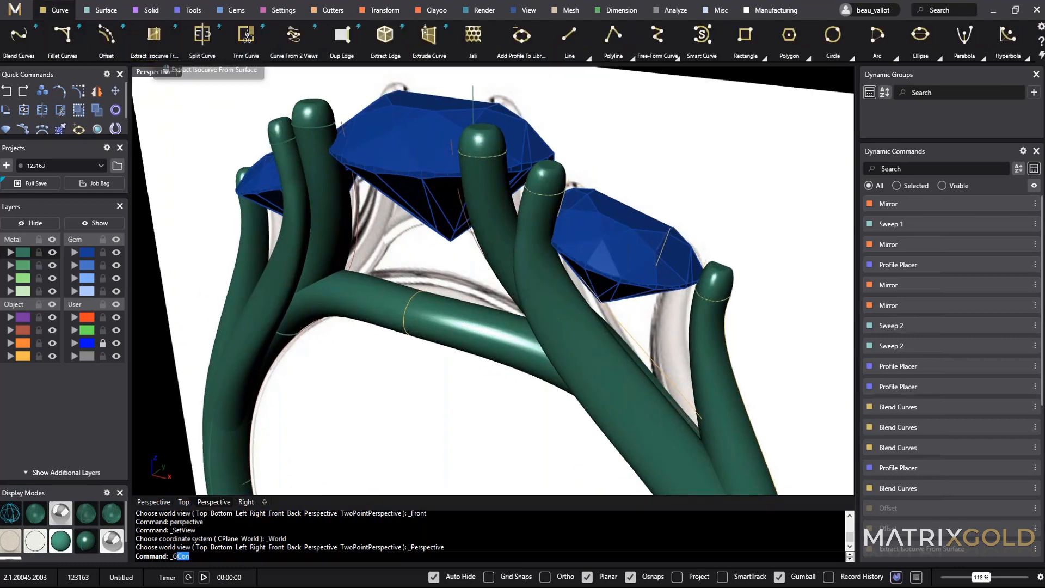
click(154, 37)
click(344, 257)
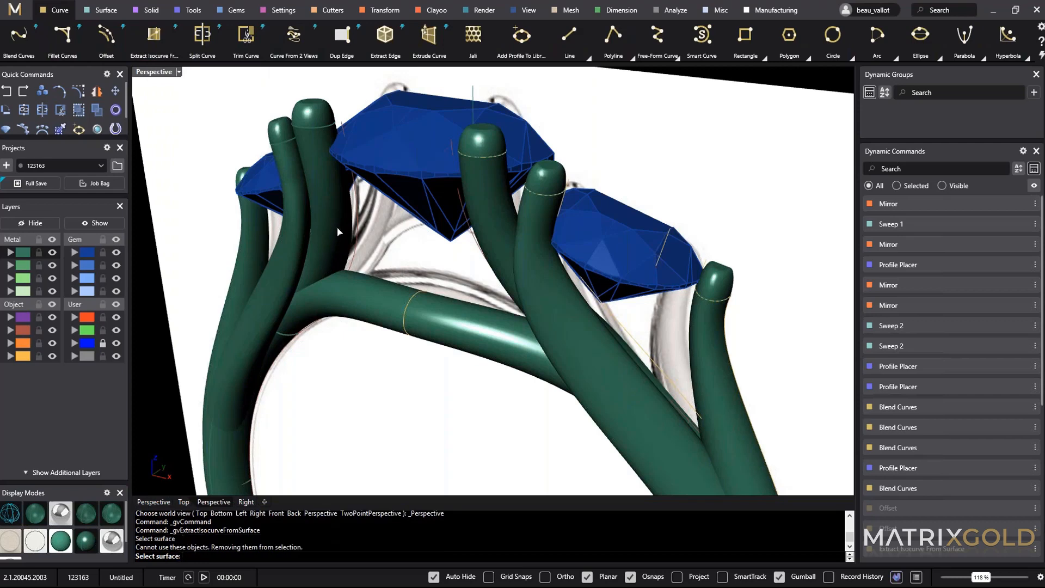
scroll(348, 259, up, 5)
click(380, 263)
right_drag(380, 262, 427, 216)
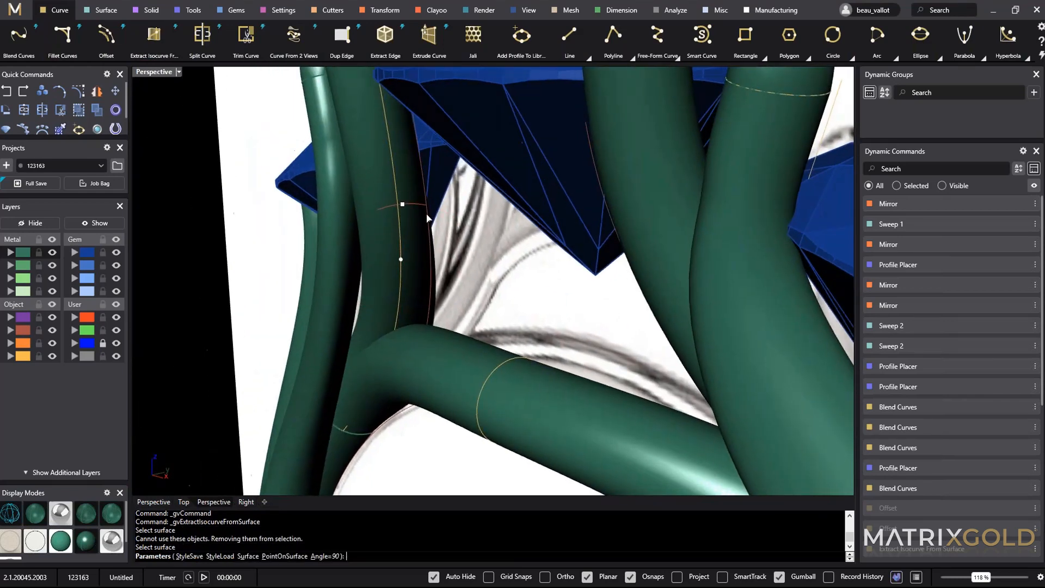
mouse_move(406, 209)
mouse_down()
mouse_move(397, 205)
mouse_move(408, 203)
mouse_up()
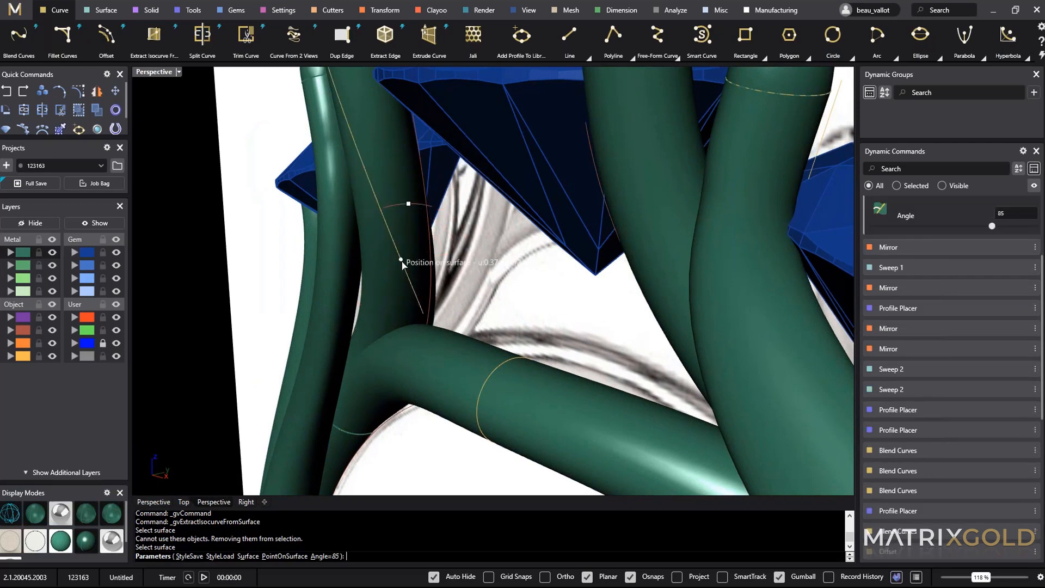
Position the angled isocurve low on the prong's inner side at U 0.43 and V 1, and finish the extraction.
drag(401, 262, 434, 273)
right_drag(434, 273, 577, 309)
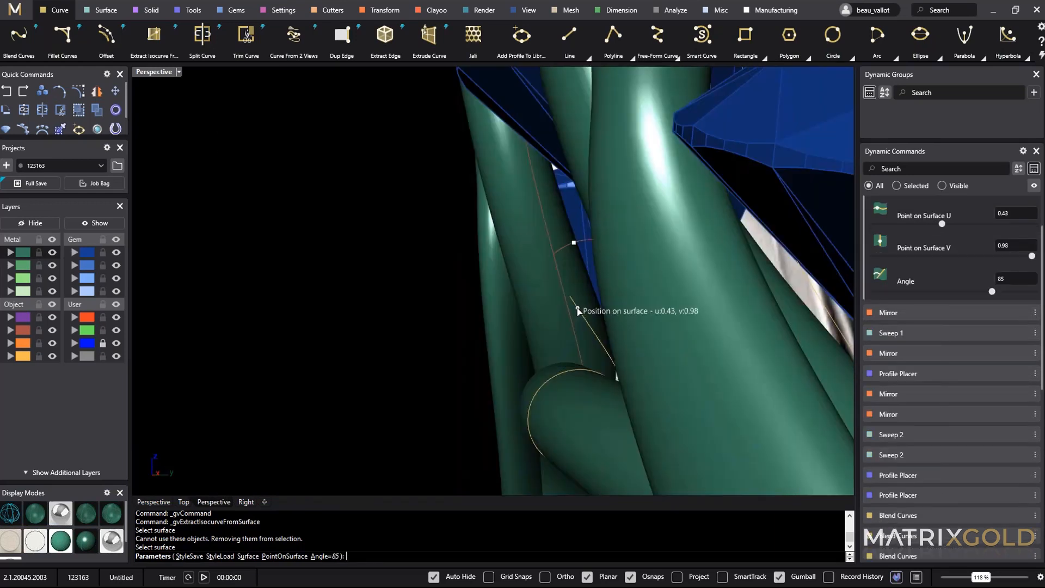
drag(577, 310, 574, 311)
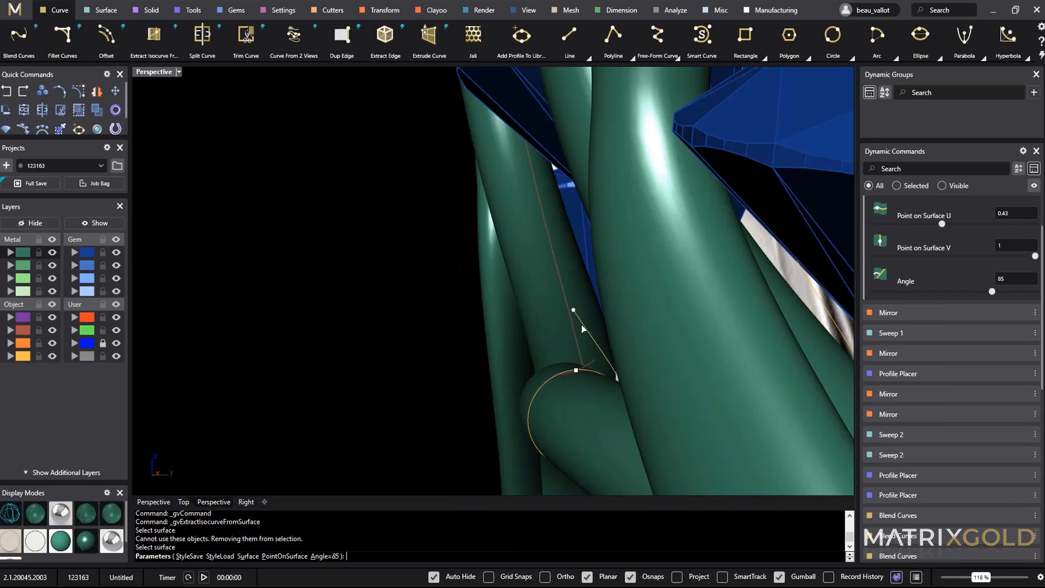
scroll(514, 119, down, 5)
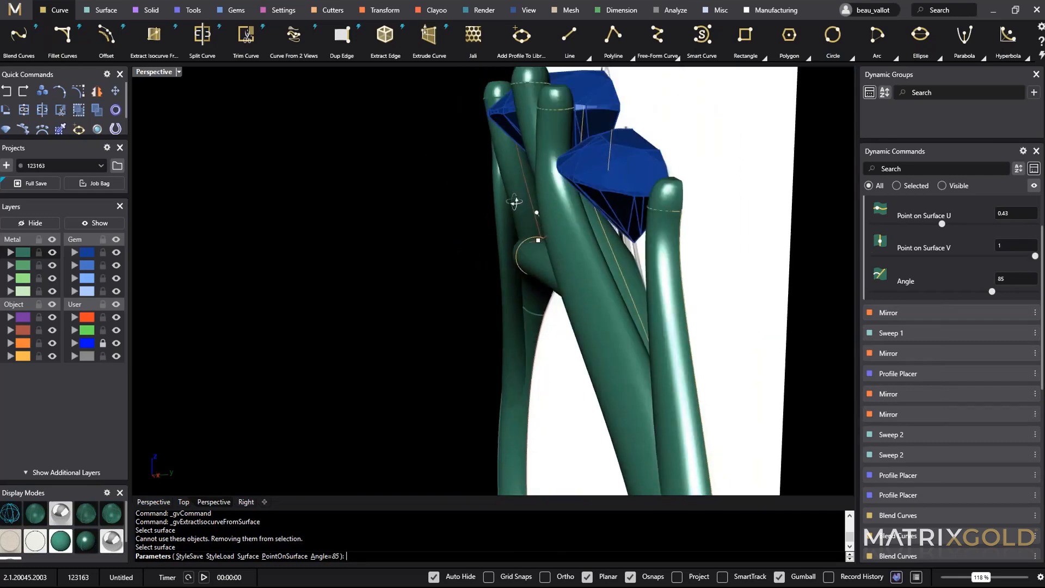
right_drag(593, 240, 434, 125)
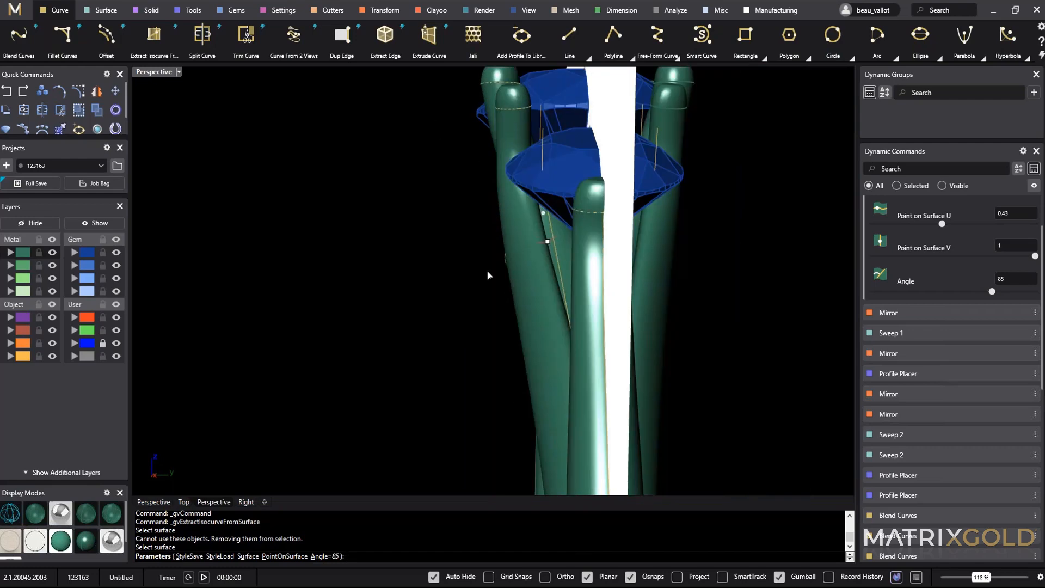
key(Return)
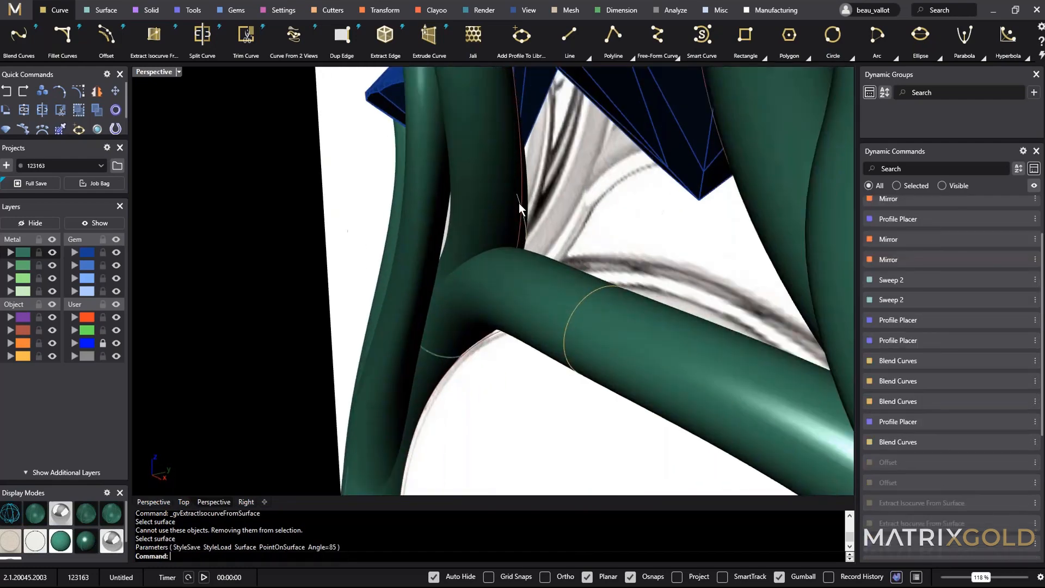
Mirror the extracted isocurve to the ring's opposite half with Y Mirror on and X Mirror off.
scroll(518, 203, up, 5)
click(518, 200)
click(566, 213)
scroll(670, 276, up, 3)
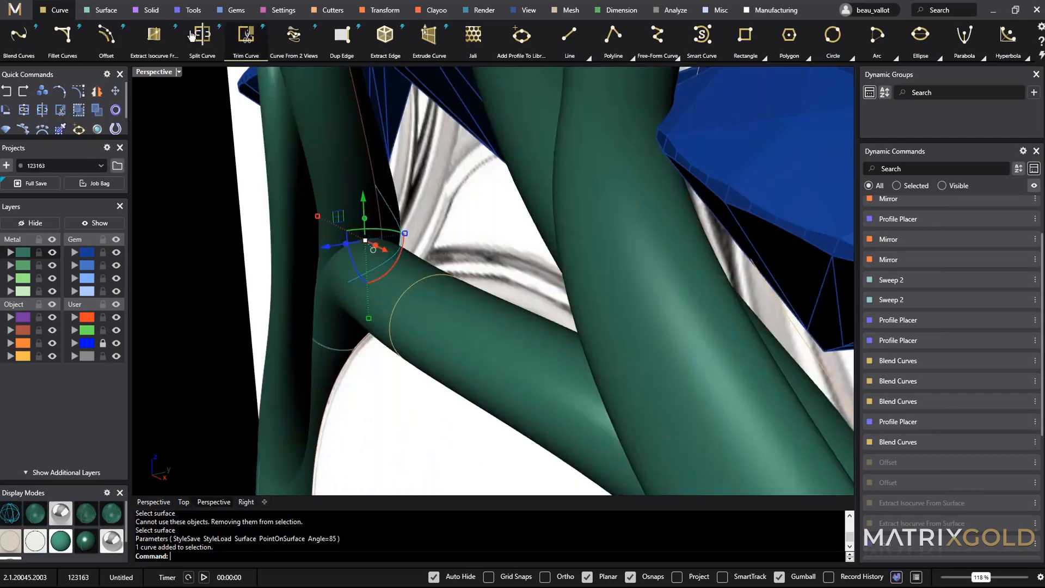
click(381, 9)
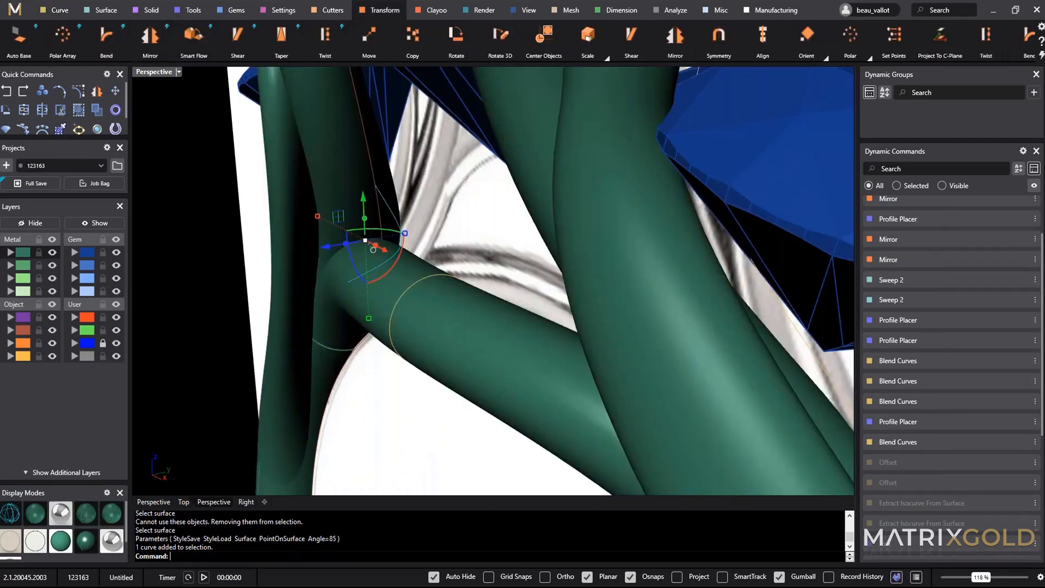
right_drag(423, 239, 349, 136)
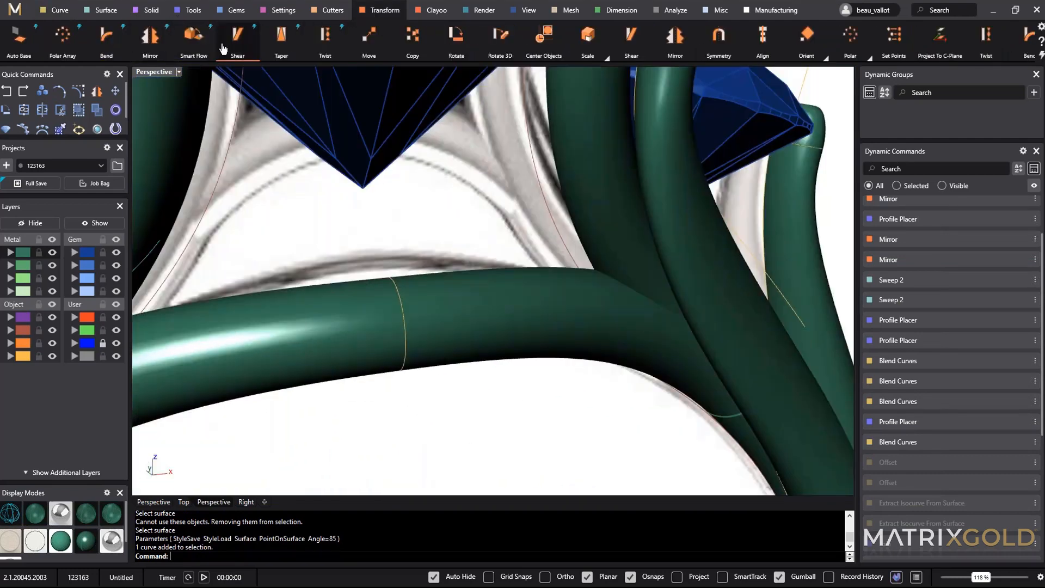
click(150, 37)
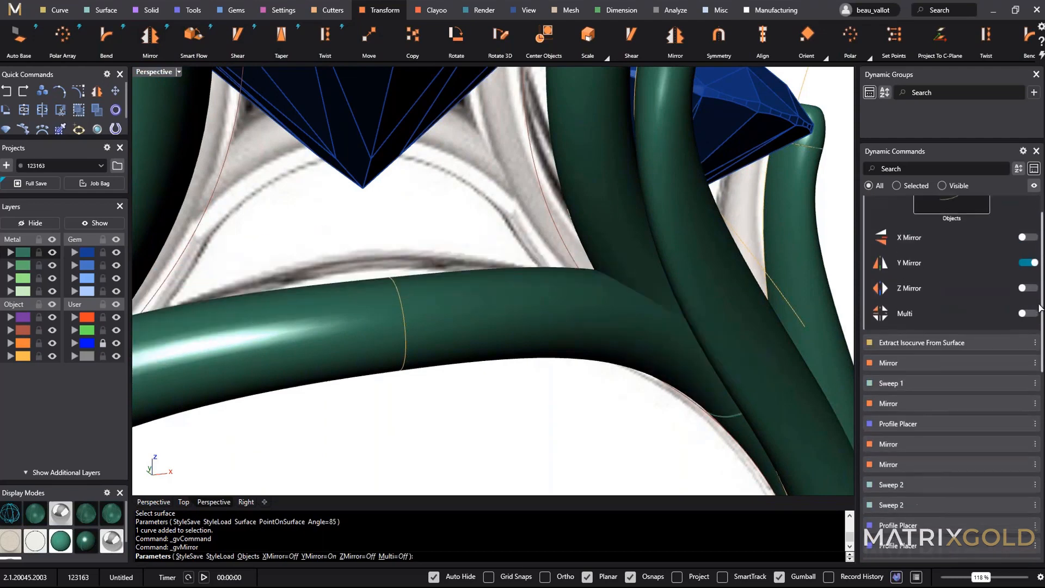
click(1030, 274)
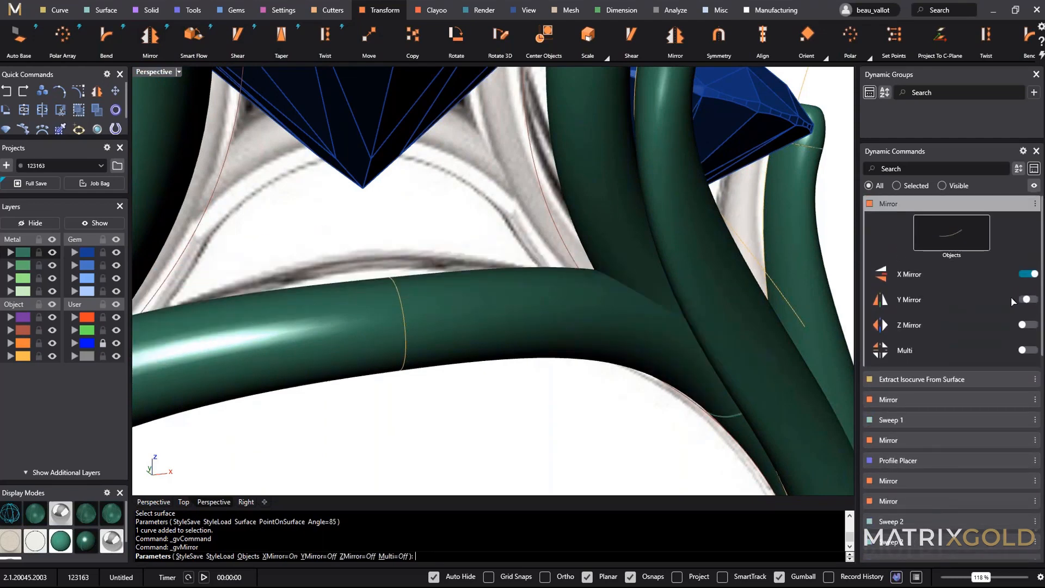
right_drag(789, 272, 848, 266)
click(1028, 274)
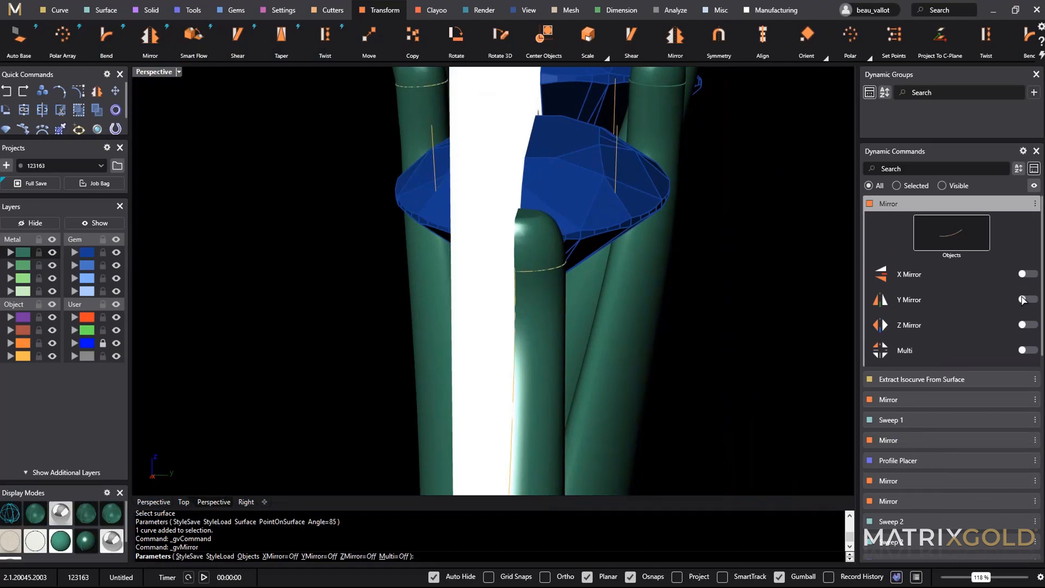
click(1022, 299)
right_drag(596, 280, 424, 236)
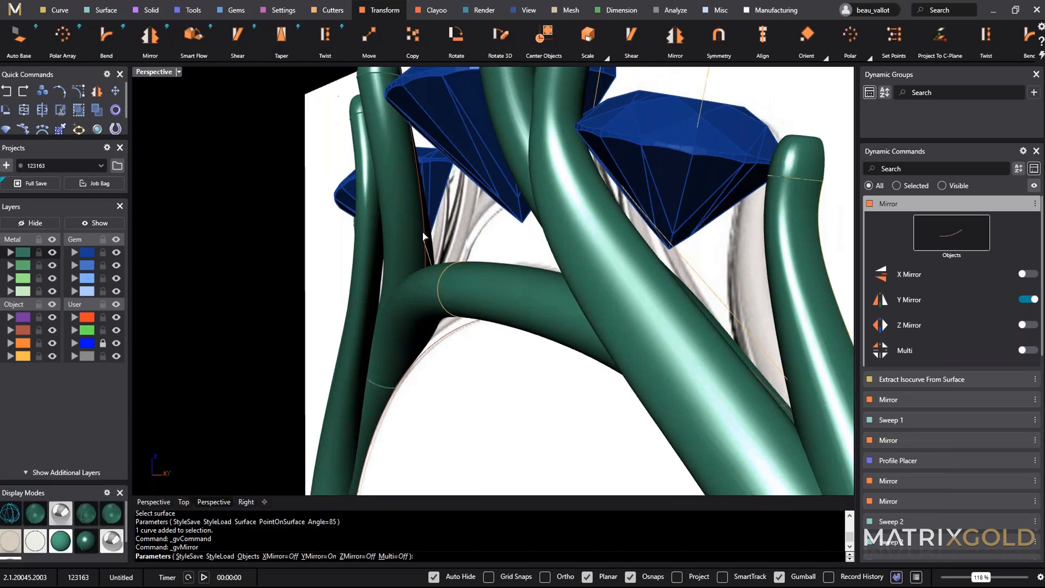
right_click(243, 190)
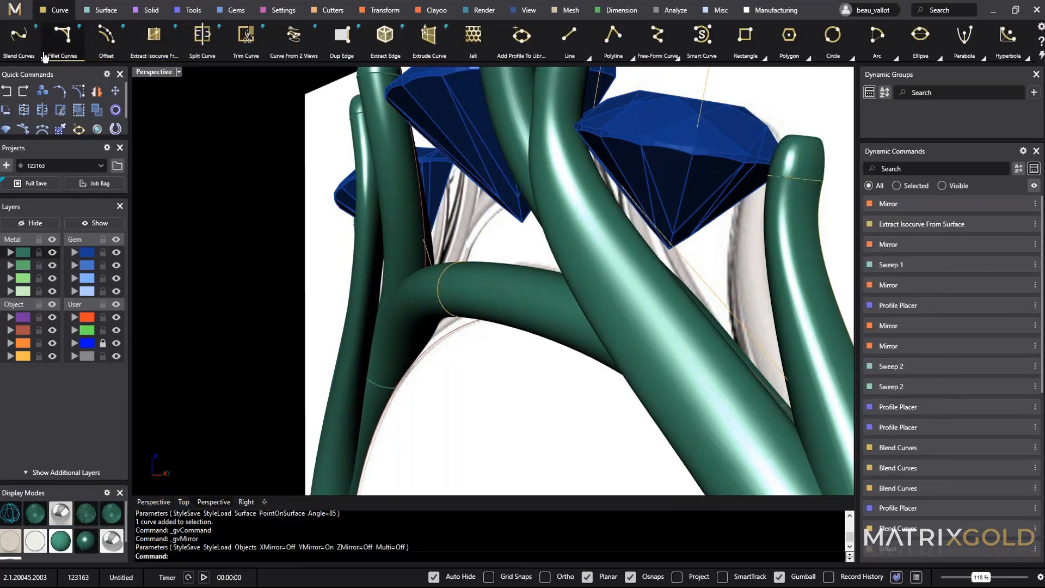
Blend the prong isocurve with its mirrored copy under the centre gem, setting both curves' blend values to 0.6.
click(21, 38)
scroll(454, 211, up, 5)
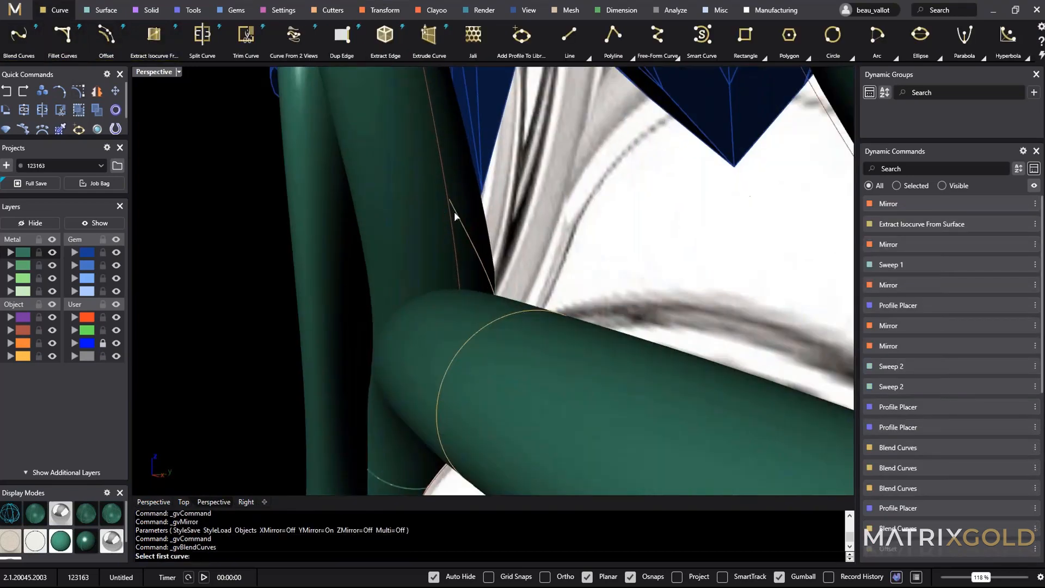
click(455, 208)
right_drag(455, 207, 595, 398)
click(519, 222)
drag(694, 388, 525, 286)
scroll(222, 387, up, 2)
shift+right_drag(325, 359, 363, 308)
drag(359, 309, 405, 170)
right_drag(660, 228, 724, 234)
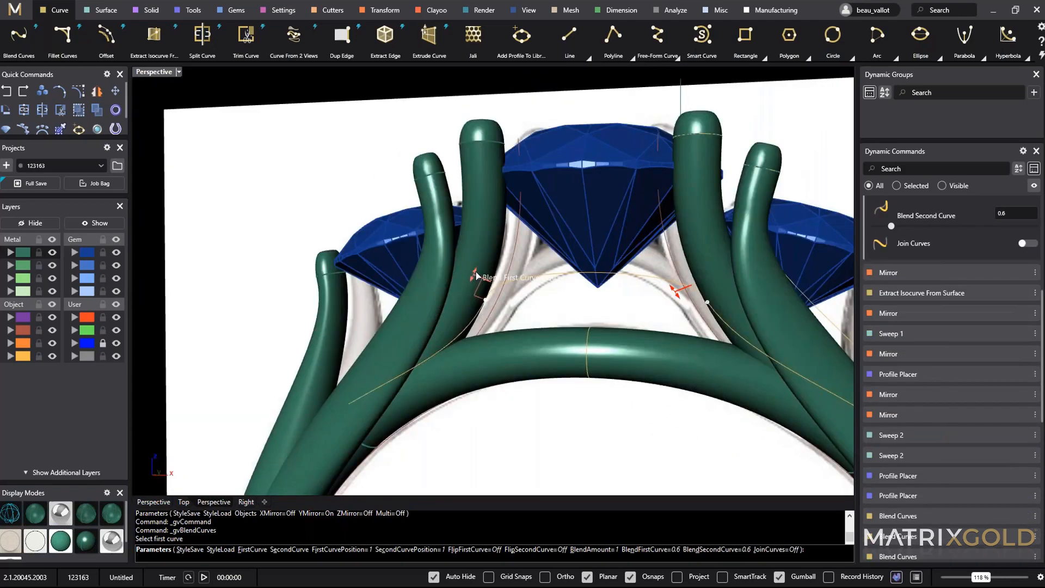
Hide the blue User layer with the reference image and adjust the blend to Blend First Curve 0.5 and Blend Amount 2.2.
right_drag(476, 277, 152, 363)
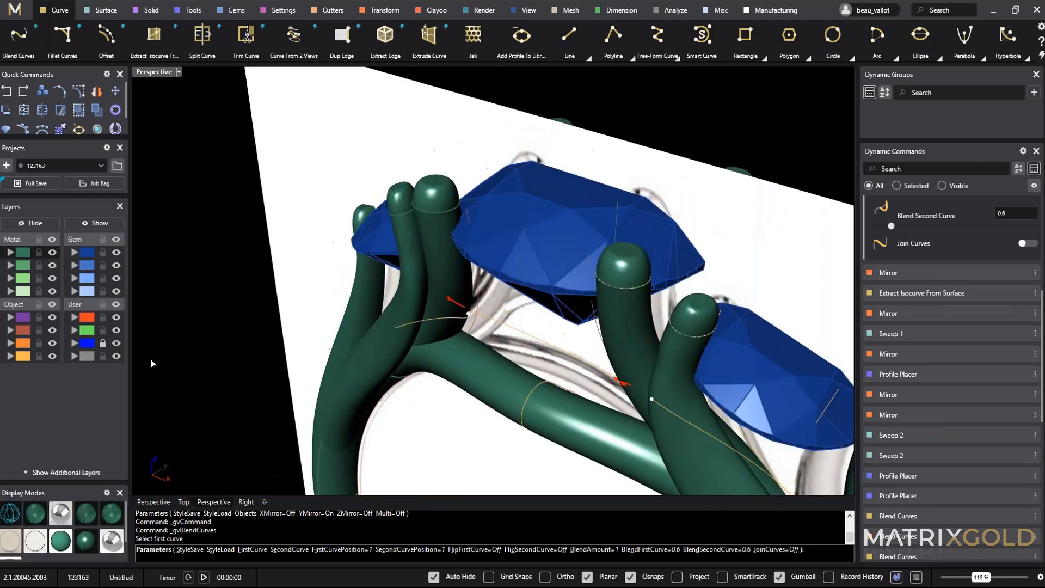
click(115, 344)
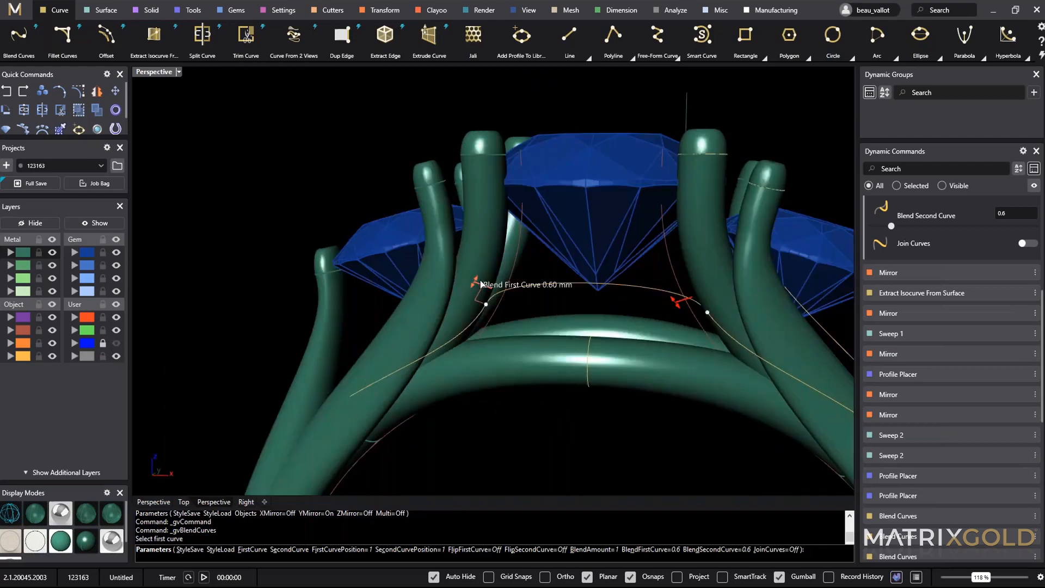
drag(480, 281, 477, 286)
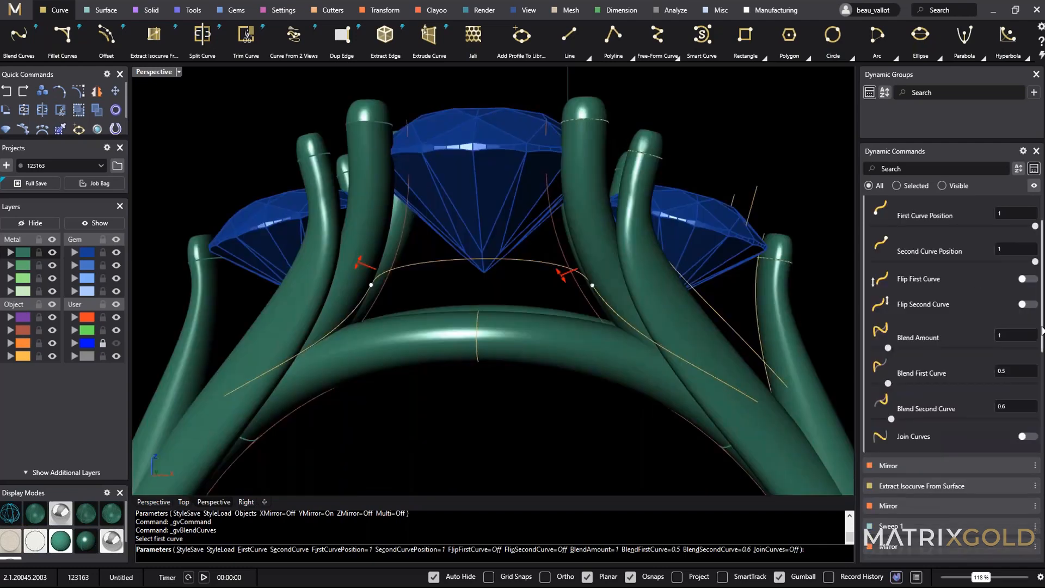
scroll(1042, 330, up, 2)
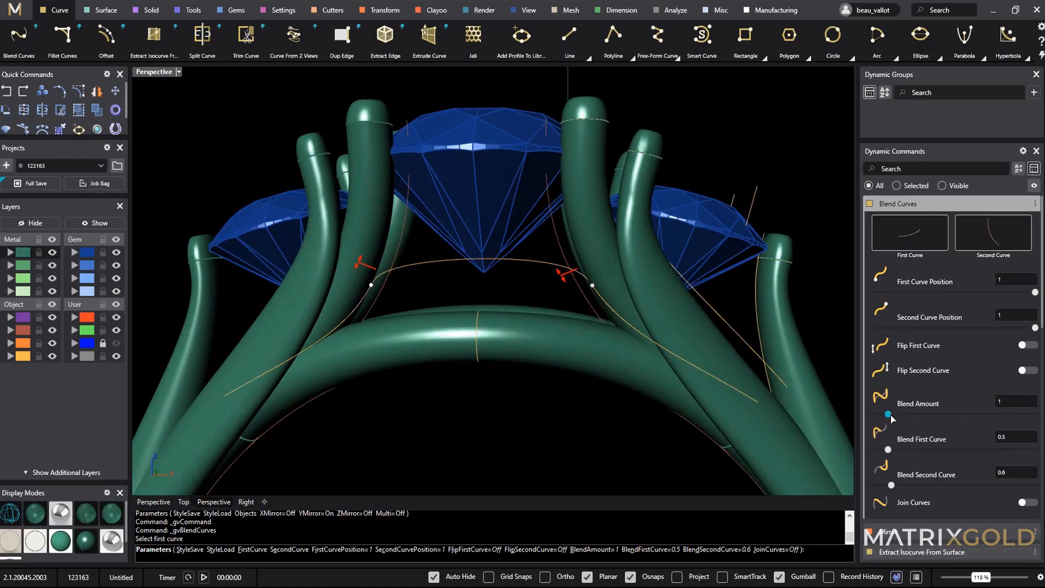
drag(889, 416, 907, 415)
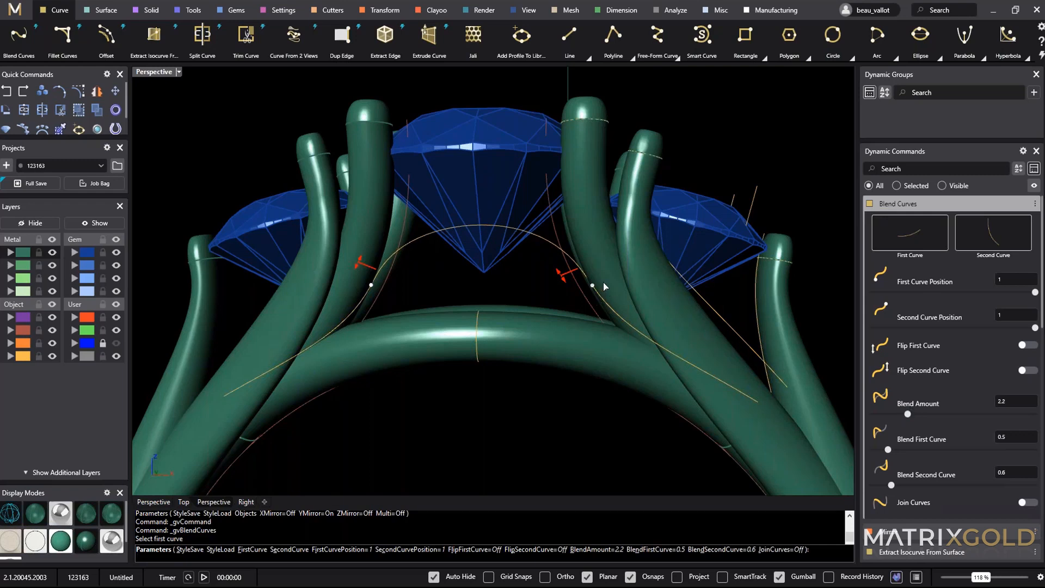
Finish the blend with First Curve Position about 0.9, Second Curve Position about 0.88 and Blend Amount 2.6.
drag(597, 294, 606, 302)
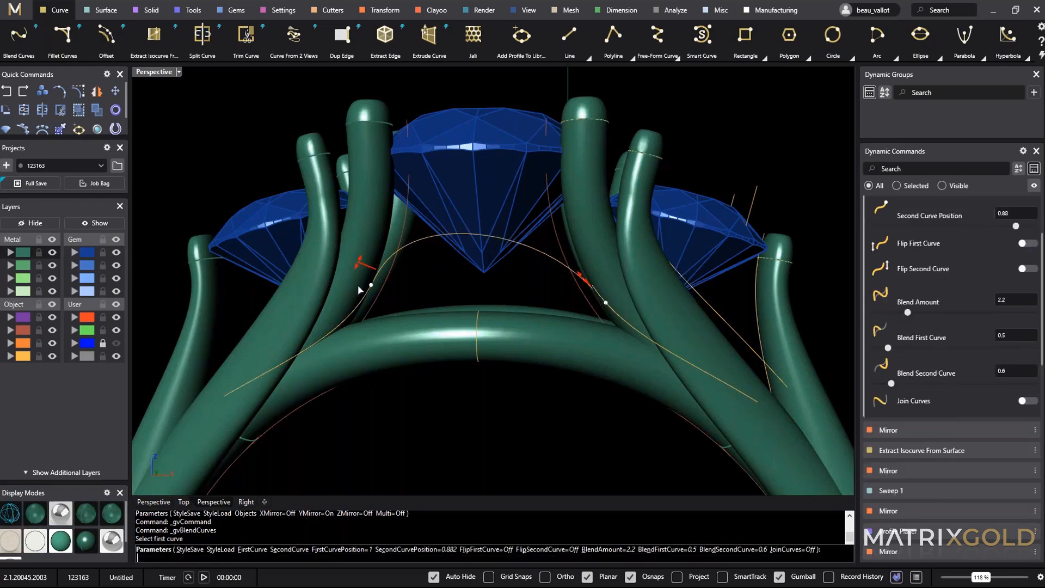
drag(375, 282, 365, 300)
drag(910, 351, 916, 351)
mouse_move(522, 272)
right_down()
mouse_move(451, 298)
mouse_move(357, 280)
right_up()
scroll(357, 279, up, 5)
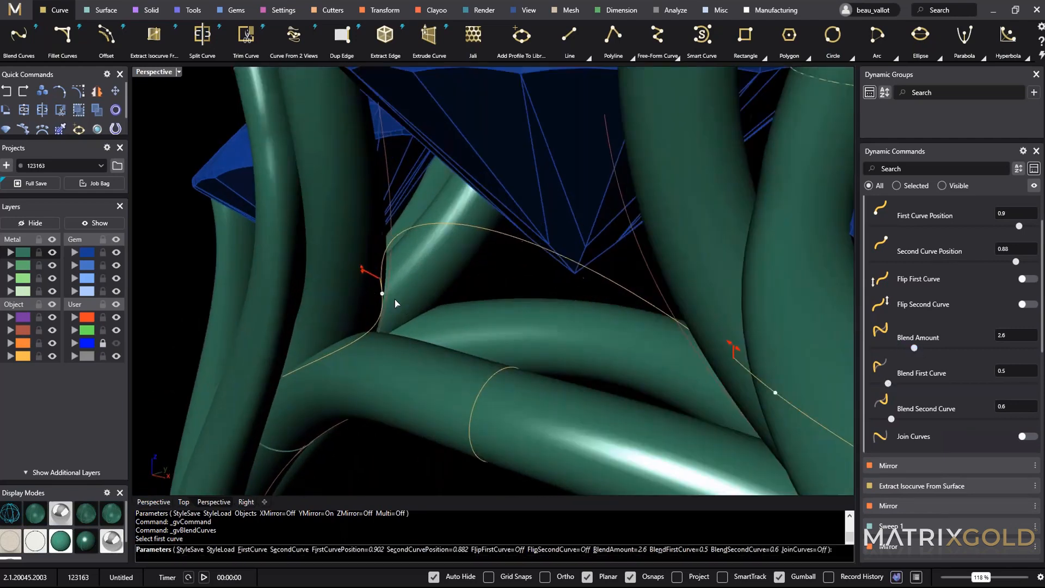
key(Return)
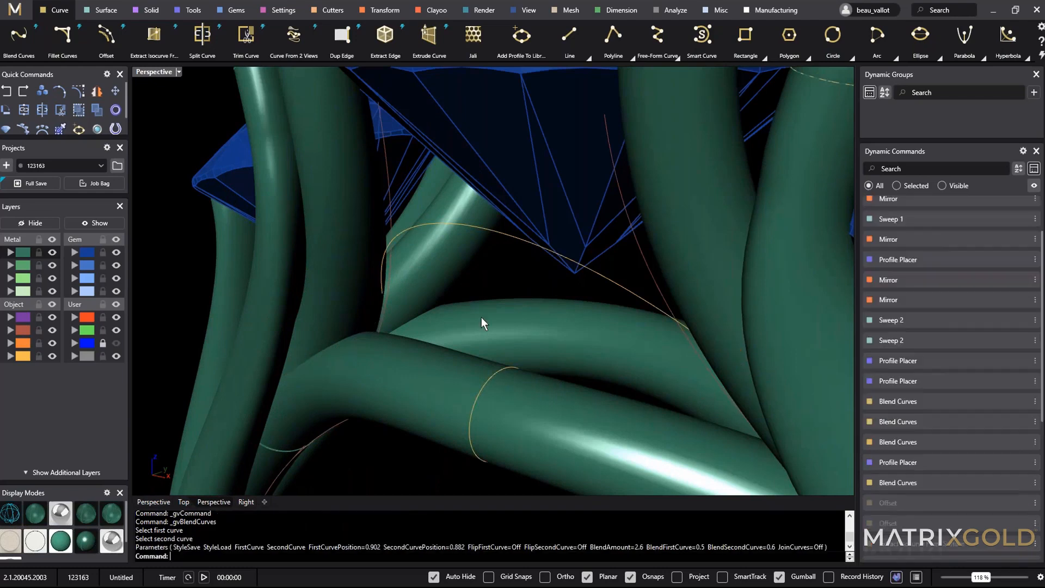
Offset the blended arch curve under the centre gem outward by a distance of 1.
scroll(371, 291, down, 6)
right_drag(407, 267, 583, 192)
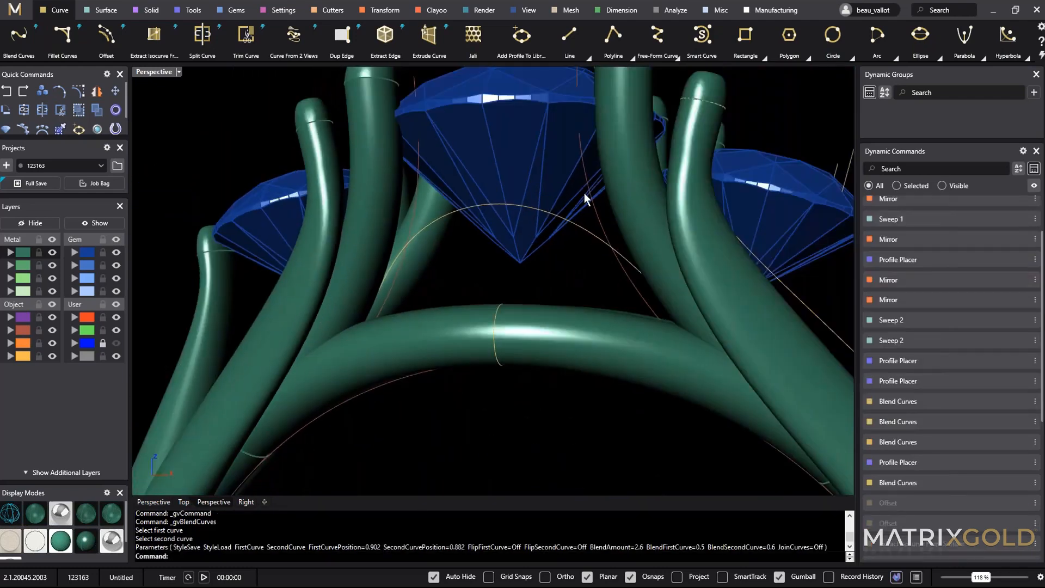
click(457, 212)
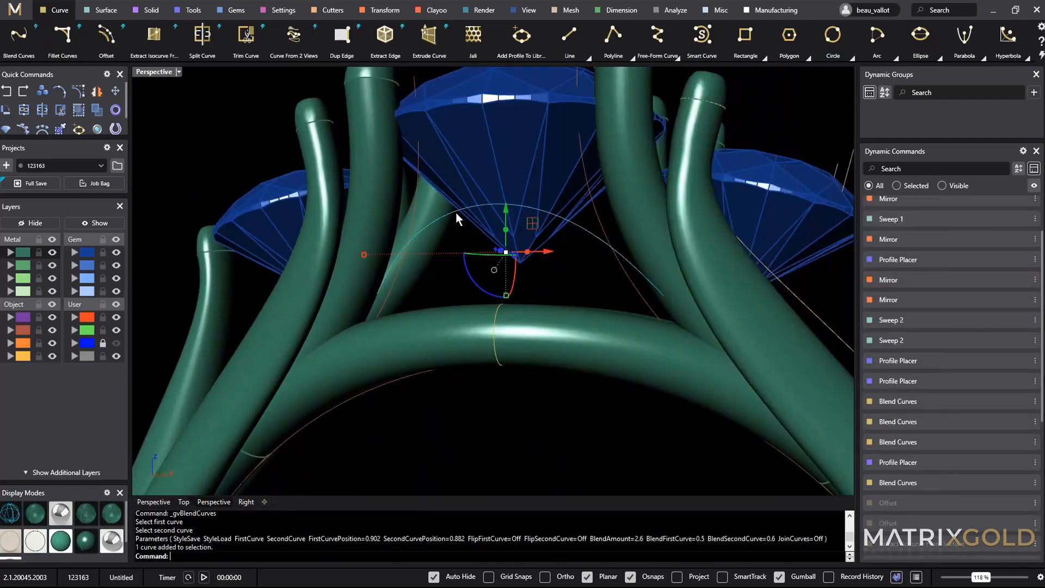
click(106, 35)
right_drag(414, 243, 328, 226)
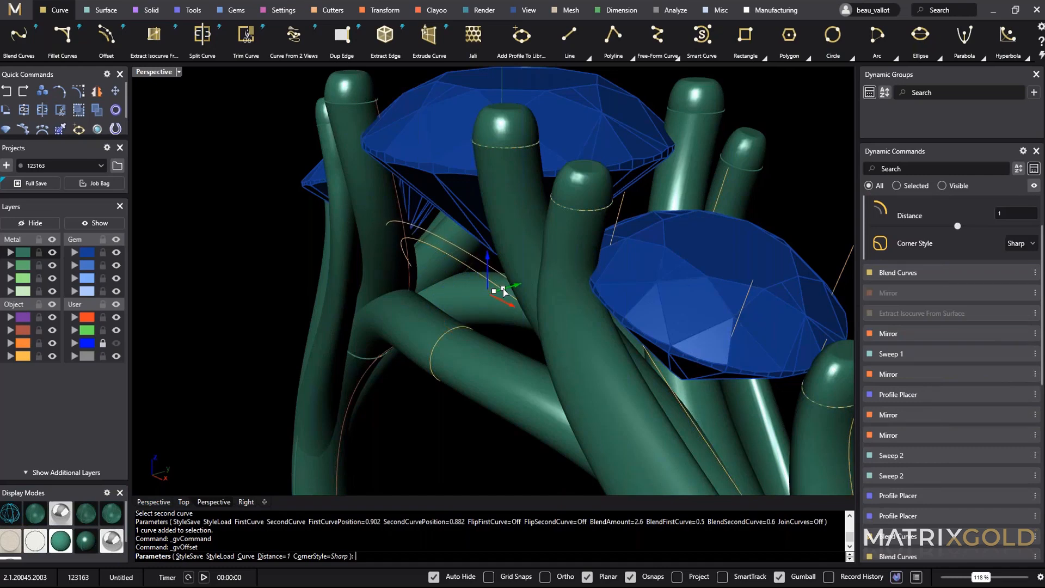
click(503, 292)
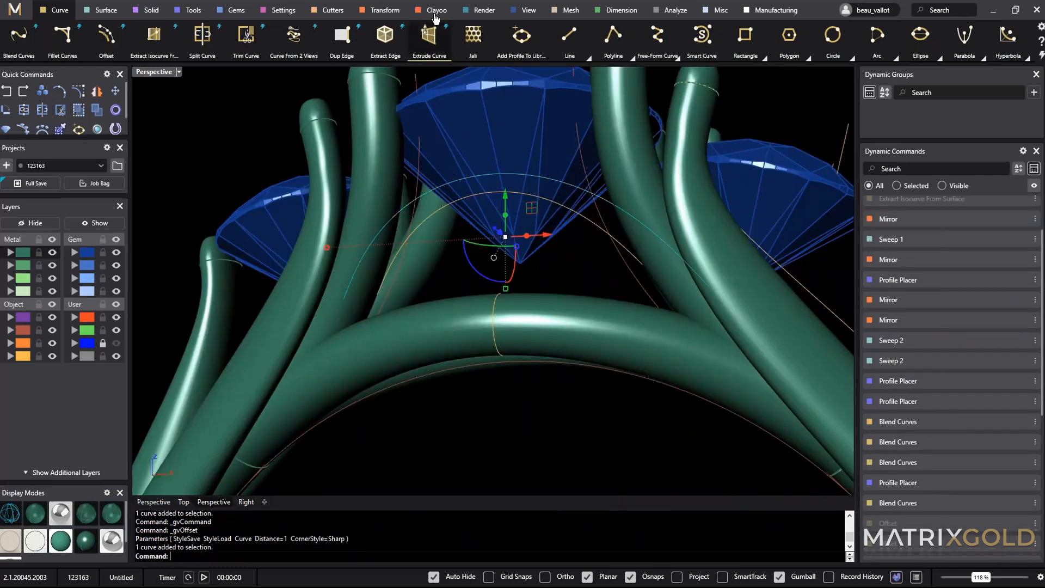
Pipe the offset arch curve under the centre gem with start and end radii of 0.3 mm and round caps.
click(152, 11)
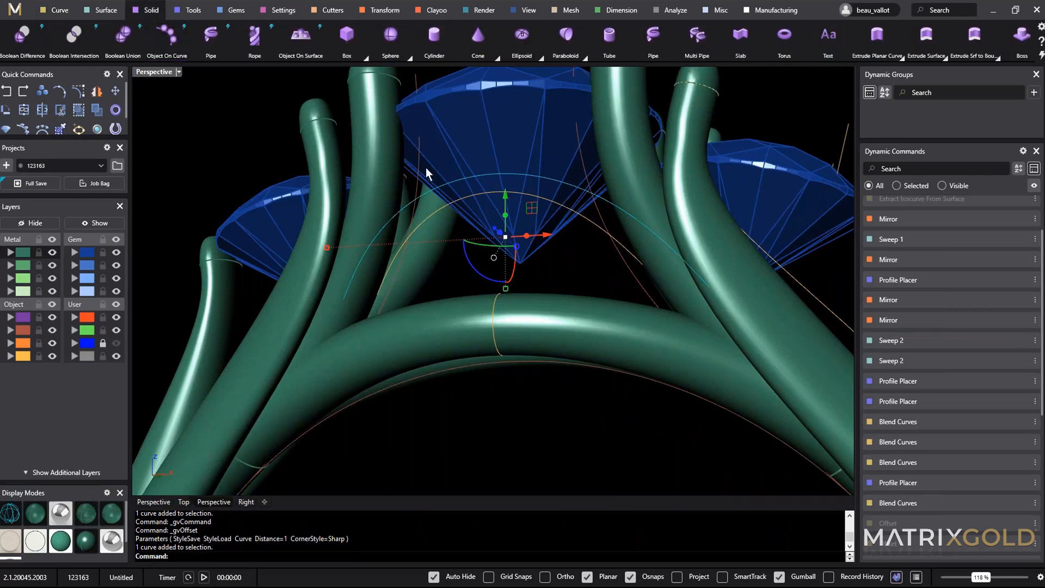
click(212, 53)
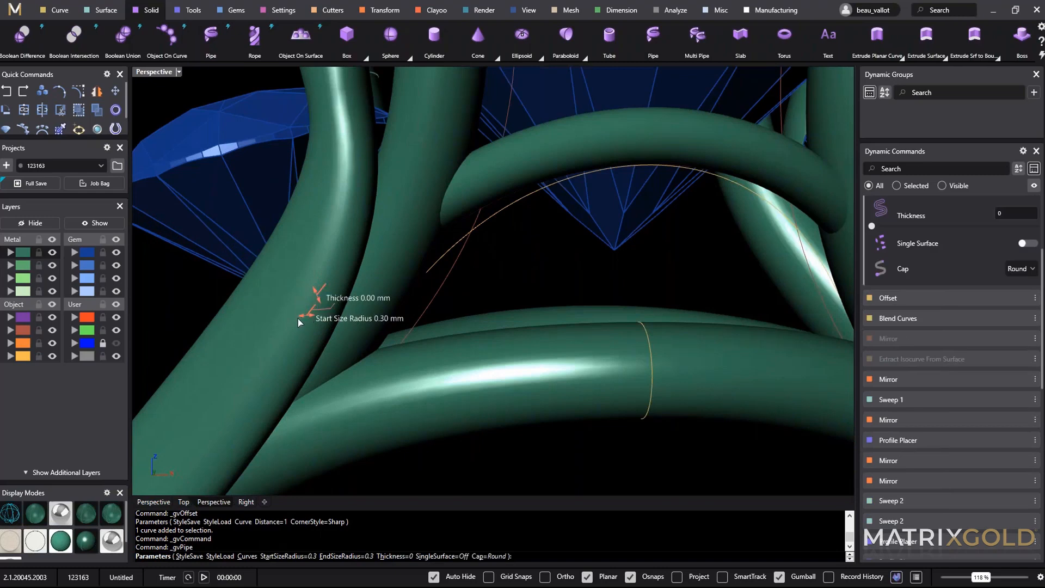
drag(299, 318, 296, 315)
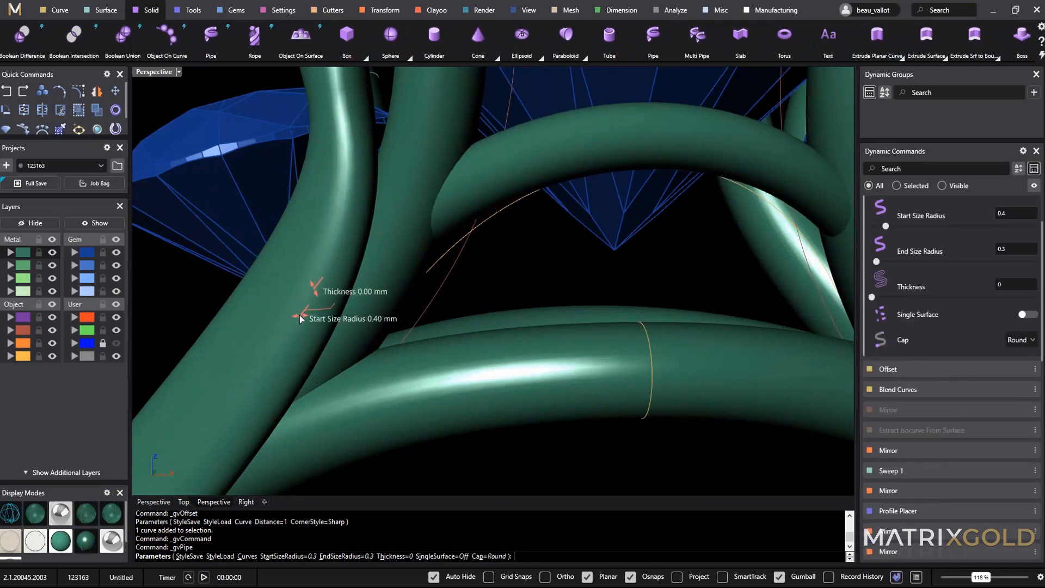
right_drag(300, 315, 682, 358)
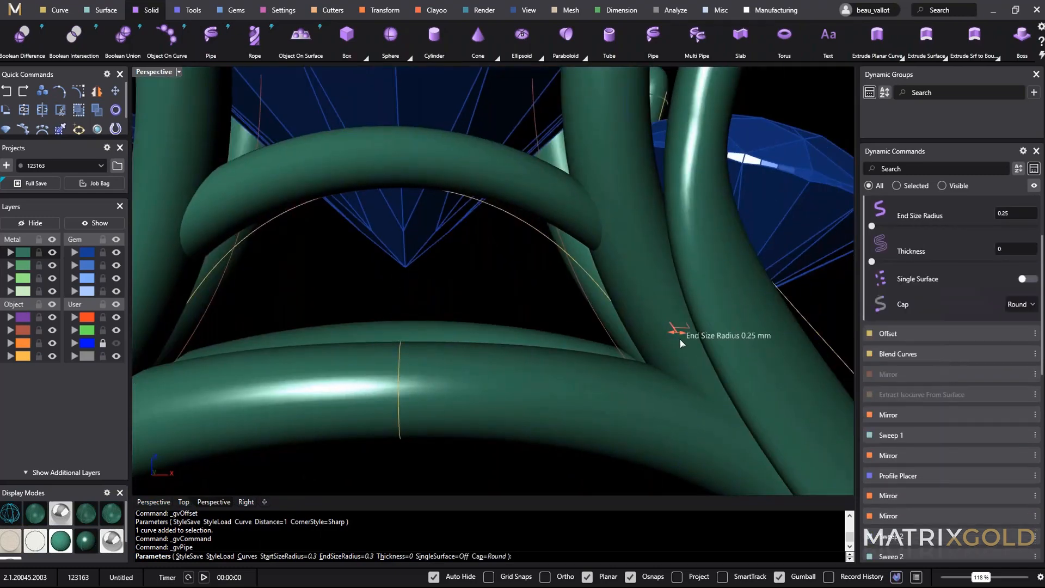
drag(680, 339, 664, 347)
right_drag(675, 338, 450, 373)
scroll(490, 333, up, 5)
scroll(539, 343, down, 4)
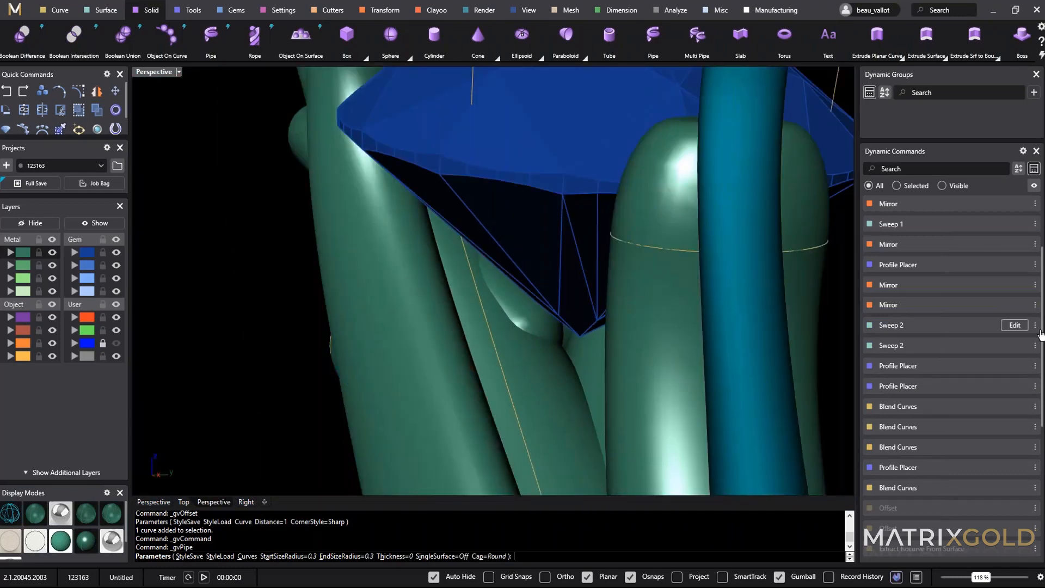
Edit the Offset of the arch curve and shift the curve along Y, with a slight further nudge, to seat its pipe against the prongs.
scroll(1040, 334, up, 3)
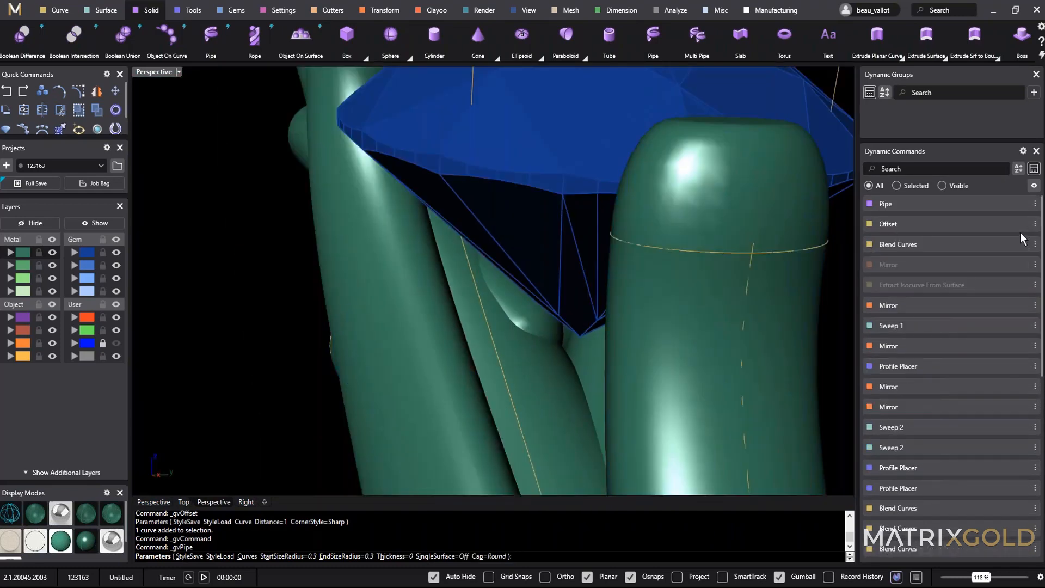
click(1018, 223)
scroll(474, 256, up, 1)
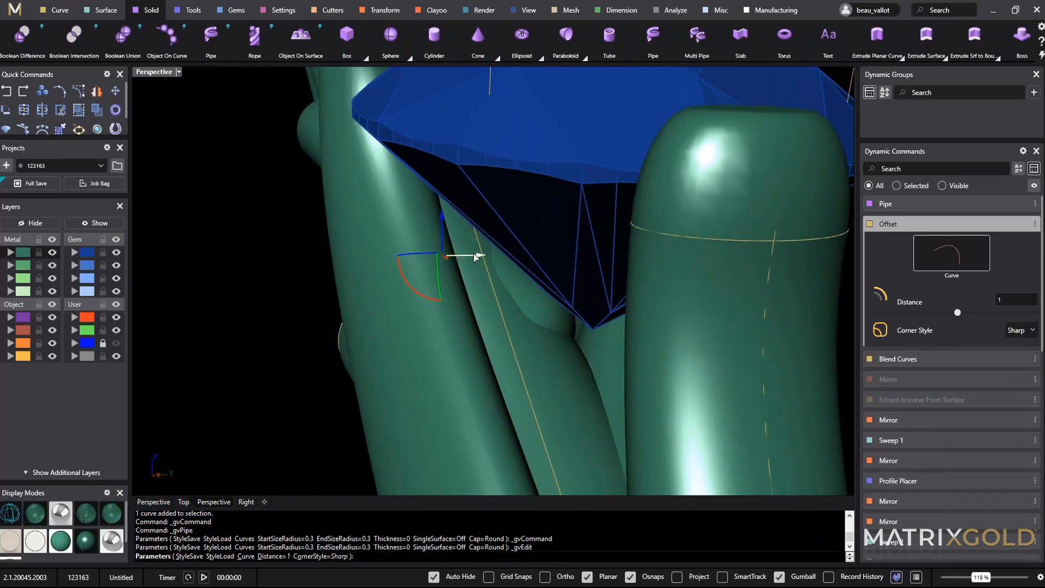
drag(473, 253, 461, 260)
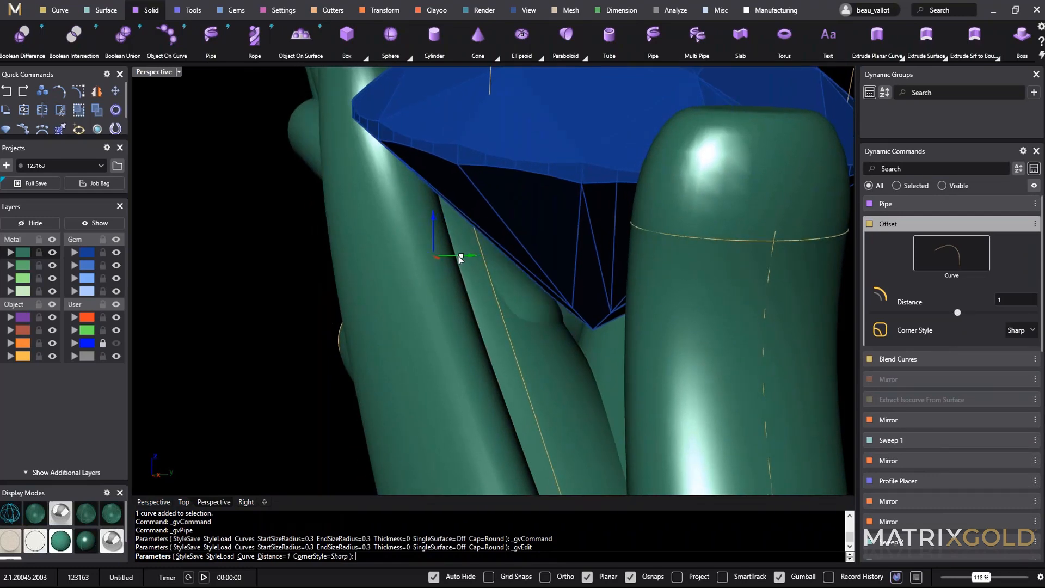
scroll(441, 277, down, 4)
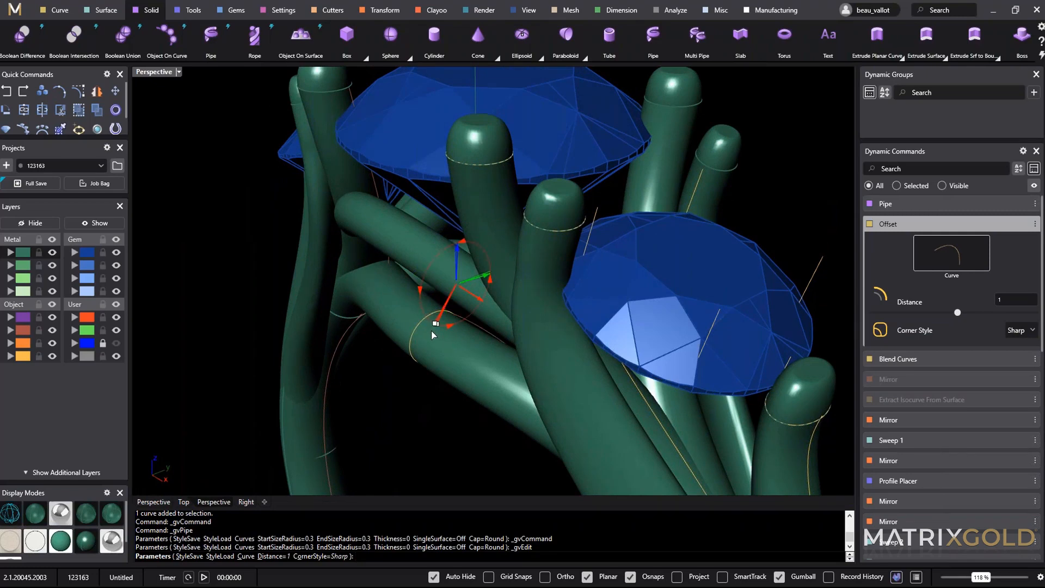
drag(431, 331, 432, 329)
right_drag(503, 332, 565, 289)
right_click(289, 279)
Edit the centre gem on the ring rail and change its shape from Round to Princess.
scroll(565, 334, down, 4)
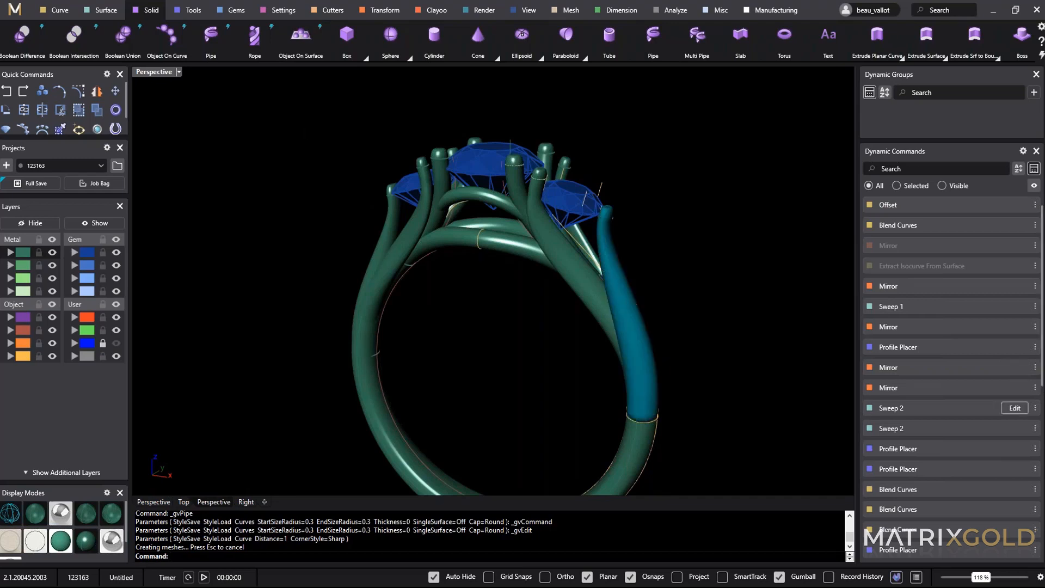
right_drag(638, 205, 680, 217)
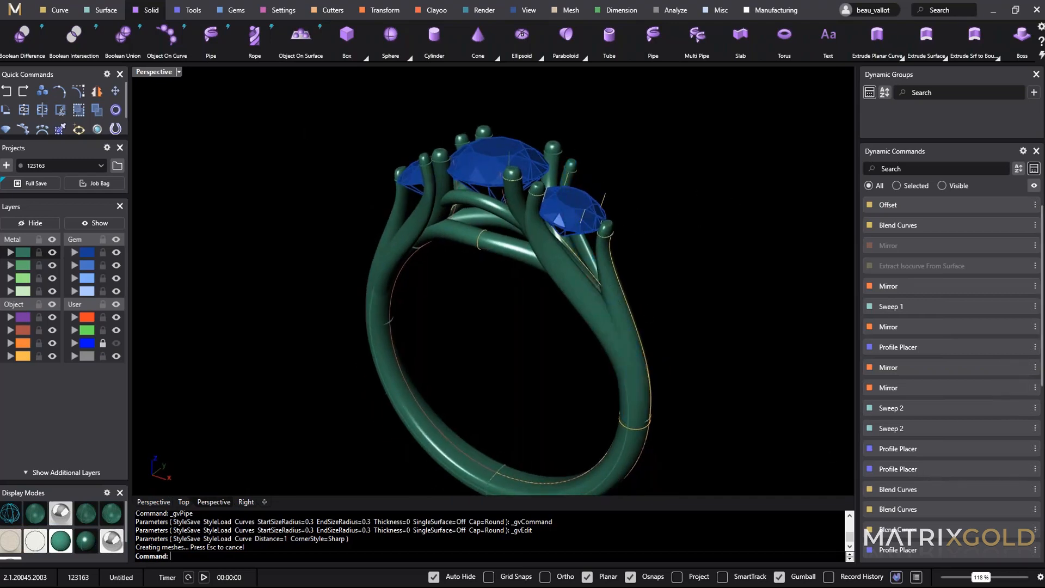
scroll(944, 424, down, 10)
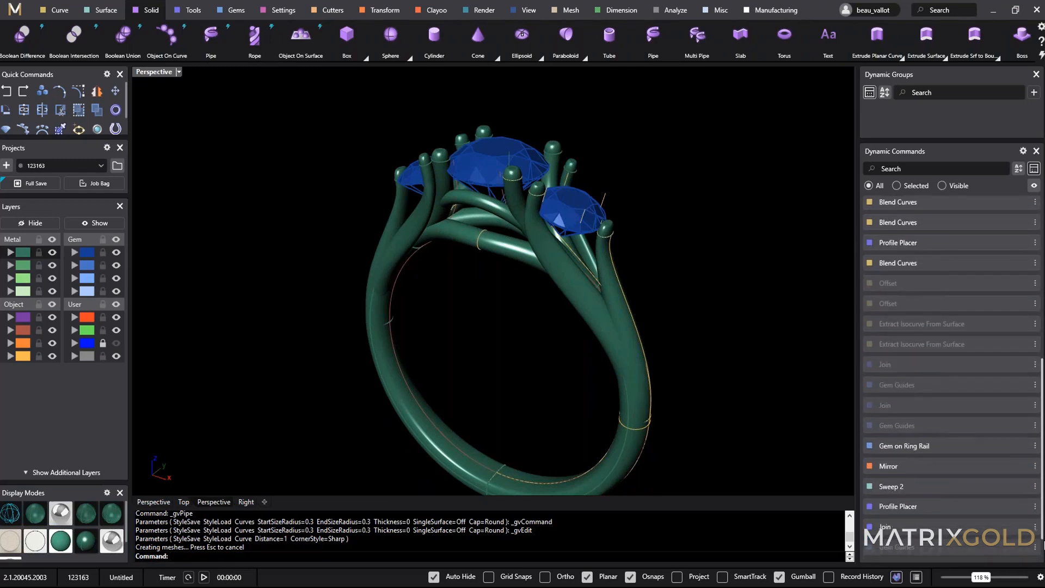
click(1021, 529)
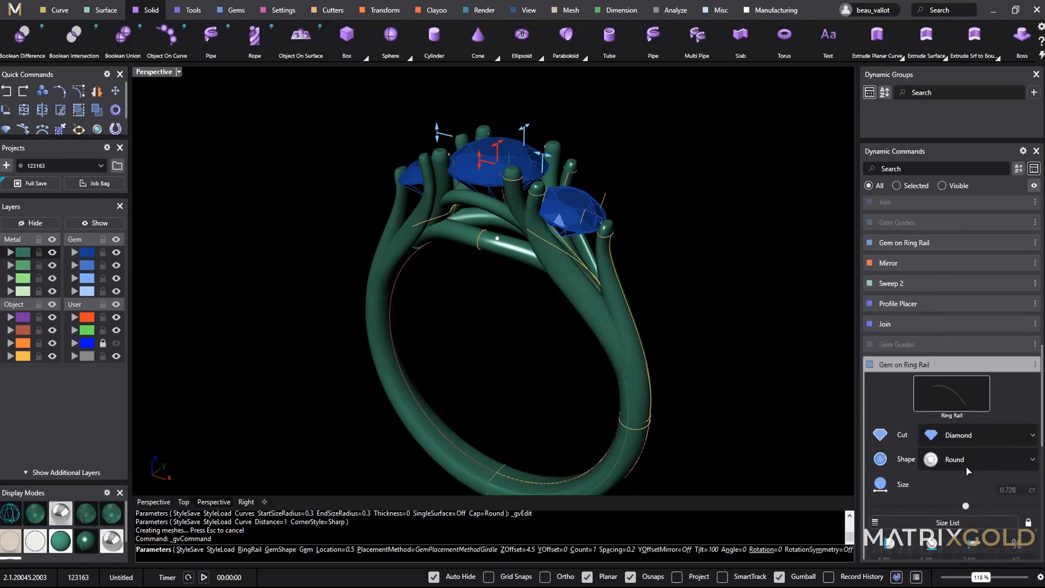
click(948, 331)
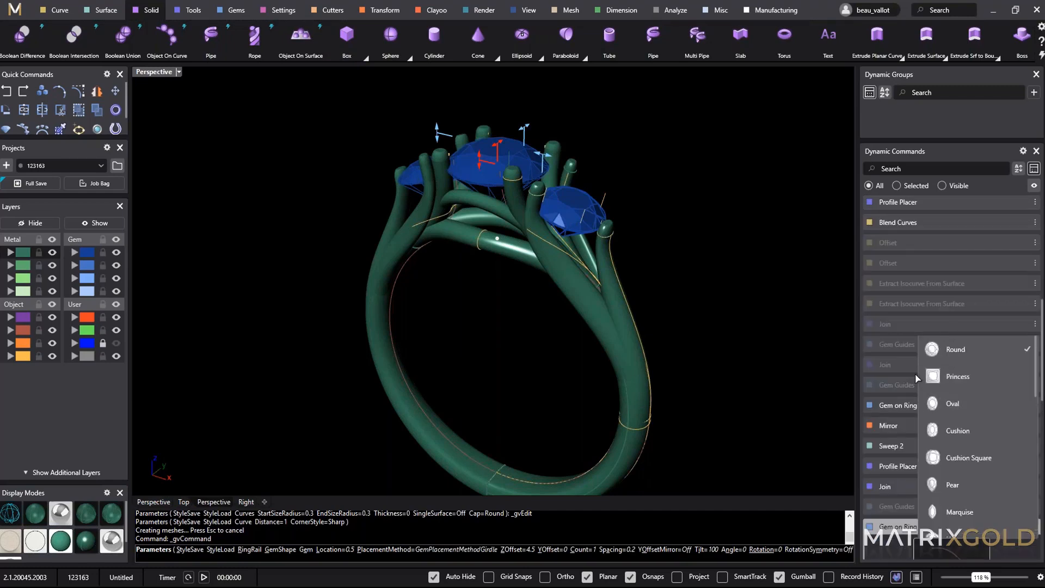
click(937, 375)
right_drag(694, 121, 550, 180)
scroll(544, 185, up, 7)
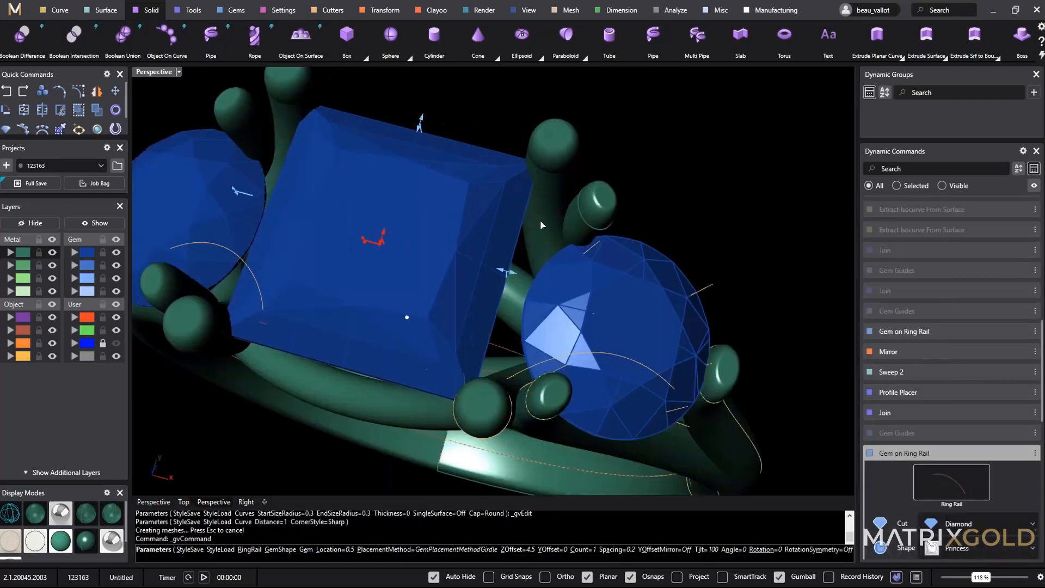
Resize the princess-cut centre gem to 5.25 mm and set its Z Offset to 4.7.
mouse_move(513, 278)
mouse_down()
mouse_move(526, 284)
mouse_move(498, 280)
mouse_up()
right_drag(479, 256, 405, 152)
drag(392, 134, 393, 93)
mouse_move(393, 93)
right_down()
mouse_move(462, 163)
mouse_move(390, 77)
right_up()
drag(393, 81, 393, 120)
right_drag(394, 119, 466, 227)
drag(467, 226, 481, 231)
shift+right_drag(481, 231, 497, 266)
Change the centre gem to a cut-corner square step-cut shape and resize it to 6 mm.
drag(1042, 449, 1042, 376)
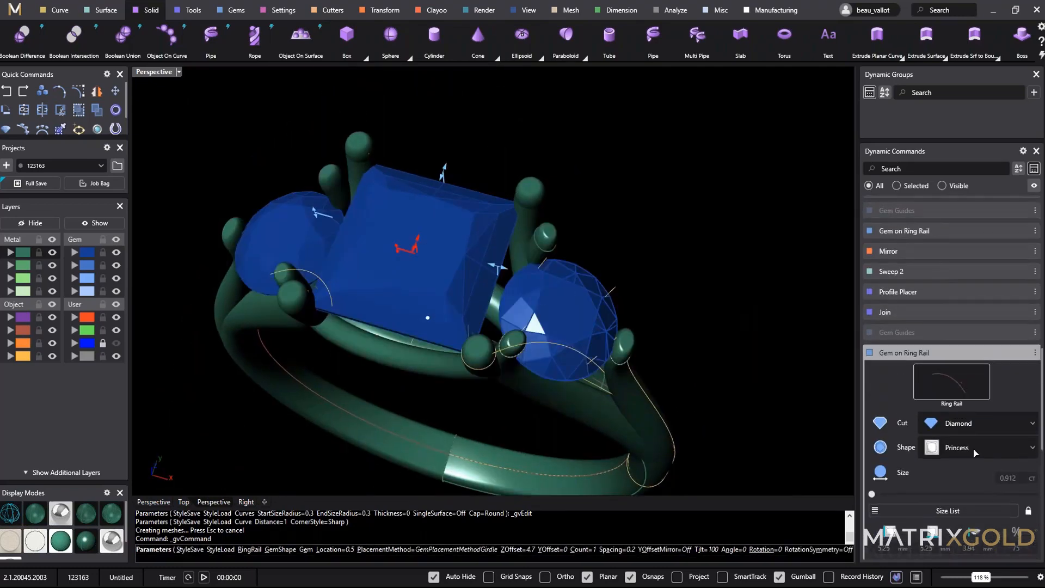
click(974, 451)
scroll(953, 383, down, 4)
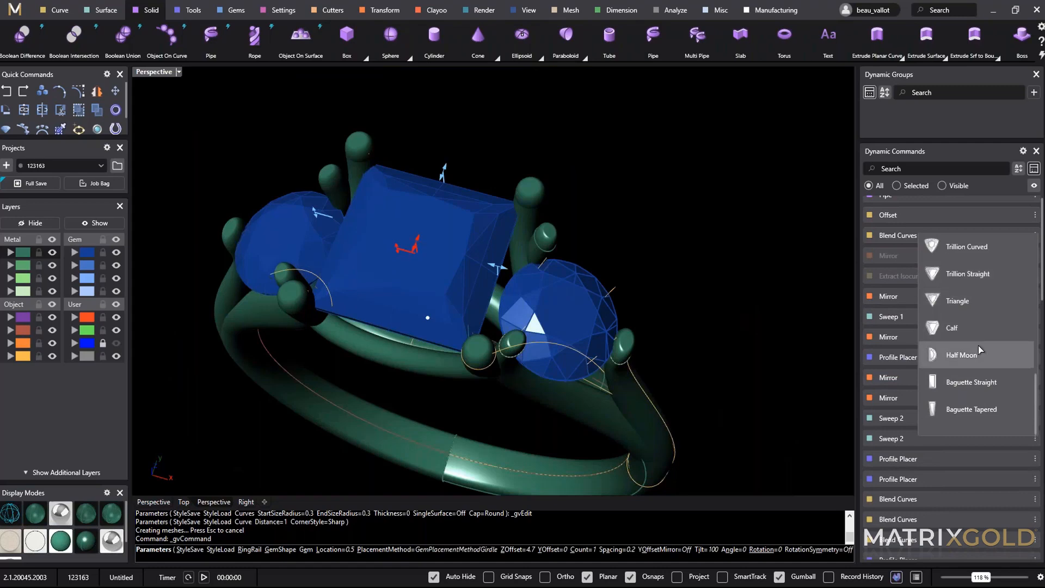
scroll(978, 345, up, 3)
click(970, 306)
right_drag(699, 315, 496, 169)
drag(494, 166, 508, 170)
right_drag(609, 235, 752, 349)
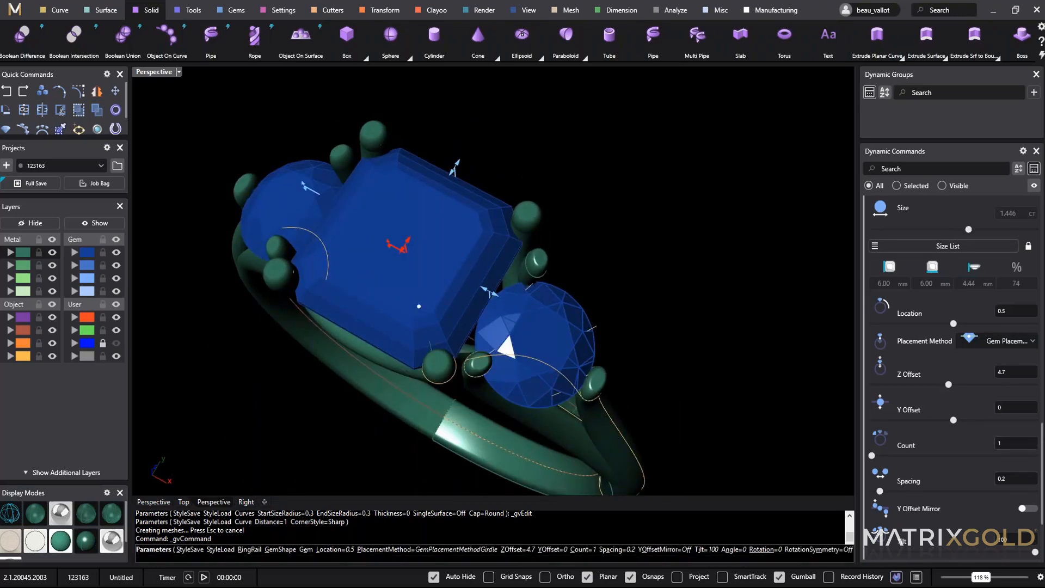
key(Return)
right_drag(789, 327, 517, 180)
right_drag(374, 212, 321, 247)
key(Return)
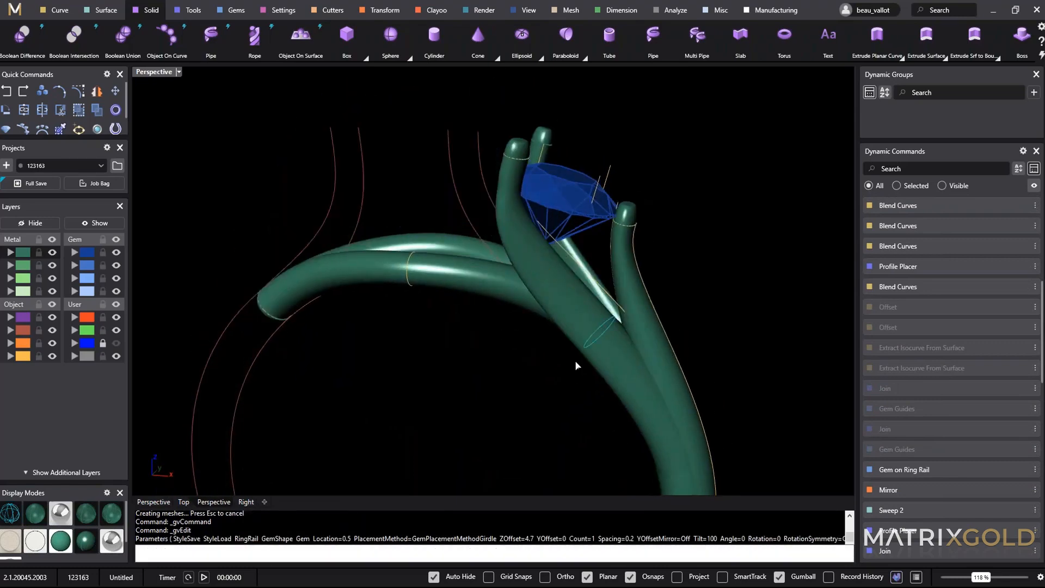
key(Escape)
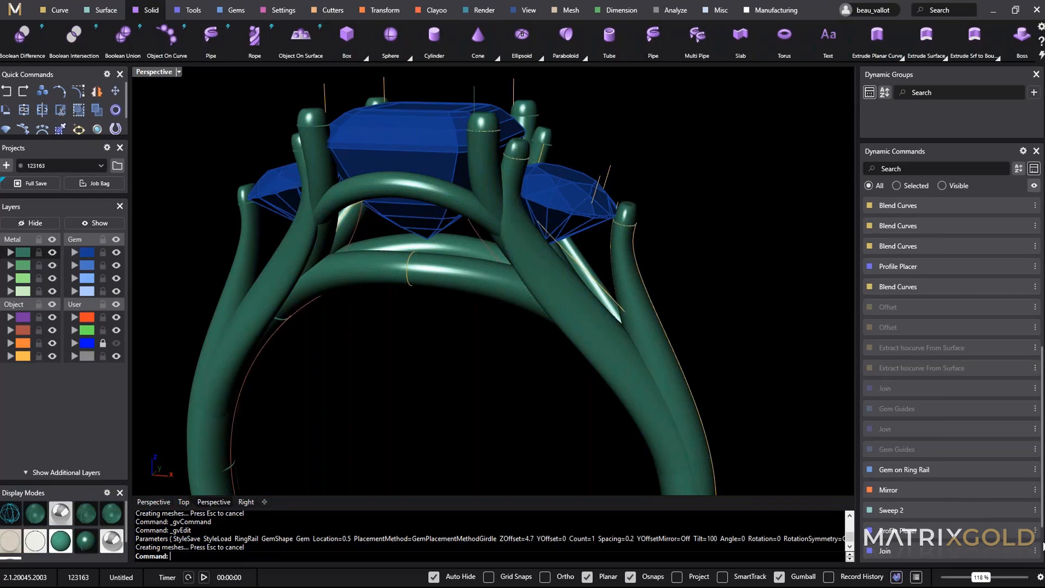
Edit the side gem on the ring rail, setting Location 0.77, size 4.5 mm and Z Offset 4.4.
scroll(951, 381, down, 3)
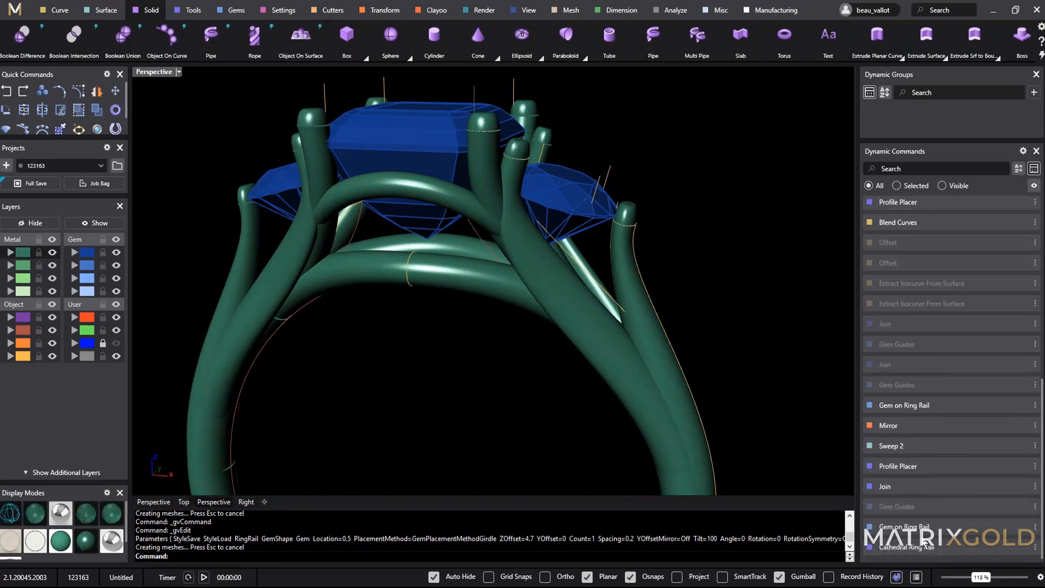
click(1013, 407)
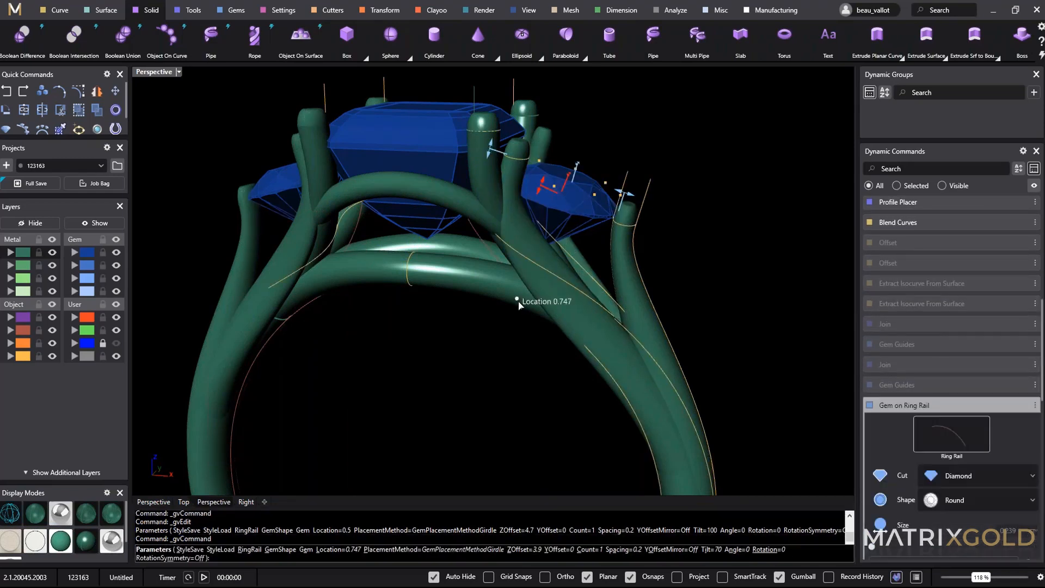
mouse_move(525, 303)
mouse_down()
mouse_move(547, 312)
mouse_move(525, 302)
mouse_up()
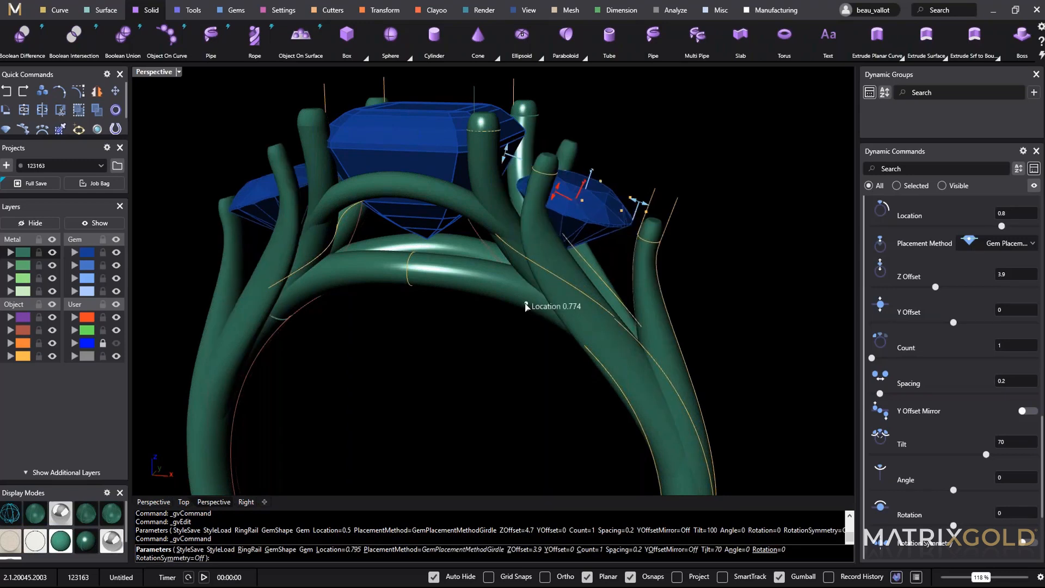
drag(636, 203, 642, 205)
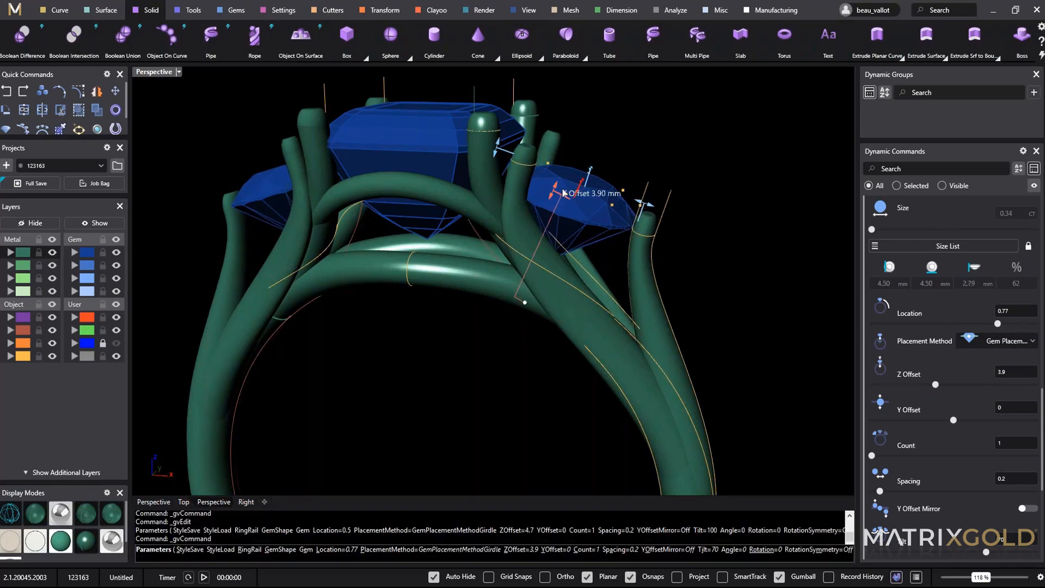
drag(564, 193, 563, 177)
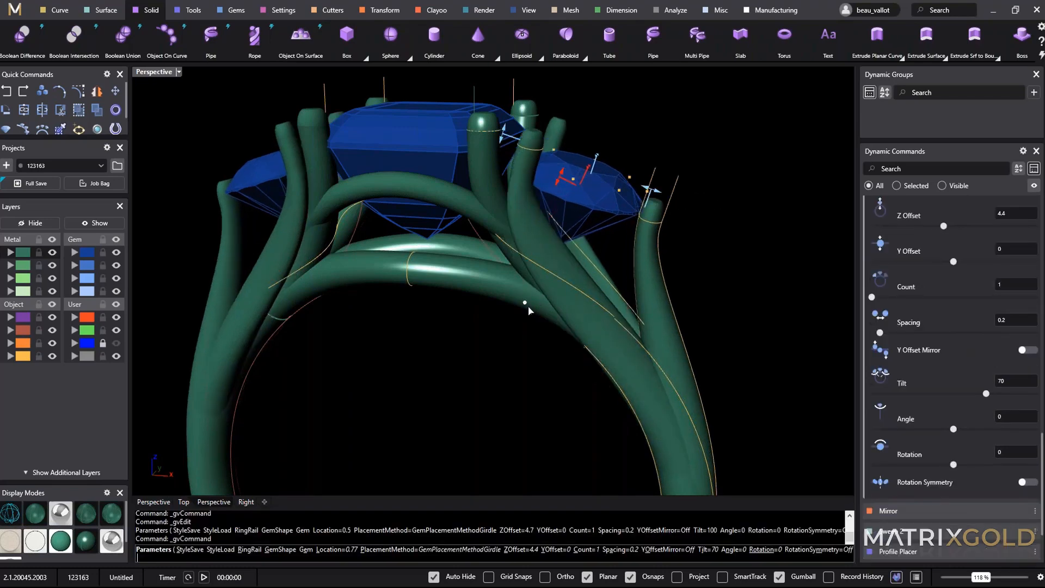
Readjust the side gem to size 3.8 mm, Z Offset 4 and Location about 0.77.
drag(525, 304, 519, 299)
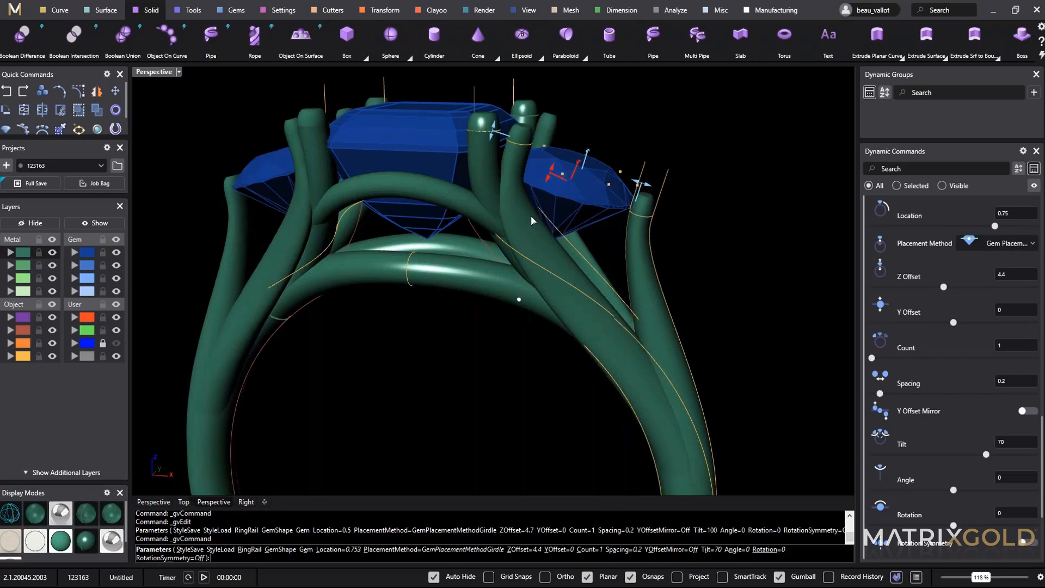
drag(551, 178, 546, 190)
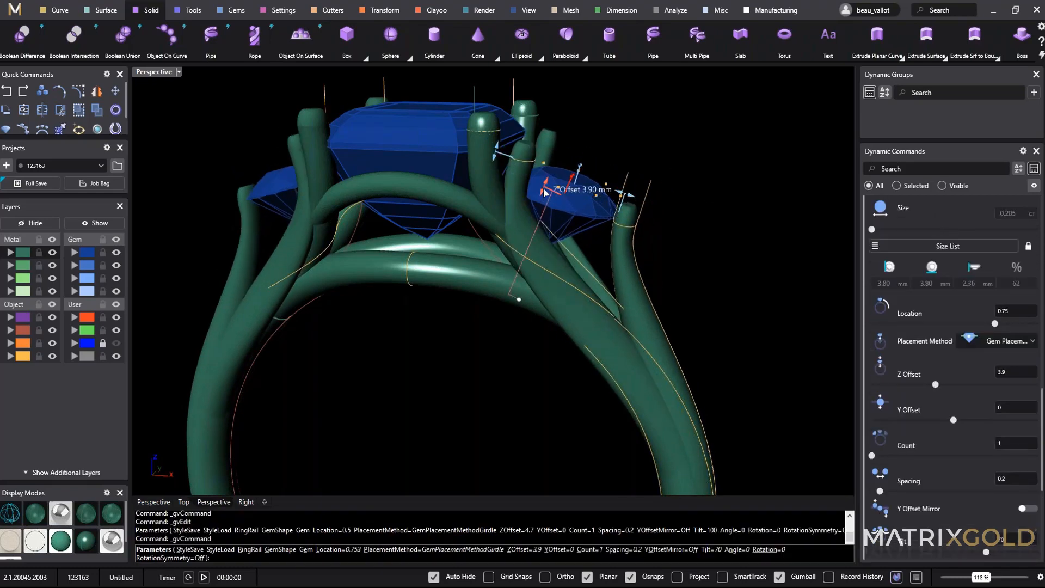
drag(544, 191, 546, 185)
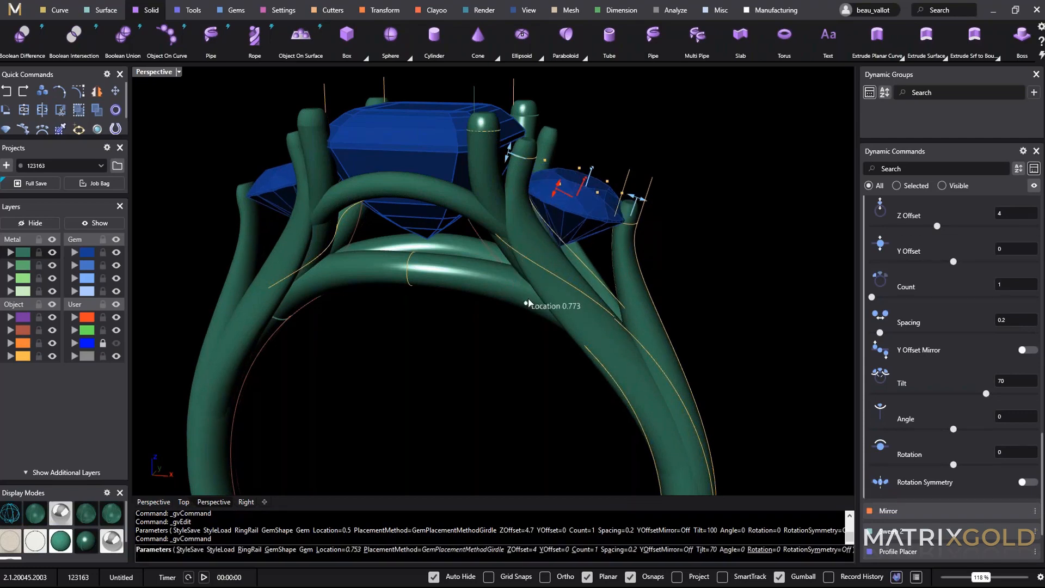
drag(528, 299, 527, 298)
scroll(579, 363, down, 7)
right_drag(584, 388, 592, 352)
key(Return)
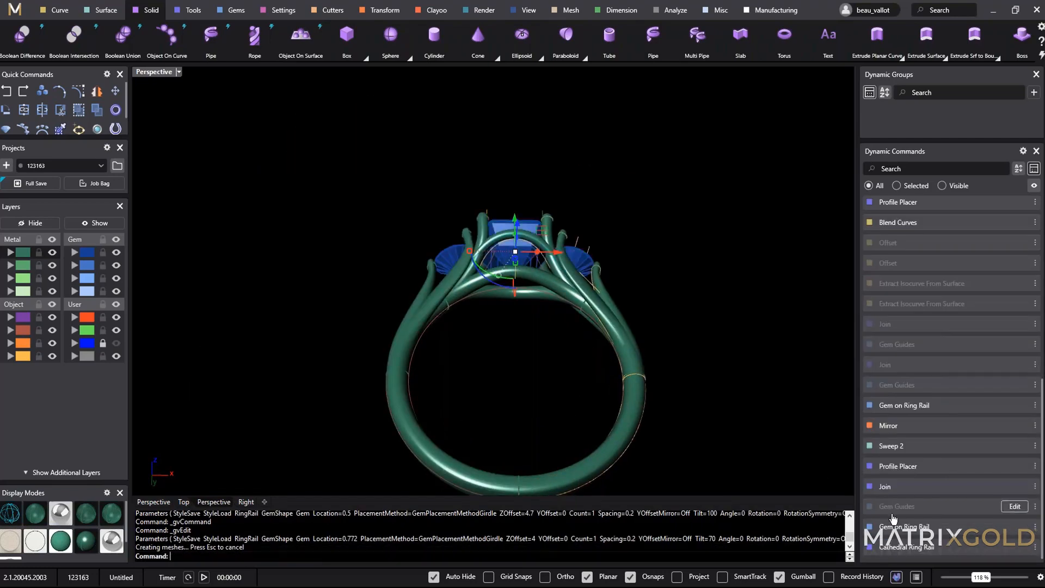
Edit the Cathedral Ring Rail and set its finger size to US 6.
double_click(941, 551)
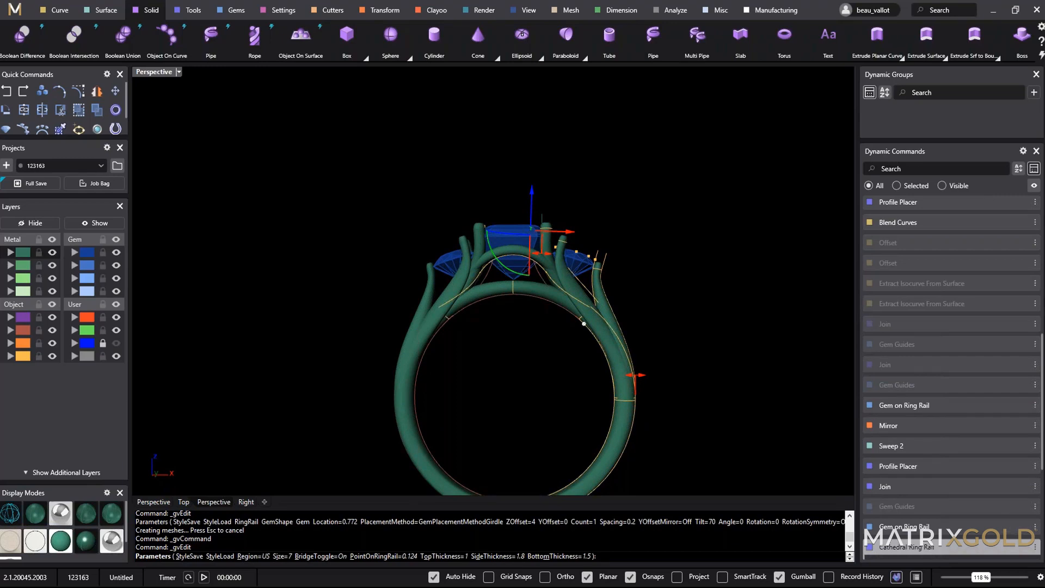
drag(1043, 468, 1042, 558)
click(1032, 333)
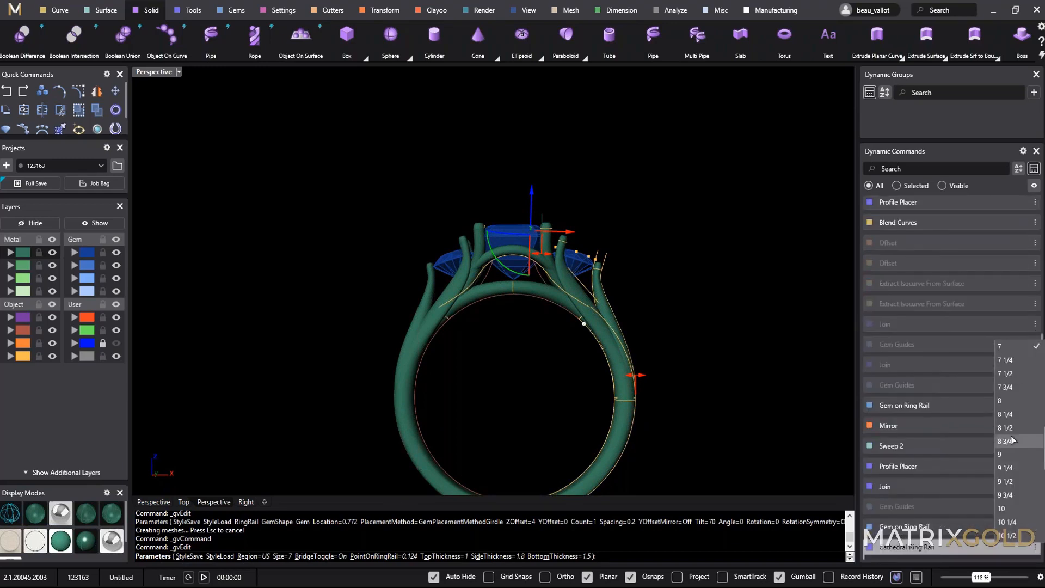
click(1012, 401)
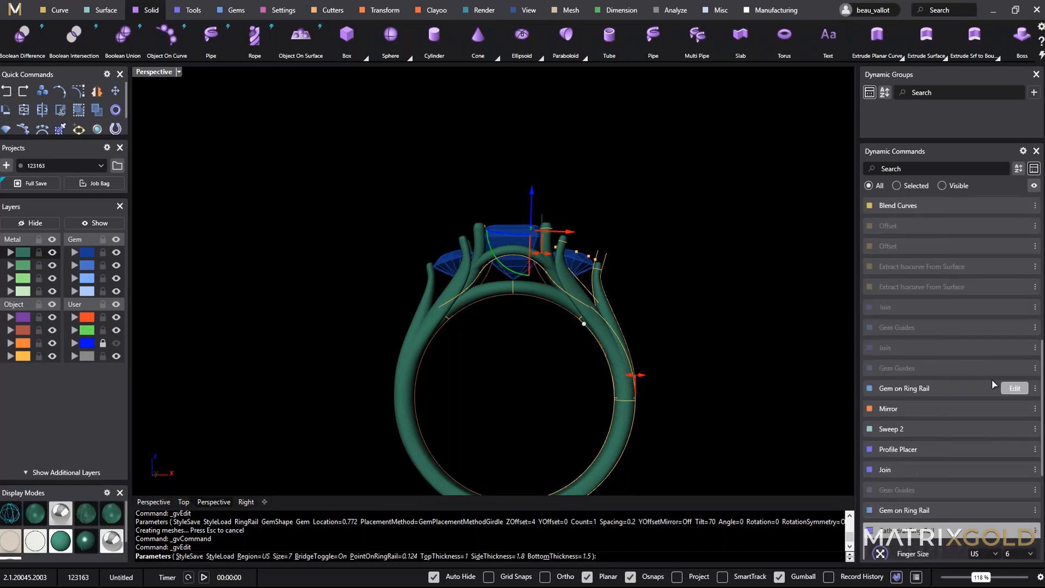